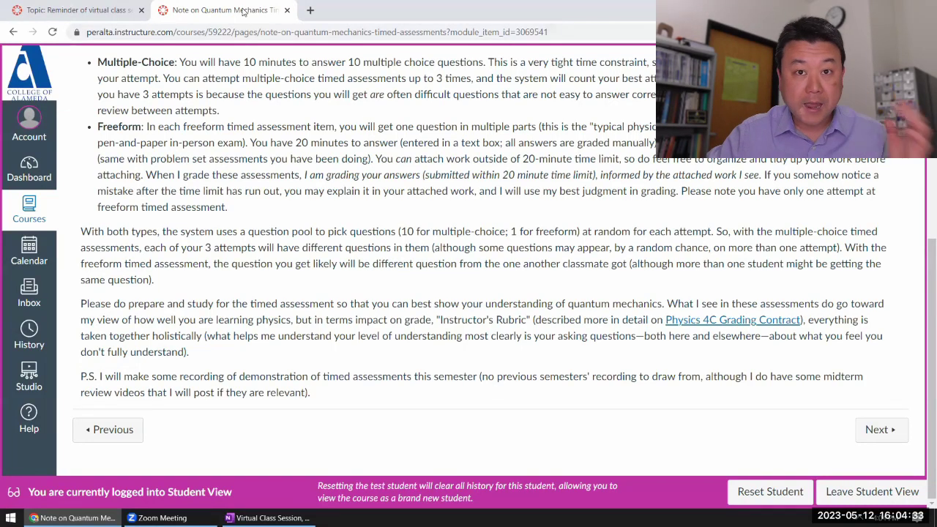
# - Close the note and open the Quantum Mechanics Multiple-Choice Timed Assessment from Timed Assessment 3 in a new tab
pyautogui.hotkey('ctrl', 'w')
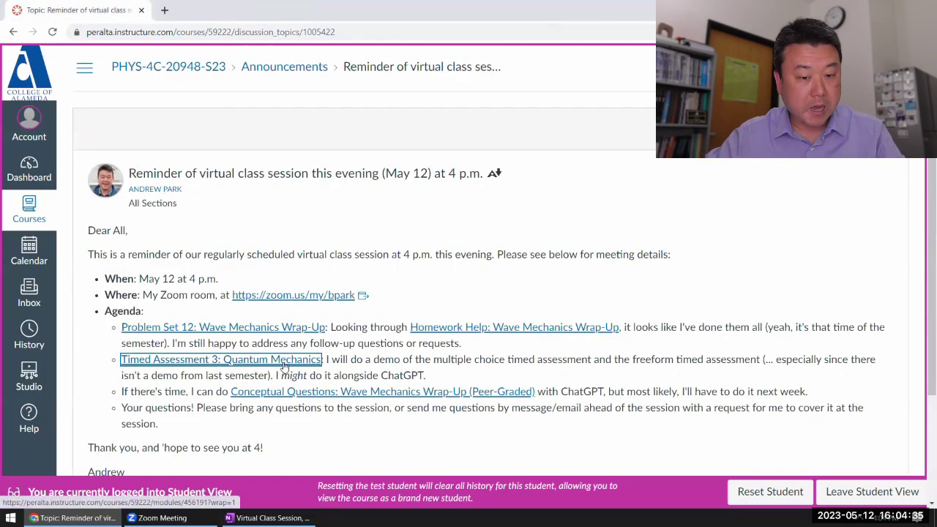
pyautogui.keyDown('ctrl'); pyautogui.click(282, 364); pyautogui.keyUp('ctrl')
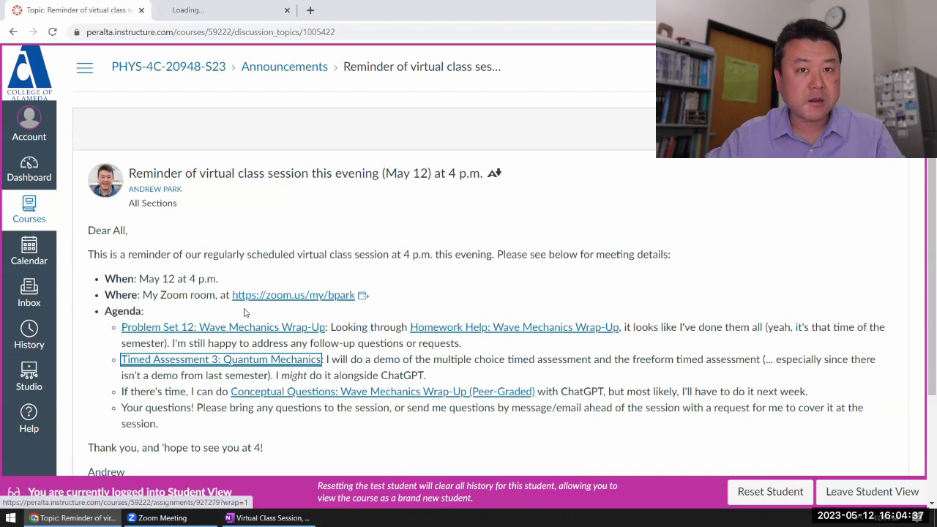
pyautogui.click(256, 7)
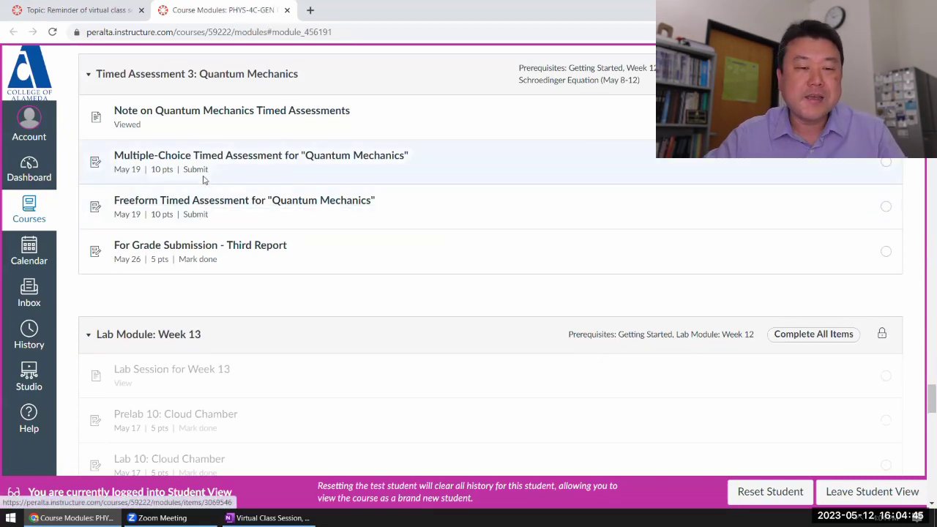
pyautogui.middleClick(219, 155)
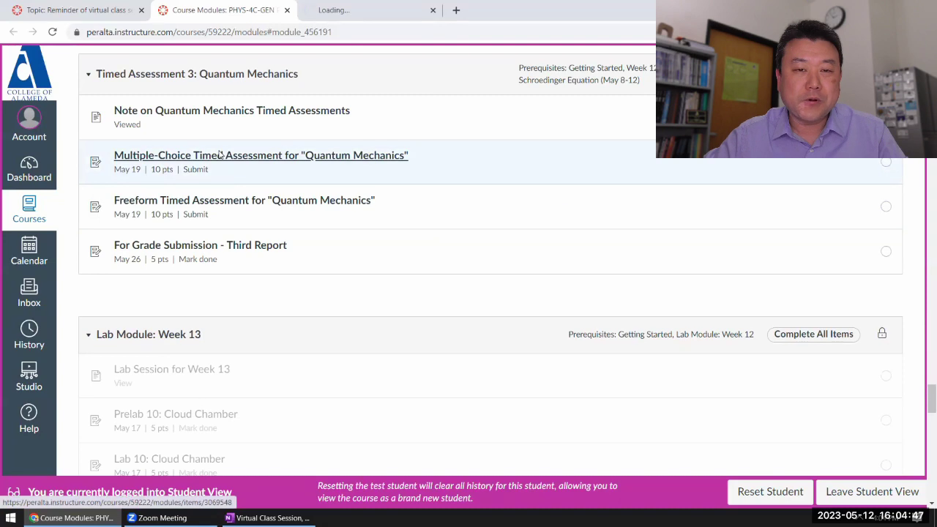
pyautogui.click(344, 7)
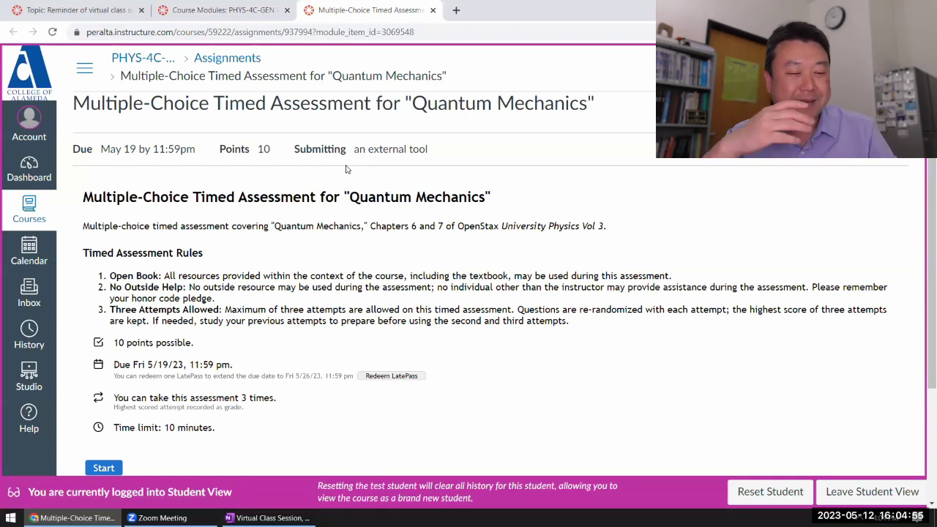
# - Load chat.openai.com and sign back in to ChatGPT with the Google account
pyautogui.click(456, 10)
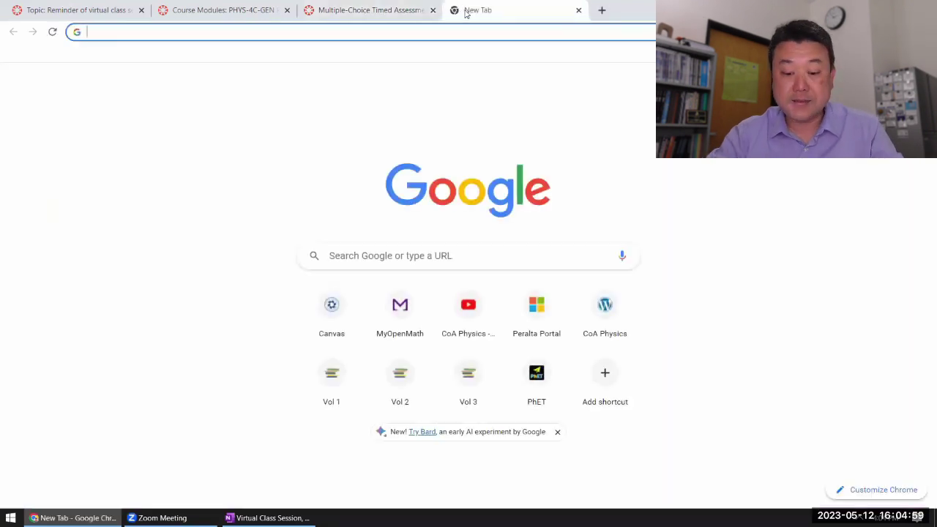
pyautogui.write('chat')
pyautogui.press('Return')
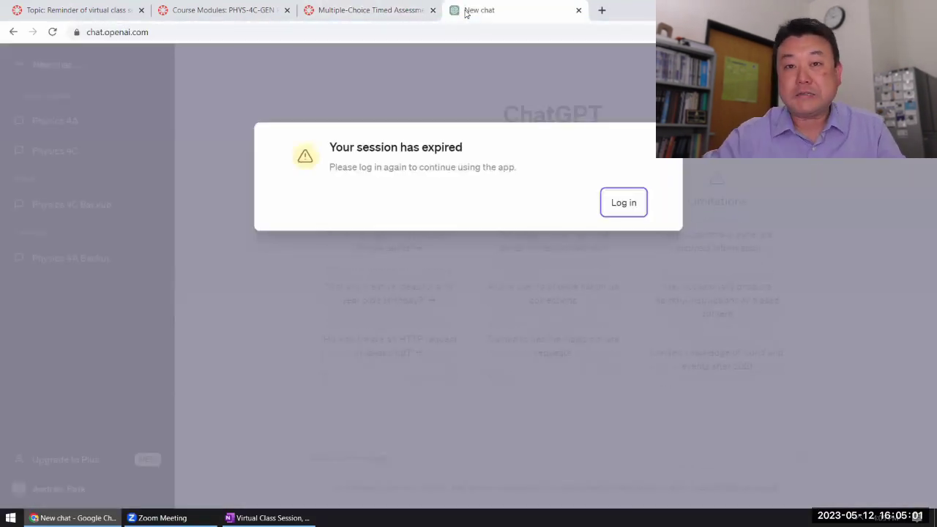
pyautogui.click(623, 207)
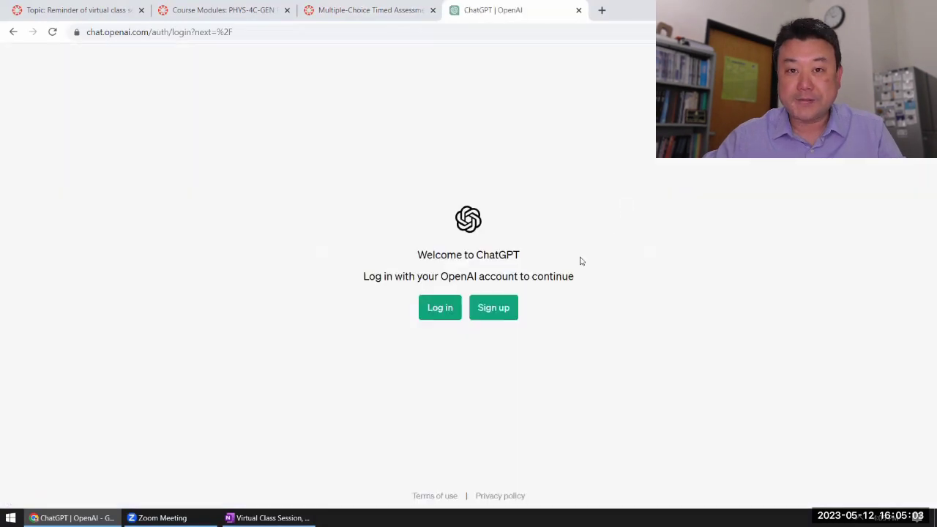
pyautogui.click(438, 311)
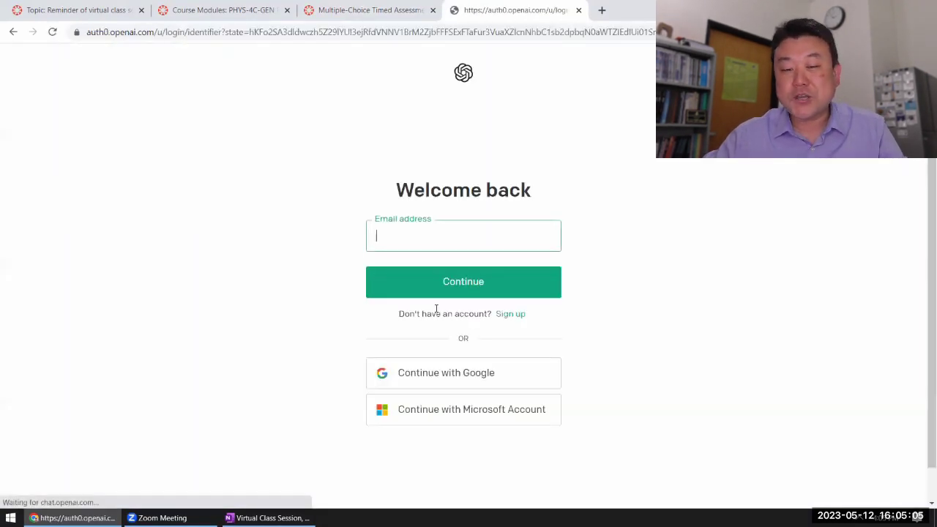
pyautogui.click(441, 373)
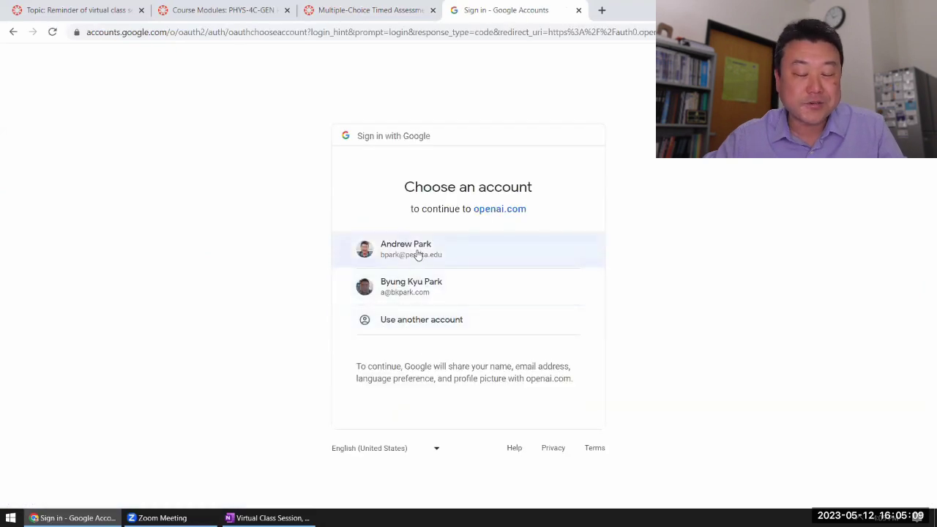
pyautogui.click(417, 254)
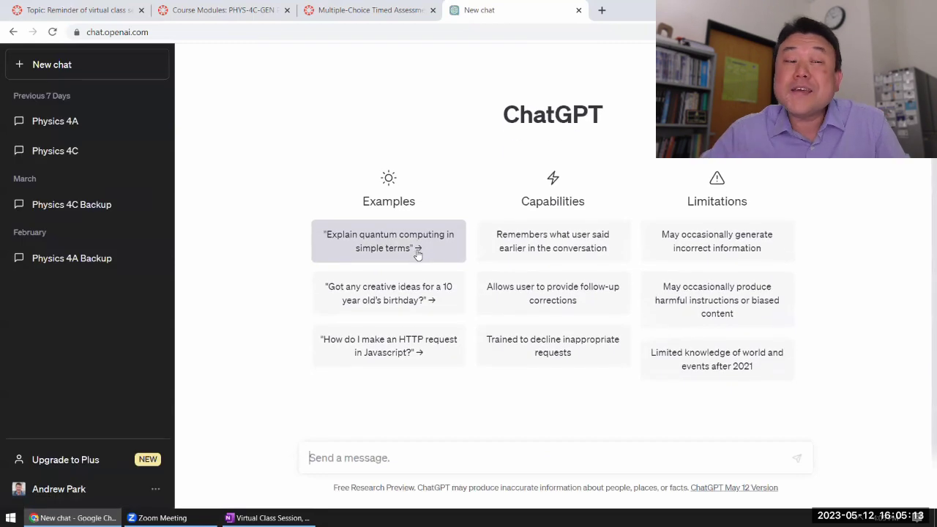
# - Open the Physics 4C conversation and move it into its own window on the right half
pyautogui.click(53, 150)
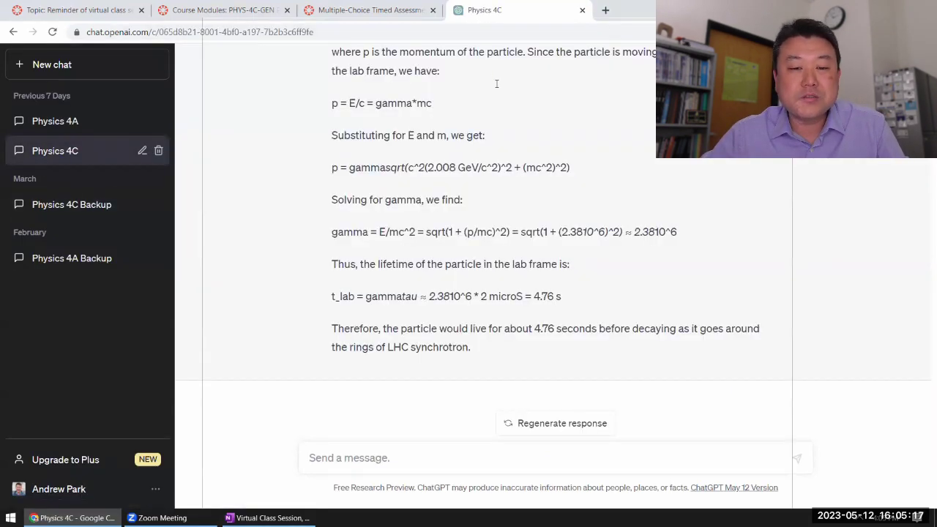
pyautogui.moveTo(513, 10); pyautogui.dragTo(934, 110)
pyautogui.click(402, 11)
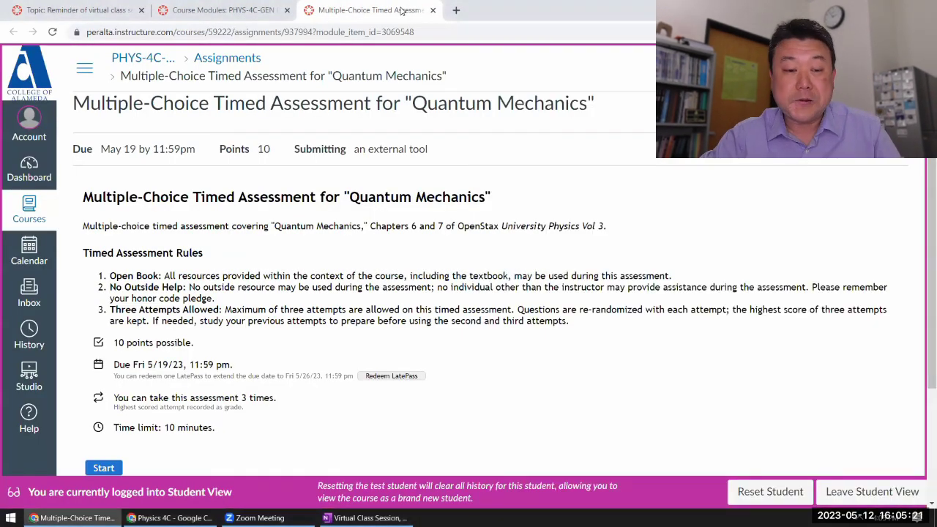
# - Snap Canvas to the left half beside ChatGPT and scroll down to the Start button
pyautogui.press('super+Left')
pyautogui.scroll(-2, 454, 220)
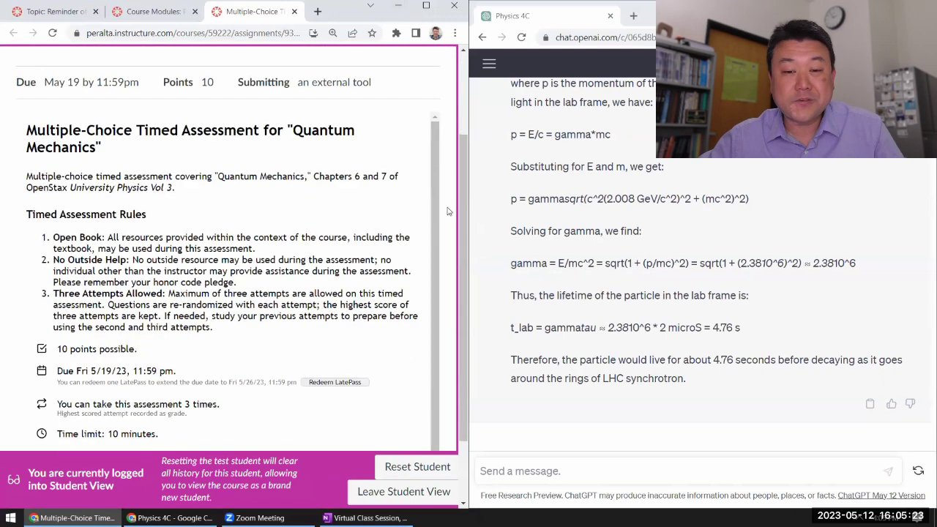
pyautogui.scroll(-2, 454, 304)
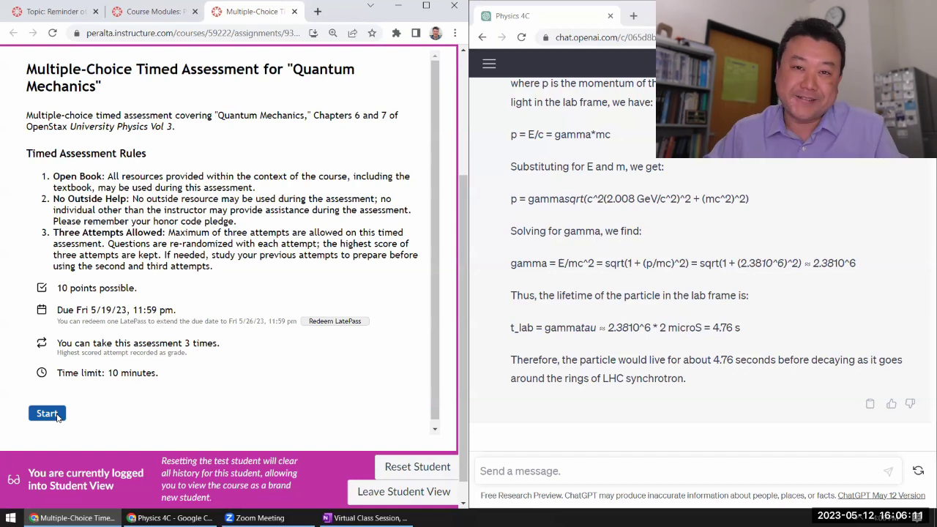
# - Start a new attempt of the timed assessment
pyautogui.click(58, 417)
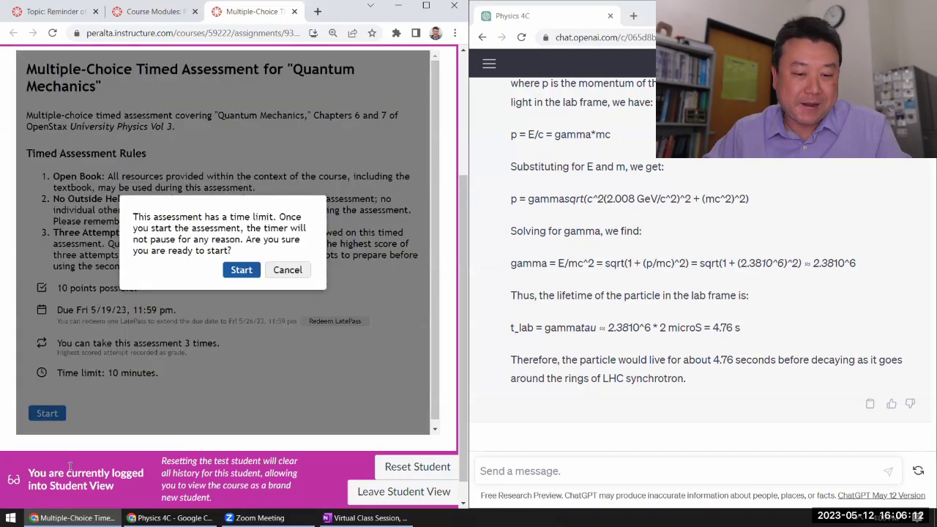
pyautogui.click(241, 270)
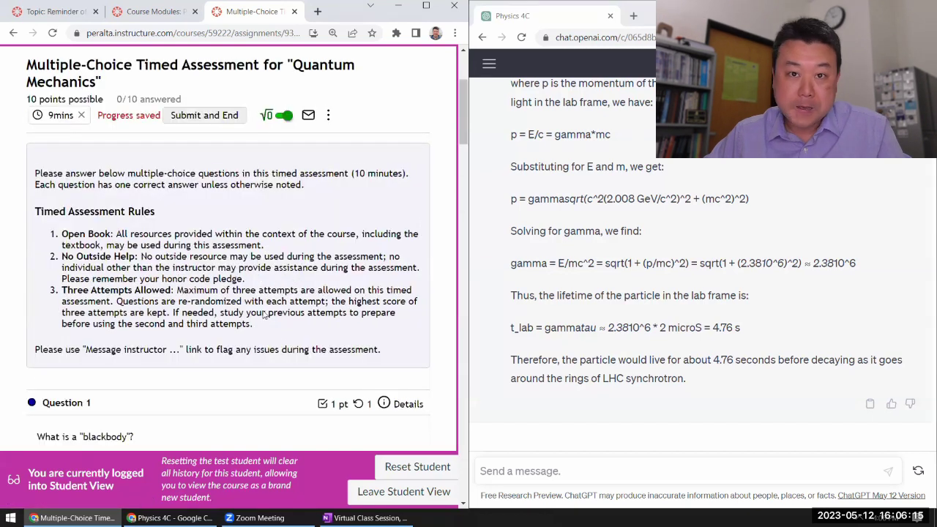
pyautogui.scroll(-3, 255, 305)
# - Send Question 1 to ChatGPT with its four options labelled (a)–(d)
pyautogui.moveTo(39, 193); pyautogui.dragTo(315, 276)
pyautogui.hotkey('ctrl', 'c')
pyautogui.click(531, 475)
pyautogui.hotkey('ctrl', 'v')
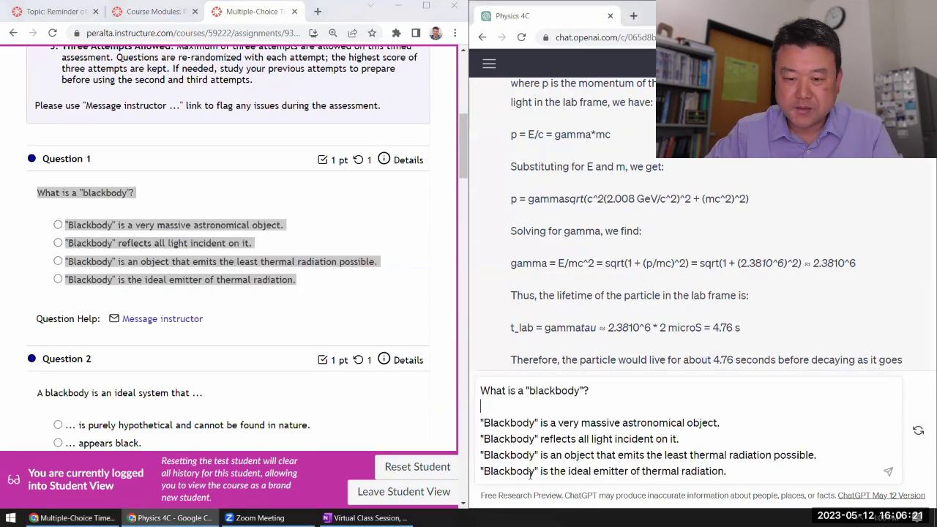
pyautogui.press('Up')
pyautogui.press('Up')
pyautogui.press('Home')
pyautogui.press('BackSpace')
pyautogui.write('(a)')
pyautogui.press('Down')
pyautogui.write('(b) ')
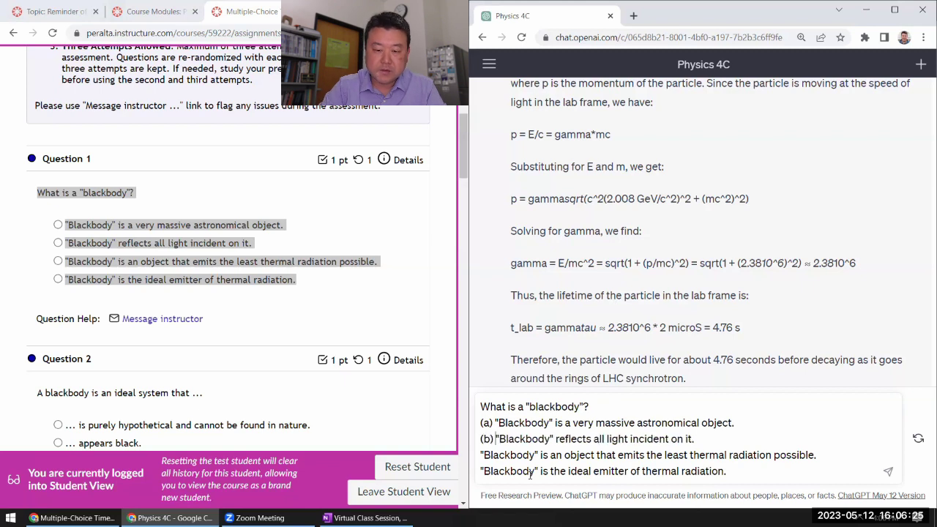
pyautogui.write('(c)')
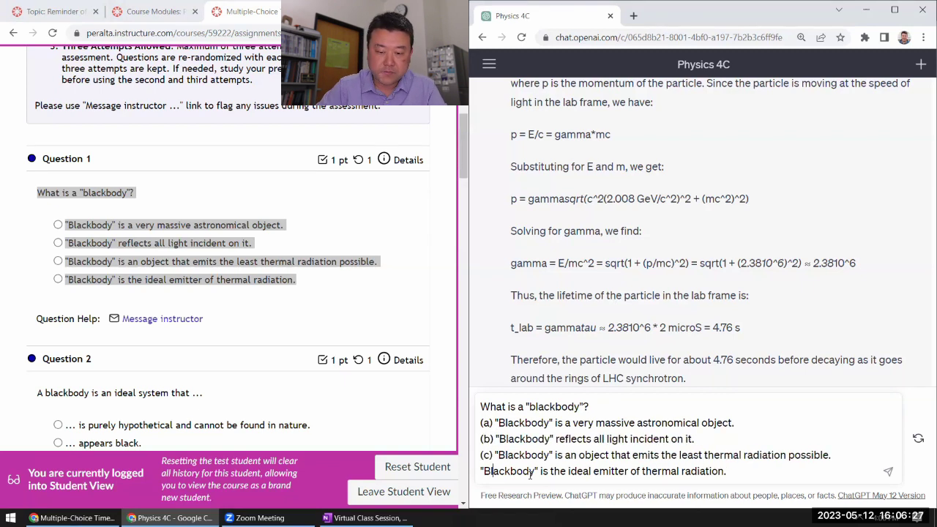
pyautogui.press('Down')
pyautogui.write('(d)')
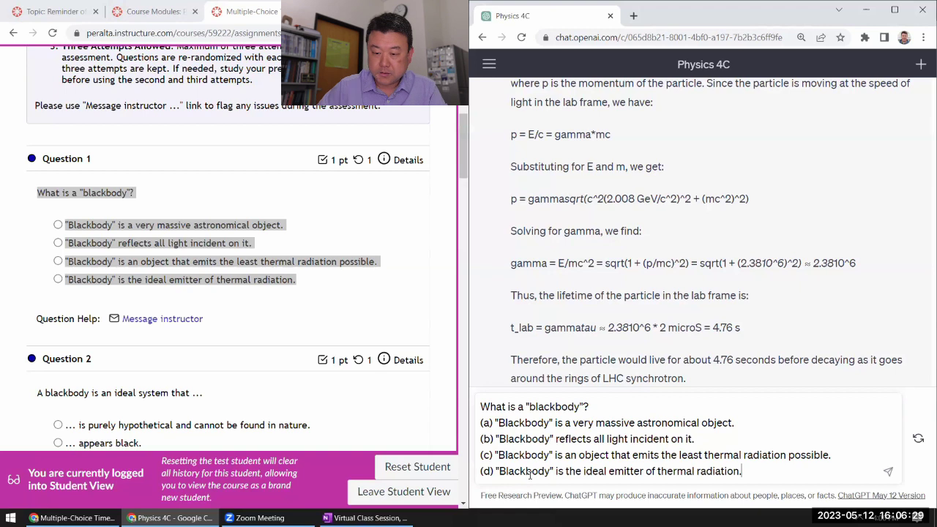
pyautogui.click(887, 472)
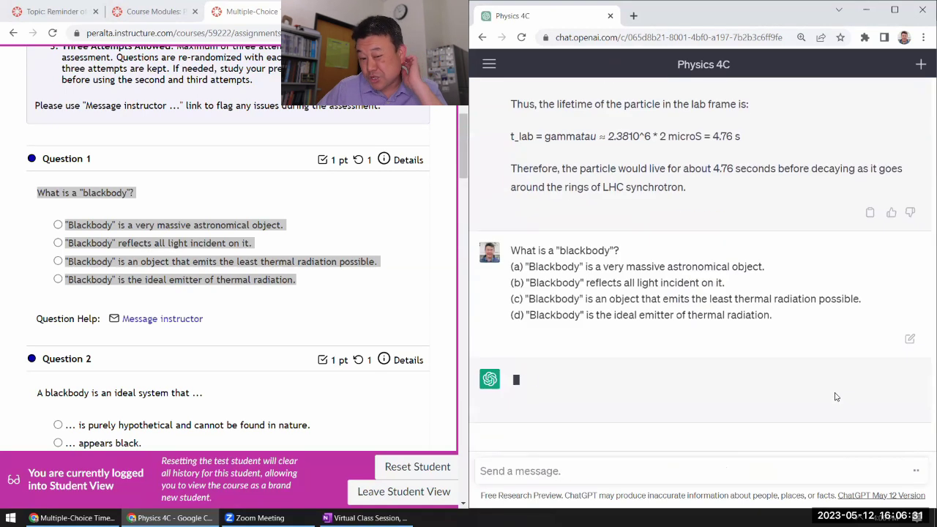
# - Mark the ideal-emitter option (d) for Question 1 in the quiz
pyautogui.click(104, 289)
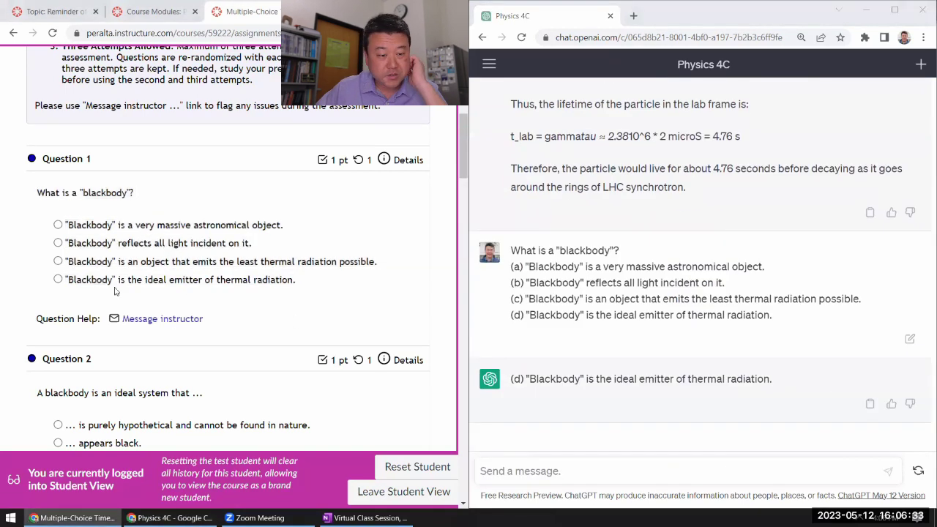
pyautogui.click(58, 279)
pyautogui.scroll(-3, 58, 279)
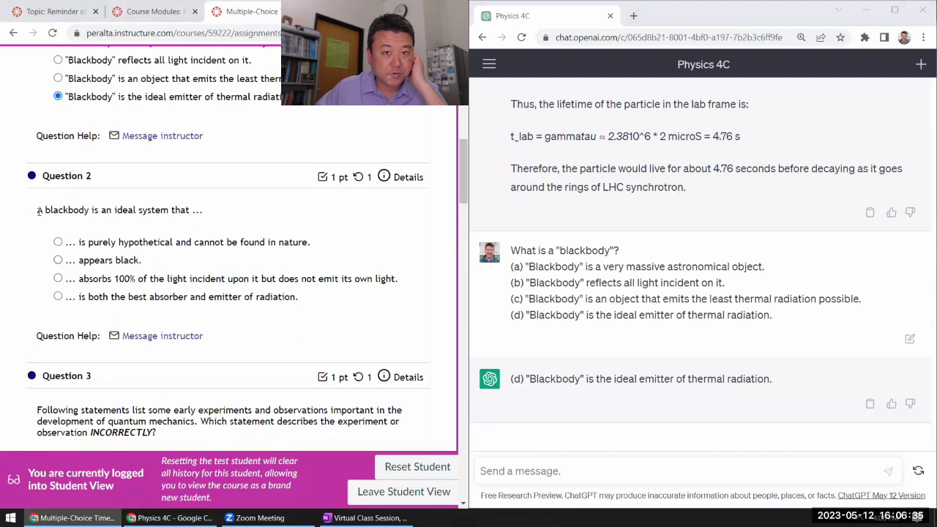
# - Send the blackbody Question 2 to ChatGPT with options labelled (a)–(d)
pyautogui.moveTo(39, 212); pyautogui.dragTo(353, 300)
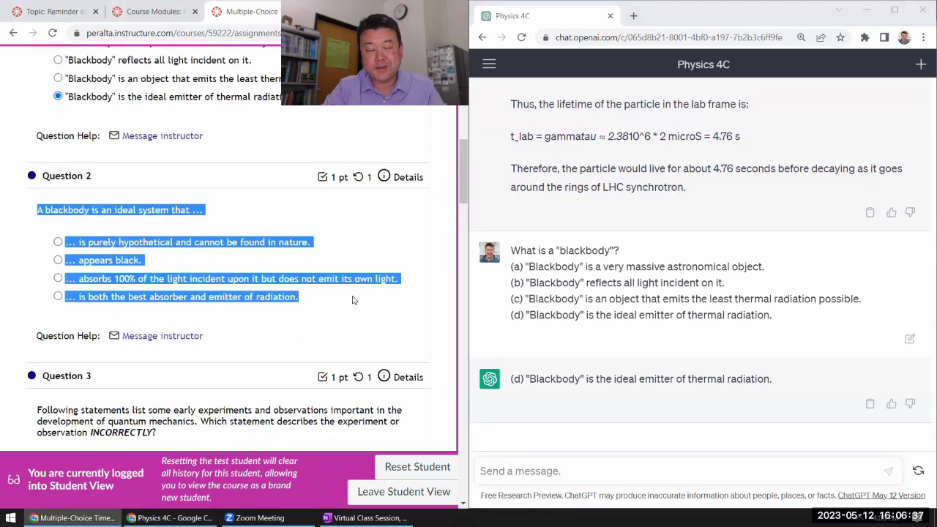
pyautogui.hotkey('ctrl', 'c')
pyautogui.click(596, 471)
pyautogui.hotkey('ctrl', 'v')
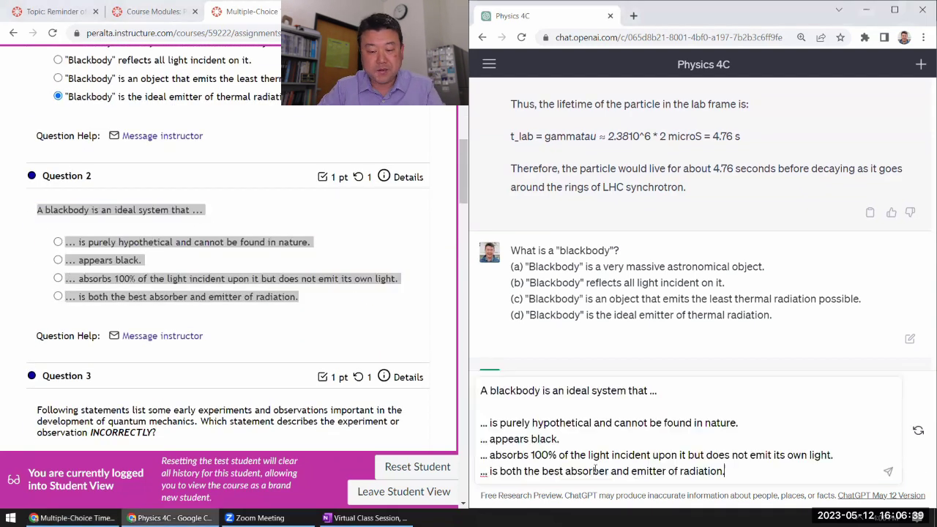
pyautogui.press('BackSpace')
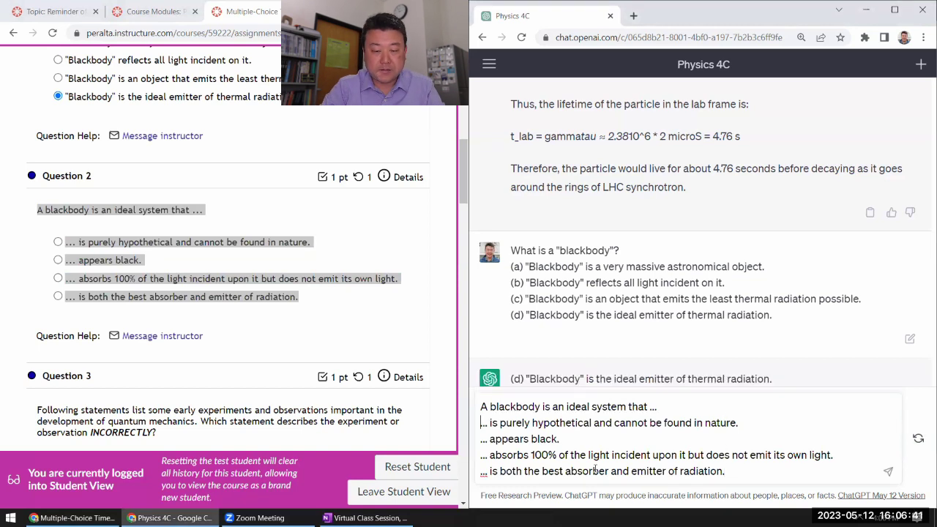
pyautogui.write('(a)')
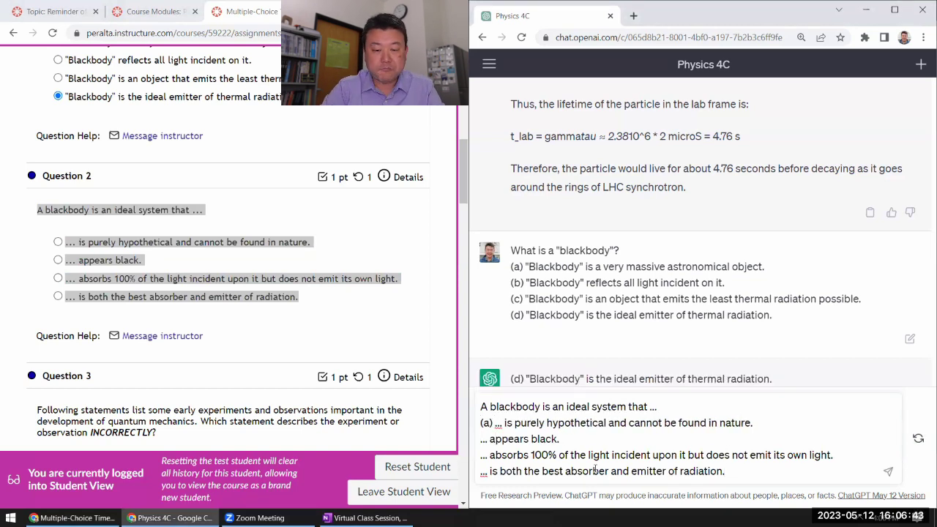
pyautogui.press('Down')
pyautogui.press('Home')
pyautogui.write('(b)')
pyautogui.press('Home')
pyautogui.write('(c)')
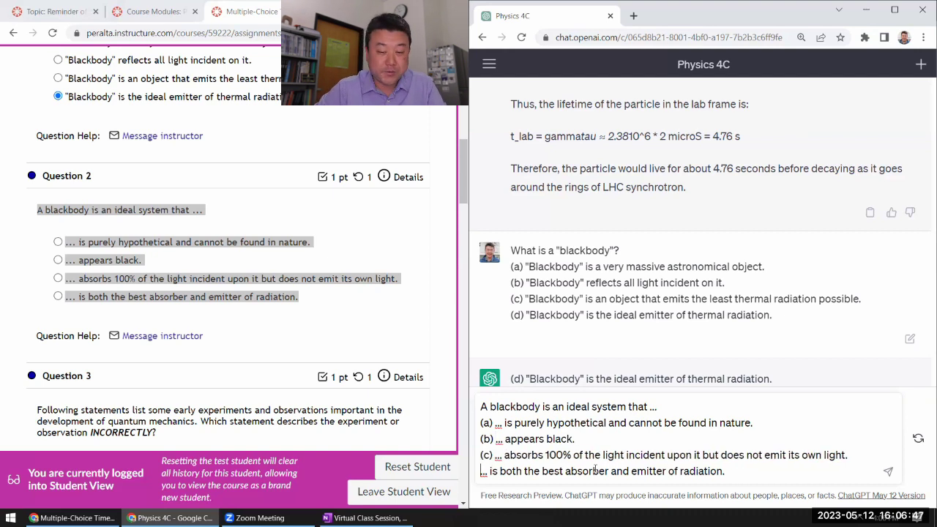
pyautogui.write('(d)')
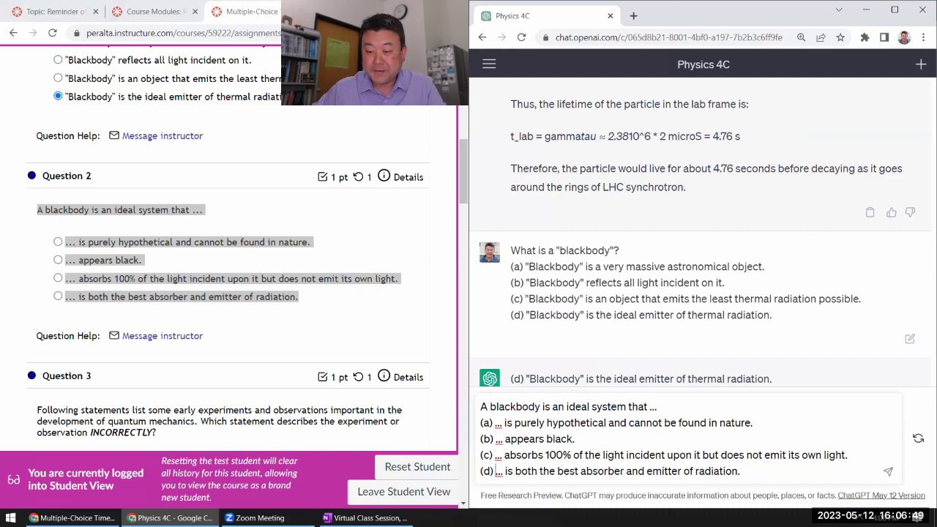
pyautogui.click(888, 472)
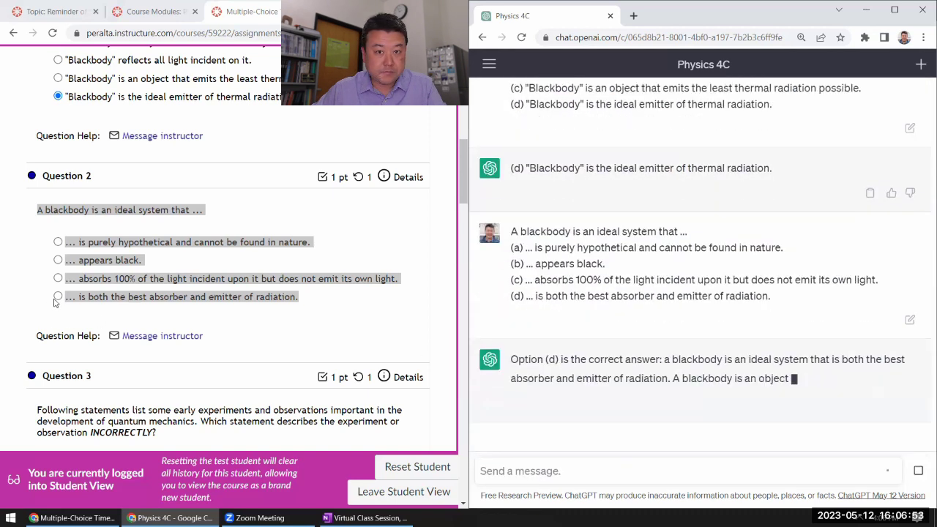
# - Mark 'best absorber and emitter' (d) as the answer to Question 2
pyautogui.hotkey('alt', 'Tab')
pyautogui.click(92, 298)
pyautogui.scroll(-3, 36, 167)
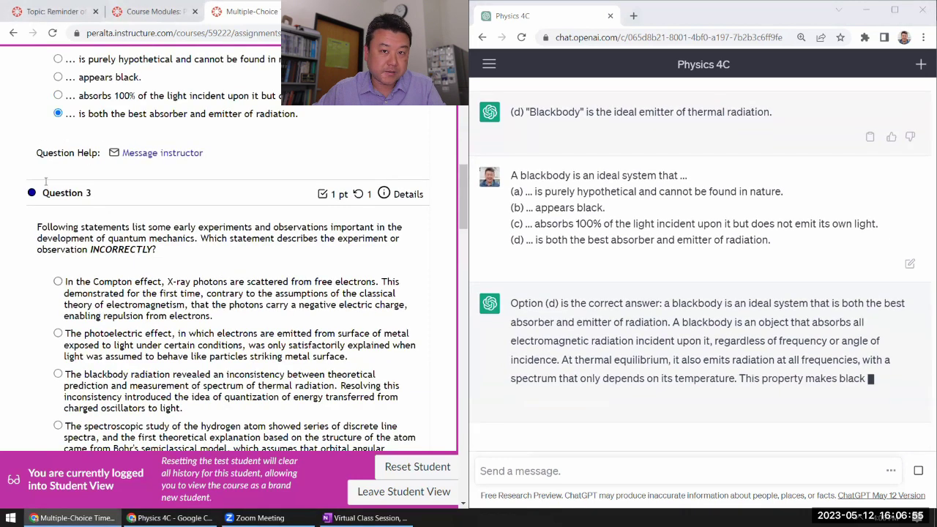
# - Send Question 3 to ChatGPT with its options labelled (a)–(d)
pyautogui.moveTo(35, 167); pyautogui.dragTo(351, 397)
pyautogui.click(595, 472)
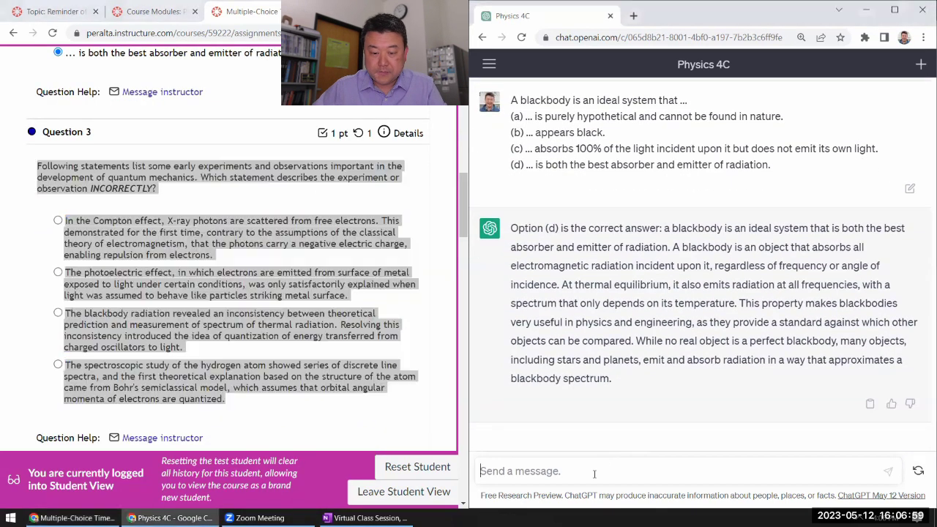
pyautogui.hotkey('ctrl', 'v')
pyautogui.scroll(2, 595, 474)
pyautogui.scroll(2, 594, 474)
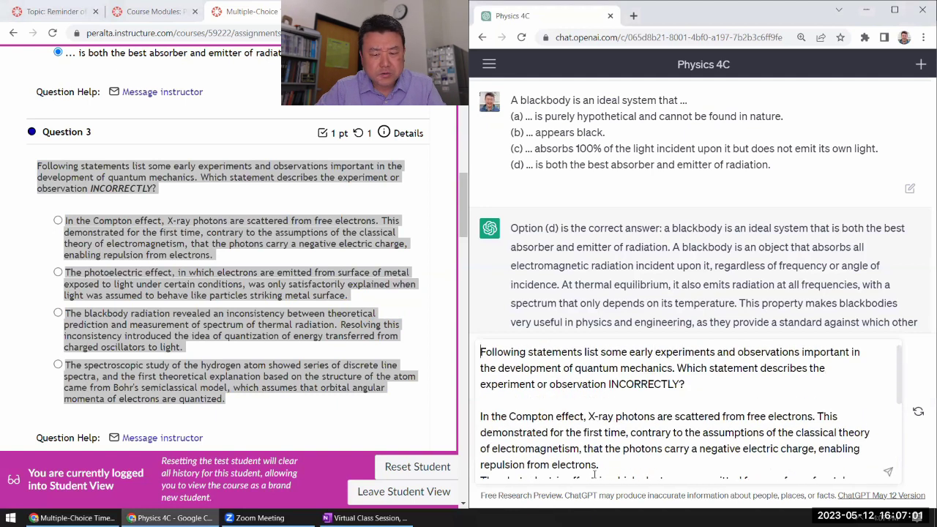
pyautogui.press('Delete')
pyautogui.write('(a) ')
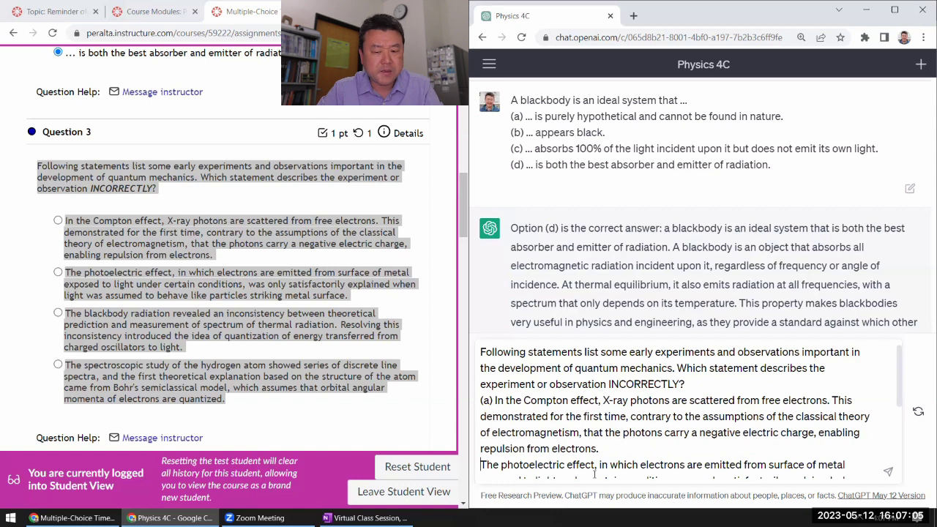
pyautogui.write('(b)')
pyautogui.press('Down')
pyautogui.press('Down')
pyautogui.press('Down')
pyautogui.press('Delete')
pyautogui.press('Down')
pyautogui.press('Home')
pyautogui.write('(c)')
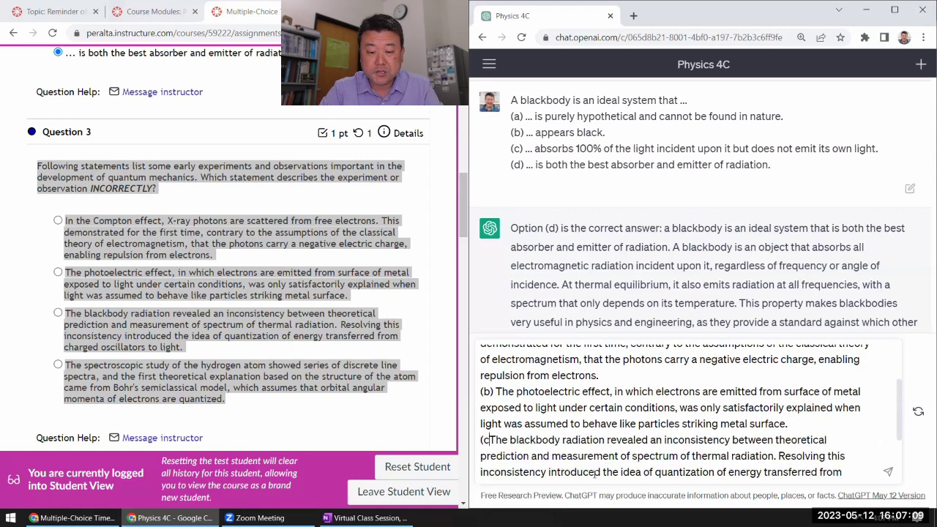
pyautogui.press('Down')
pyautogui.press('Down')
pyautogui.press('Down')
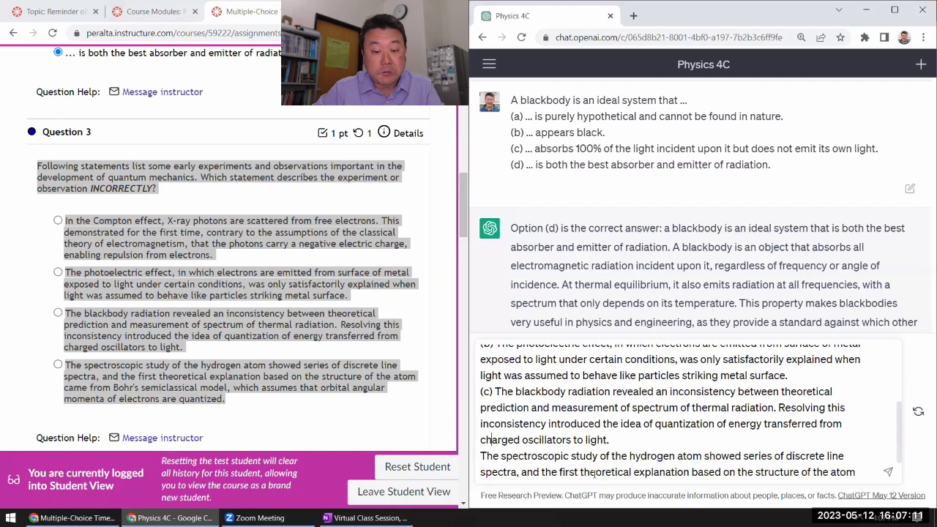
pyautogui.write('(d)')
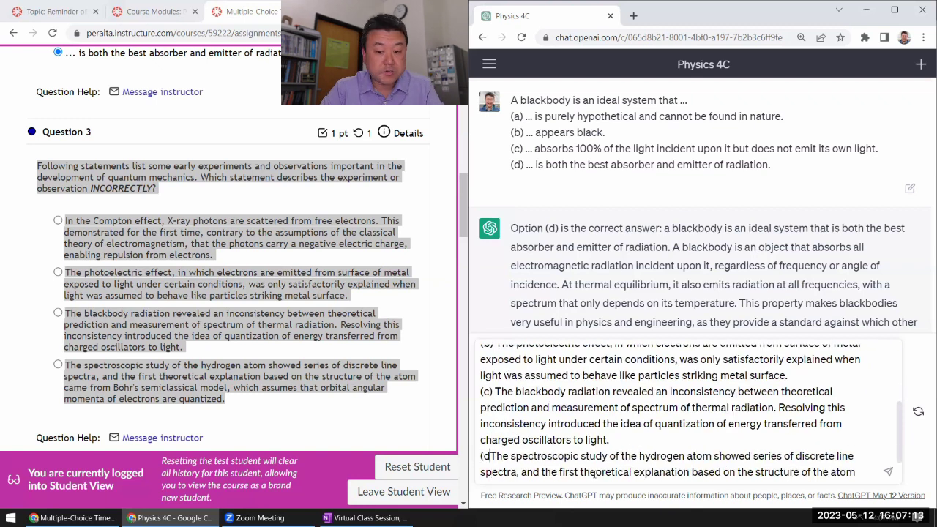
pyautogui.scroll(-1, 812, 429)
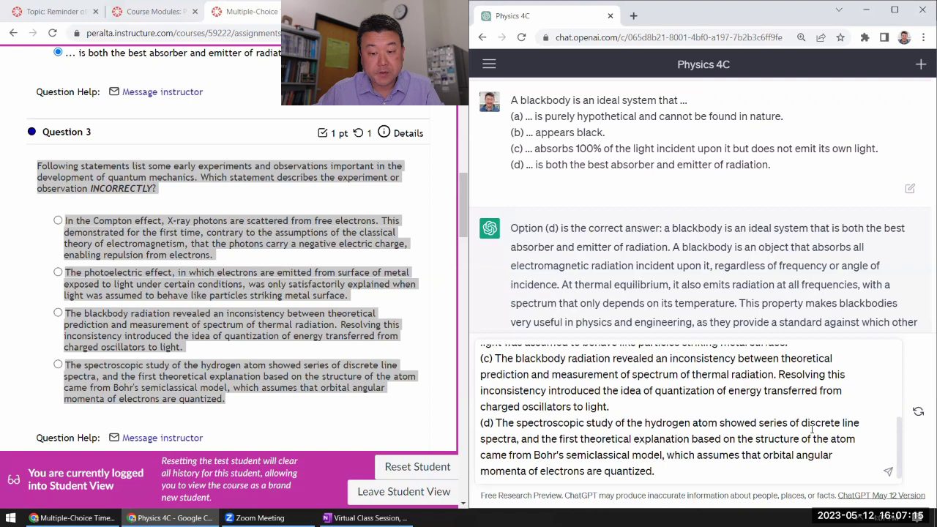
pyautogui.click(895, 478)
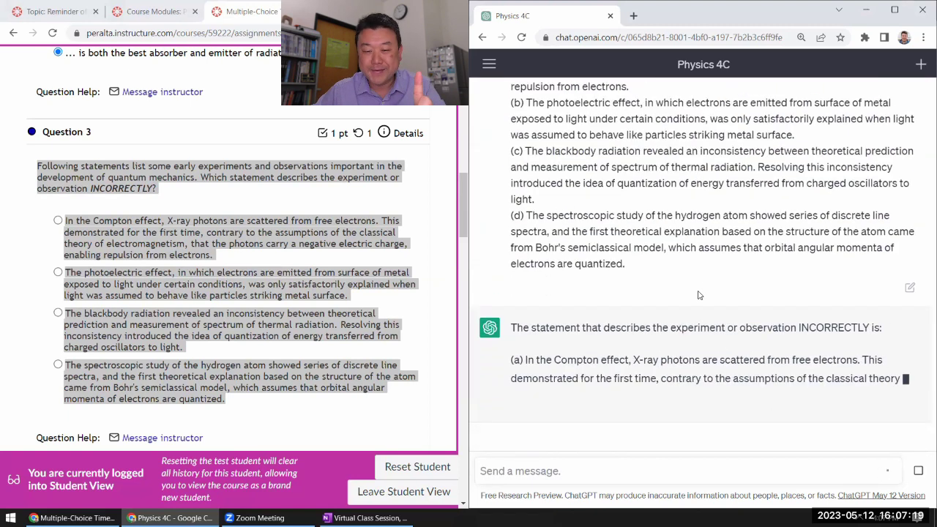
# - Mark the Compton-effect statement for Question 3 in the quiz
pyautogui.scroll(4, 700, 293)
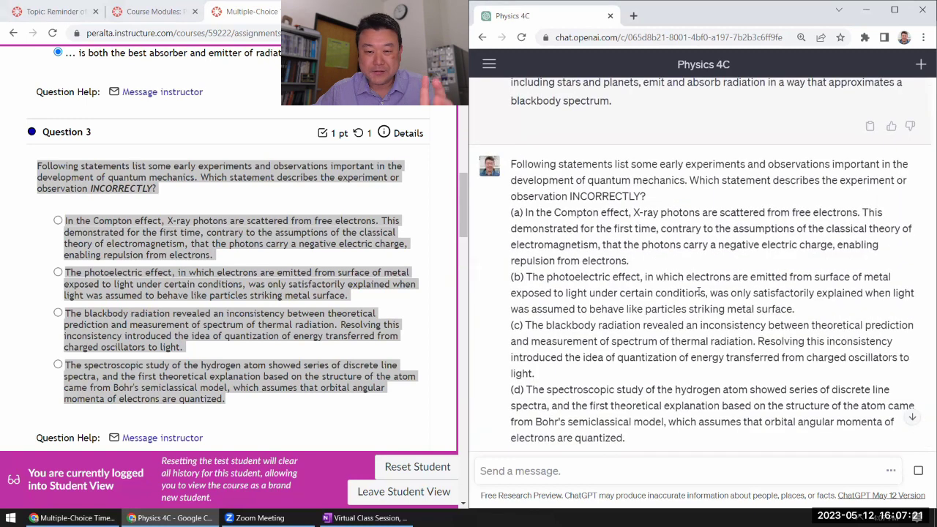
pyautogui.scroll(-4, 699, 292)
pyautogui.click(62, 207)
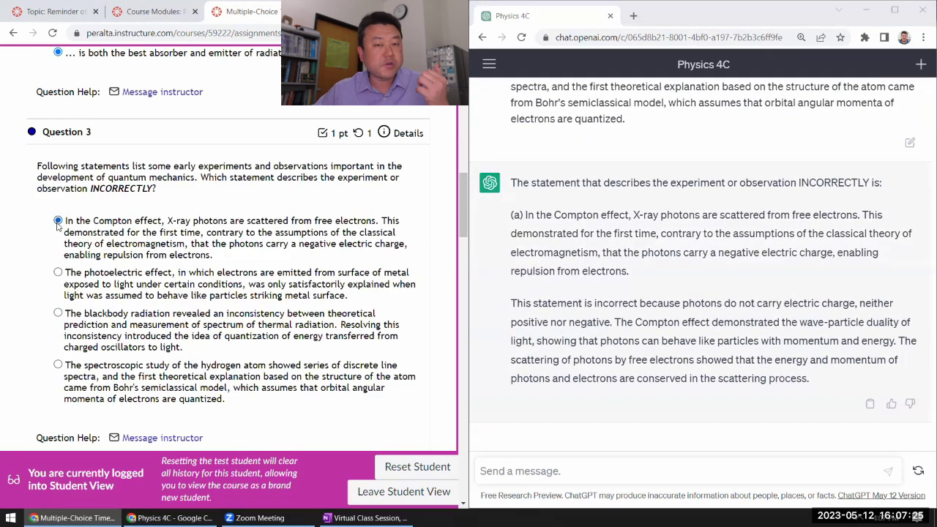
pyautogui.scroll(-4, 47, 307)
# - Put the photoelectric-effect Question 4 into ChatGPT with options labelled (a)–(d)
pyautogui.moveTo(38, 202); pyautogui.dragTo(429, 380)
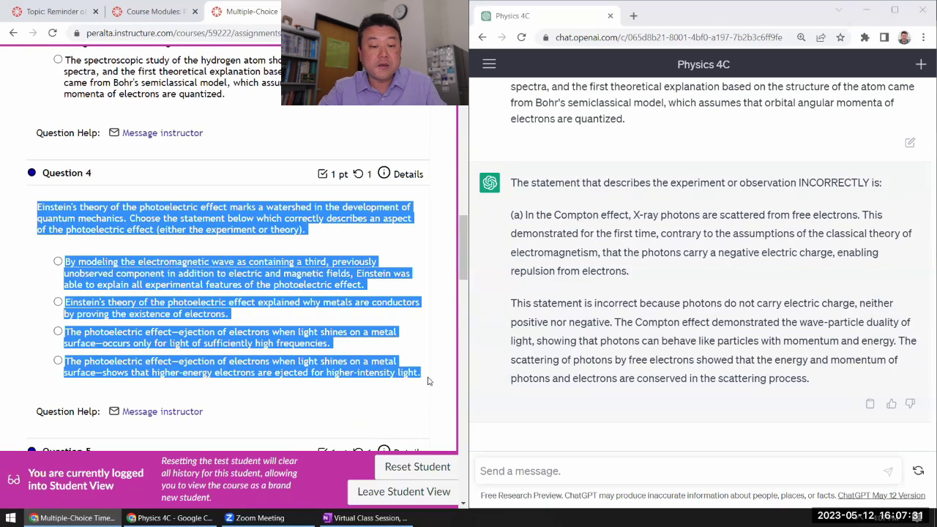
pyautogui.click(622, 472)
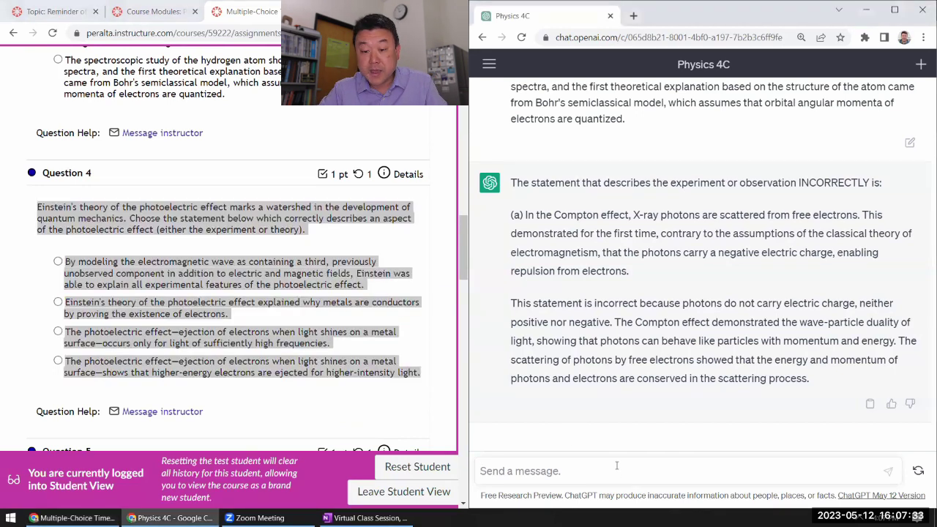
pyautogui.hotkey('ctrl', 'v')
pyautogui.press('Up')
pyautogui.press('Up')
pyautogui.press('Up')
pyautogui.press('Up')
pyautogui.press('Up')
pyautogui.press('Up')
pyautogui.press('Up')
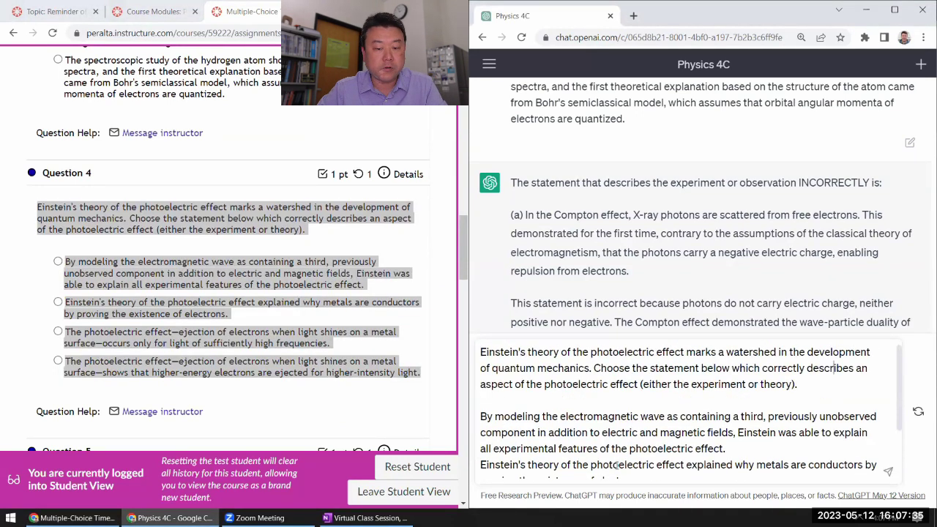
pyautogui.press('BackSpace')
pyautogui.write('(a) ')
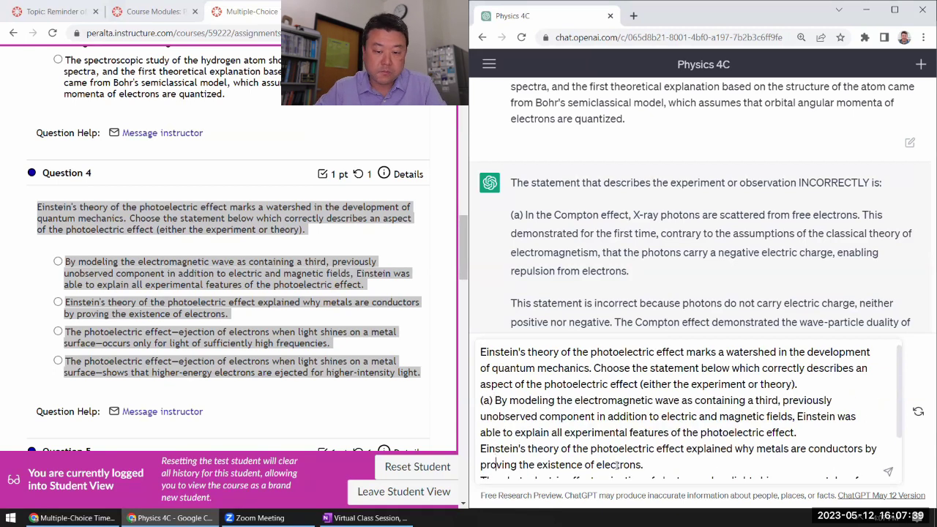
pyautogui.write('(b)')
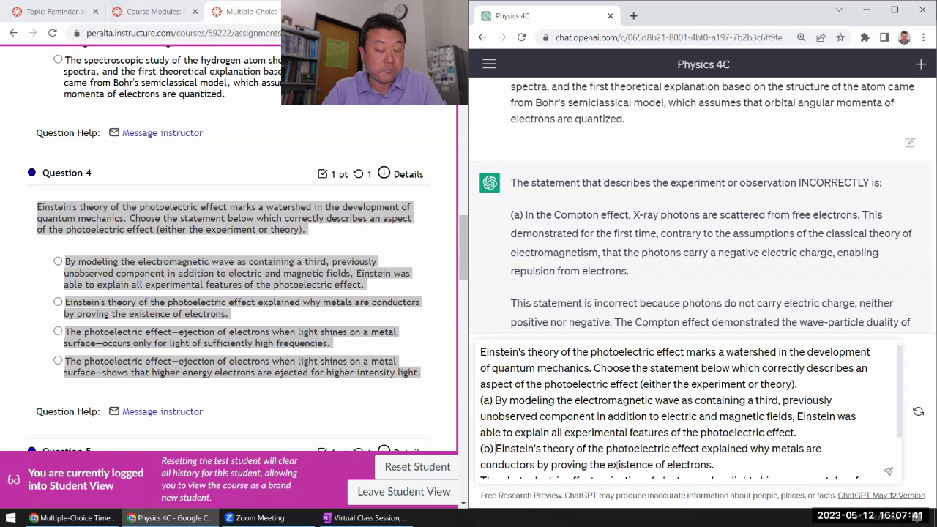
pyautogui.press('Down')
pyautogui.press('Down')
pyautogui.press('Down')
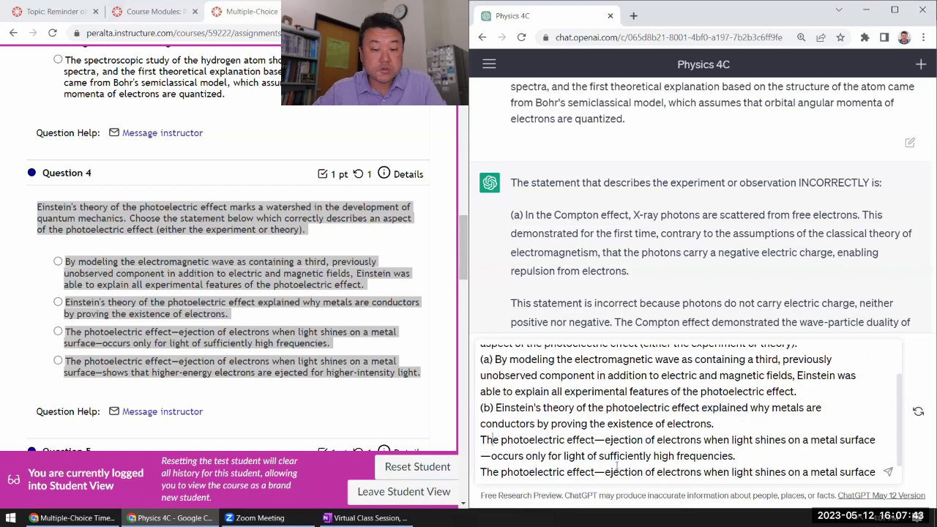
pyautogui.write('(c)')
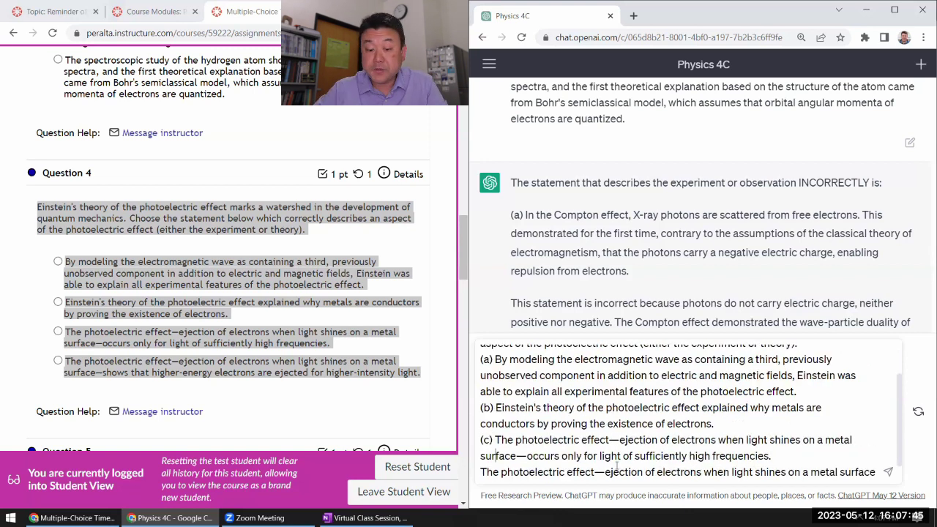
pyautogui.press('Down')
pyautogui.press('Down')
pyautogui.press('Down')
pyautogui.write('(d)')
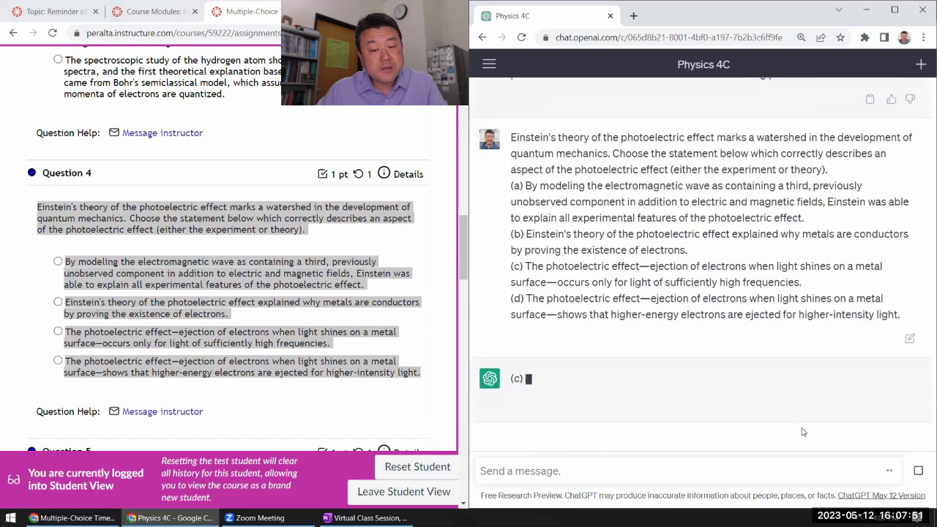
# - Mark the high-frequency-only photoelectric emission option (c) for Question 4
pyautogui.click(113, 289)
pyautogui.click(139, 332)
pyautogui.scroll(-1, 139, 315)
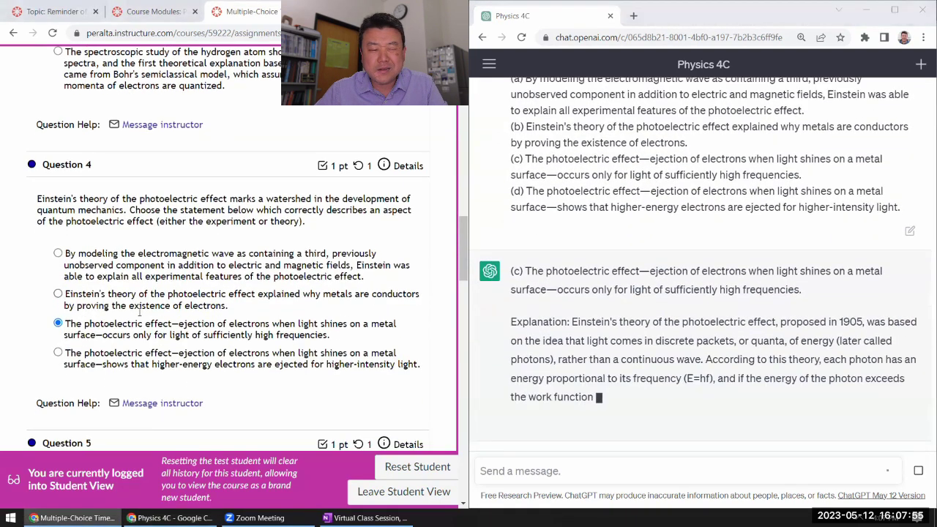
pyautogui.scroll(-5, 139, 315)
# - Paste the de Broglie Question 5 into ChatGPT, rejoining lines with m=1.67*10^(-27) kg and v=10 m/s
pyautogui.moveTo(37, 121); pyautogui.dragTo(231, 244)
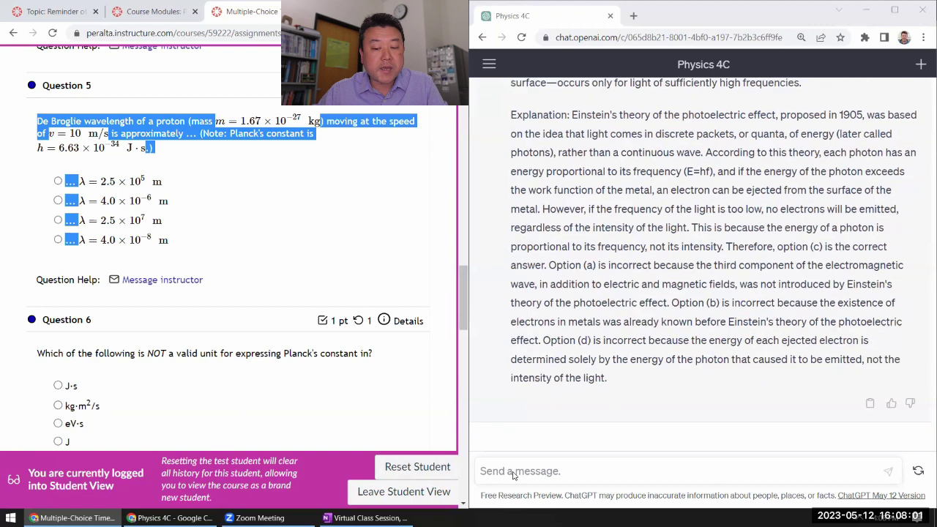
pyautogui.click(513, 471)
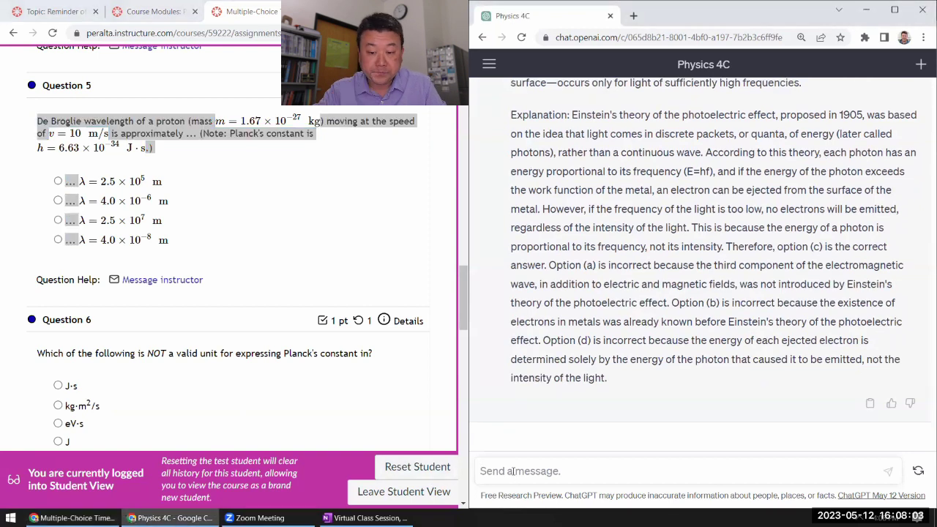
pyautogui.hotkey('ctrl', 'v')
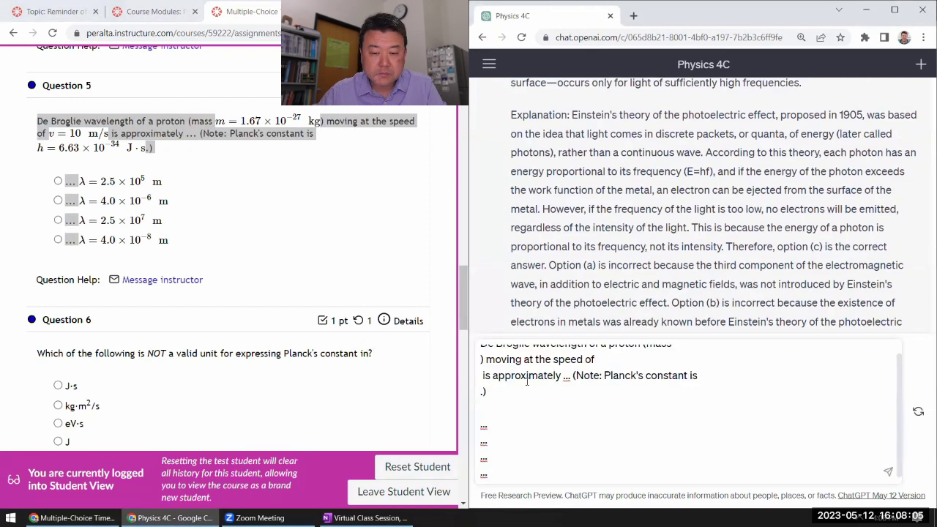
pyautogui.scroll(1, 526, 386)
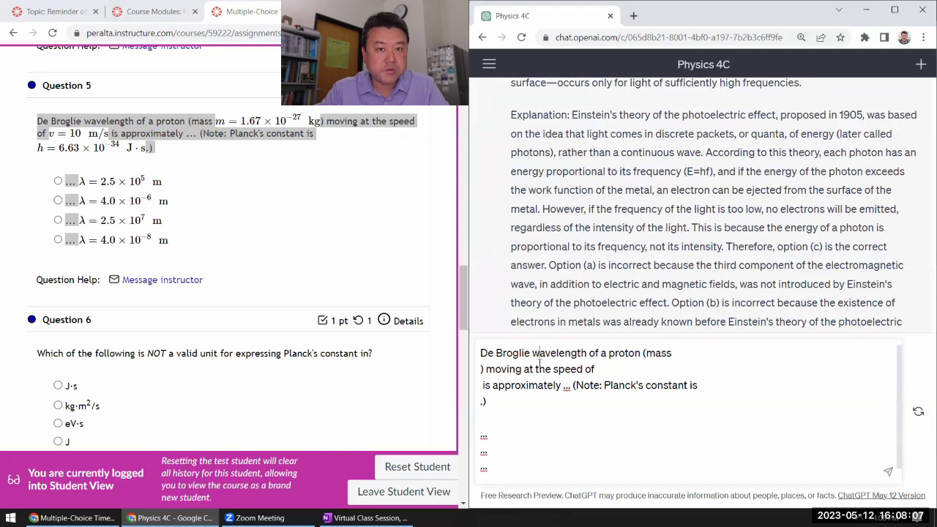
pyautogui.write('m=')
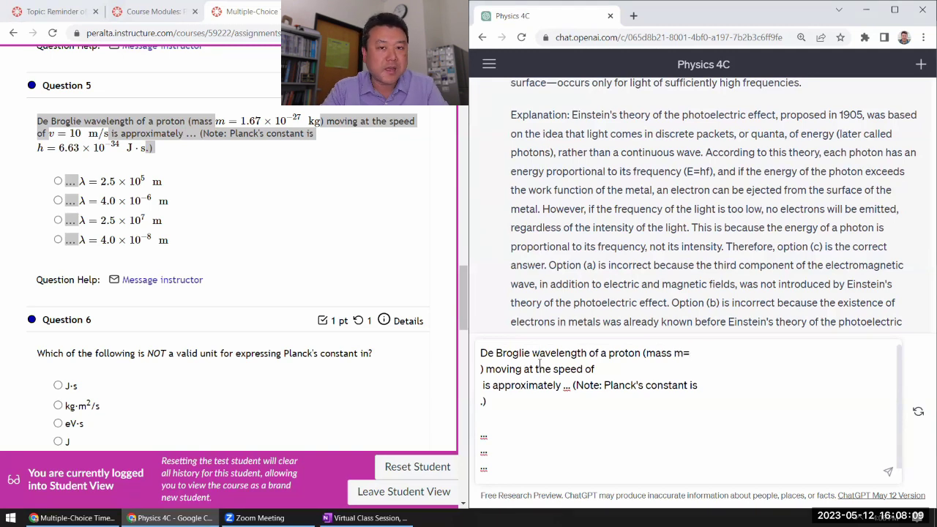
pyautogui.write('1.67 x')
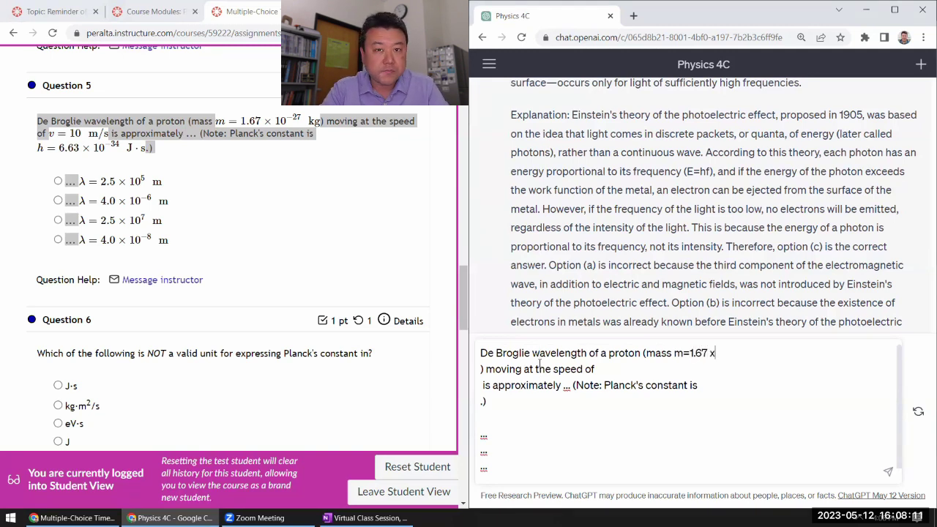
pyautogui.press('BackSpace')
pyautogui.press('BackSpace')
pyautogui.write('*10^')
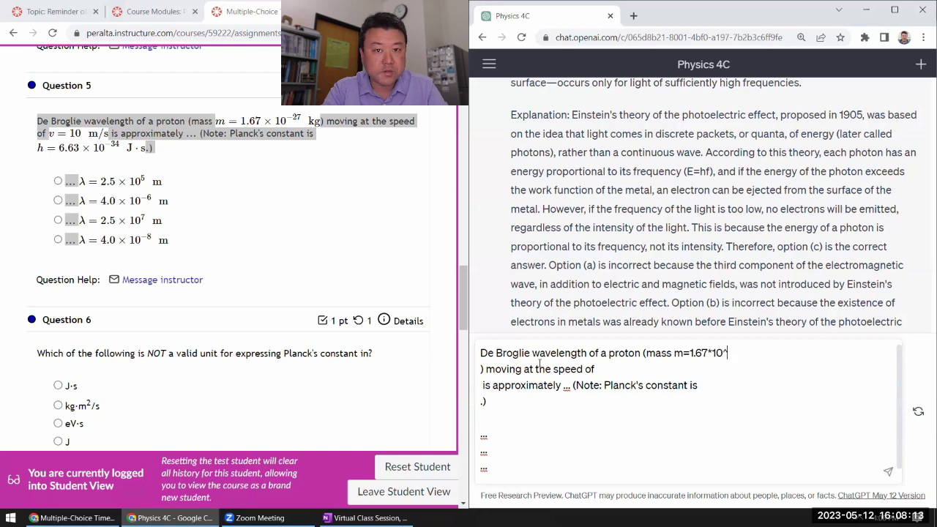
pyautogui.write('(-27) kg)')
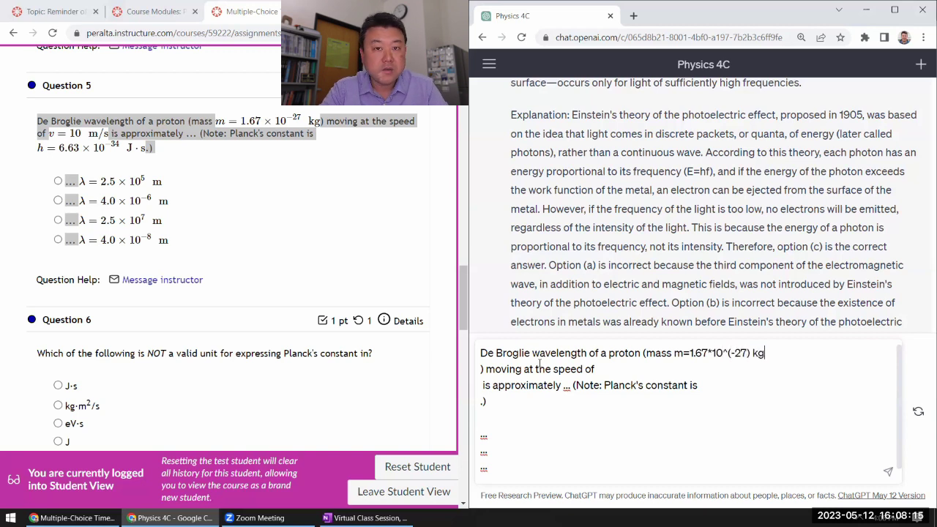
pyautogui.press('Delete')
pyautogui.press('Delete')
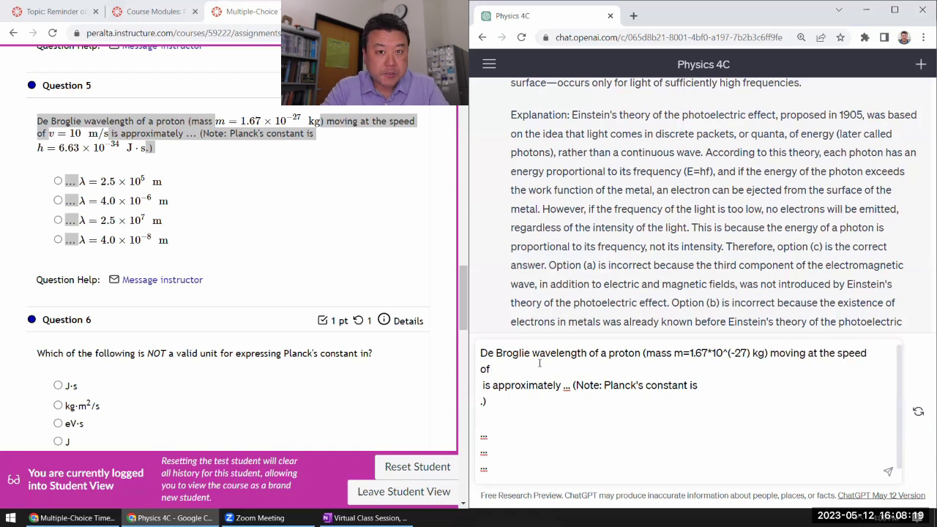
pyautogui.write('v')
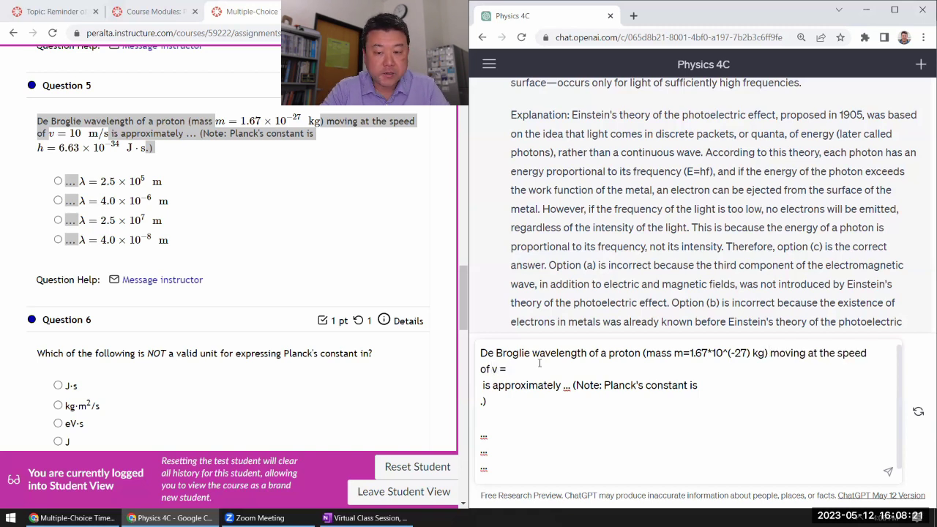
pyautogui.write('=10 m/s')
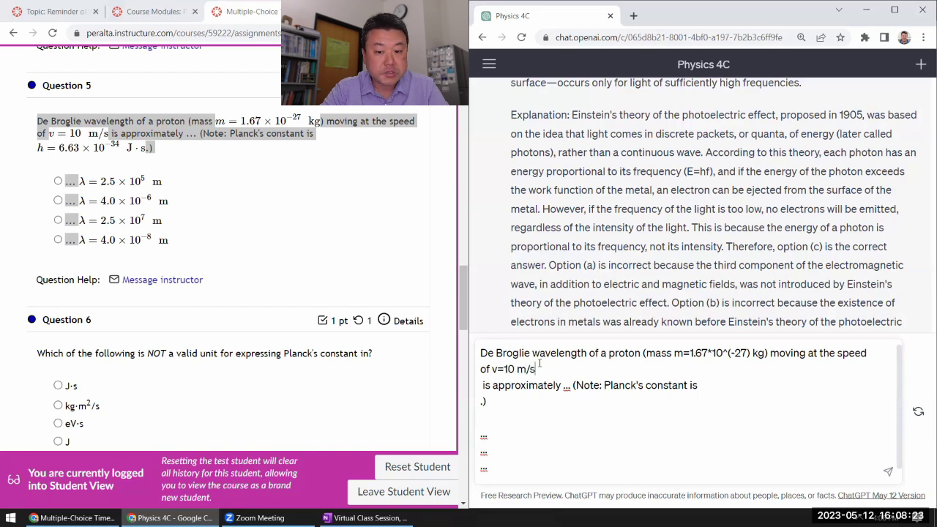
pyautogui.press('Delete')
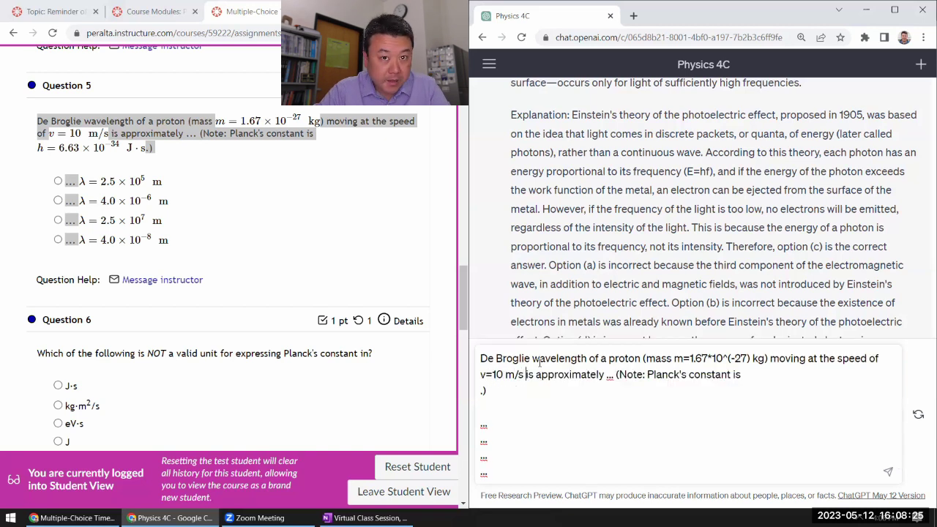
# - Add h=6.63*10^(-34) J*s., remove stray brackets, and begin options (a) 2.5*10^5 m, (b) 4.0*10^(-6) m
pyautogui.write('h=6.63')
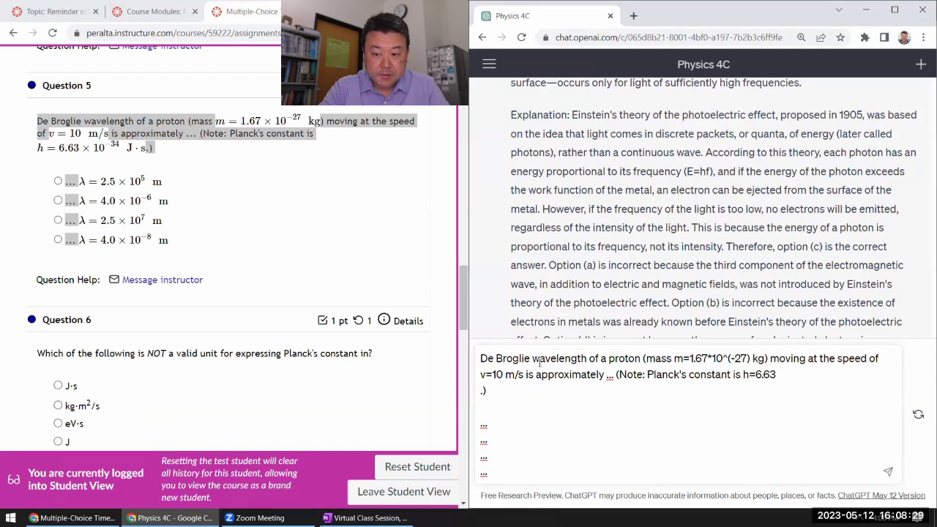
pyautogui.write('*10^(-34)')
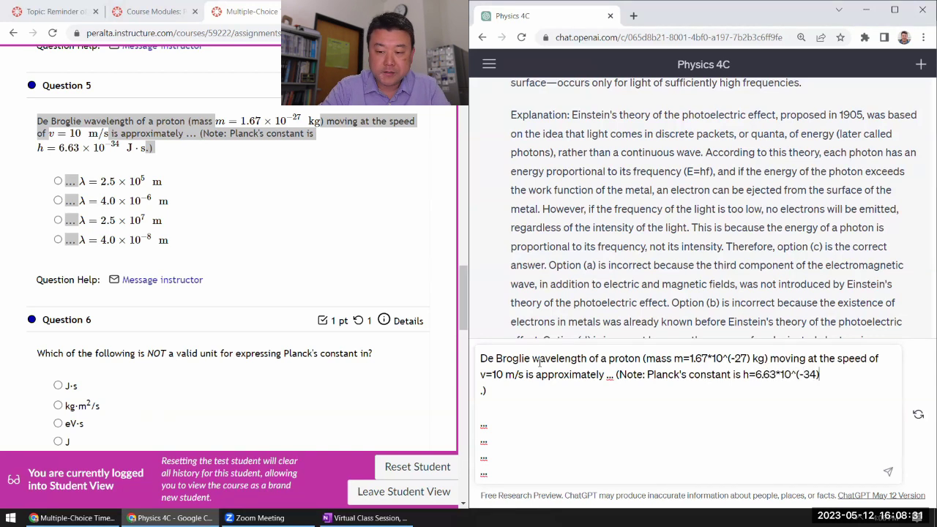
pyautogui.write(' J*s')
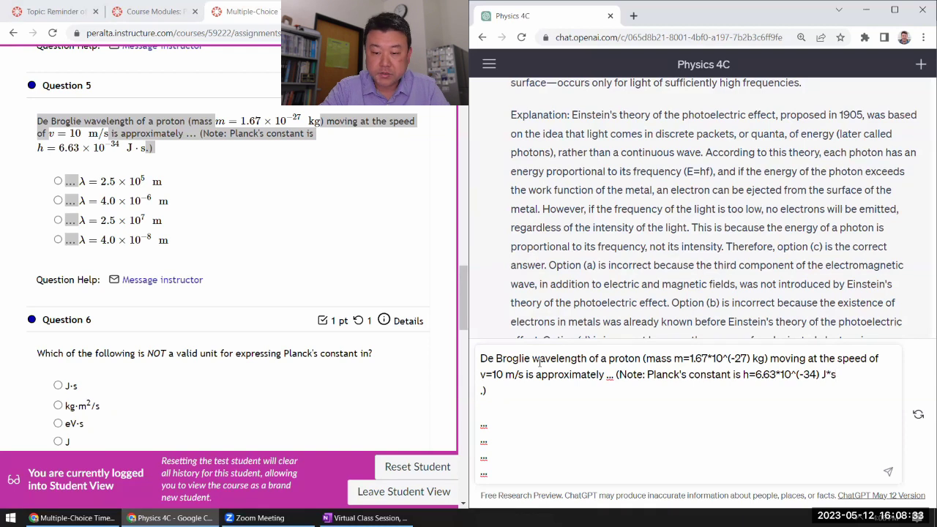
pyautogui.write('.)')
pyautogui.press('BackSpace')
pyautogui.write('.)')
pyautogui.press('BackSpace')
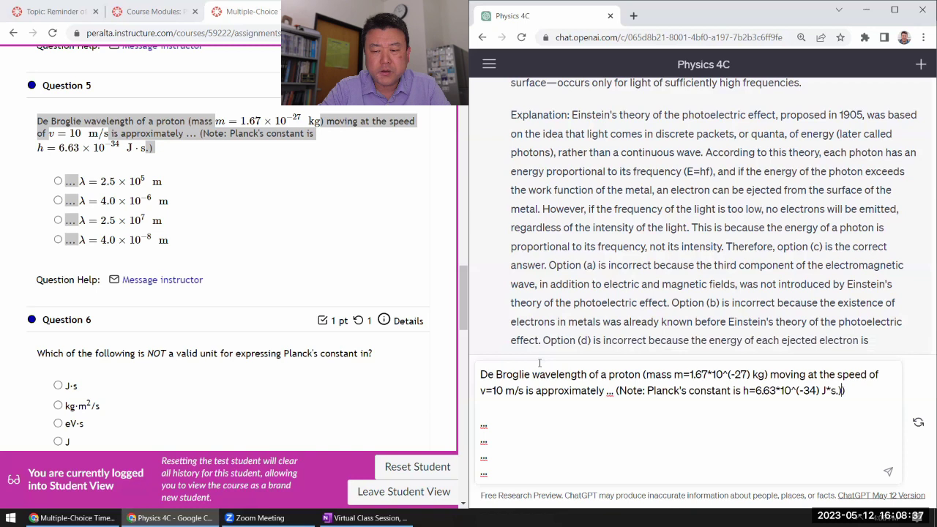
pyautogui.press('BackSpace')
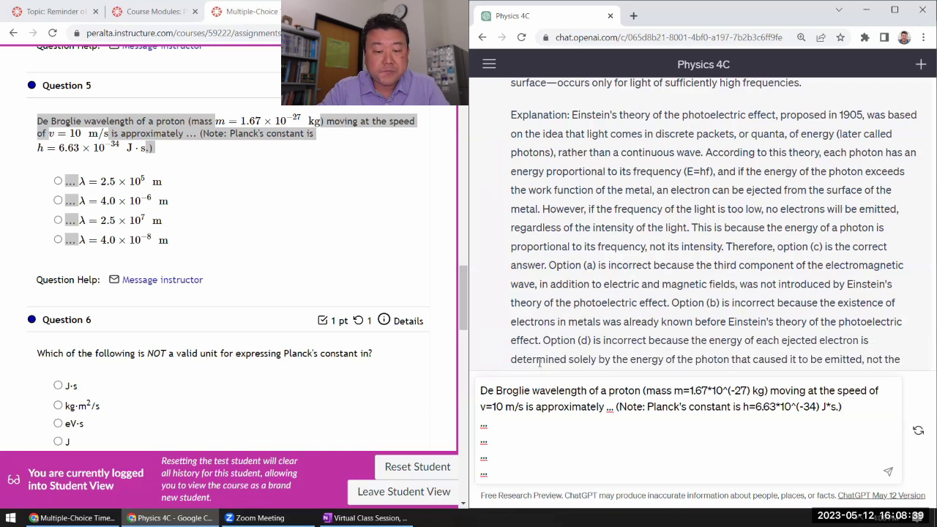
pyautogui.write('(a) ... ')
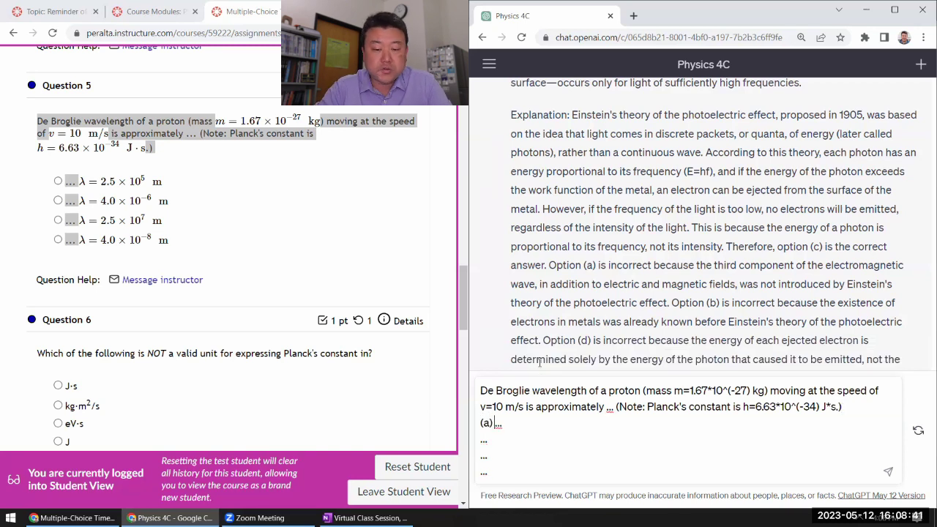
pyautogui.write('lambda = 2.5 * 10^5 m ')
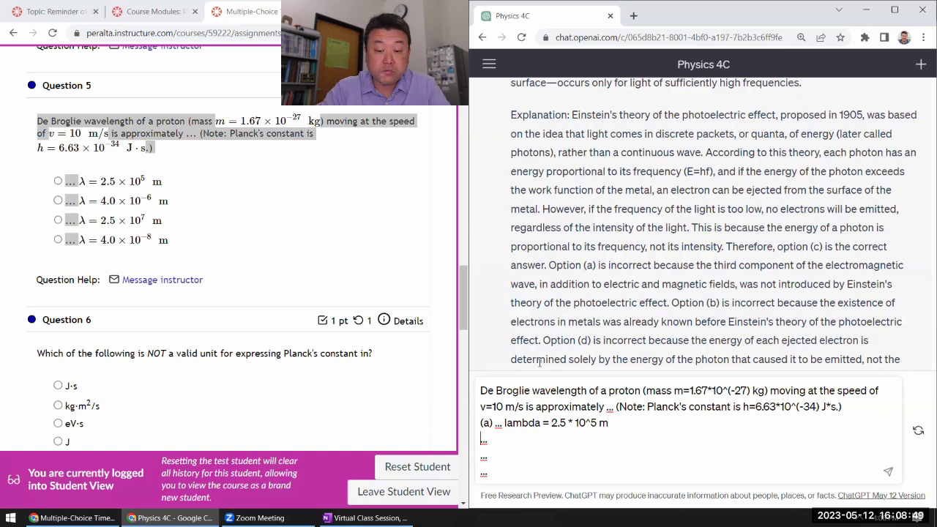
pyautogui.write('(b) ... lambda = 4.0 * 10^(-6')
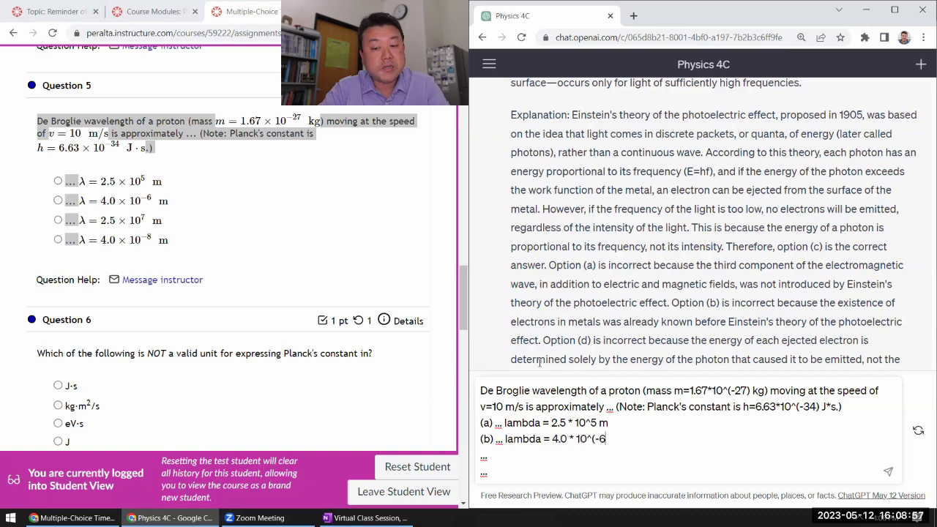
pyautogui.write(') m ')
pyautogui.write('(c)')
# - Finish options (c) 2.5*10^7 m and (d) 4.0*10^(-8) m and send the de Broglie question
pyautogui.press('End')
pyautogui.write('lambda =')
pyautogui.write(' 2.5')
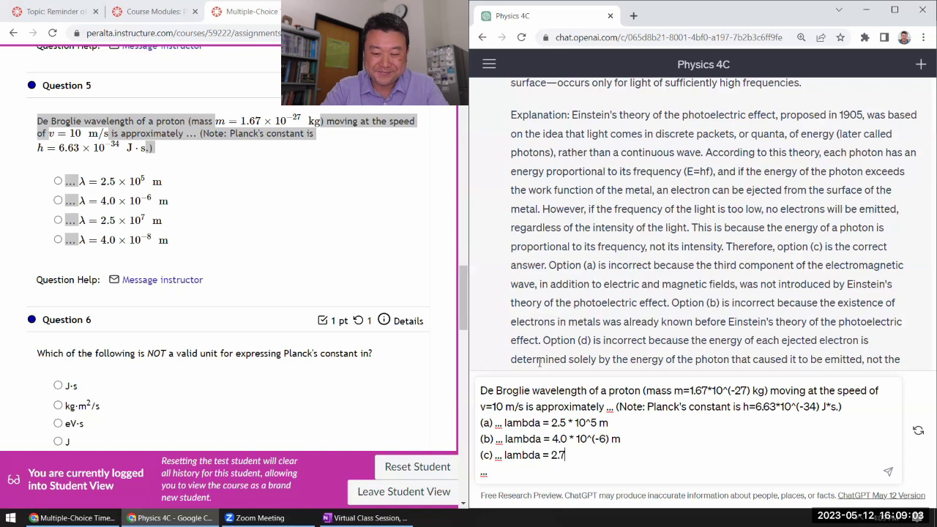
pyautogui.write(' * 10^7')
pyautogui.write(' m ')
pyautogui.write('(d) ... ')
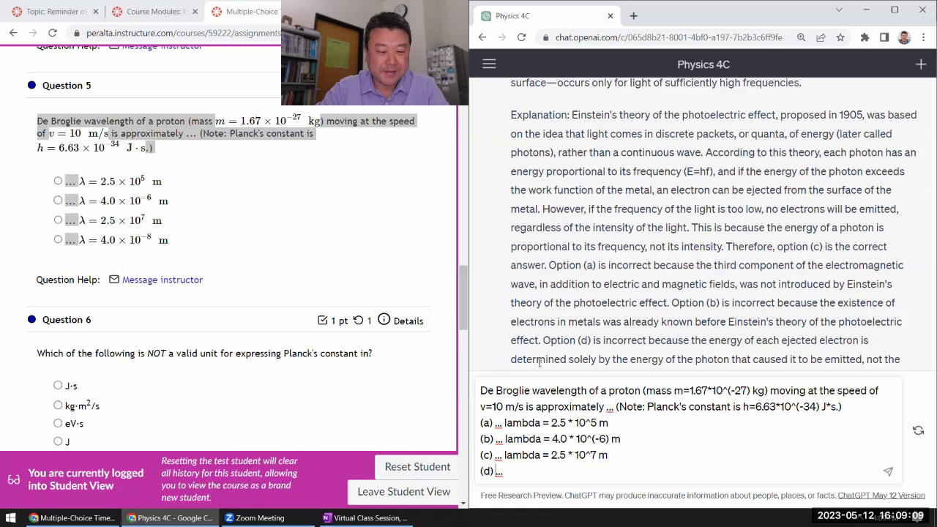
pyautogui.write('l')
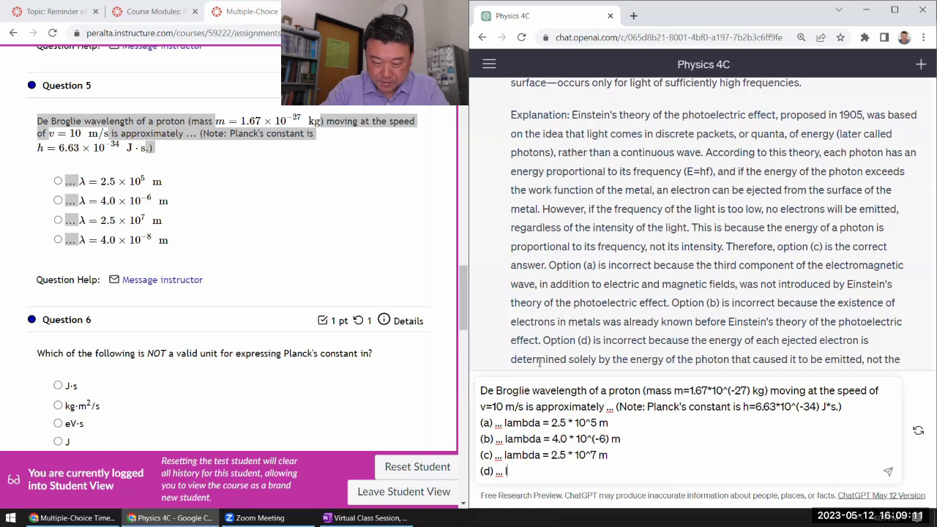
pyautogui.write('ambda = 4.0 * 10^(-8) m')
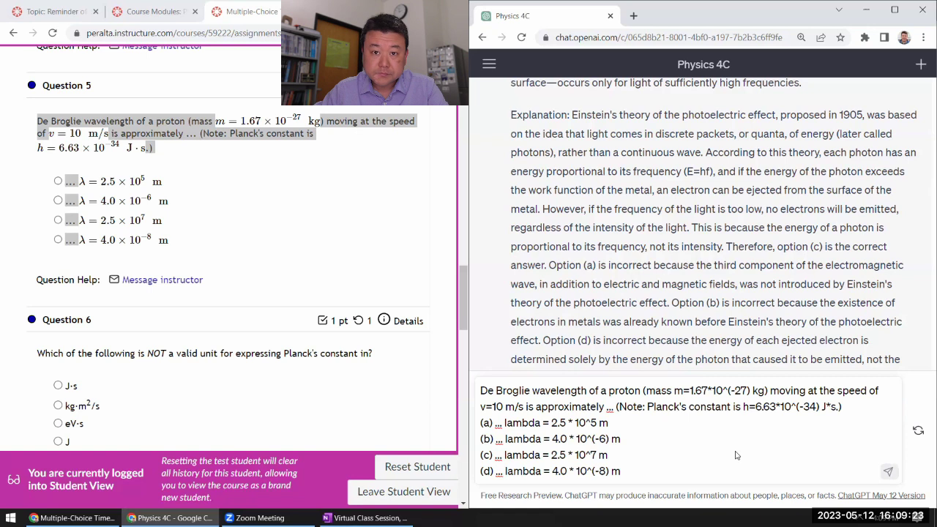
pyautogui.click(891, 474)
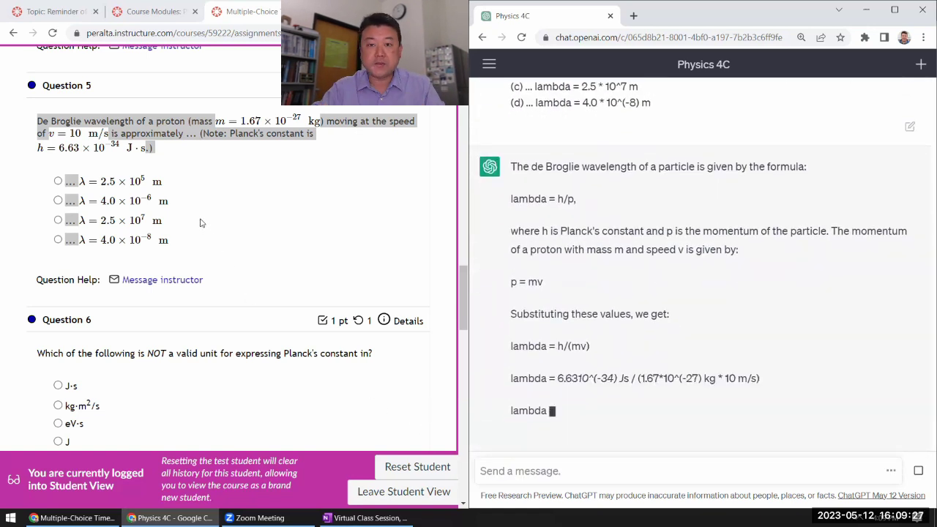
pyautogui.click(200, 224)
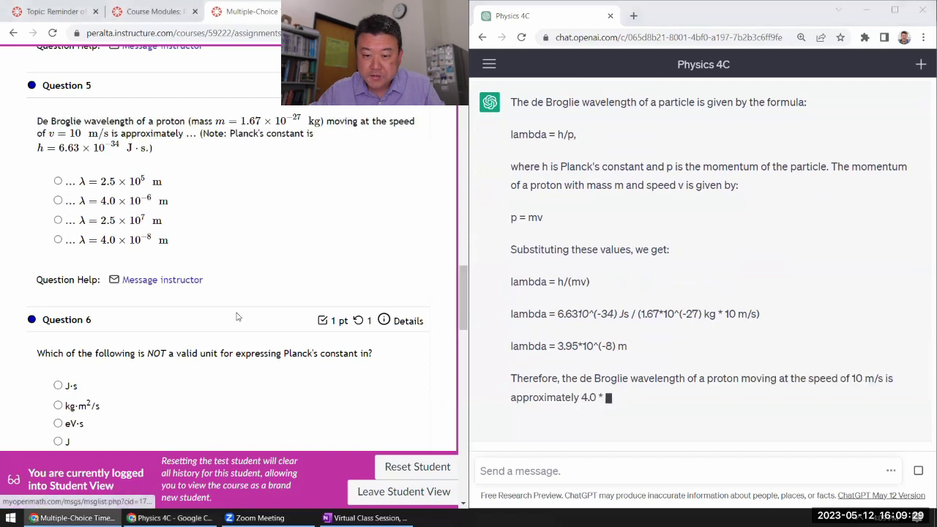
# - Mark 4.0×10^-8 m for Question 5, then ask ChatGPT the Planck's-constant-unit Question 6 labelled (a)–(d)
pyautogui.click(58, 239)
pyautogui.scroll(-3, 114, 231)
pyautogui.moveTo(36, 174); pyautogui.dragTo(162, 256)
pyautogui.hotkey('ctrl', 'c')
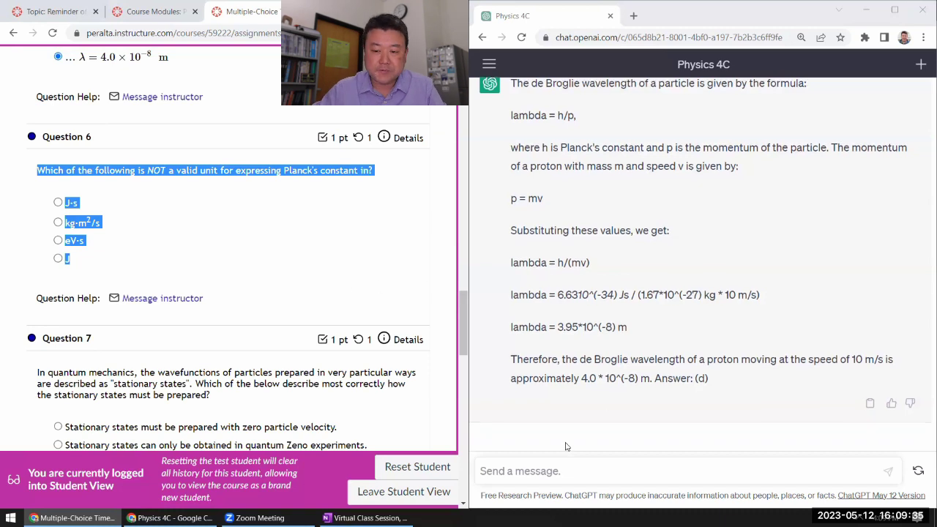
pyautogui.click(550, 471)
pyautogui.hotkey('ctrl', 'v')
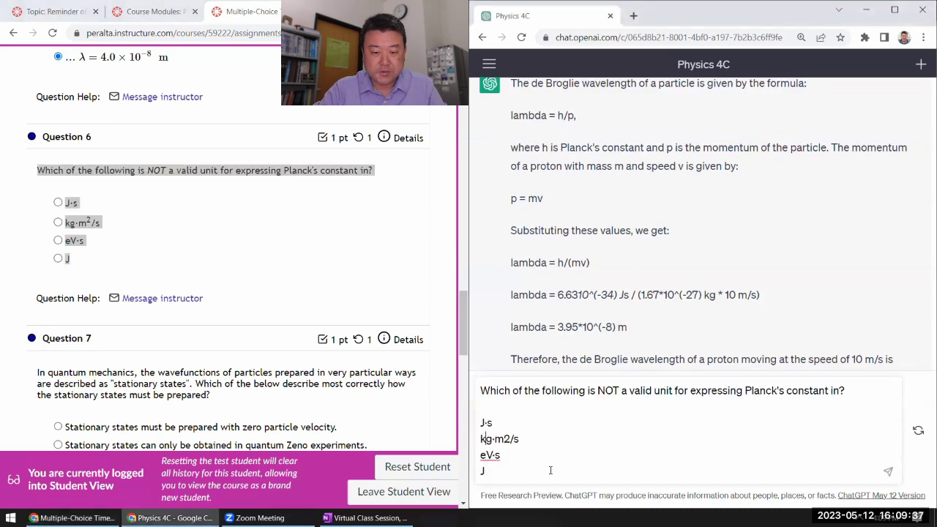
pyautogui.press('Up')
pyautogui.press('Up')
pyautogui.press('Up')
pyautogui.press('Home')
pyautogui.press('BackSpace')
pyautogui.write('(a)')
pyautogui.write('(b) ')
pyautogui.write('^')
pyautogui.write('(c)')
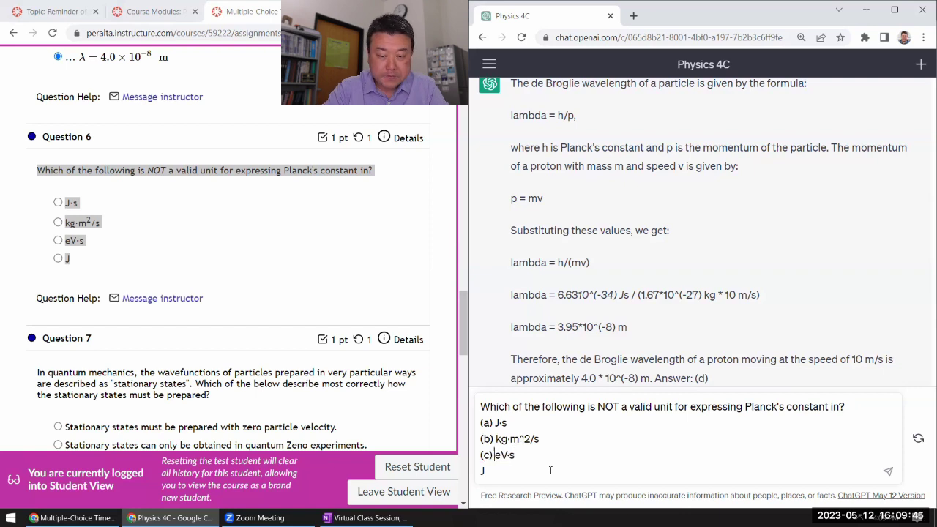
pyautogui.write('(d)')
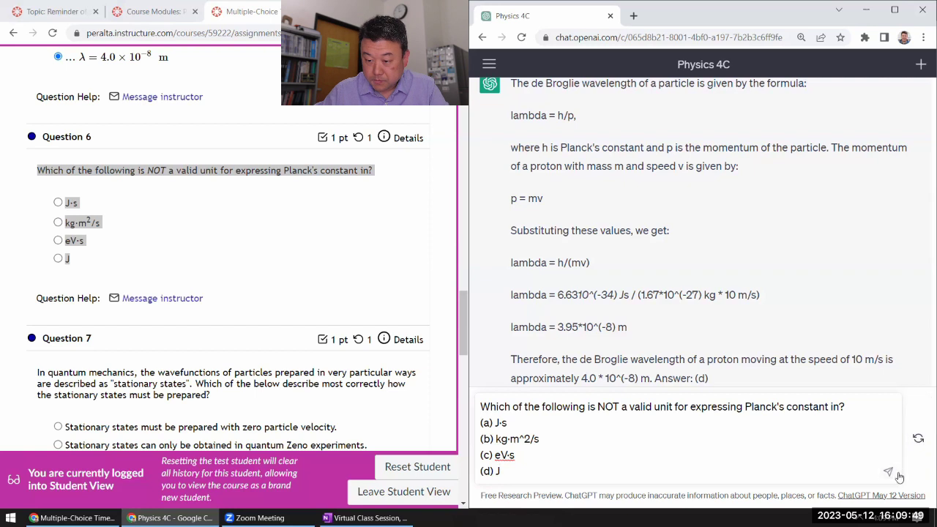
pyautogui.press('Return')
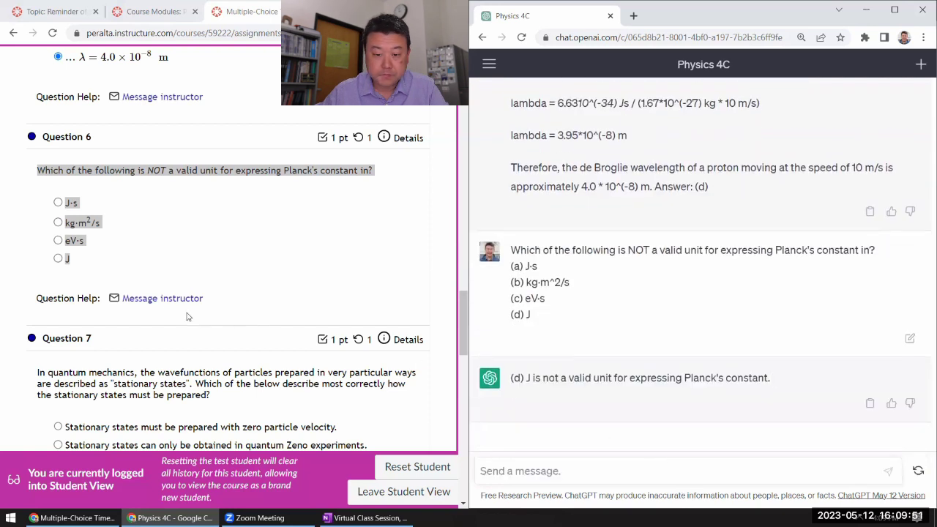
# - Mark J (d) as the answer to Question 6
pyautogui.click(61, 269)
pyautogui.click(58, 258)
pyautogui.scroll(-3, 125, 274)
# - Ask ChatGPT the stationary-states Question 7 and mark its well-defined energy answer (d)
pyautogui.moveTo(35, 125); pyautogui.dragTo(407, 234)
pyautogui.hotkey('ctrl', 'c')
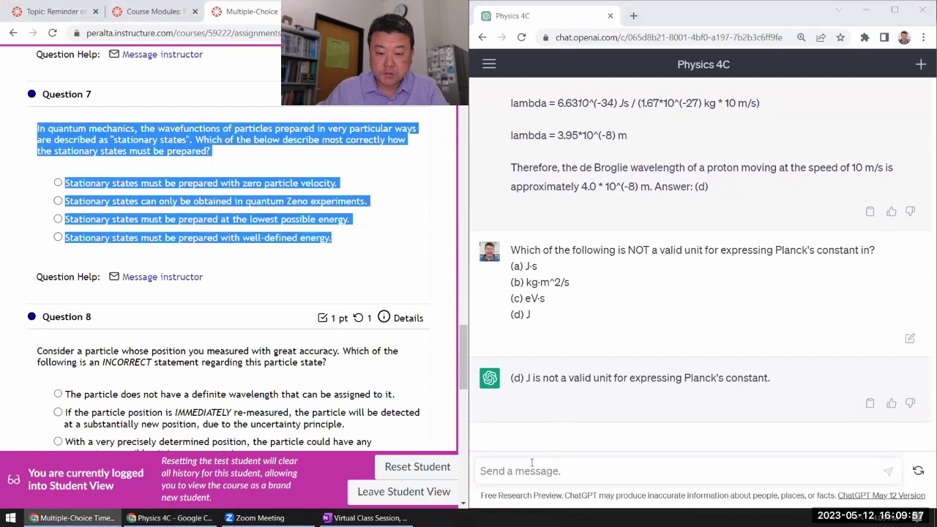
pyautogui.click(533, 471)
pyautogui.hotkey('ctrl', 'v')
pyautogui.press('Up')
pyautogui.press('Delete')
pyautogui.write('(a) ')
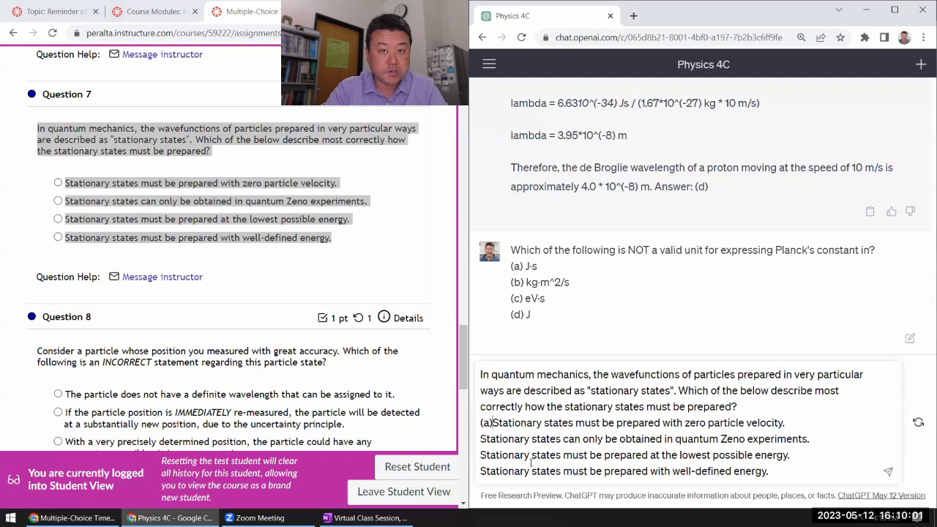
pyautogui.write('(b) ')
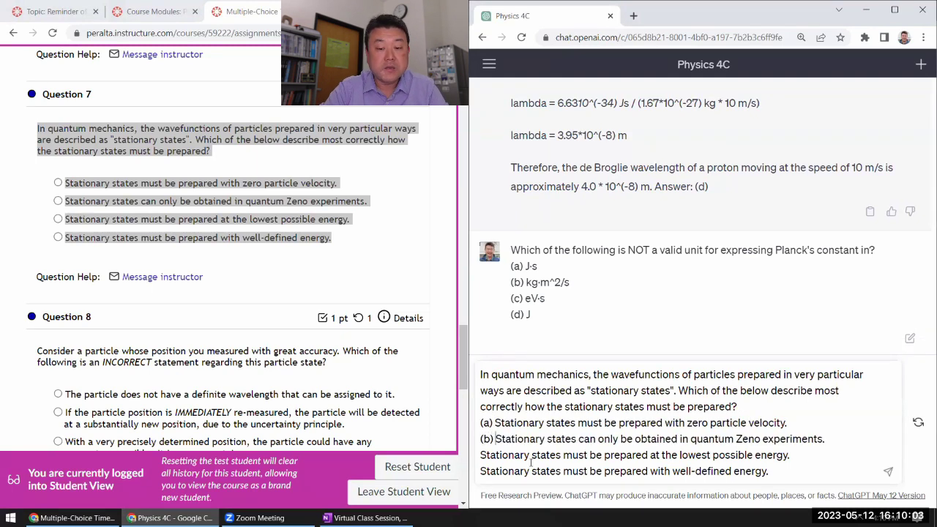
pyautogui.write('(c) ')
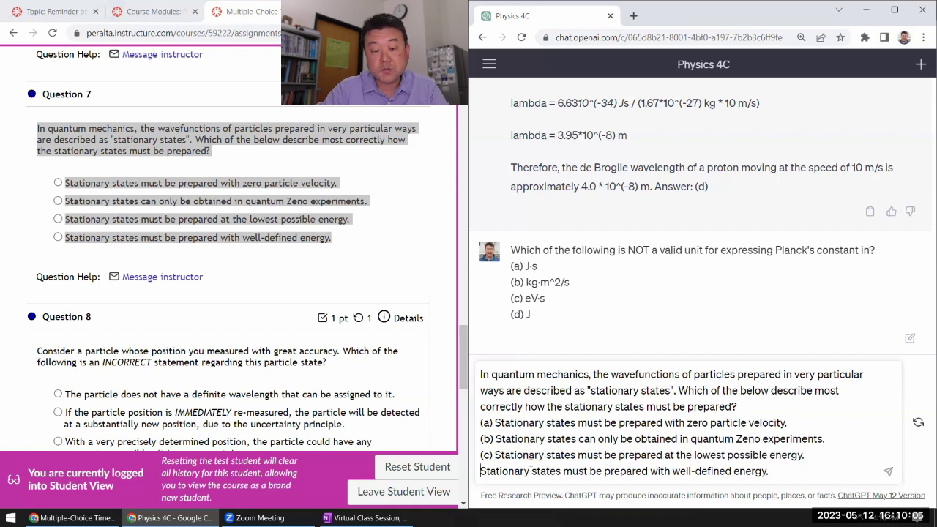
pyautogui.write('(d)')
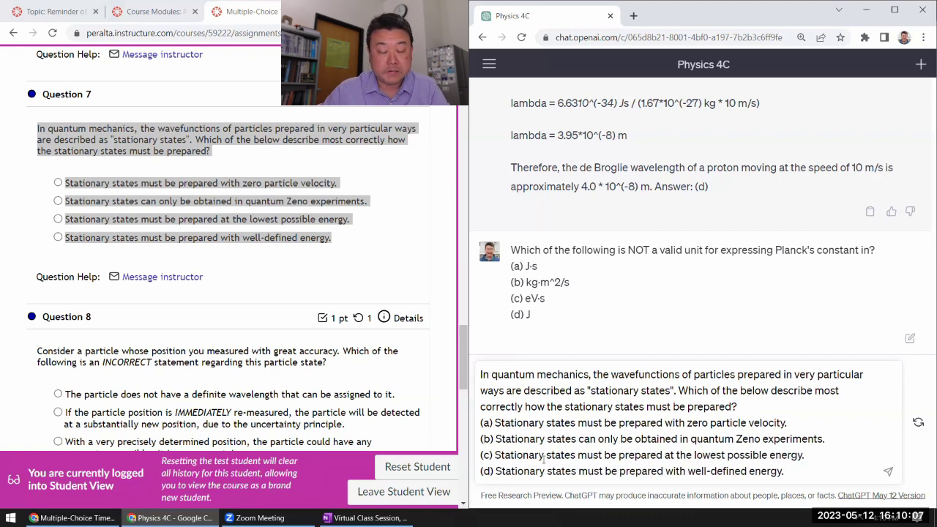
pyautogui.click(888, 471)
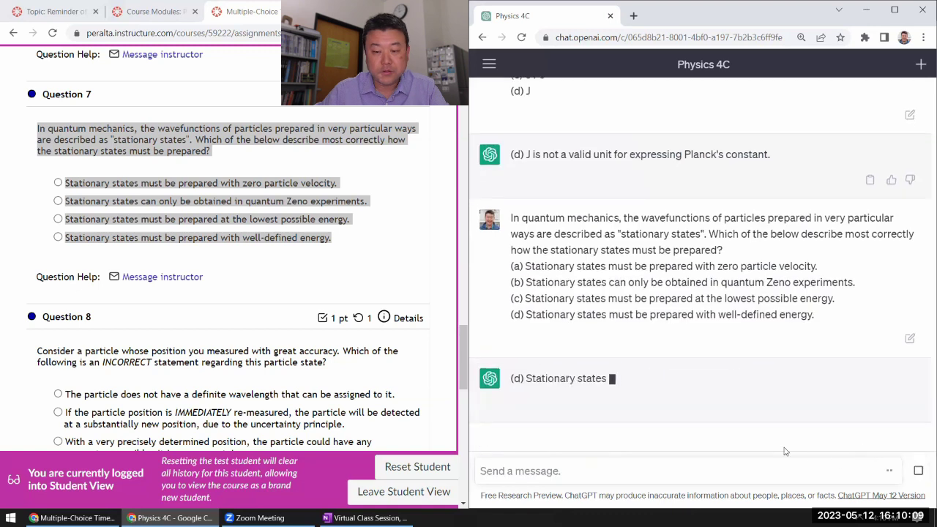
pyautogui.click(58, 237)
pyautogui.scroll(-3, 74, 261)
# - Send the particle-position Question 8 labelled (a)–(d) to ChatGPT and mark its answer (c) in the quiz
pyautogui.moveTo(33, 168); pyautogui.dragTo(361, 306)
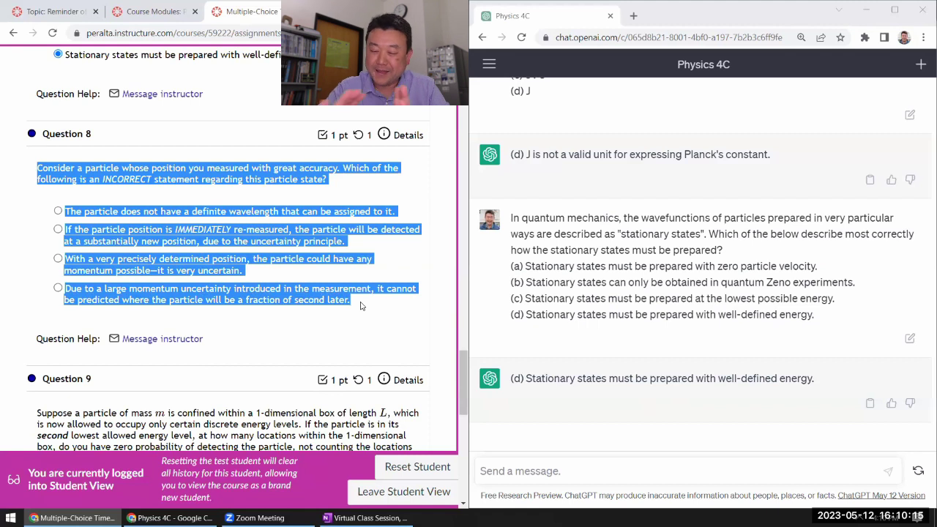
pyautogui.click(558, 472)
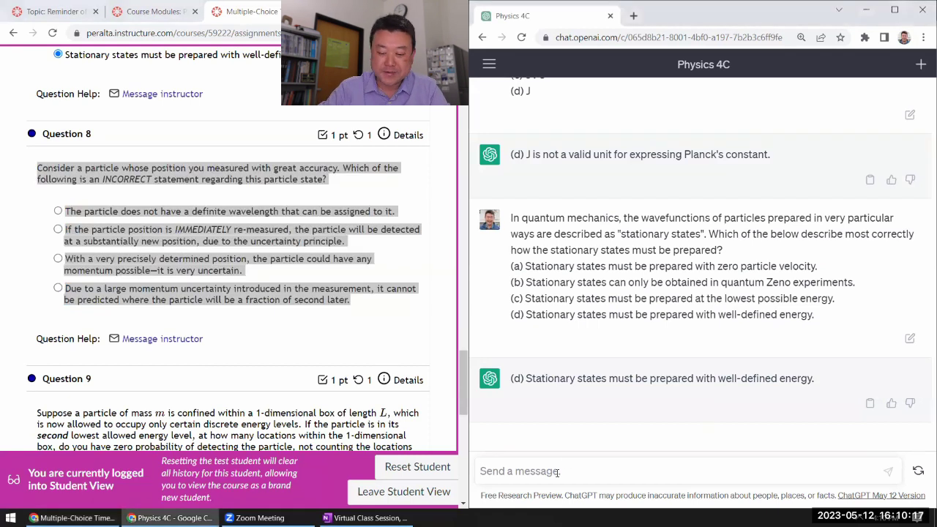
pyautogui.hotkey('ctrl', 'v')
pyautogui.hotkey('ctrl', 'Home')
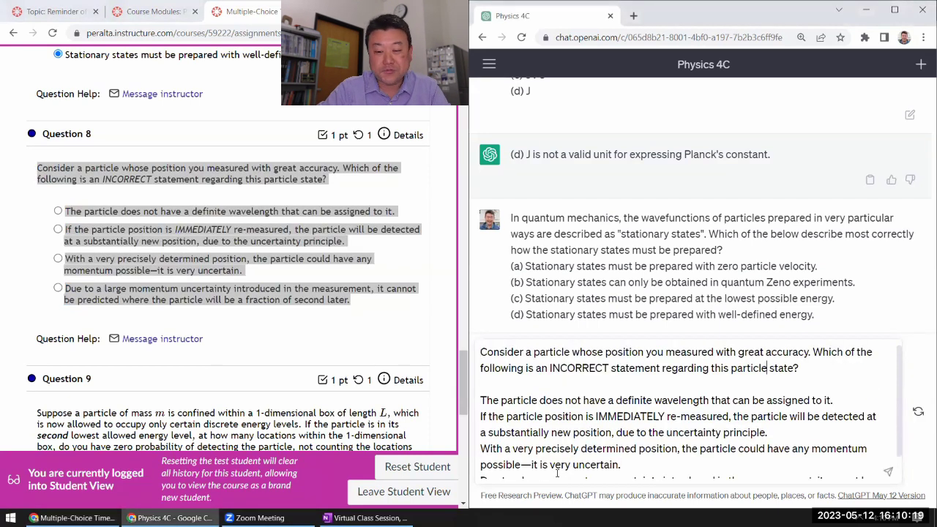
pyautogui.press('Delete')
pyautogui.write('(a)')
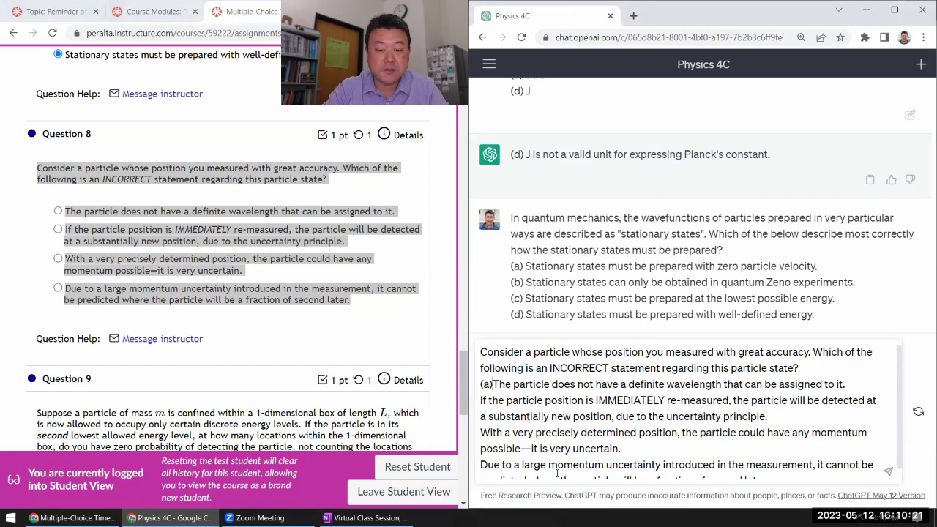
pyautogui.write('(b) ')
pyautogui.write('(c)')
pyautogui.scroll(-1, 558, 473)
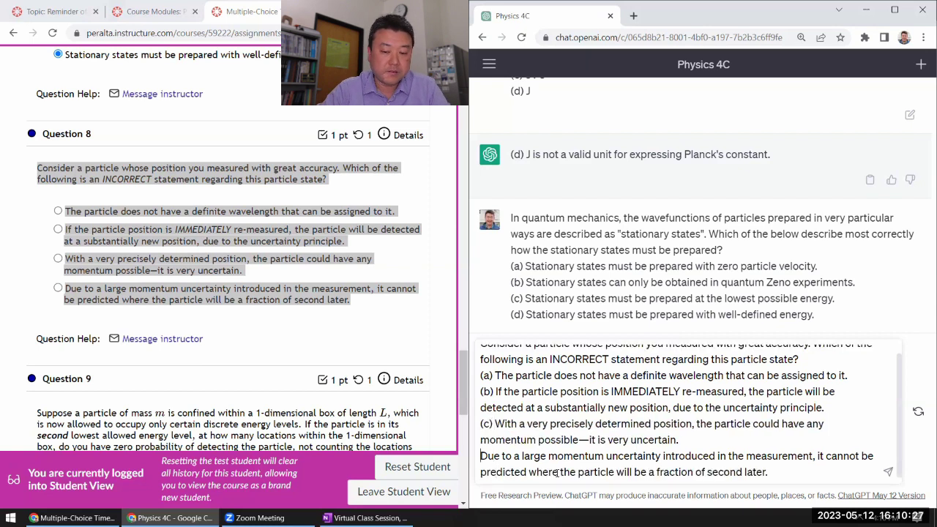
pyautogui.write('(d)')
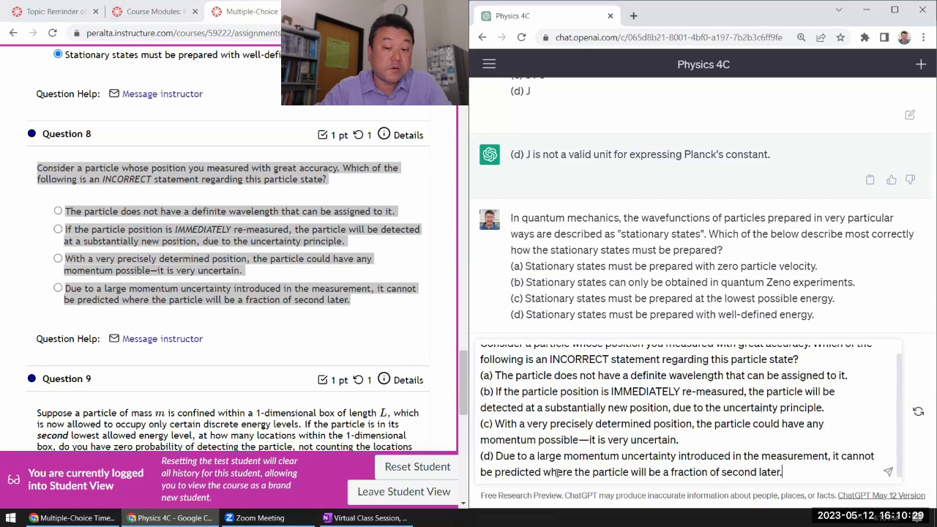
pyautogui.scroll(1, 732, 439)
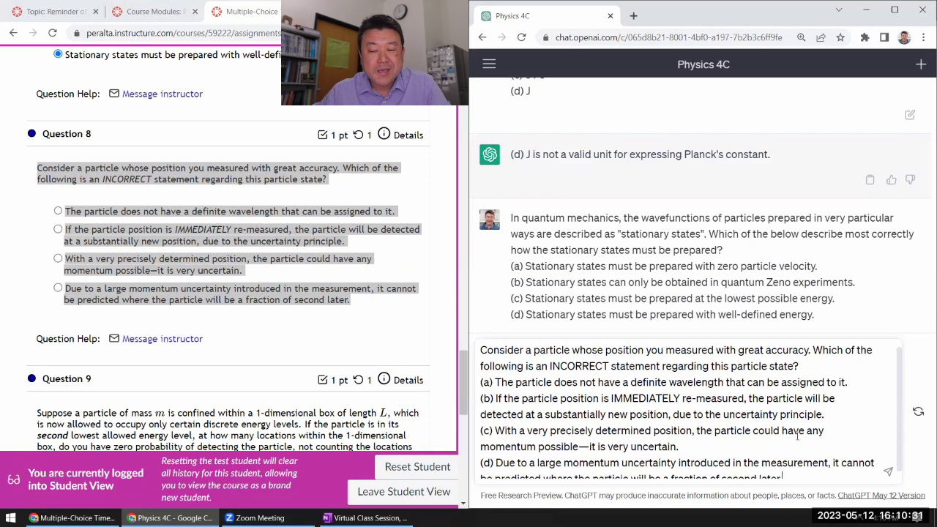
pyautogui.scroll(-1, 879, 454)
pyautogui.click(891, 475)
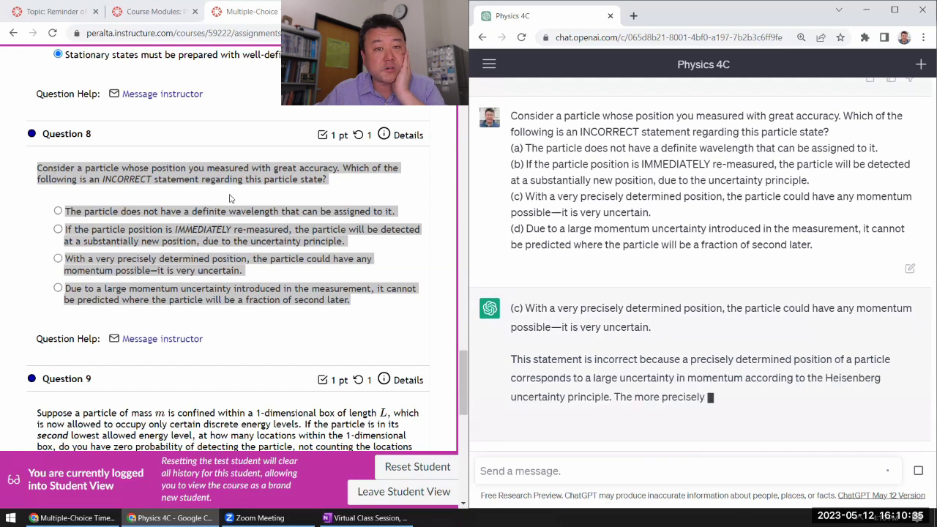
pyautogui.click(58, 259)
pyautogui.scroll(-3, 60, 262)
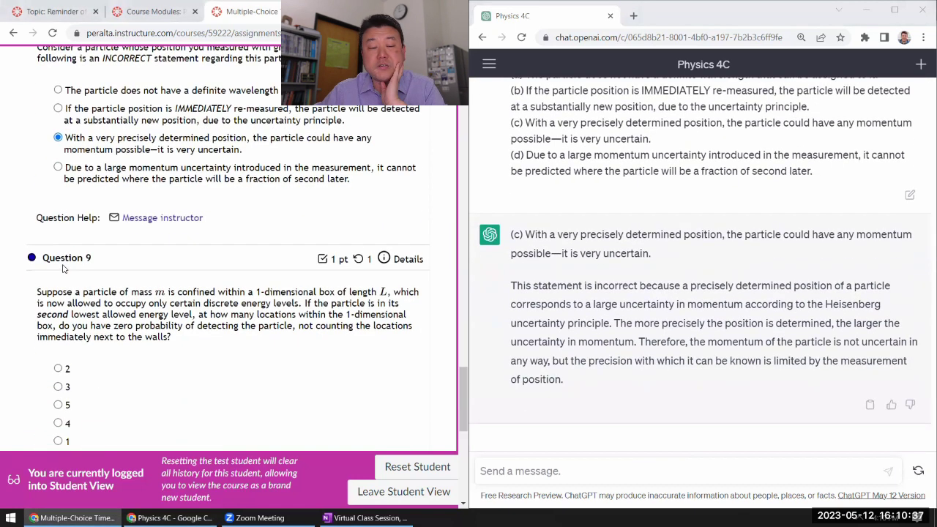
# - Copy Question 9 into ChatGPT's message box, filling in the missing mass m and length L
pyautogui.moveTo(31, 174); pyautogui.dragTo(144, 322)
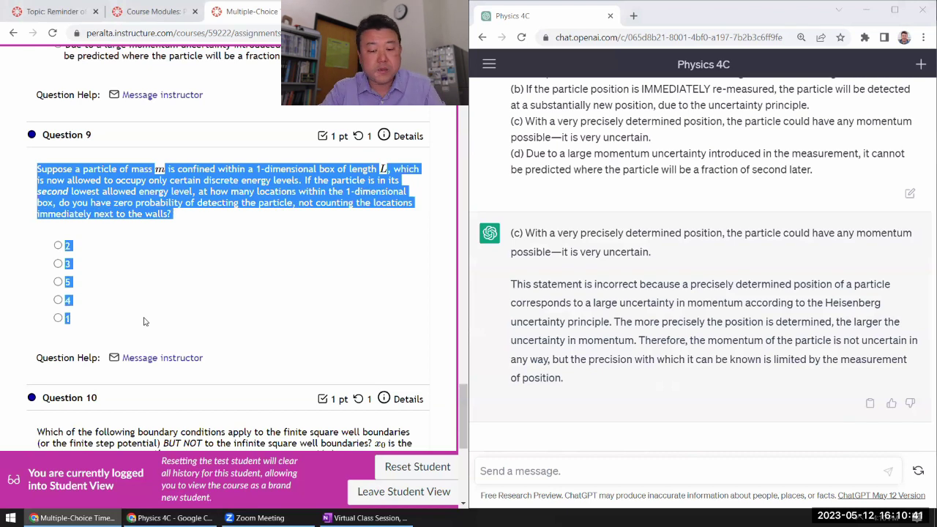
pyautogui.click(532, 471)
pyautogui.hotkey('ctrl', 'v')
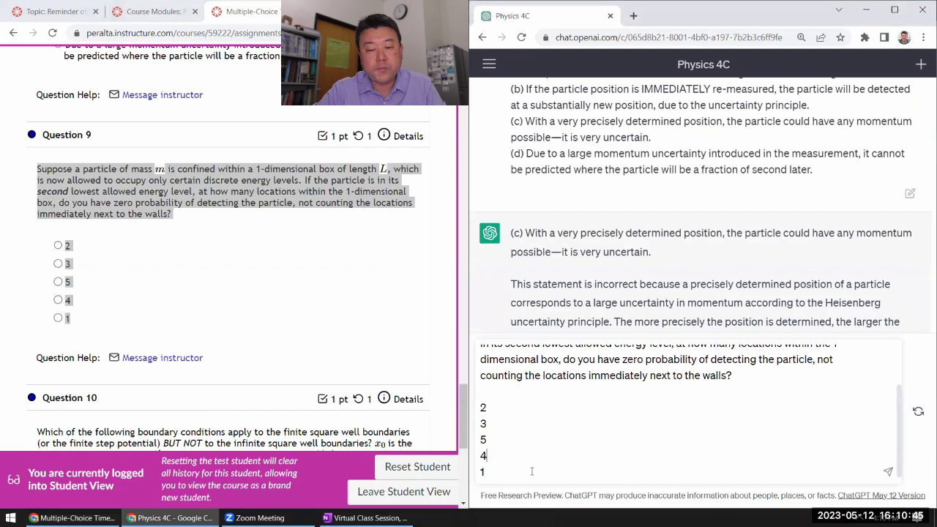
pyautogui.hotkey('ctrl', 'Home')
pyautogui.write('m')
pyautogui.press('Delete')
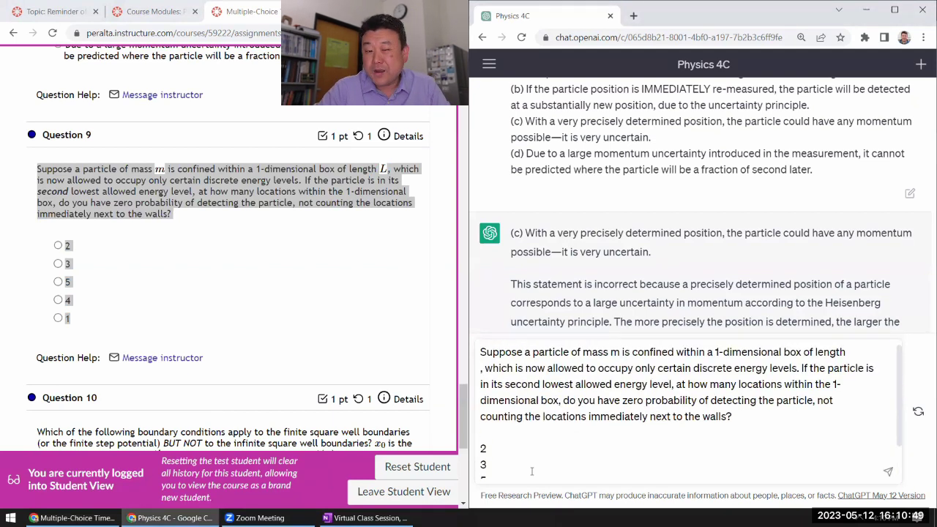
pyautogui.write('L')
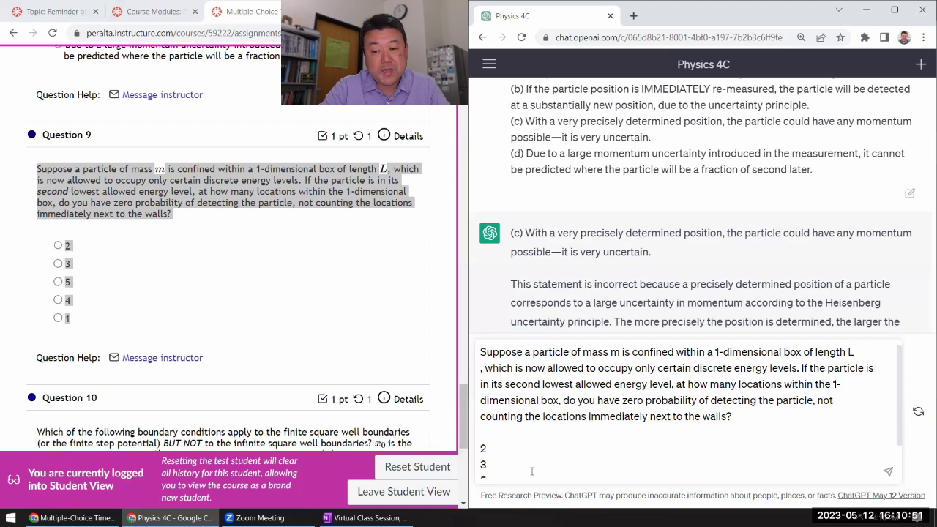
pyautogui.press('Delete')
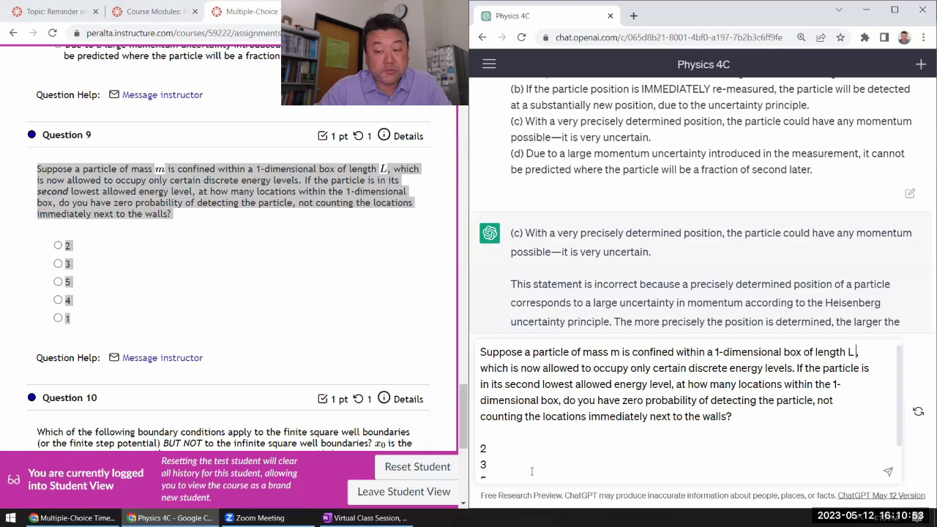
pyautogui.press('BackSpace')
pyautogui.press('BackSpace')
pyautogui.write('L')
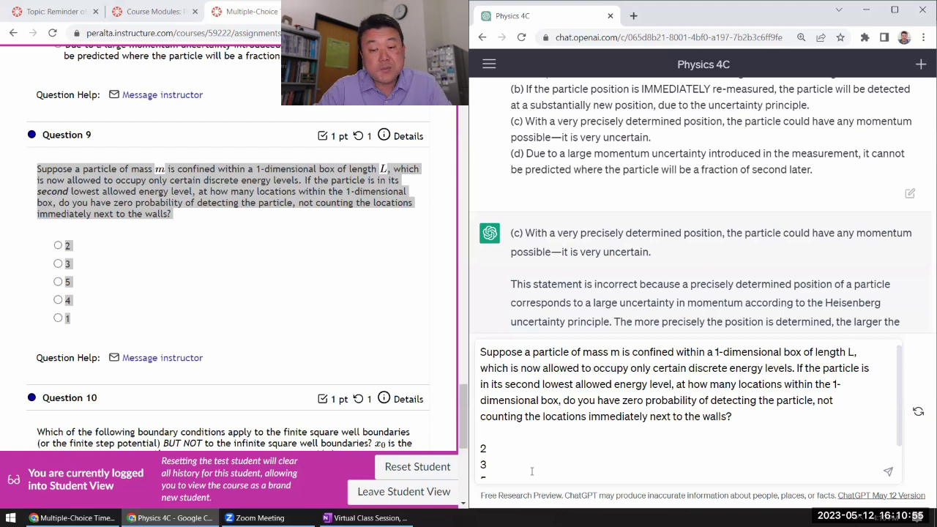
# - Label the five answer options (a) through (e), from (a) 2 down to (e) 1
pyautogui.press('Down')
pyautogui.press('Down')
pyautogui.press('Home')
pyautogui.press('BackSpace')
pyautogui.write('(a)')
pyautogui.press('Down')
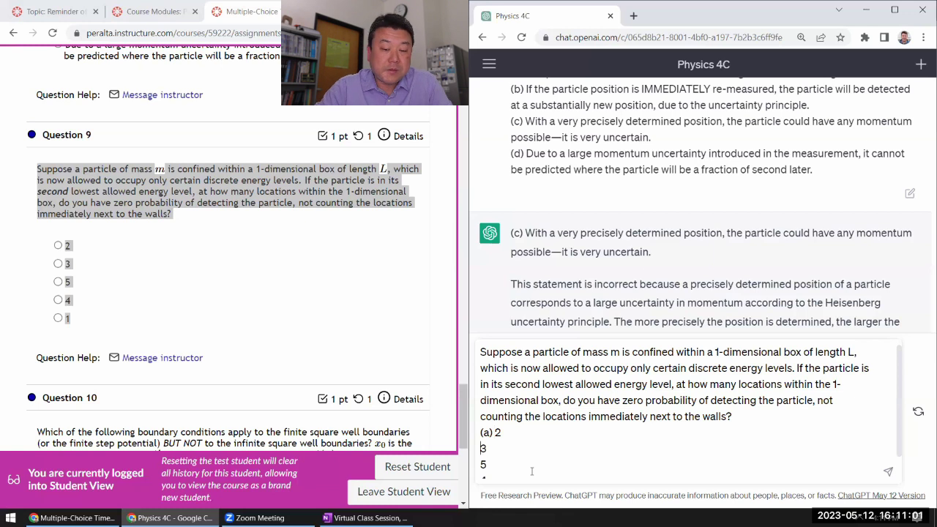
pyautogui.write('(b) 3 ')
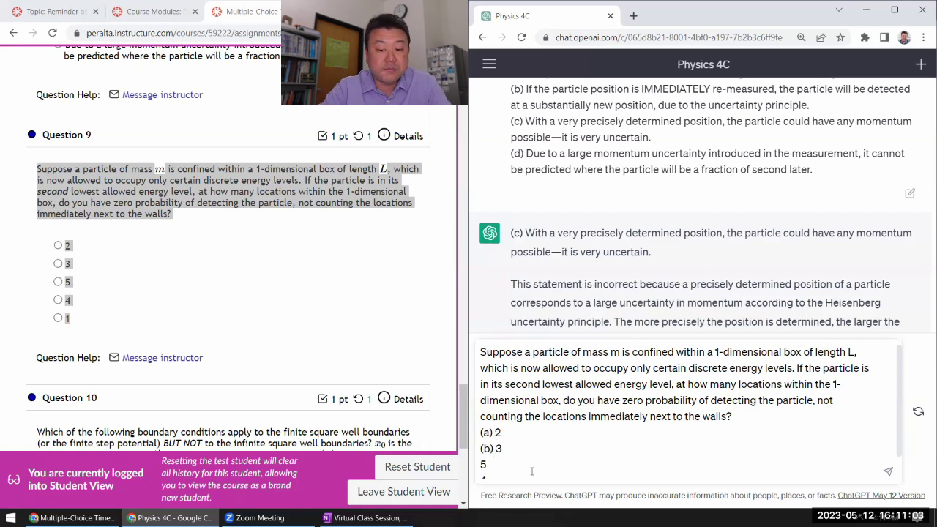
pyautogui.write('(c)')
pyautogui.press('Down')
pyautogui.press('Home')
pyautogui.write('(d)')
pyautogui.press('Down')
pyautogui.press('Home')
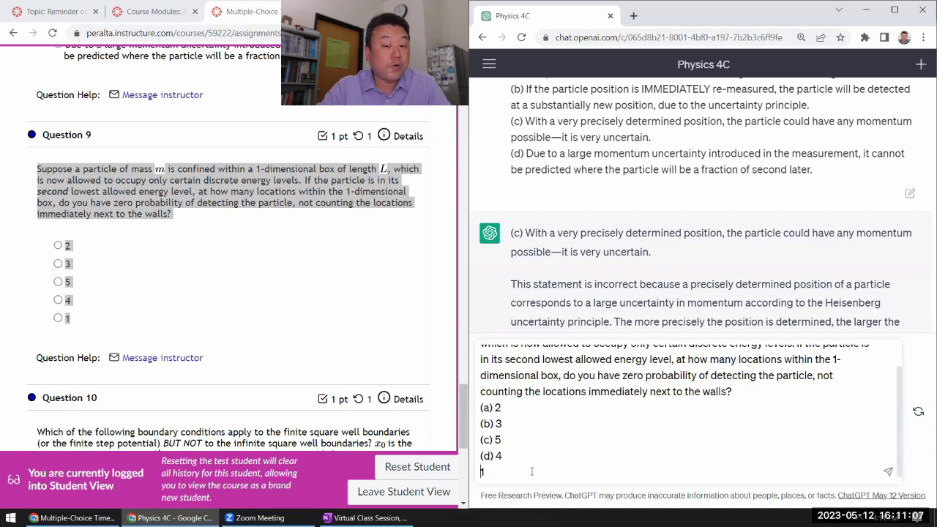
pyautogui.write('(e) 1')
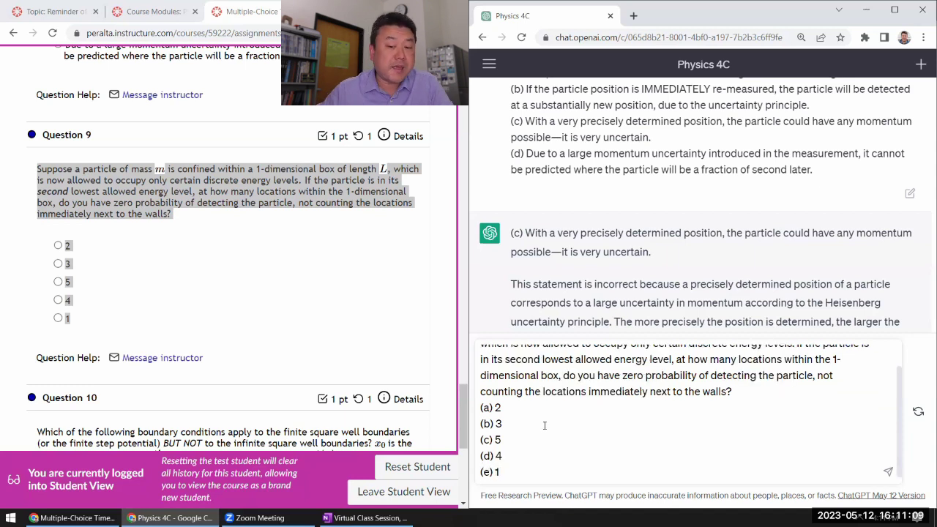
# - Send the Question 9 prompt, note ChatGPT's answer (a) 2, and mark 2 for Question 9
pyautogui.click(889, 474)
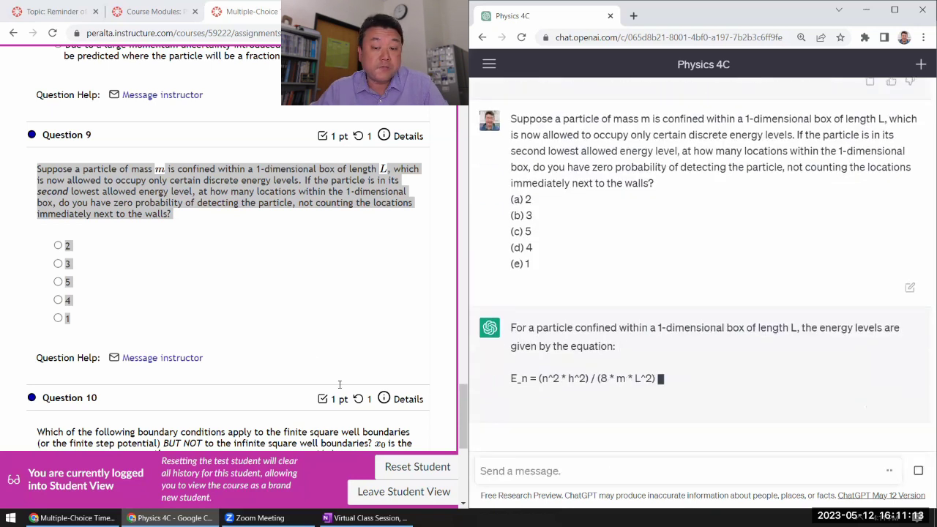
pyautogui.click(191, 220)
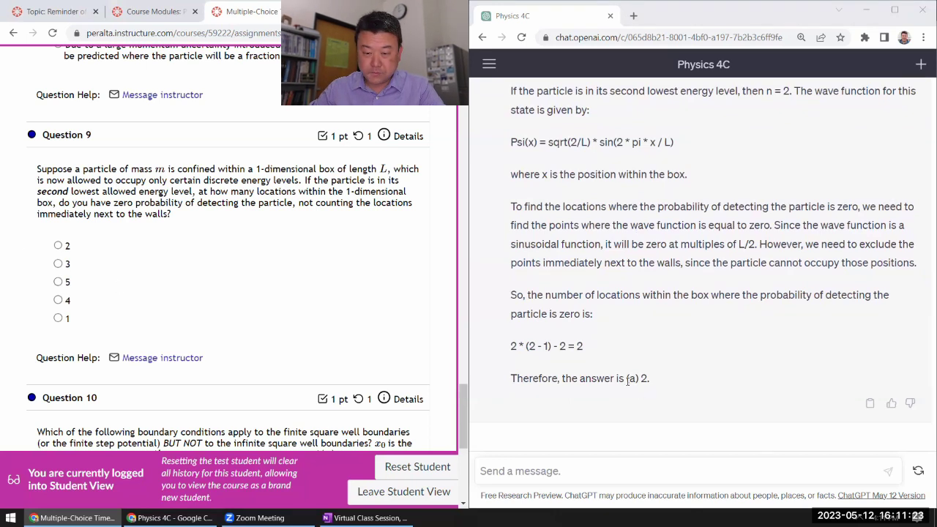
pyautogui.moveTo(624, 378); pyautogui.dragTo(683, 379)
pyautogui.click(58, 245)
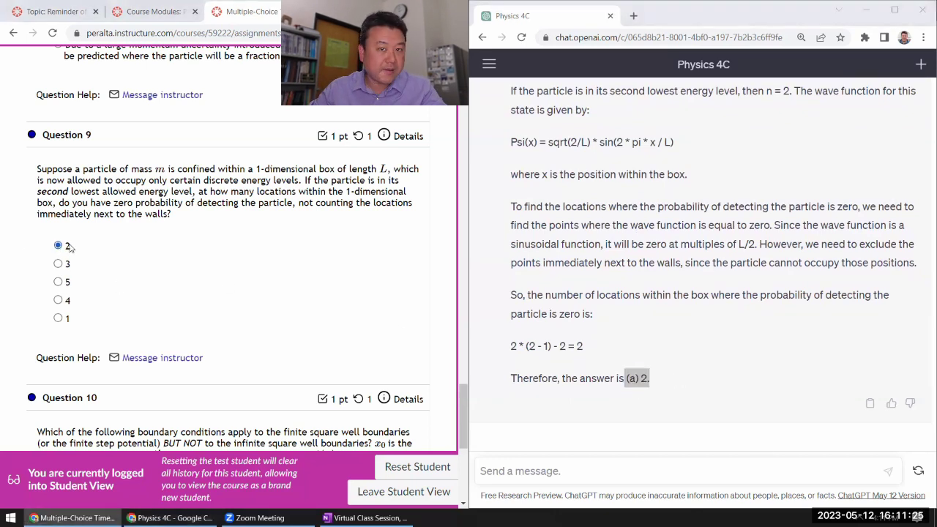
pyautogui.scroll(-2, 249, 244)
# - Paste Question 10 into ChatGPT and restore its missing psi, x_0 psi' and psi(x) symbols
pyautogui.scroll(-1, 249, 244)
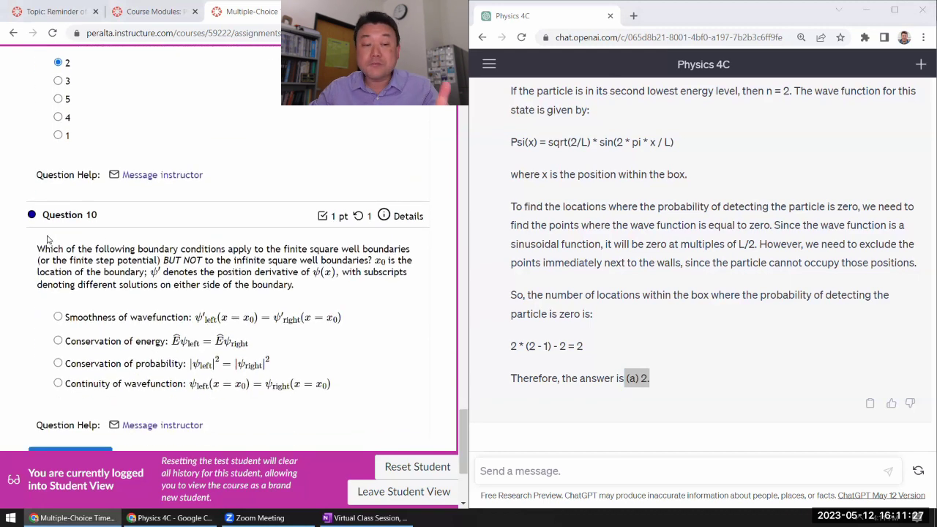
pyautogui.moveTo(33, 251); pyautogui.dragTo(419, 383)
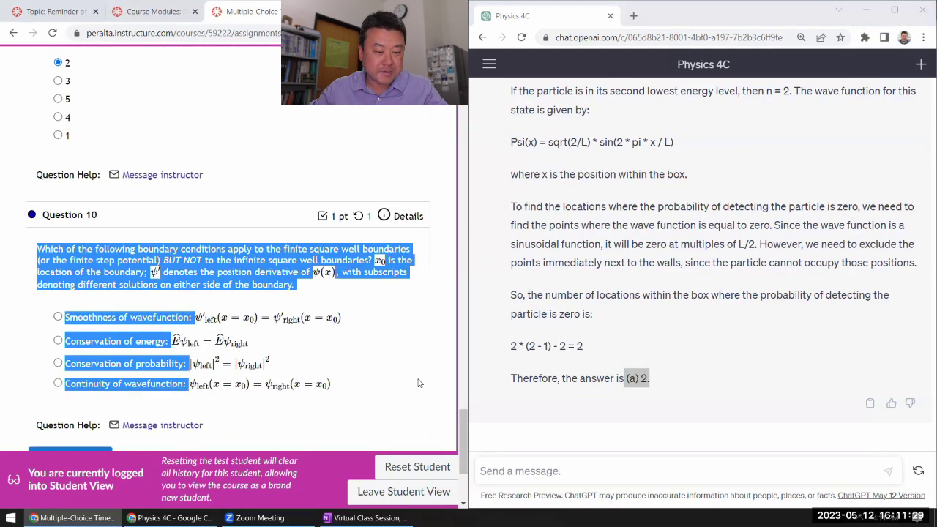
pyautogui.click(618, 415)
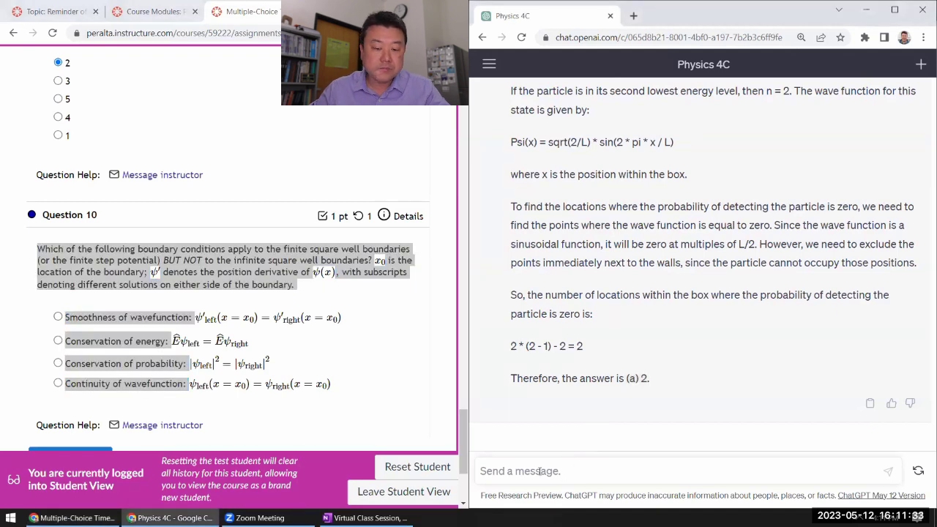
pyautogui.hotkey('ctrl', 'v')
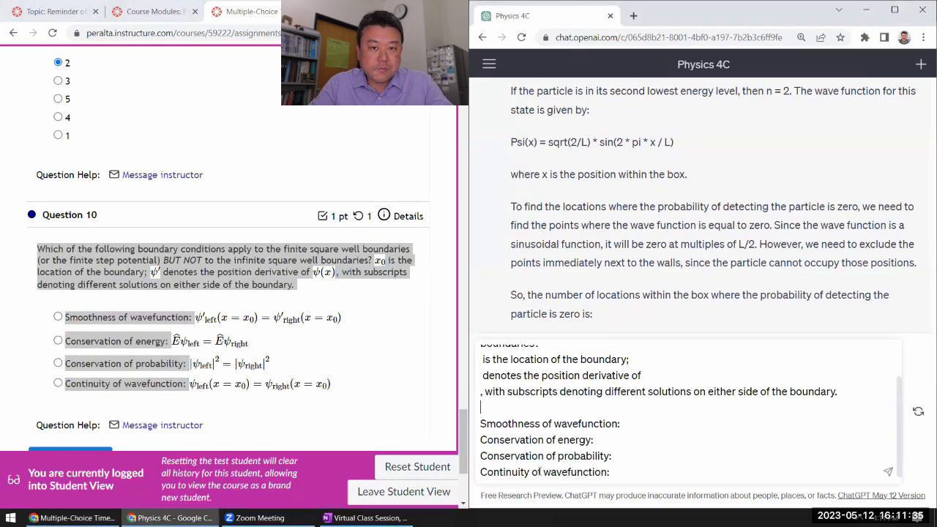
pyautogui.hotkey('ctrl', 'Home')
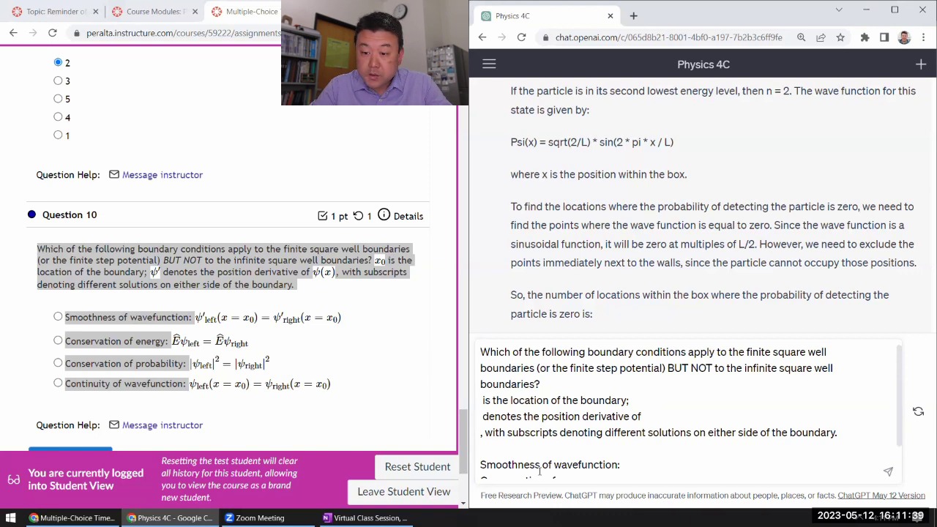
pyautogui.write('psi')
pyautogui.press('Delete')
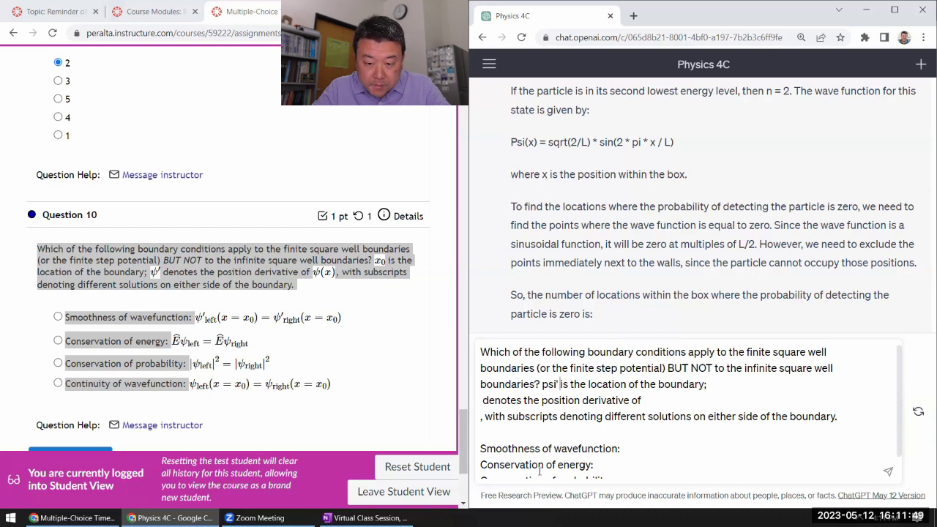
pyautogui.hotkey('shift', 'Left')
pyautogui.hotkey('shift', 'Left')
pyautogui.hotkey('shift', 'Left')
pyautogui.hotkey('shift', 'Left')
pyautogui.write('x_0')
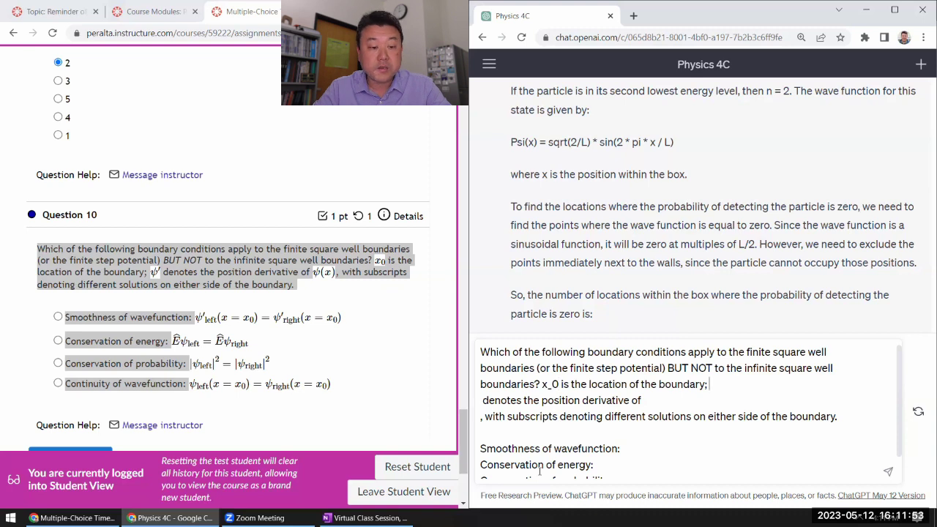
pyautogui.write("psi'")
pyautogui.press('Delete')
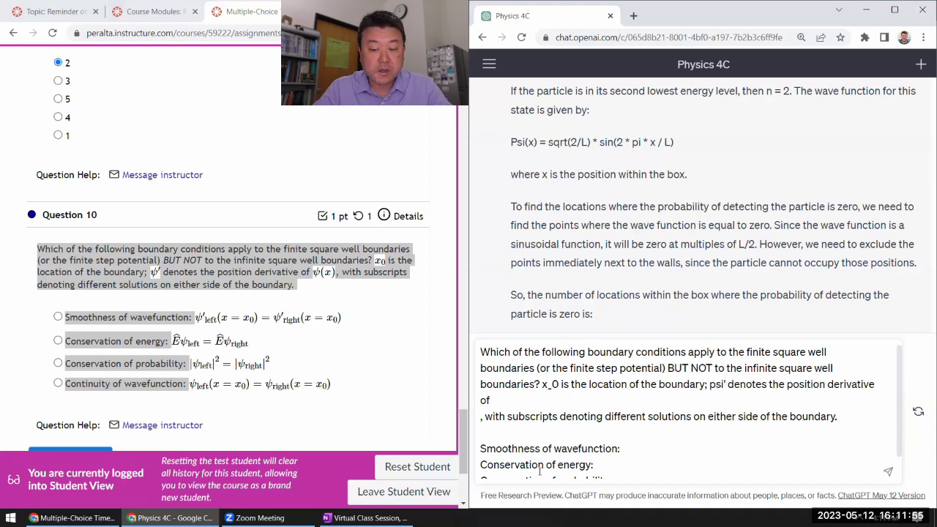
pyautogui.write('psi(x)')
pyautogui.press('Delete')
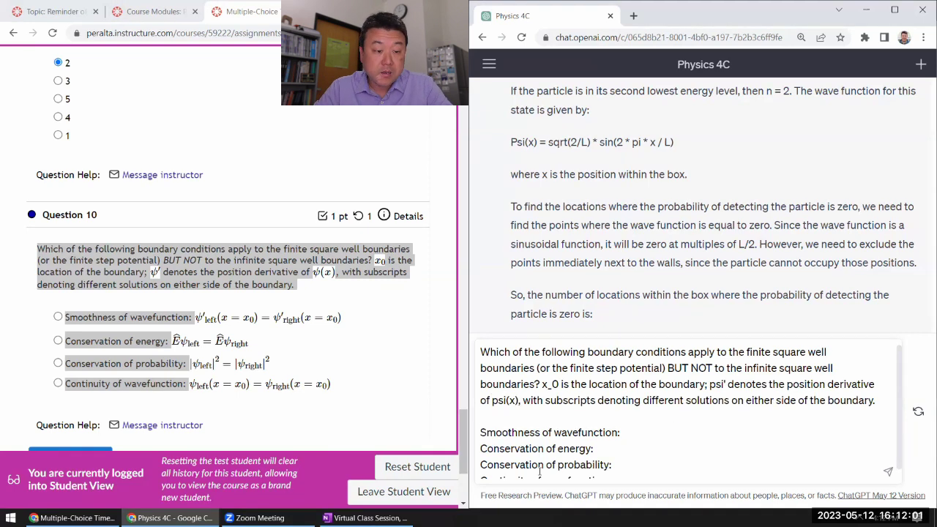
# - Label the four boundary-condition answer options (a) through (d)
pyautogui.write('(a)')
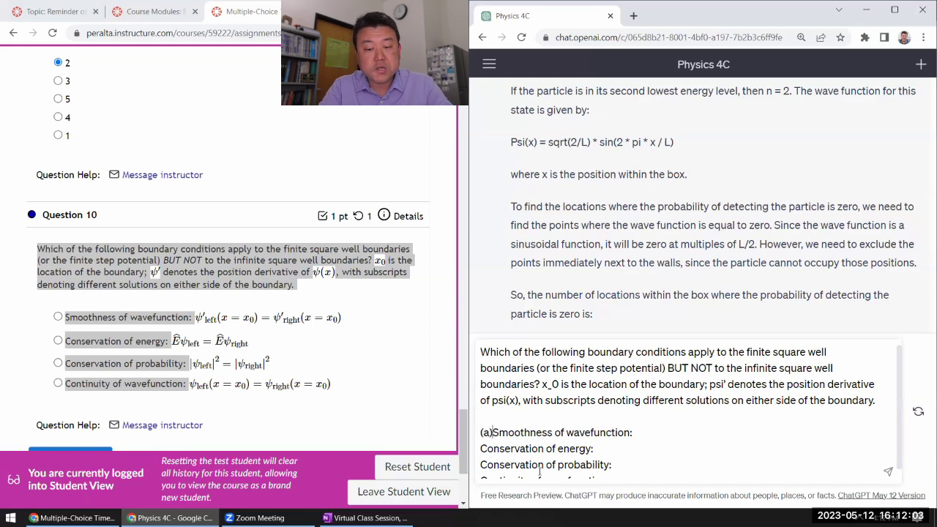
pyautogui.press('Down')
pyautogui.press('Home')
pyautogui.write('(b) ')
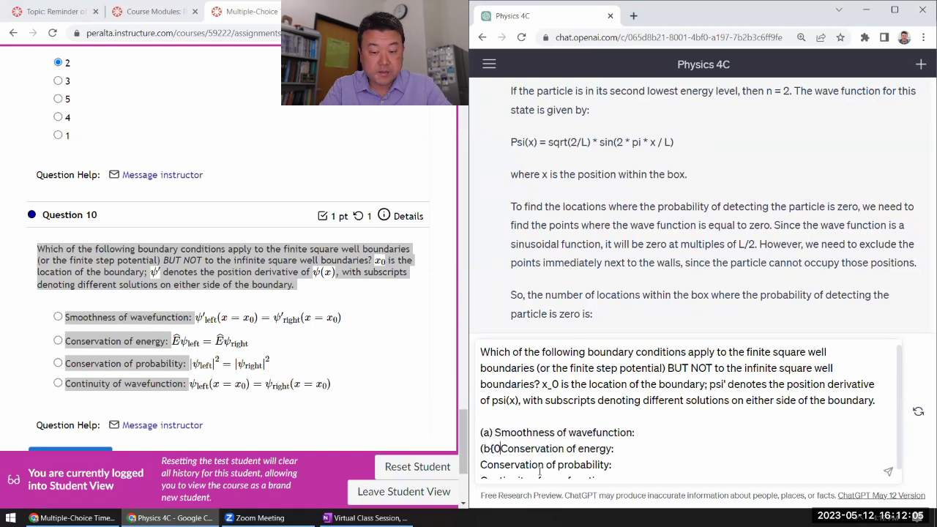
pyautogui.write('(c)')
pyautogui.press('Down')
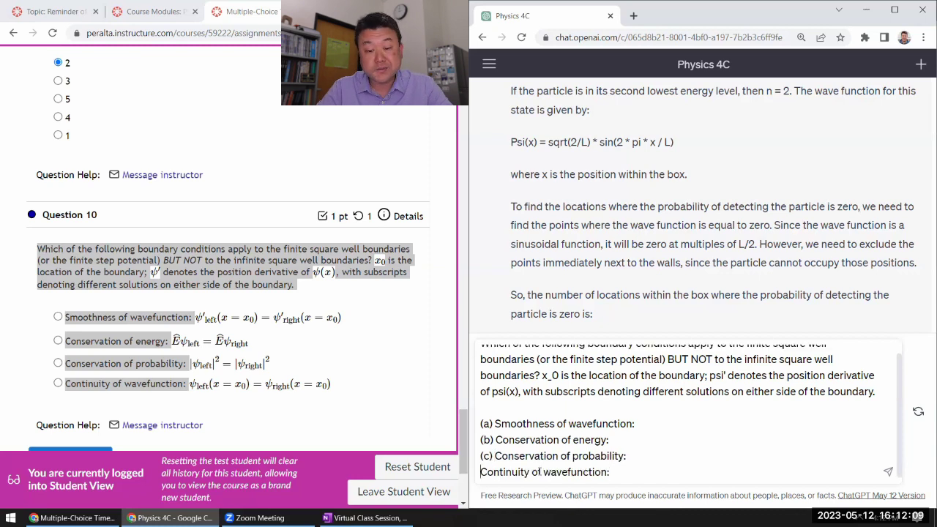
pyautogui.write('(d)')
pyautogui.press('Up')
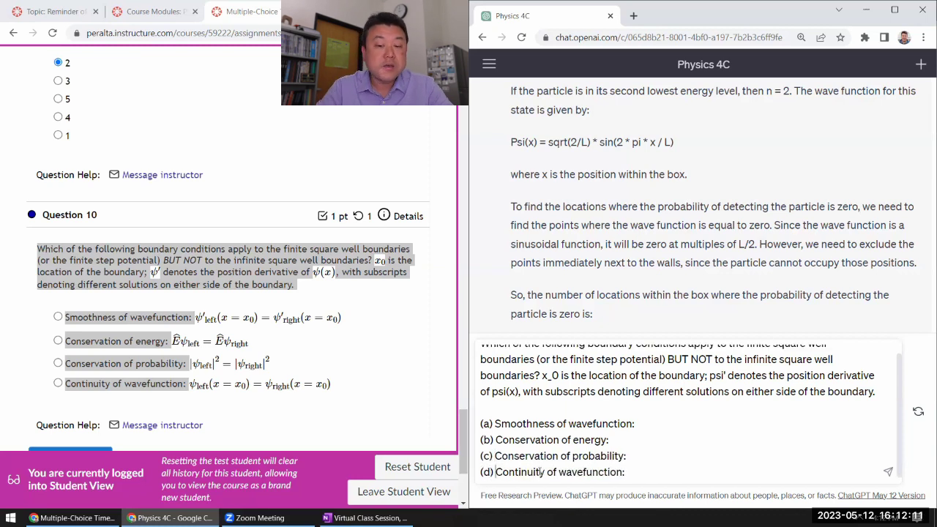
pyautogui.press('End')
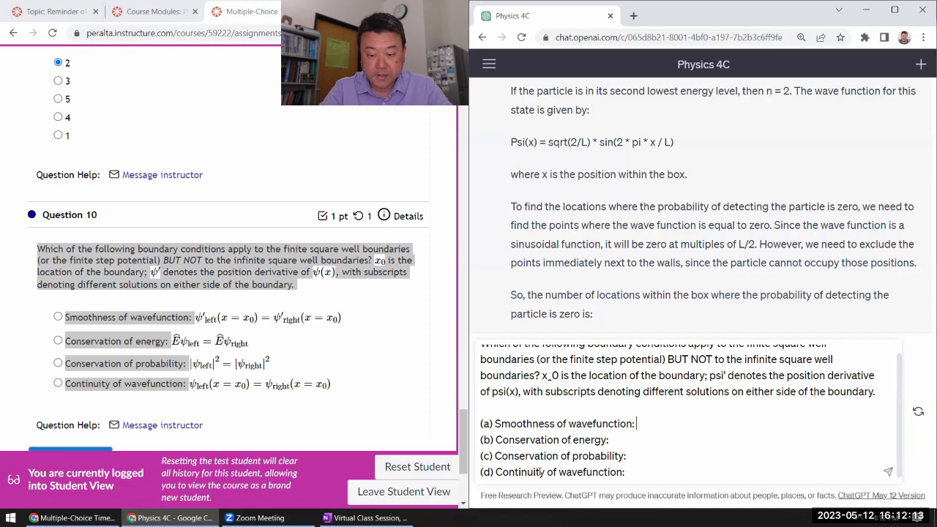
# - Write plain-text equations for the options: psi' matching, hat E psi, |psi|^2 equality, and psi_left(x=x_0) = psi_right(x=x_0)
pyautogui.write("psi'_left(x=x_")
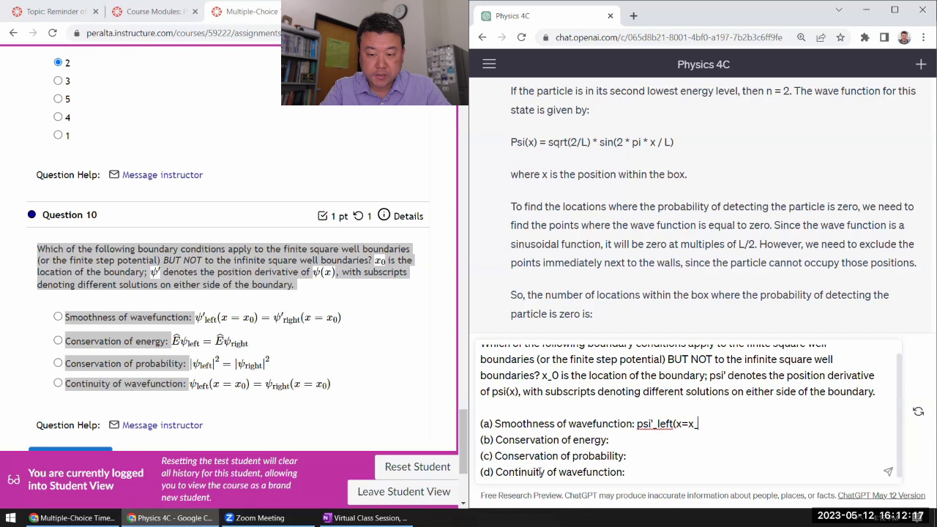
pyautogui.write('0) = psi')
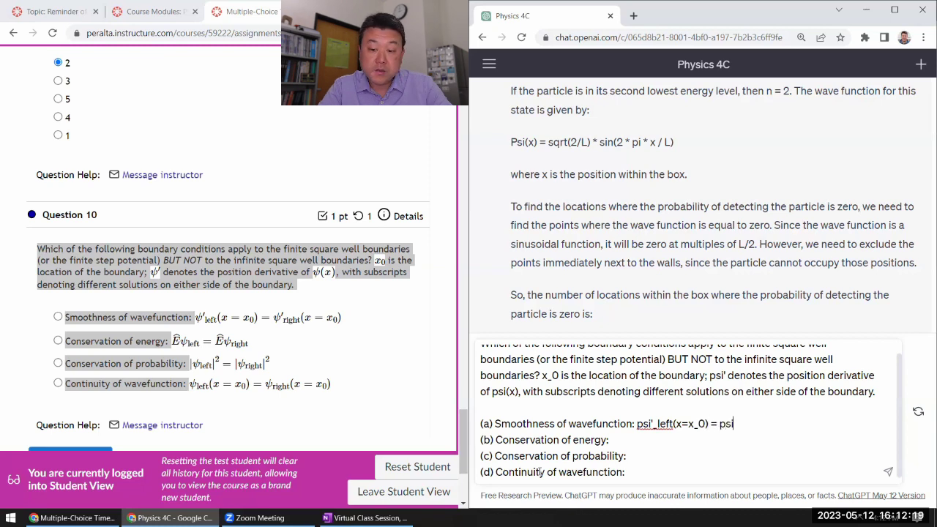
pyautogui.write("'_right")
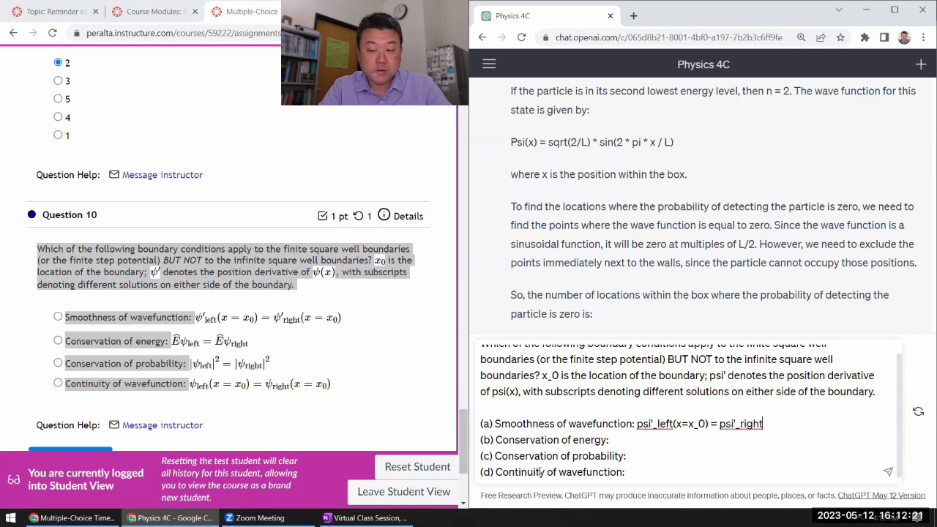
pyautogui.write('(x=x_0)')
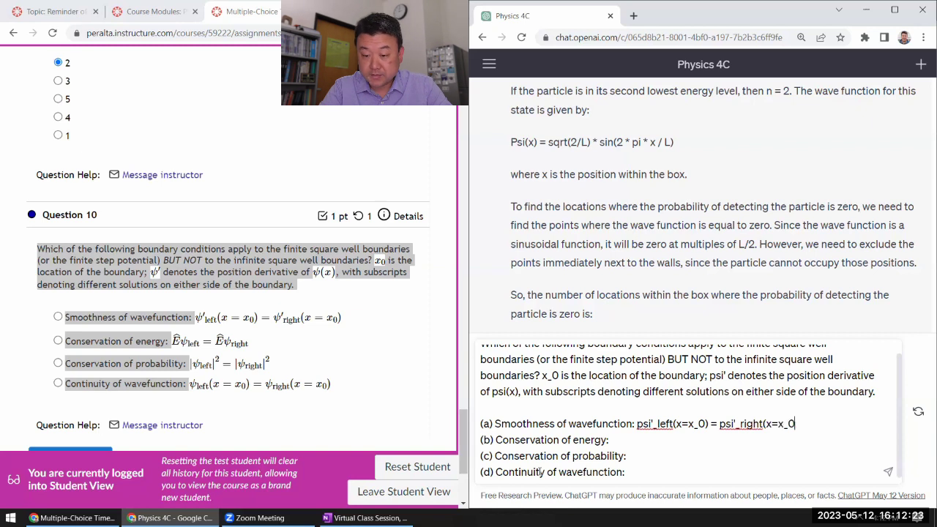
pyautogui.press('Down')
pyautogui.write('E')
pyautogui.press('BackSpace')
pyautogui.press('BackSpace')
pyautogui.write('hat E psi_left = ')
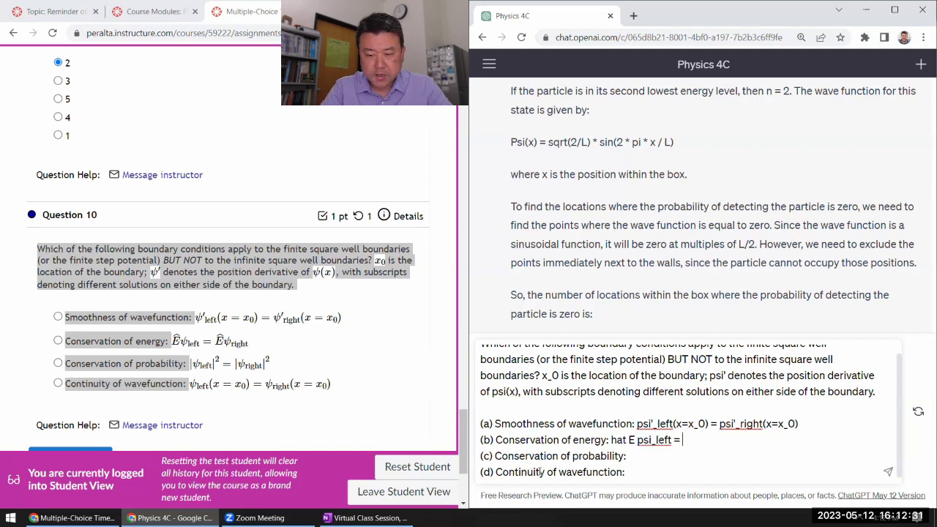
pyautogui.write('hat psi_right')
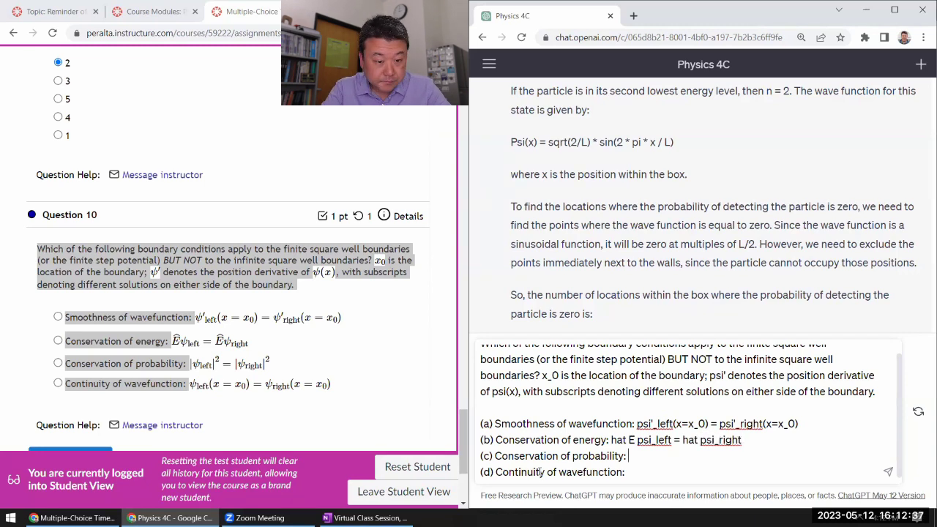
pyautogui.write('|psi_left|')
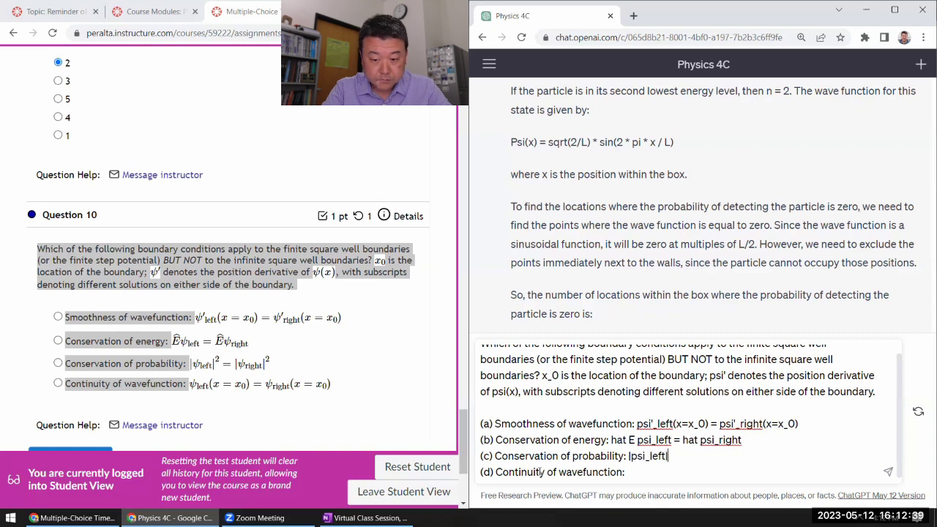
pyautogui.write('^2 = |psi_ri')
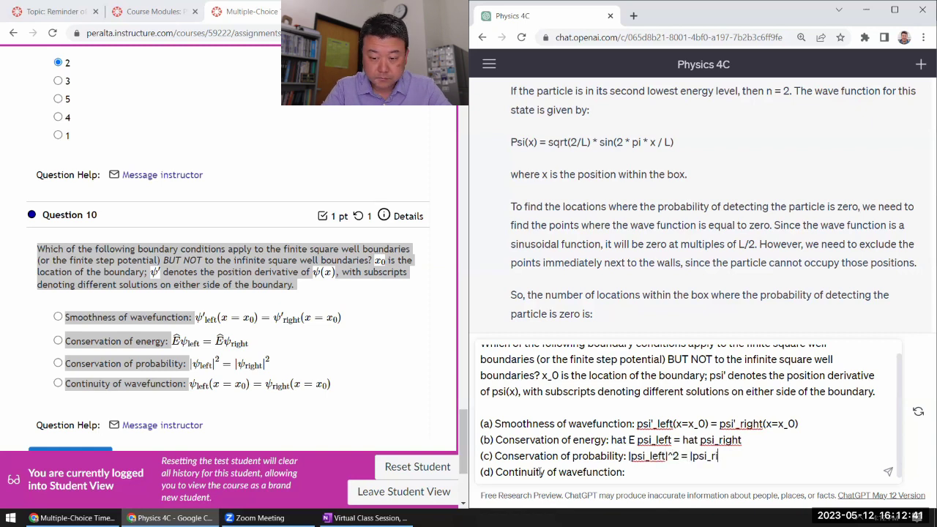
pyautogui.write('ght|^2')
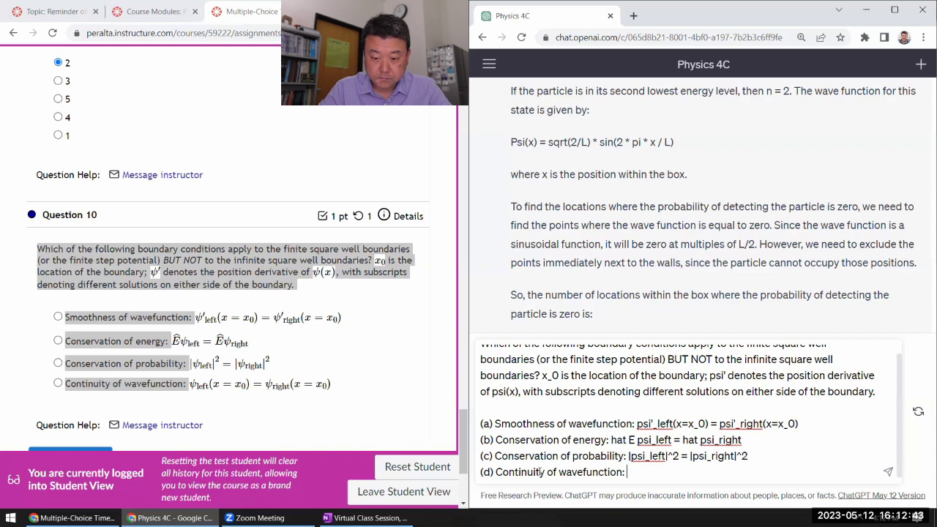
pyautogui.write('psi_left(x=x_00')
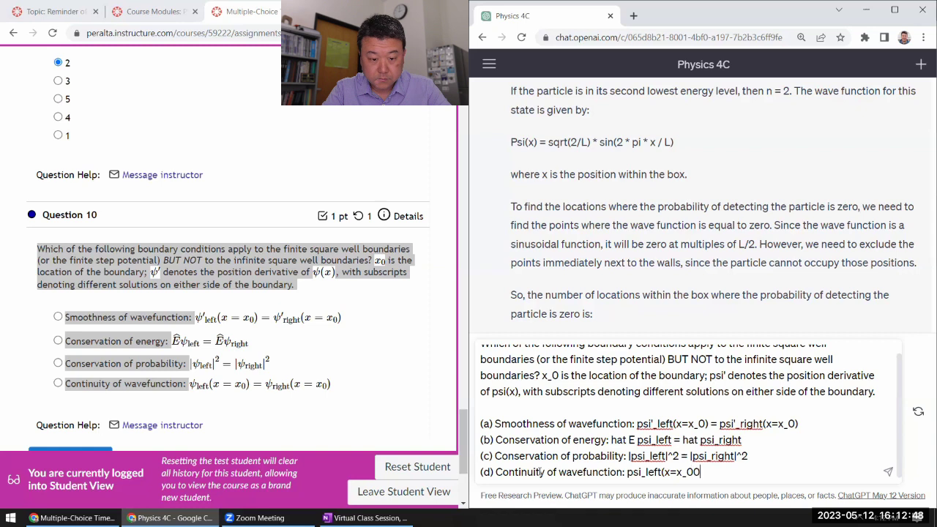
pyautogui.press('BackSpace')
pyautogui.write(') =')
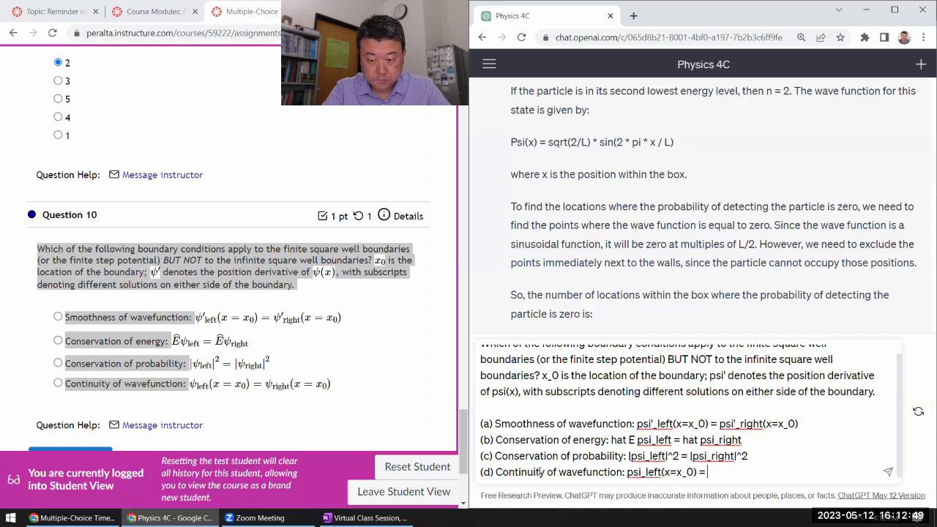
pyautogui.write(' psi_right(x')
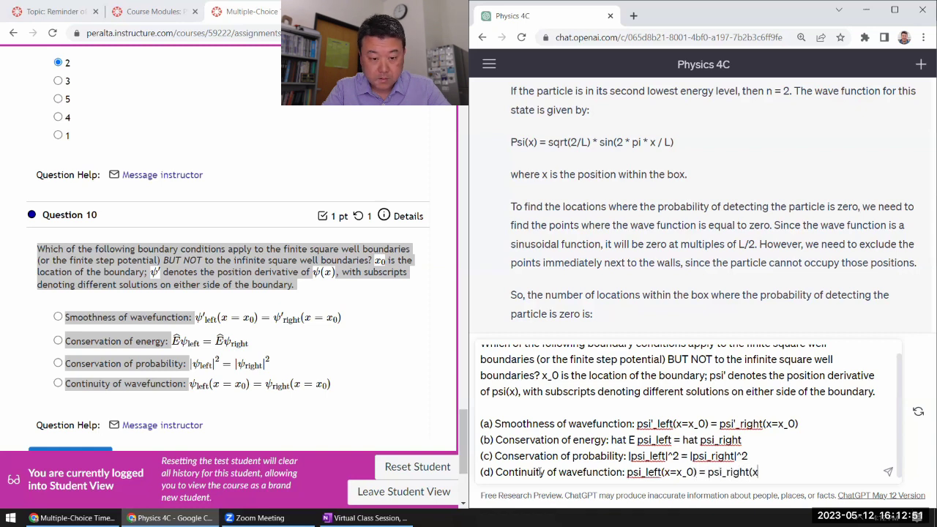
pyautogui.write('=x_0)')
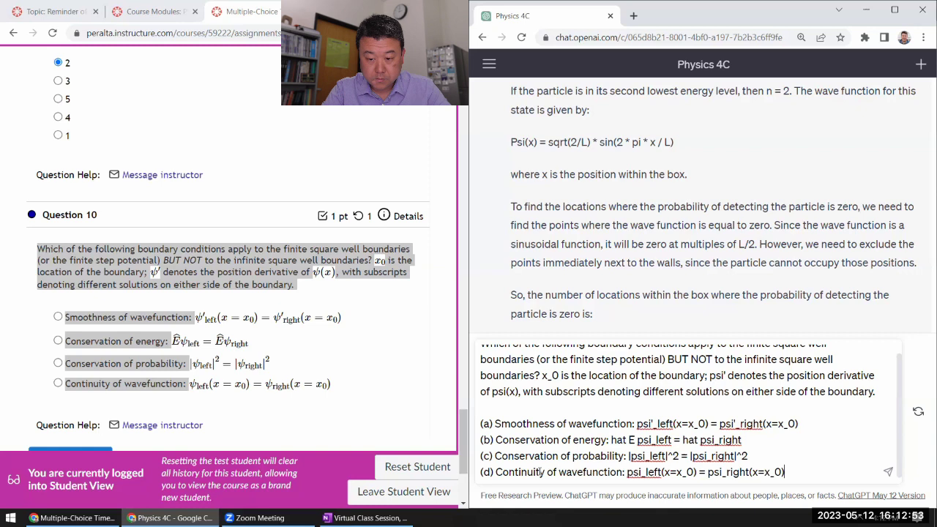
# - Send the Question 10 prompt, mark continuity of wavefunction, and save progress with all 10 answered
pyautogui.click(886, 472)
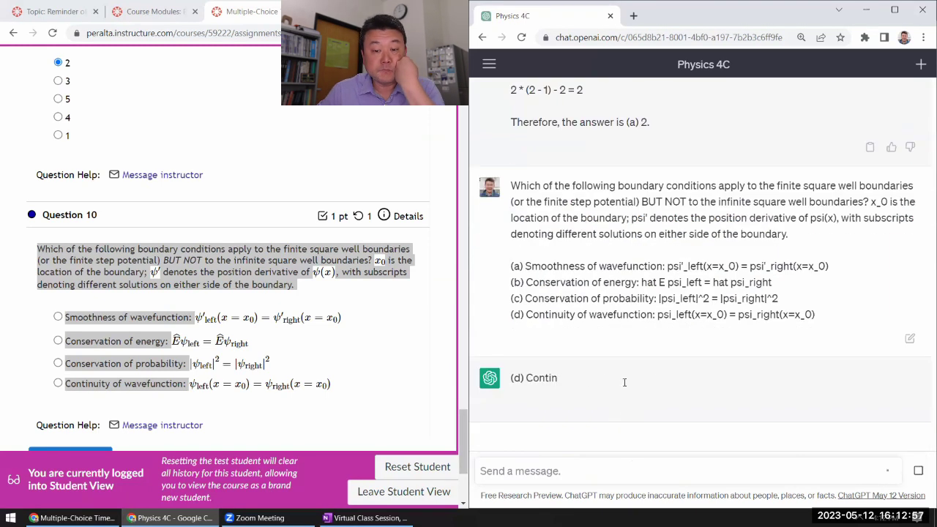
pyautogui.click(58, 383)
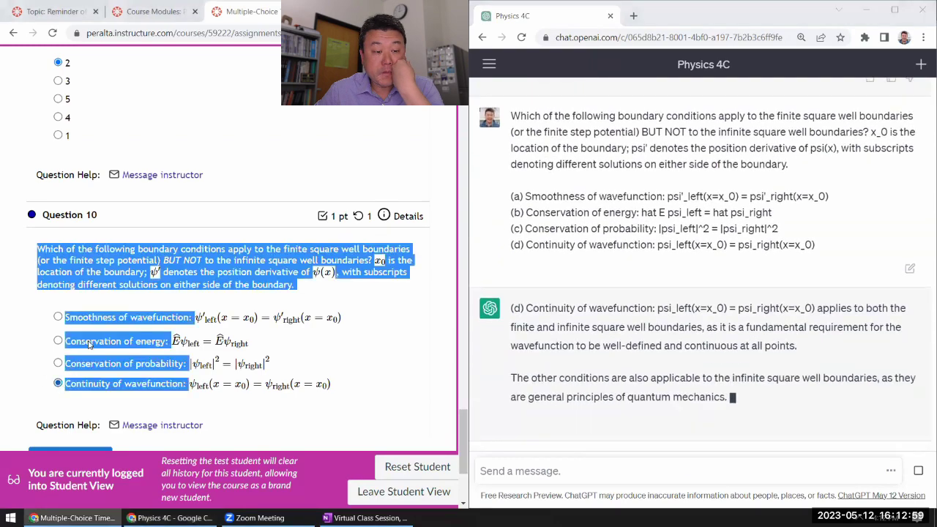
pyautogui.click(282, 311)
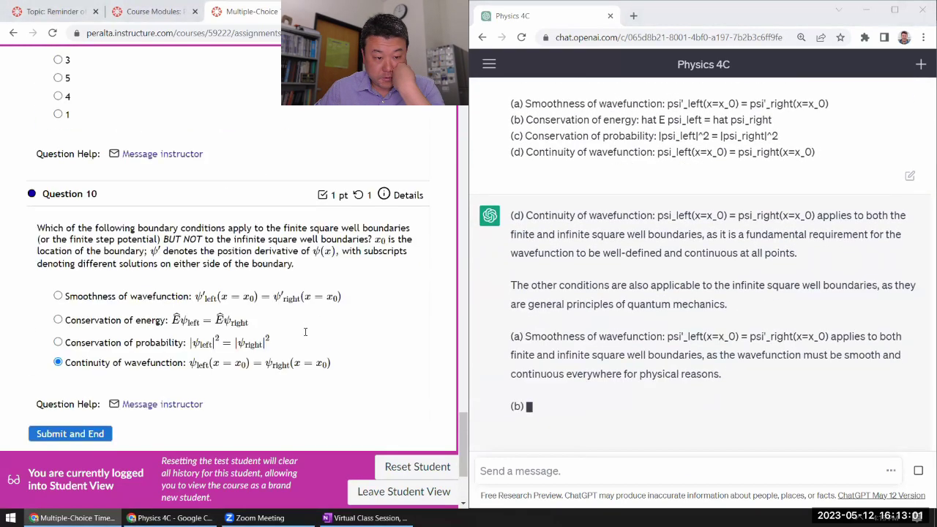
pyautogui.scroll(15, 306, 337)
pyautogui.scroll(12, 306, 337)
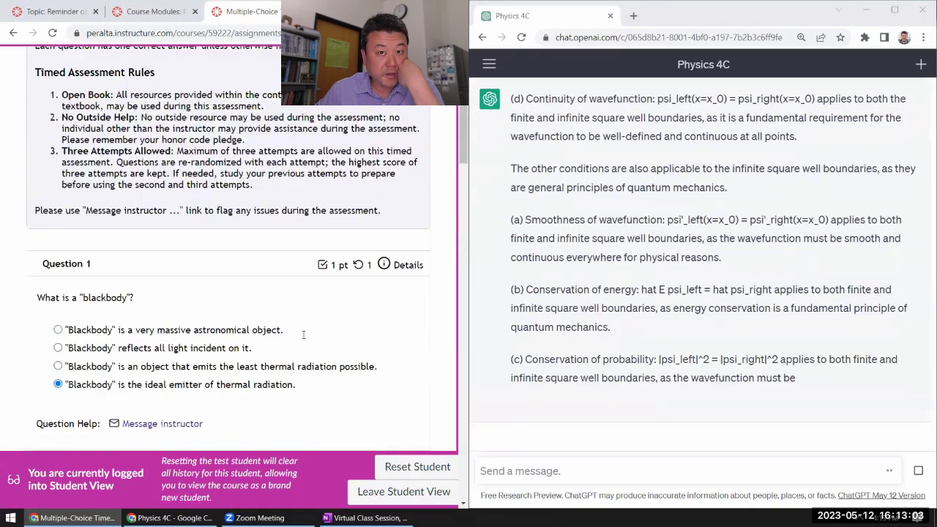
pyautogui.click(149, 300)
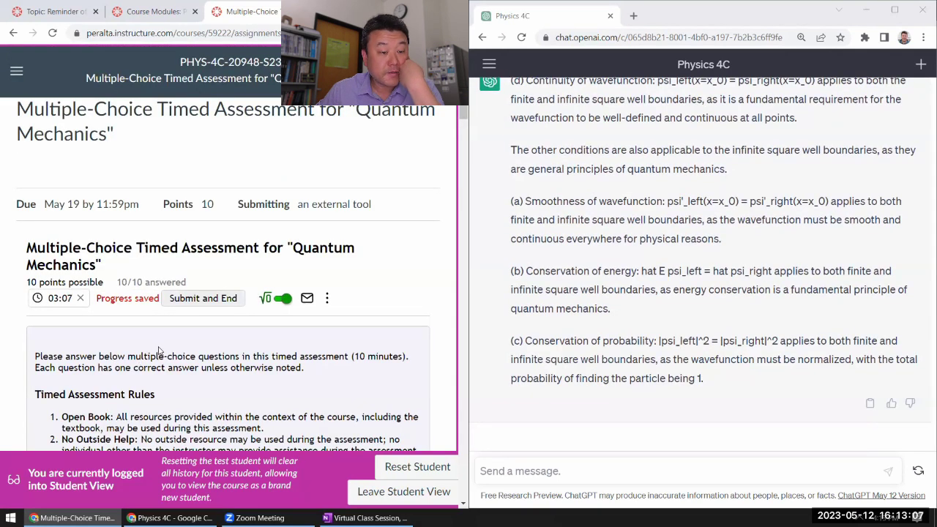
pyautogui.scroll(-2, 166, 348)
pyautogui.scroll(-2, 173, 310)
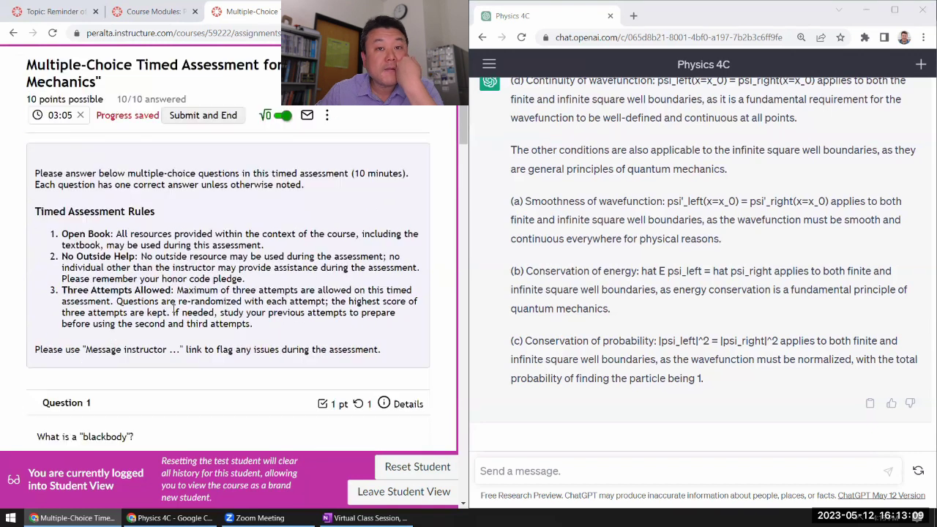
pyautogui.scroll(-2, 189, 268)
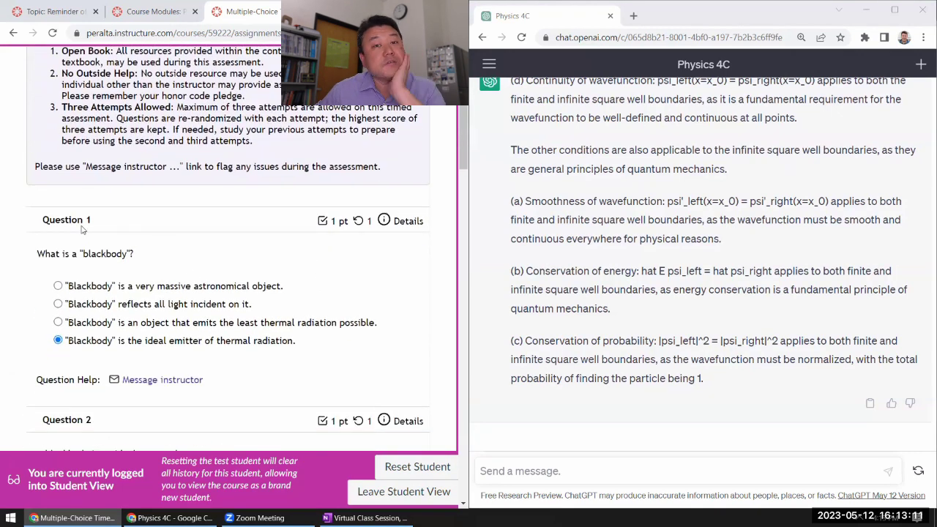
pyautogui.scroll(-1, 84, 231)
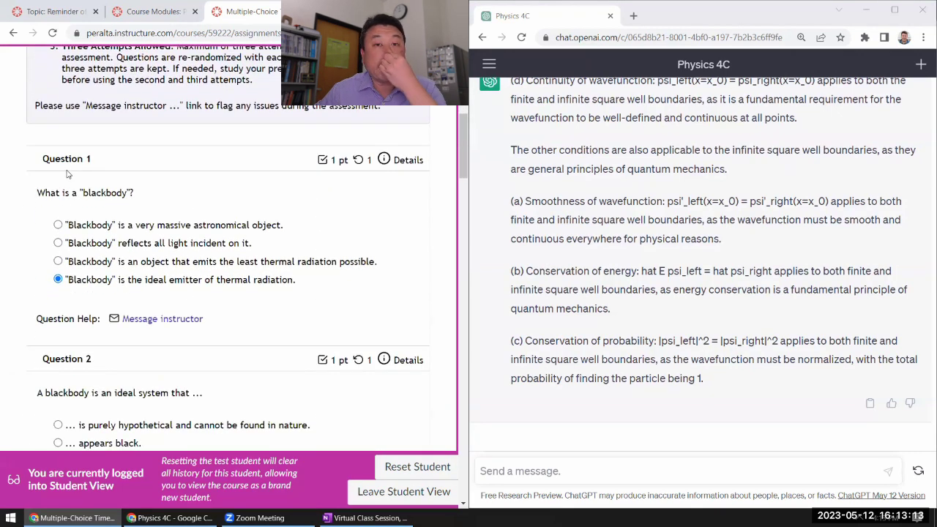
pyautogui.scroll(-1, 71, 174)
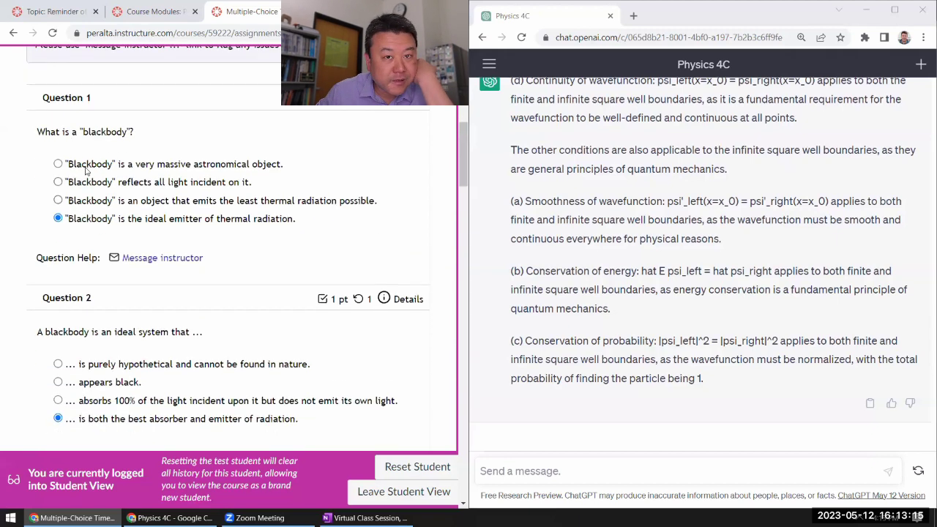
pyautogui.scroll(-2, 109, 253)
pyautogui.scroll(-5, 149, 303)
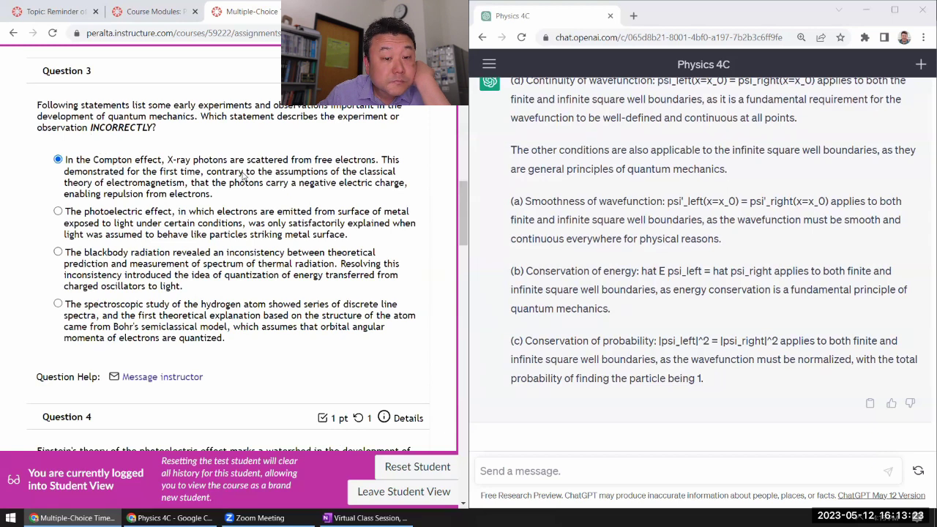
pyautogui.scroll(-5, 130, 183)
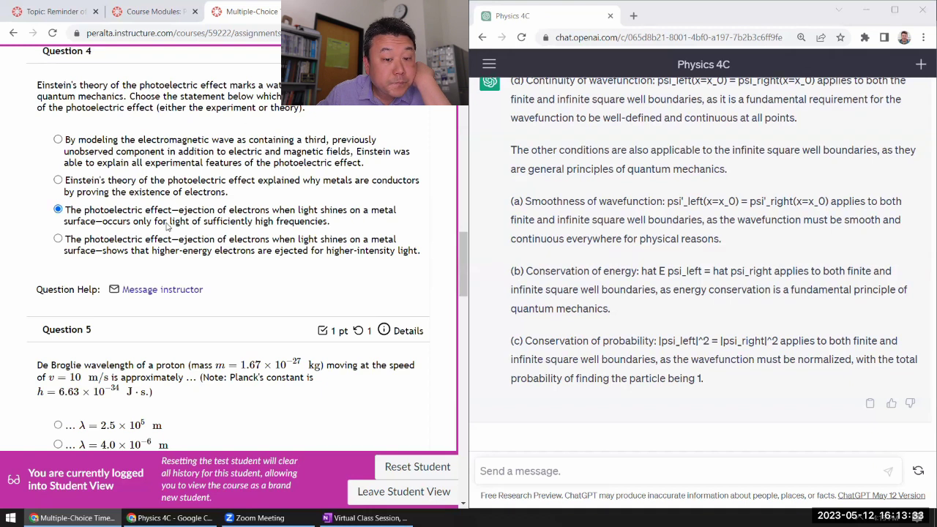
pyautogui.scroll(-3, 241, 214)
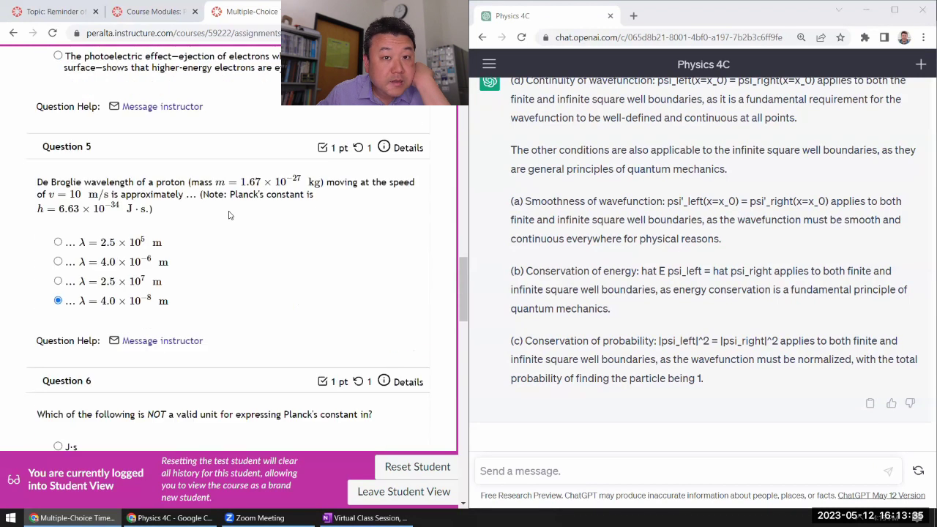
pyautogui.scroll(-1, 176, 209)
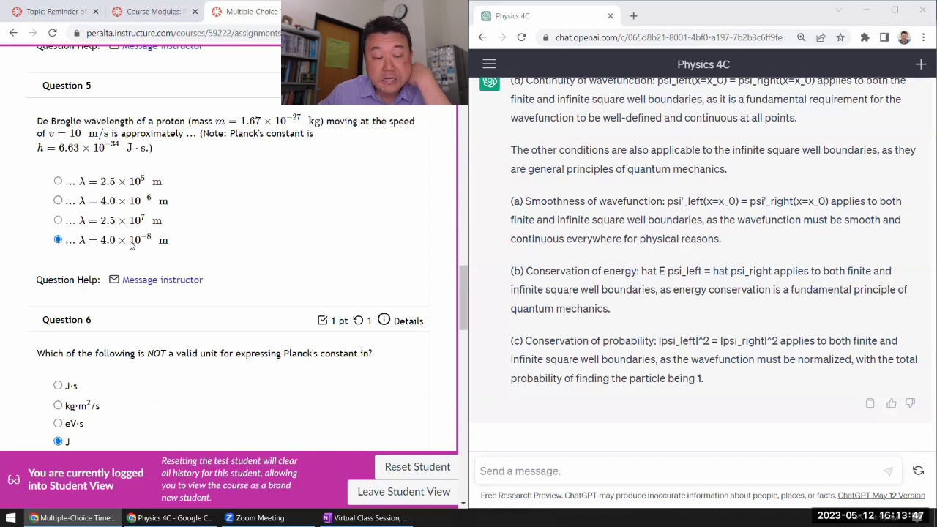
pyautogui.scroll(-2, 133, 240)
pyautogui.scroll(-1, 130, 241)
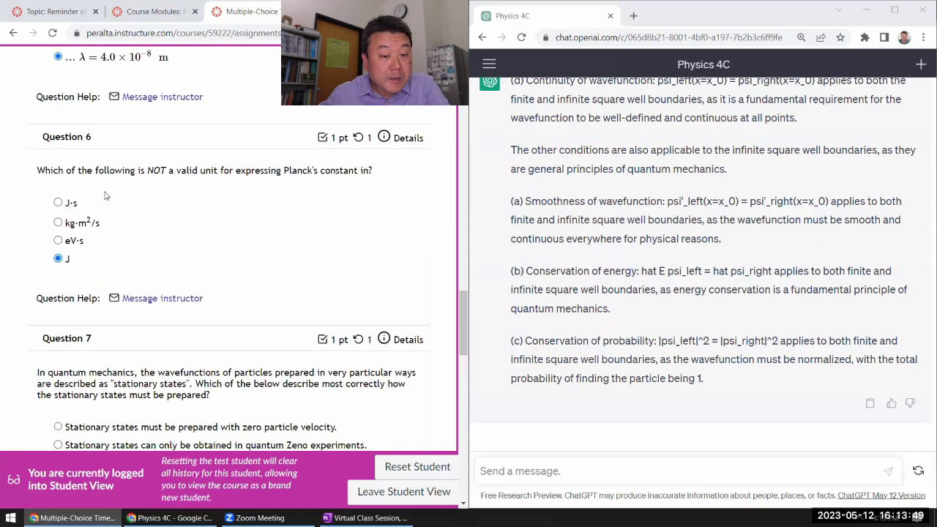
pyautogui.scroll(-4, 61, 249)
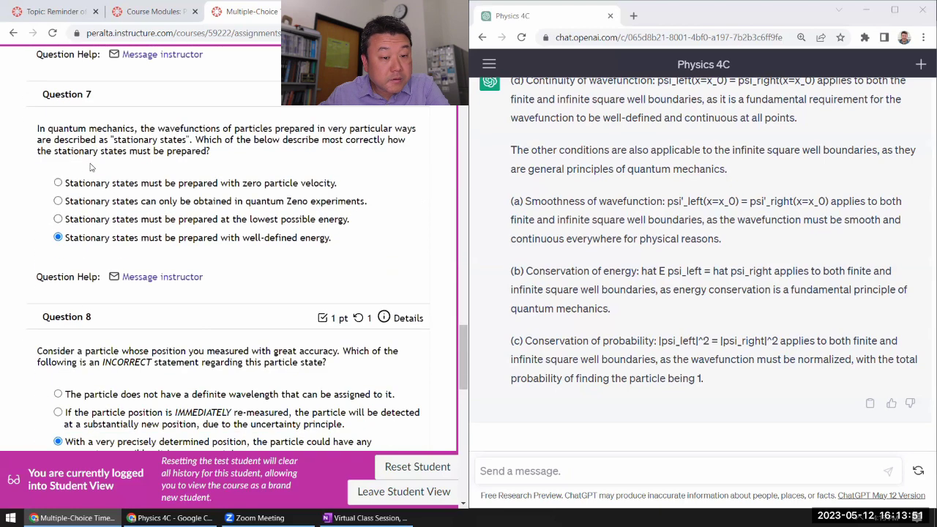
pyautogui.scroll(-3, 95, 242)
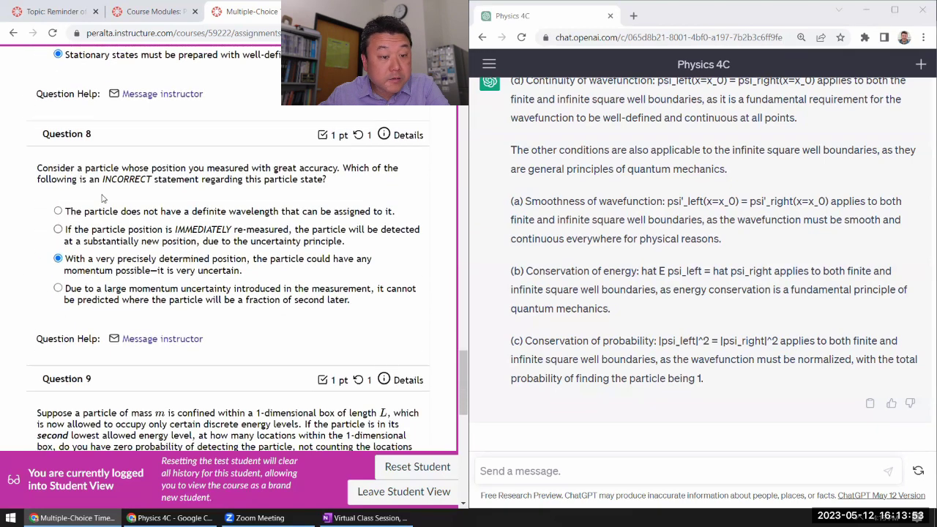
pyautogui.scroll(-1, 121, 211)
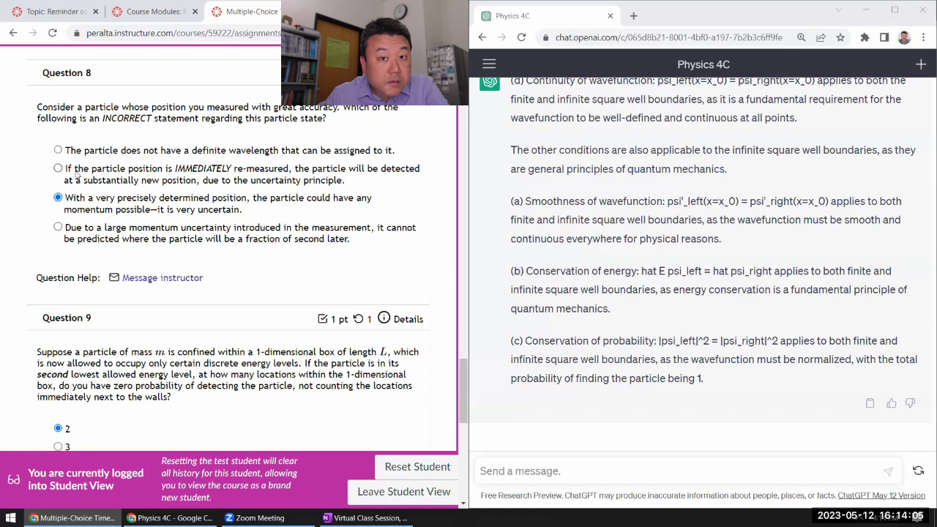
pyautogui.scroll(-3, 107, 170)
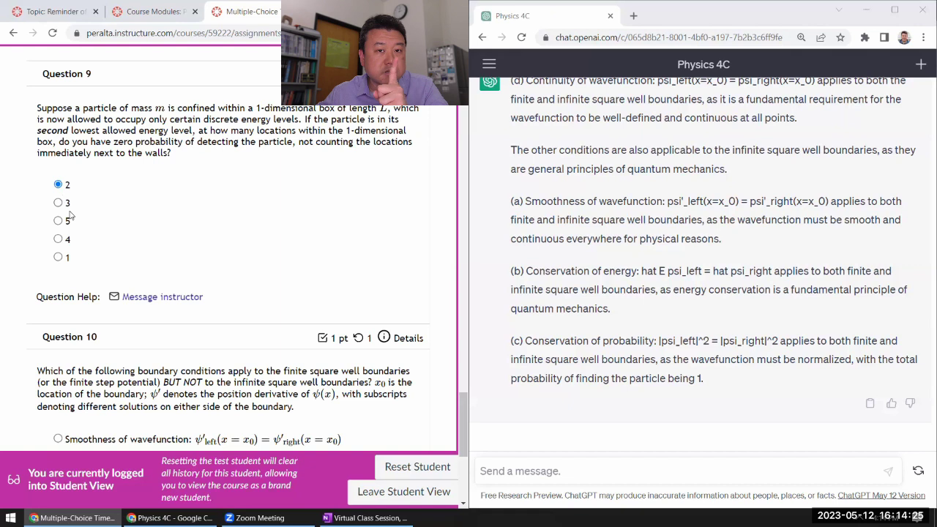
pyautogui.scroll(-3, 73, 217)
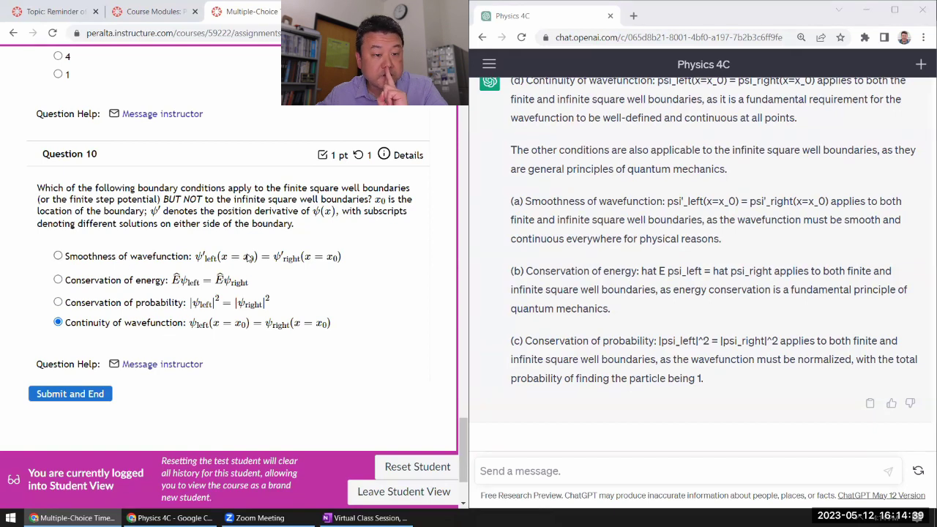
pyautogui.scroll(3, 249, 167)
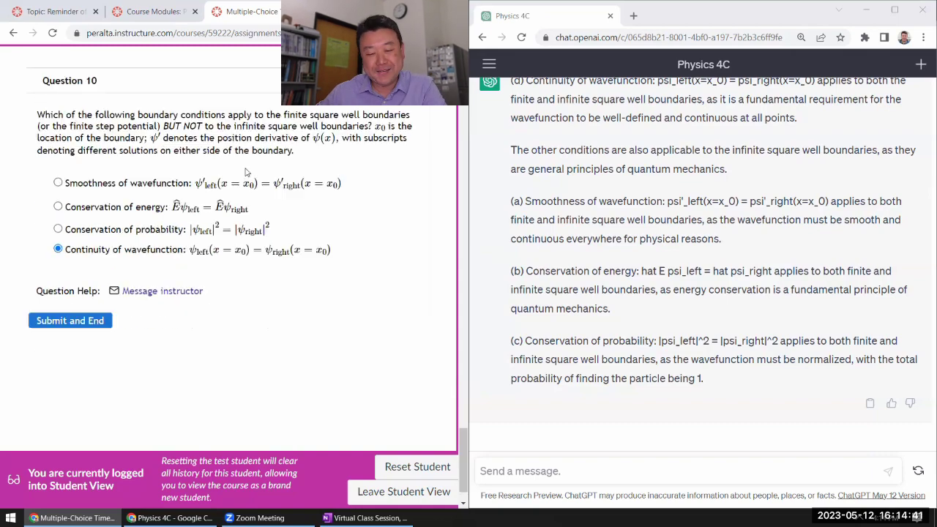
pyautogui.scroll(20, 256, 202)
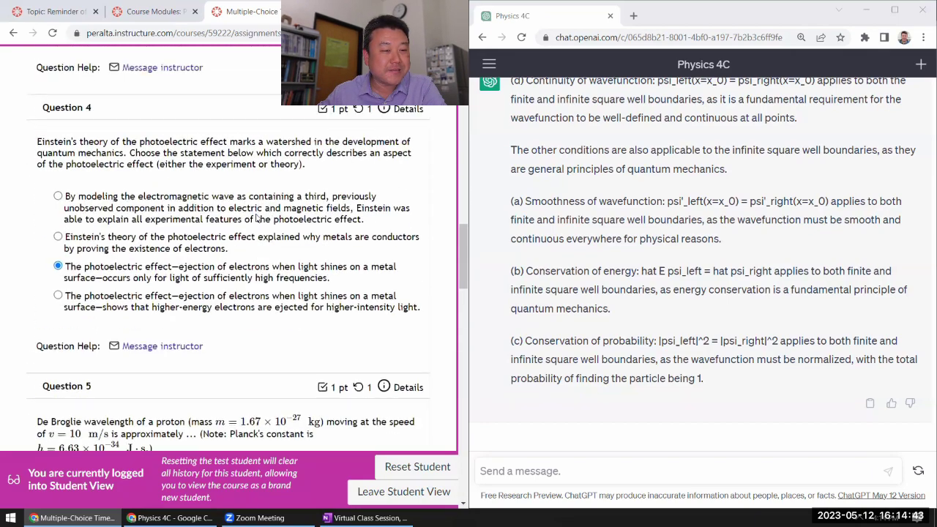
pyautogui.scroll(10, 256, 218)
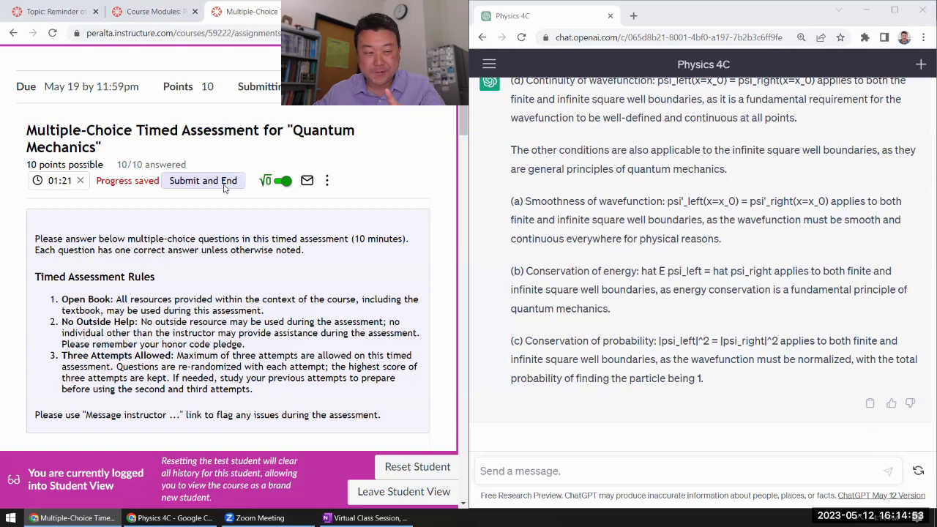
# - Submit and end the assessment attempt, confirming the submission
pyautogui.click(224, 183)
pyautogui.click(255, 192)
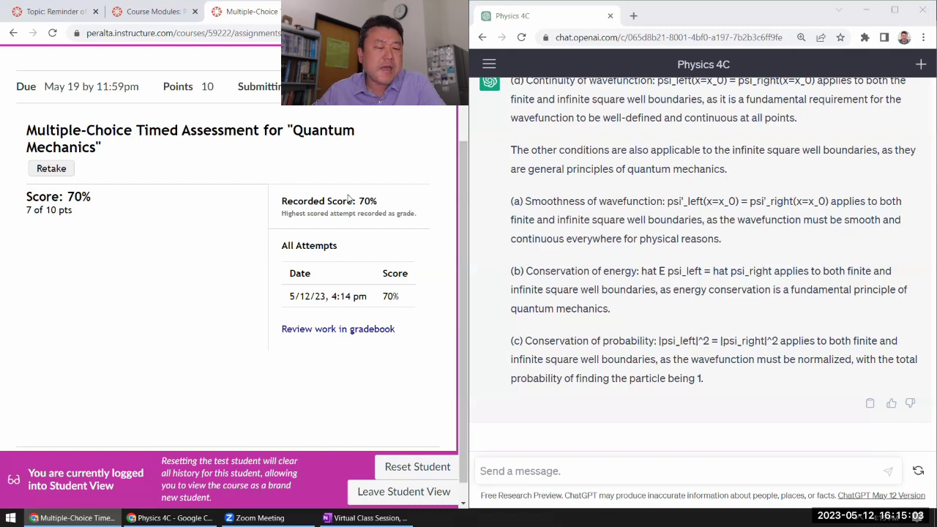
pyautogui.click(354, 330)
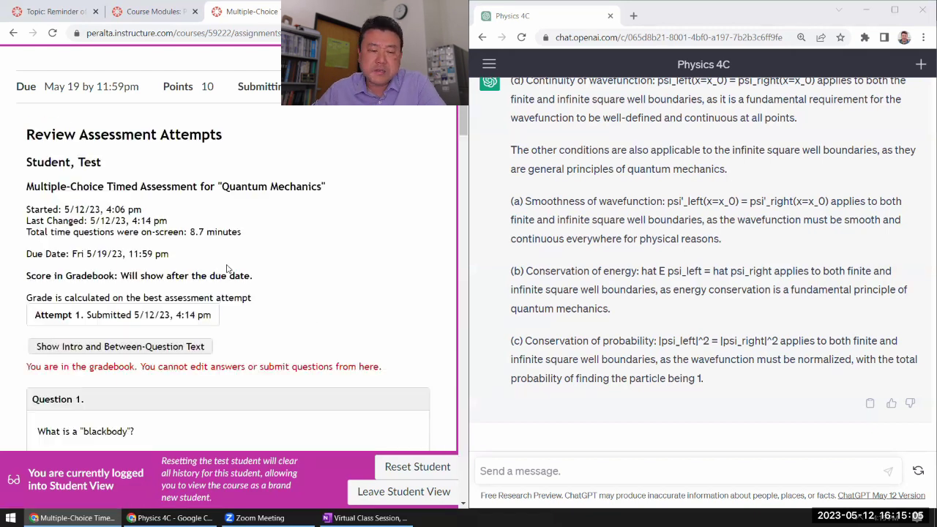
pyautogui.scroll(-3, 231, 263)
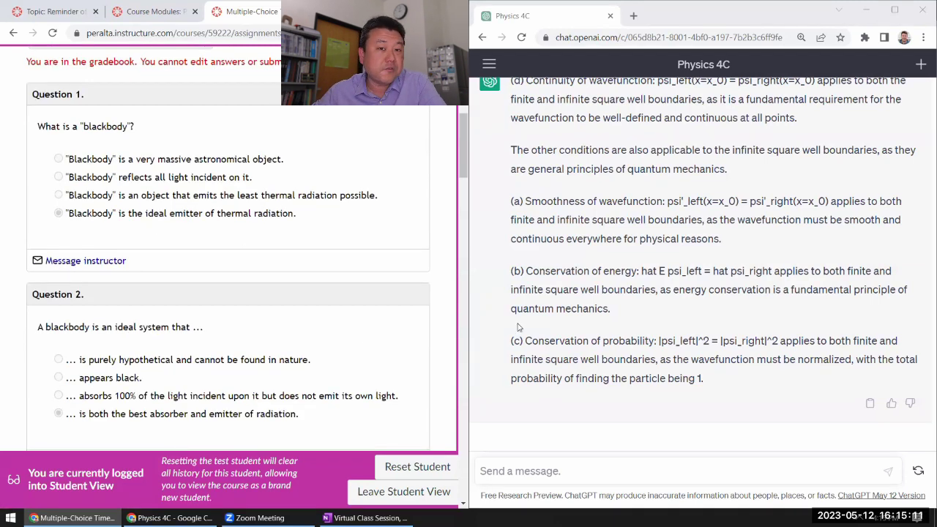
pyautogui.scroll(10, 713, 316)
pyautogui.scroll(15, 713, 316)
pyautogui.scroll(15, 677, 296)
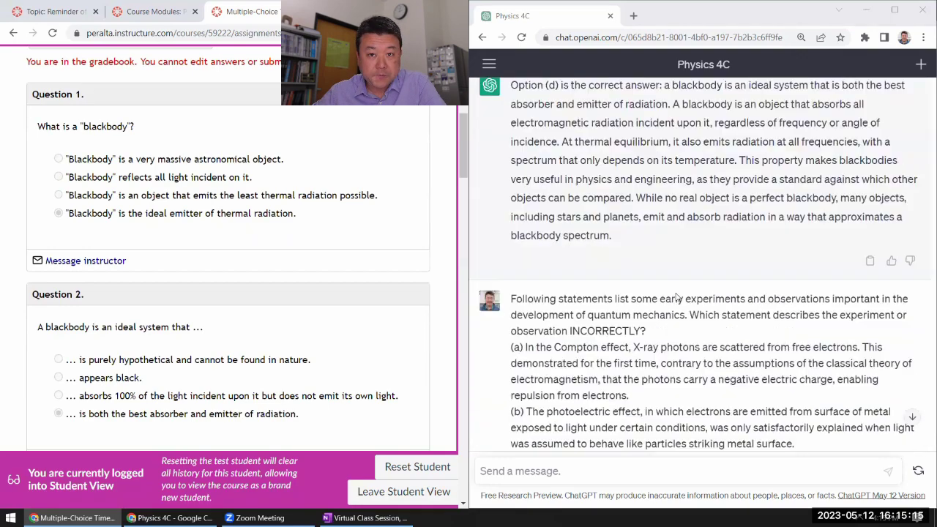
pyautogui.scroll(2, 677, 295)
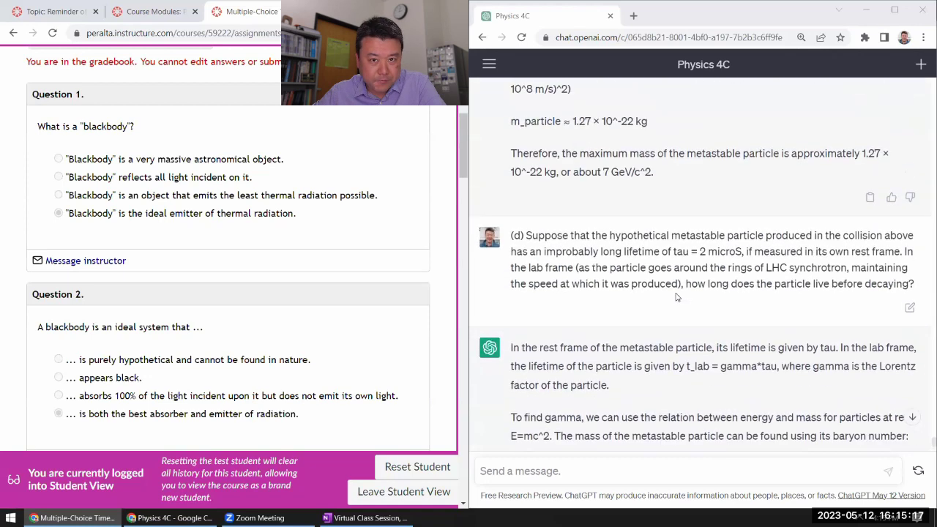
pyautogui.scroll(-12, 677, 296)
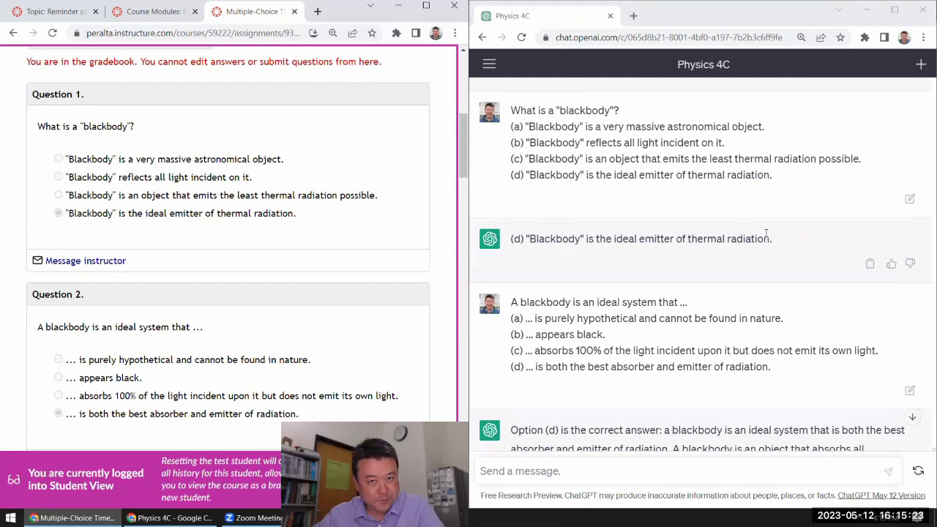
pyautogui.scroll(-4, 766, 234)
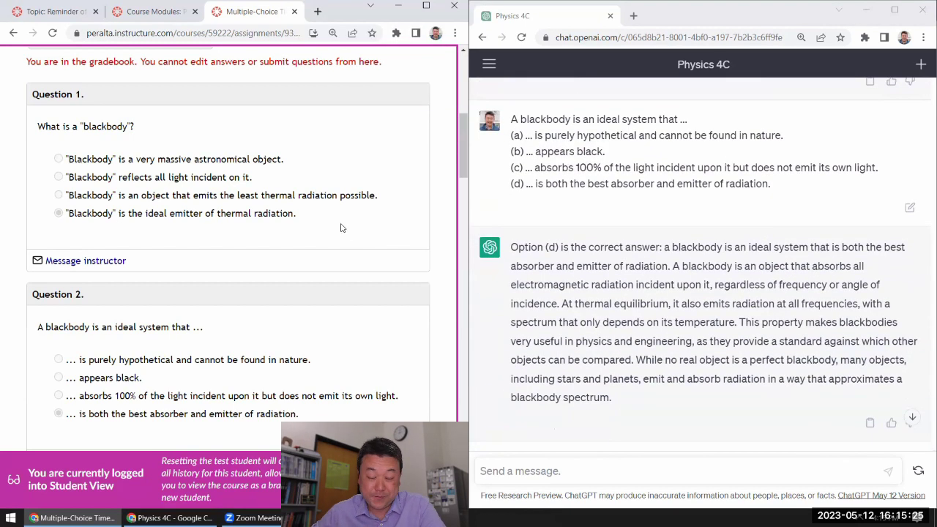
pyautogui.scroll(-3, 340, 228)
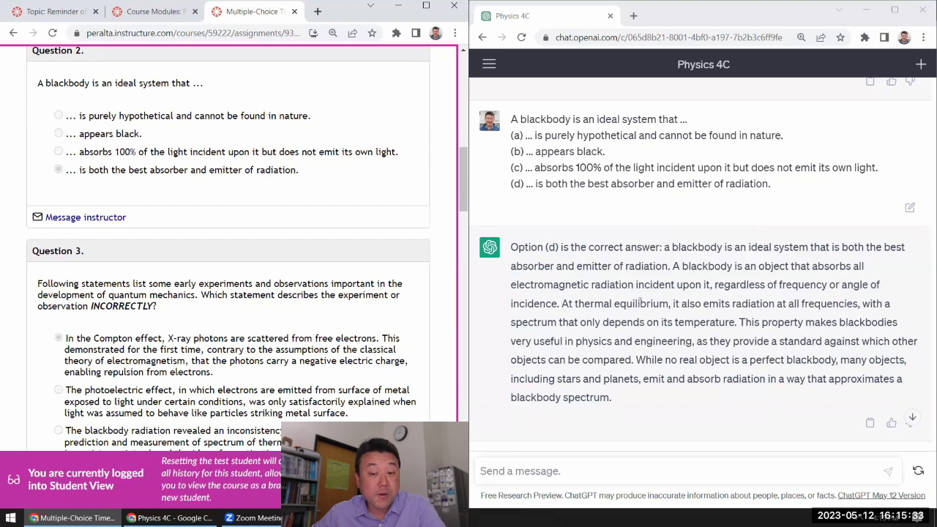
pyautogui.moveTo(562, 303); pyautogui.dragTo(683, 301)
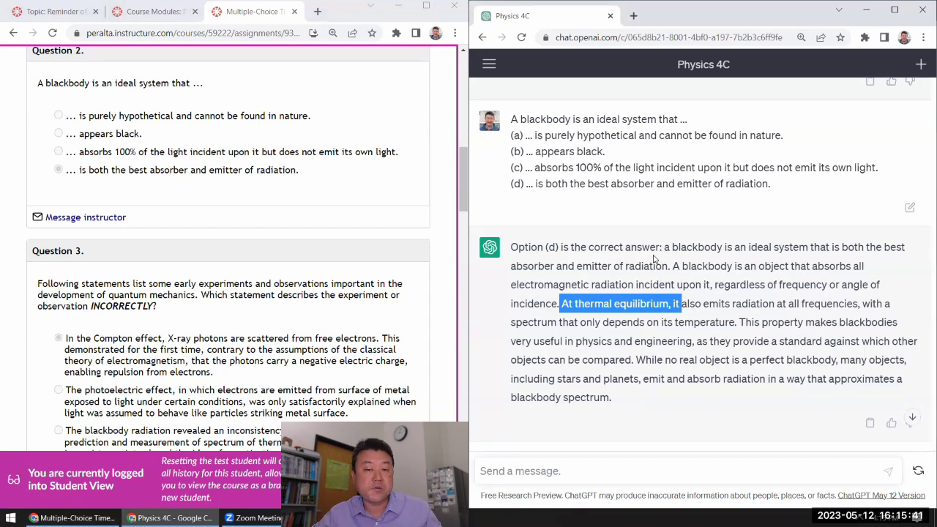
pyautogui.click(673, 370)
pyautogui.scroll(-1, 673, 369)
pyautogui.scroll(-1, 673, 369)
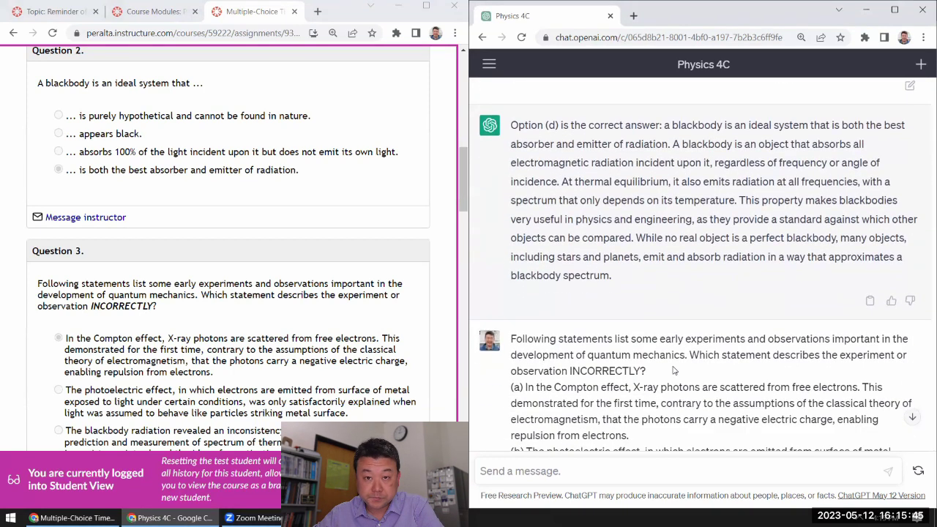
pyautogui.scroll(-1, 673, 370)
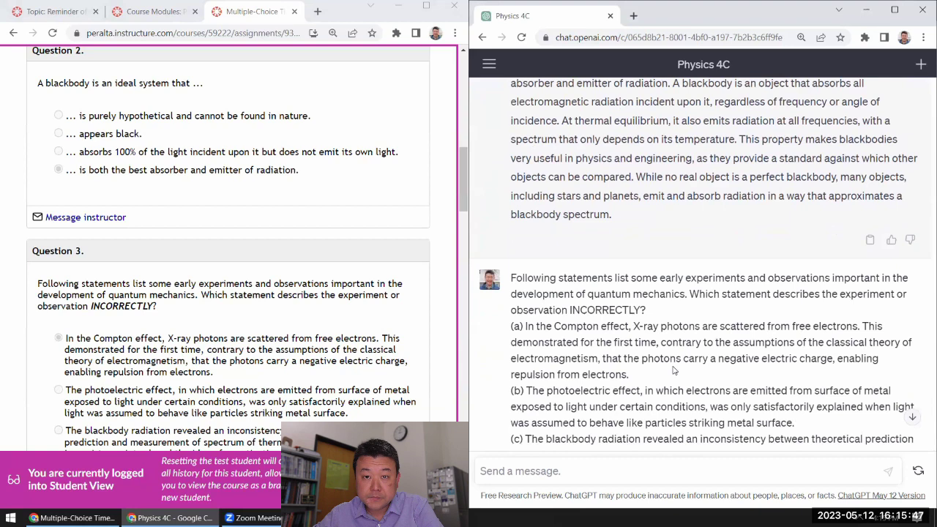
pyautogui.scroll(-3, 674, 370)
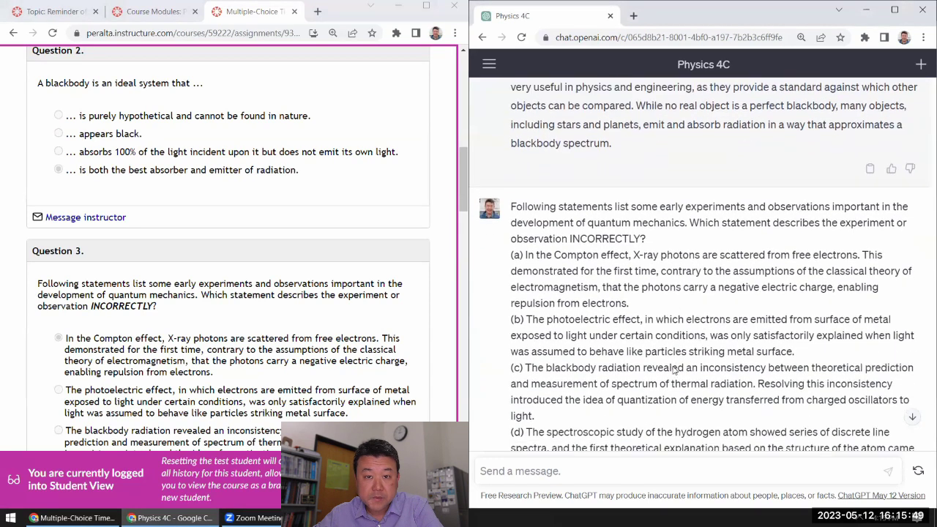
pyautogui.scroll(-2, 295, 321)
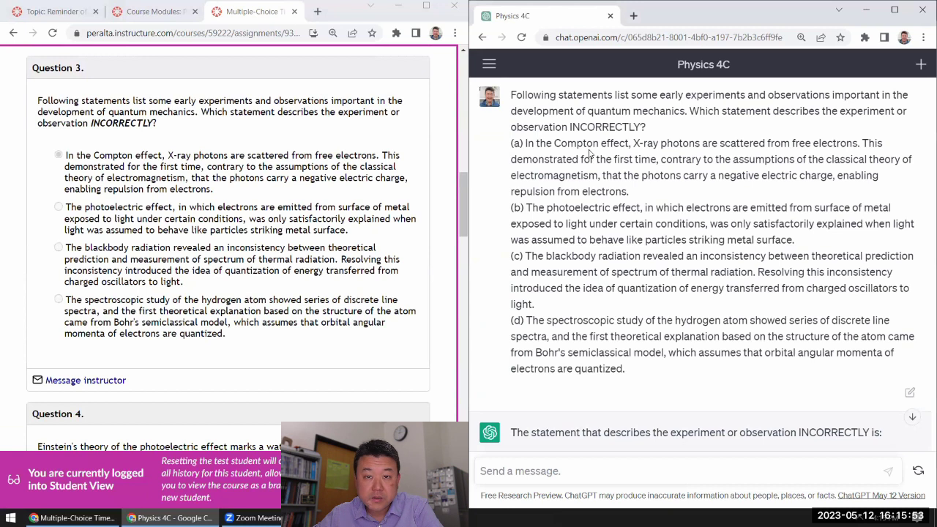
pyautogui.scroll(-4, 562, 255)
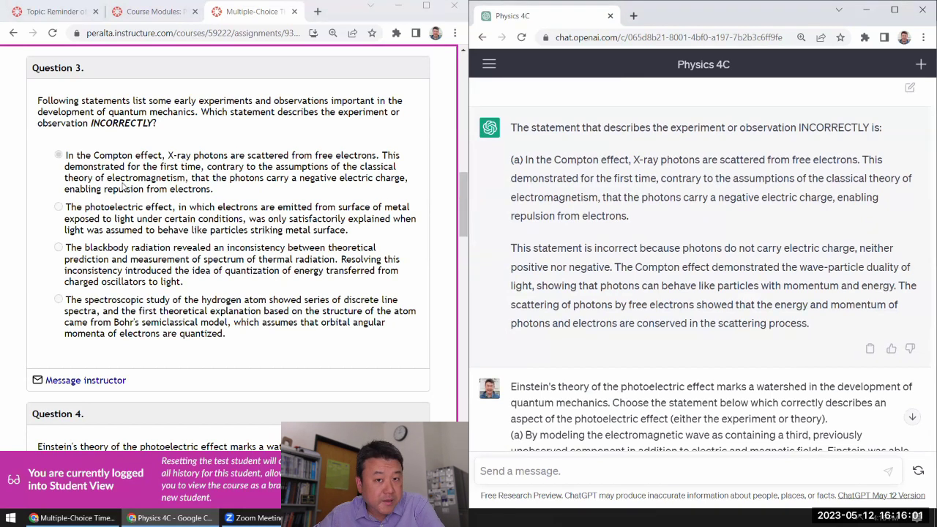
pyautogui.scroll(-3, 697, 344)
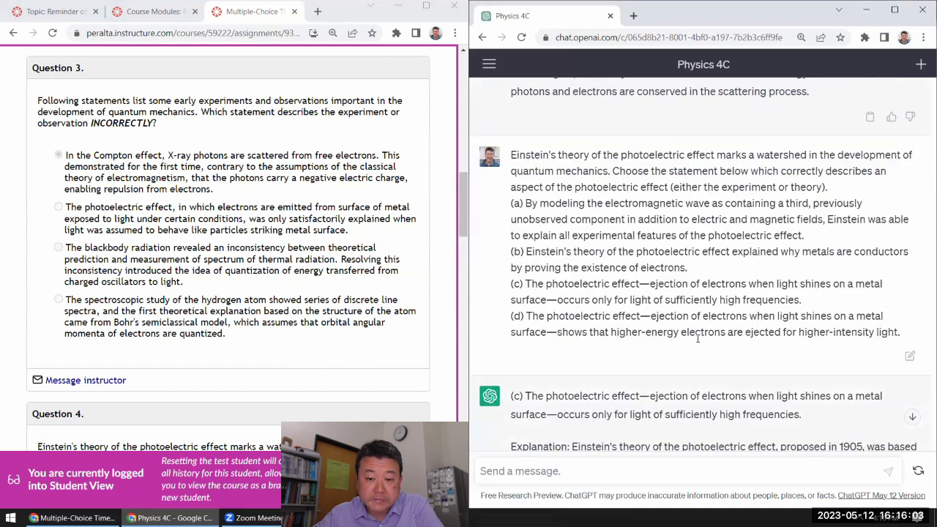
pyautogui.scroll(-4, 282, 284)
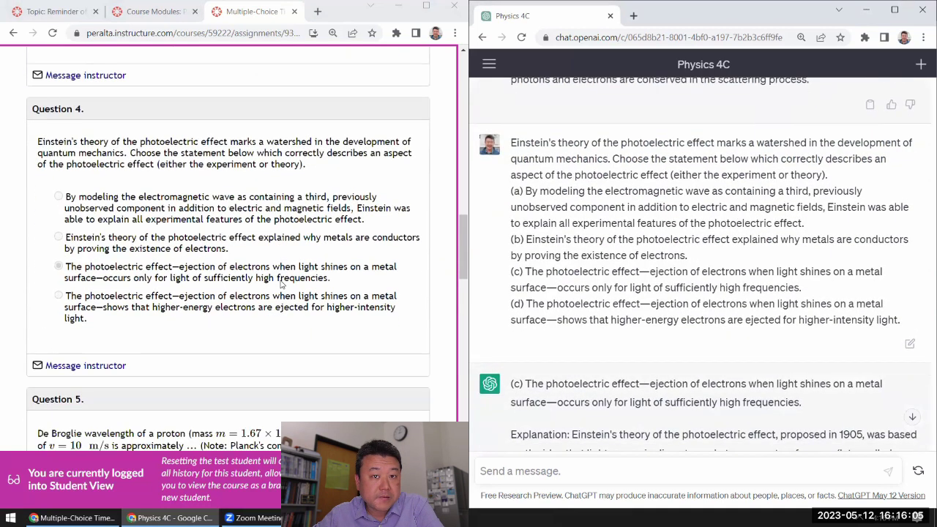
pyautogui.scroll(-1, 281, 284)
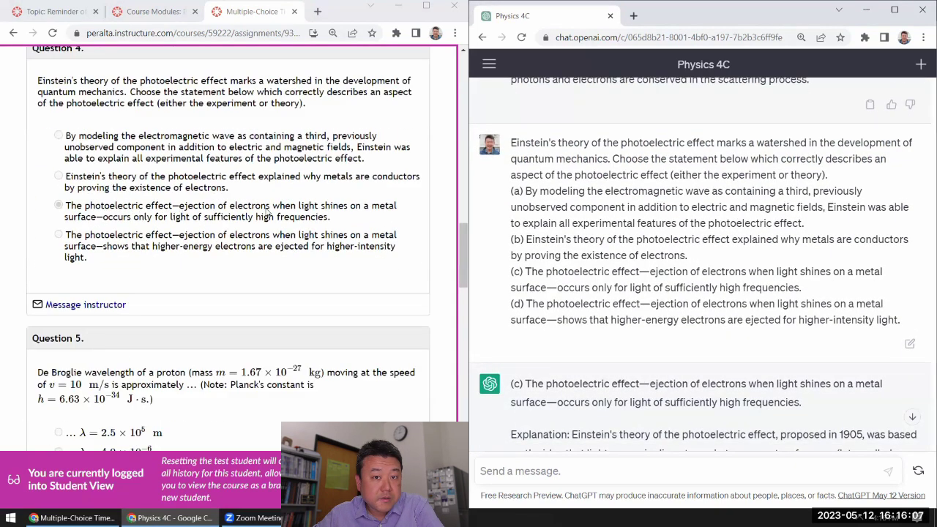
pyautogui.scroll(-3, 594, 306)
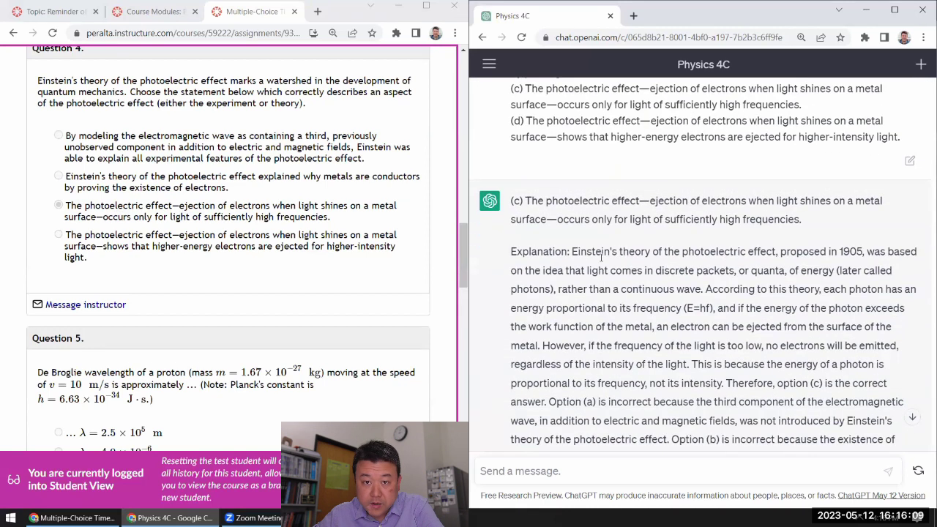
pyautogui.scroll(-1, 614, 342)
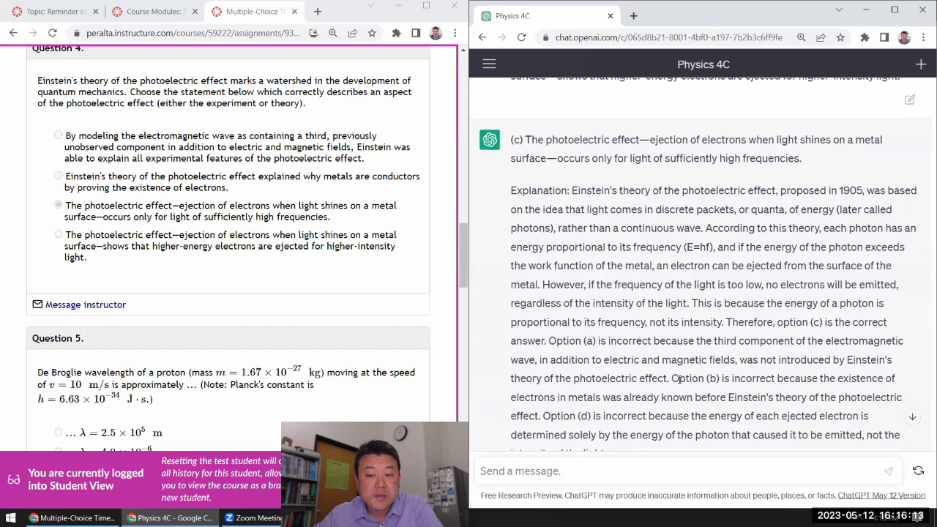
pyautogui.scroll(-1, 584, 360)
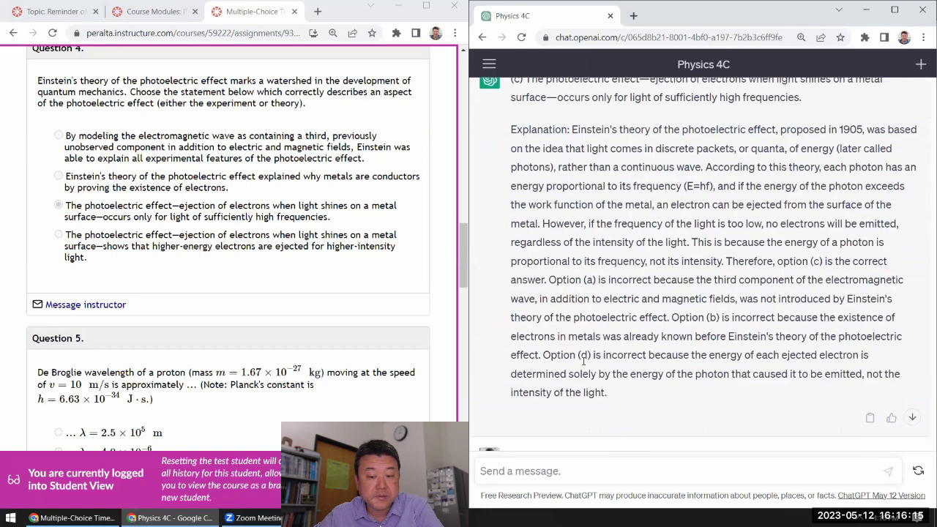
# - Scroll the quiz to Question 6 and ChatGPT to its reply rejecting J as Planck's constant unit
pyautogui.scroll(-7, 584, 359)
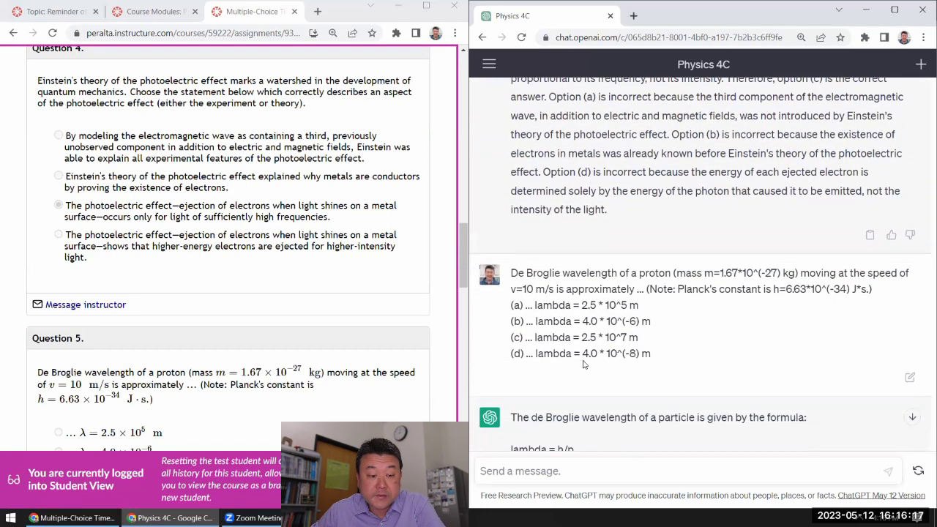
pyautogui.scroll(1, 583, 359)
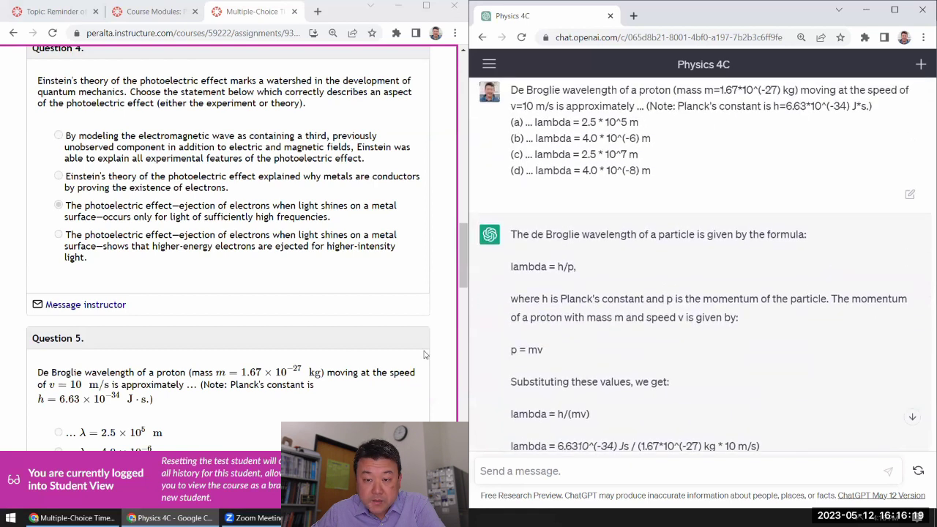
pyautogui.scroll(-4, 346, 344)
pyautogui.scroll(-1, 675, 352)
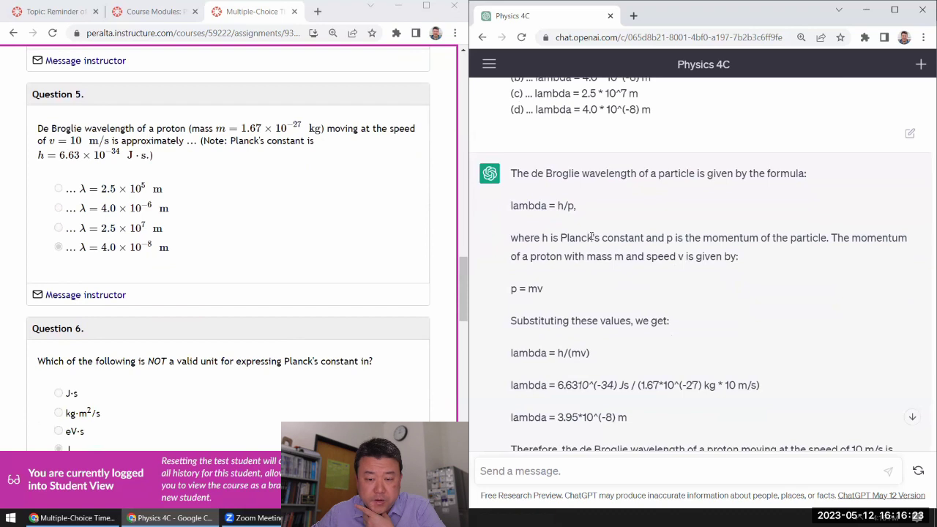
pyautogui.scroll(-1, 590, 236)
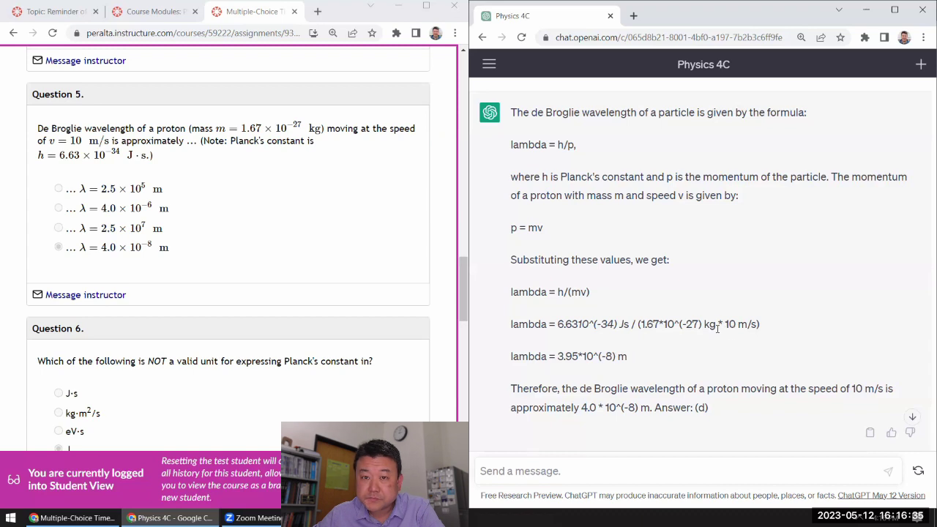
pyautogui.moveTo(639, 325); pyautogui.dragTo(711, 323)
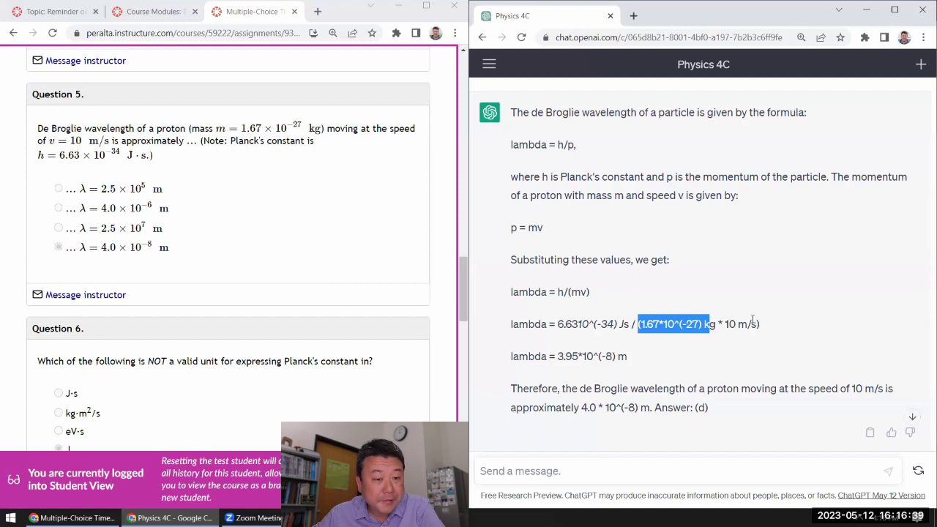
pyautogui.scroll(-3, 752, 320)
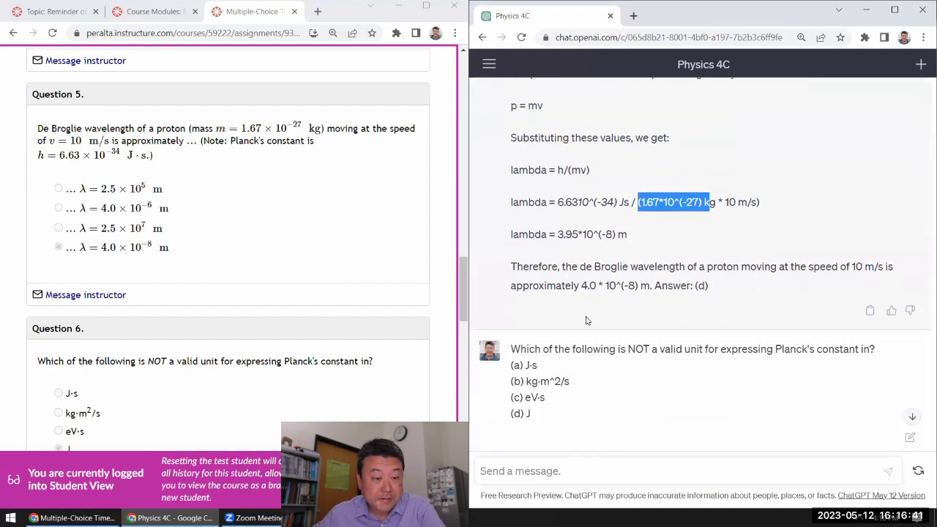
pyautogui.scroll(-3, 373, 320)
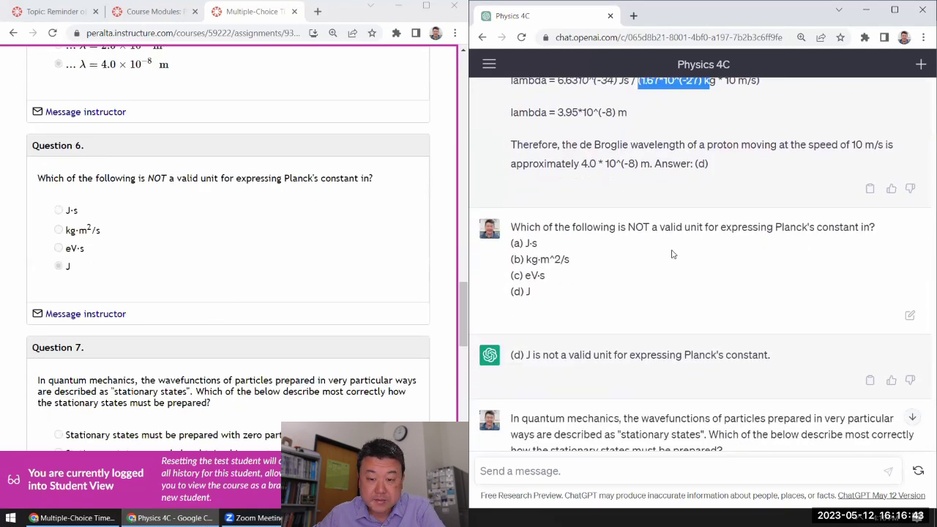
pyautogui.scroll(-2, 674, 253)
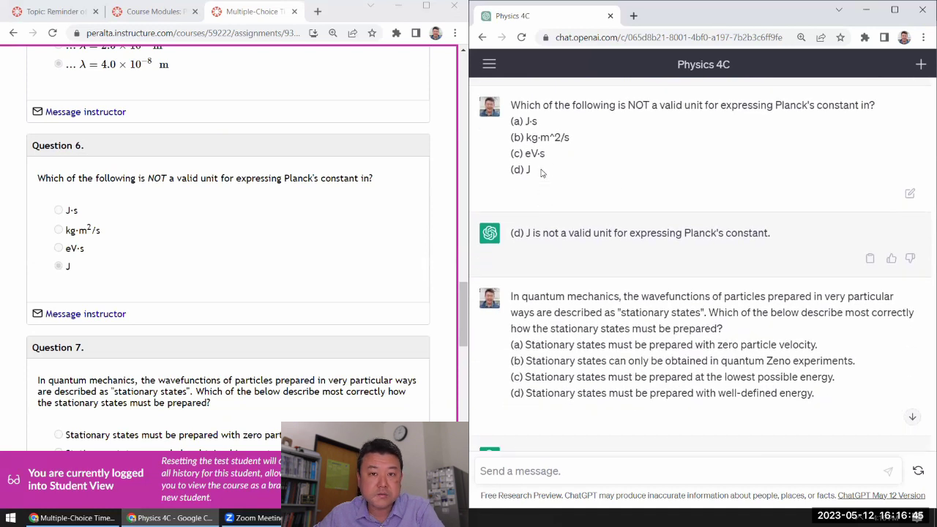
pyautogui.scroll(1, 542, 174)
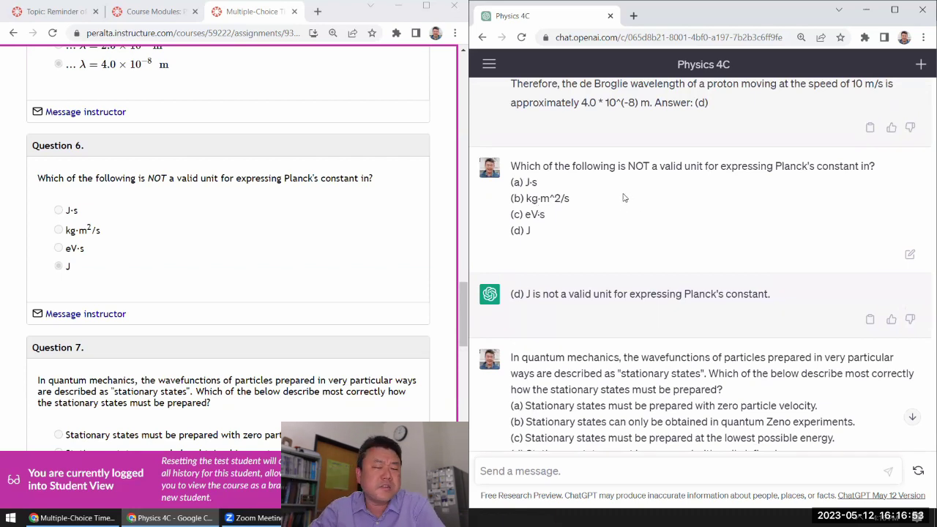
# - Compare Question 7's stationary-state options with ChatGPT's reply, then scroll to its Question 8 answer
pyautogui.scroll(-5, 274, 195)
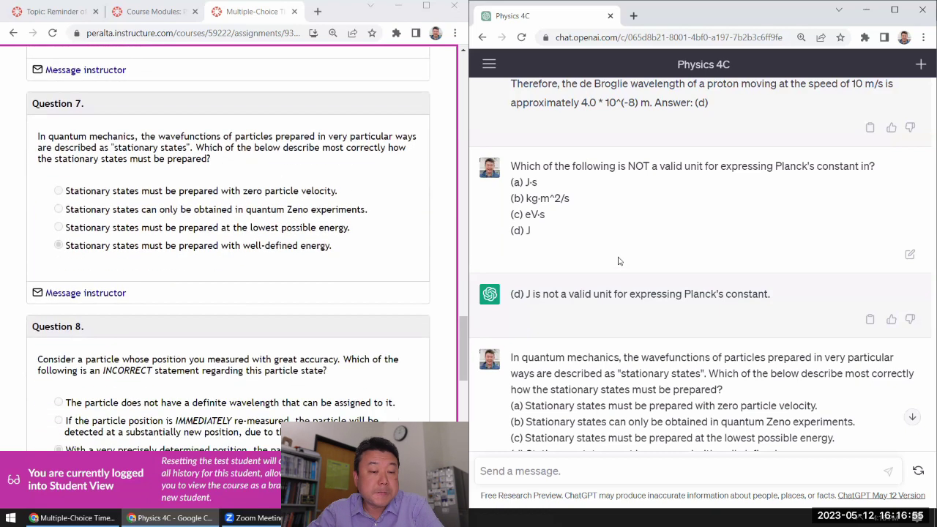
pyautogui.scroll(-3, 624, 266)
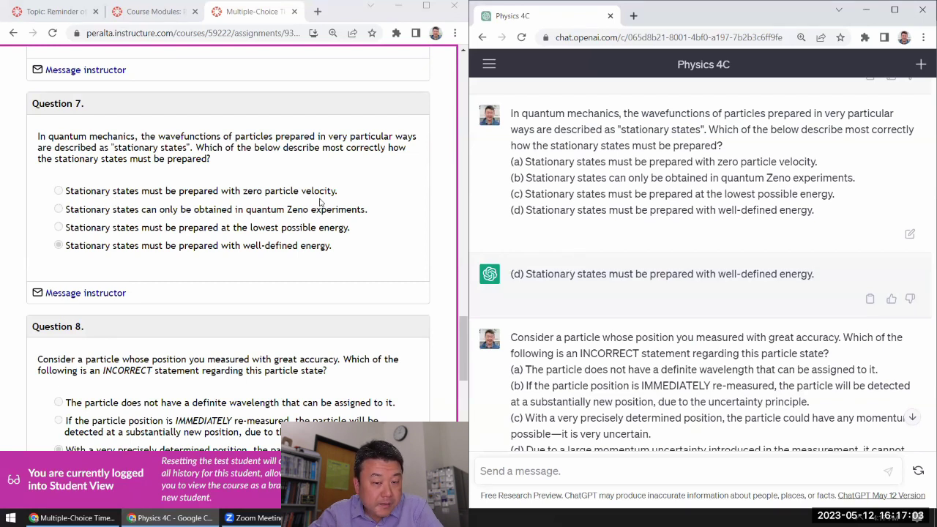
pyautogui.moveTo(350, 193); pyautogui.dragTo(67, 197)
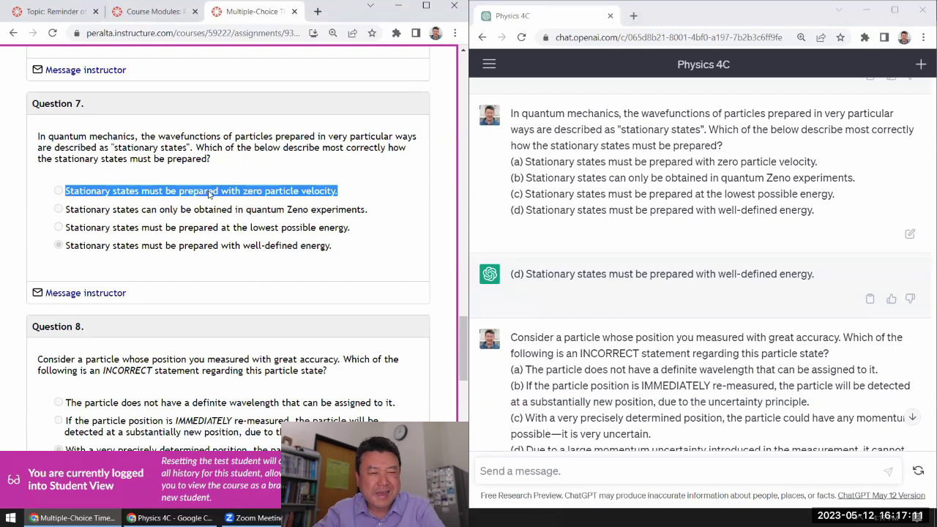
pyautogui.scroll(-1, 209, 194)
pyautogui.scroll(-1, 208, 195)
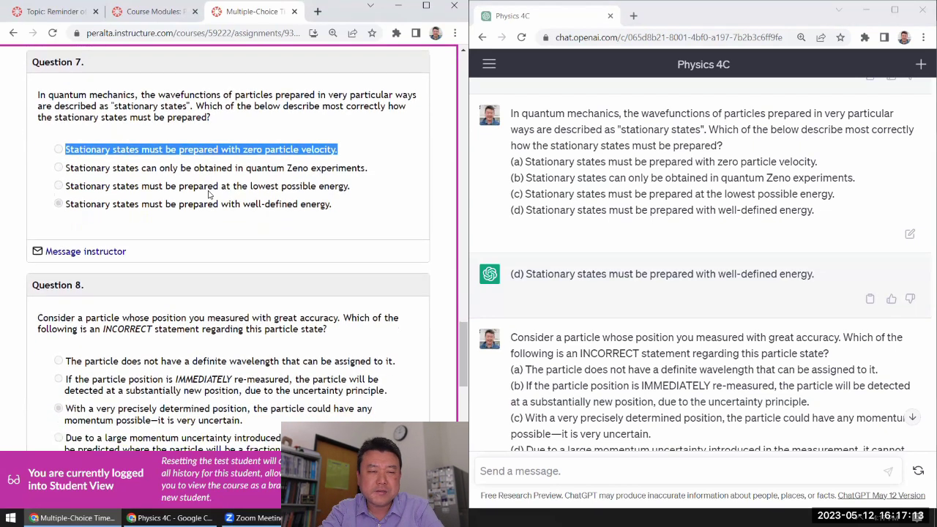
pyautogui.scroll(1, 209, 195)
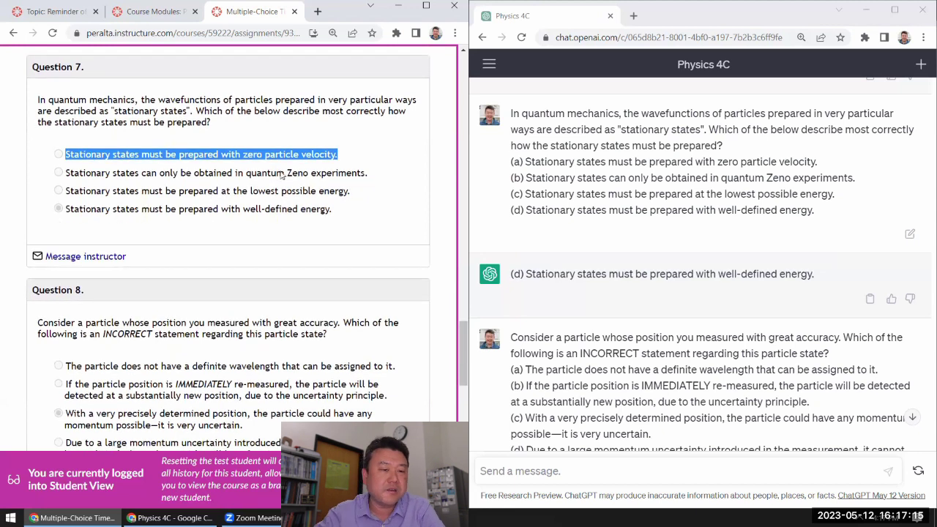
pyautogui.click(217, 112)
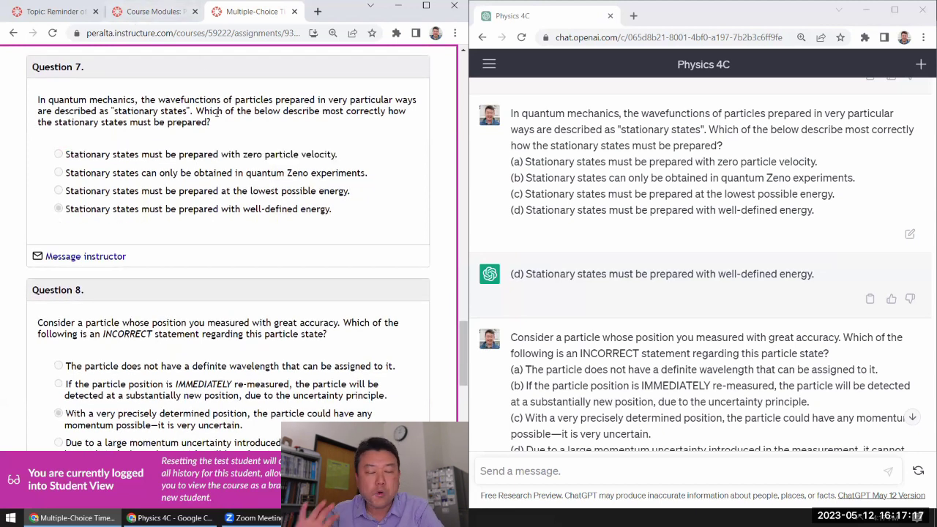
pyautogui.doubleClick(77, 155)
pyautogui.moveTo(244, 155); pyautogui.dragTo(338, 154)
pyautogui.click(454, 182)
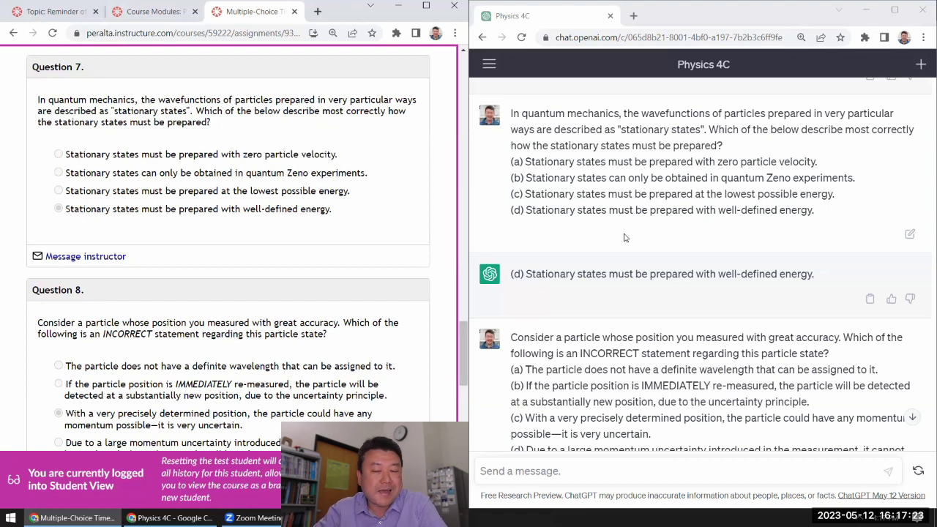
pyautogui.scroll(-6, 624, 240)
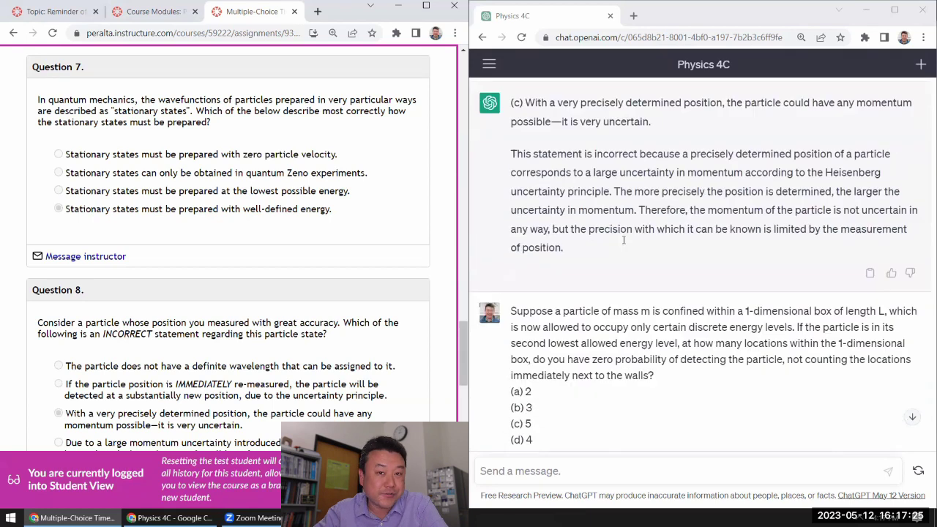
pyautogui.scroll(3, 624, 240)
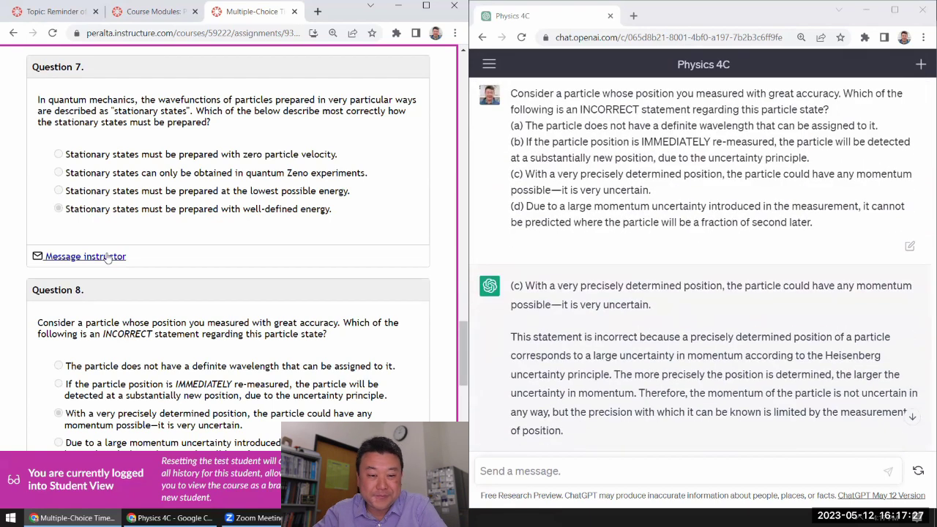
# - Bring Question 8 into view and highlight its immediate re-measurement option
pyautogui.scroll(-3, 108, 258)
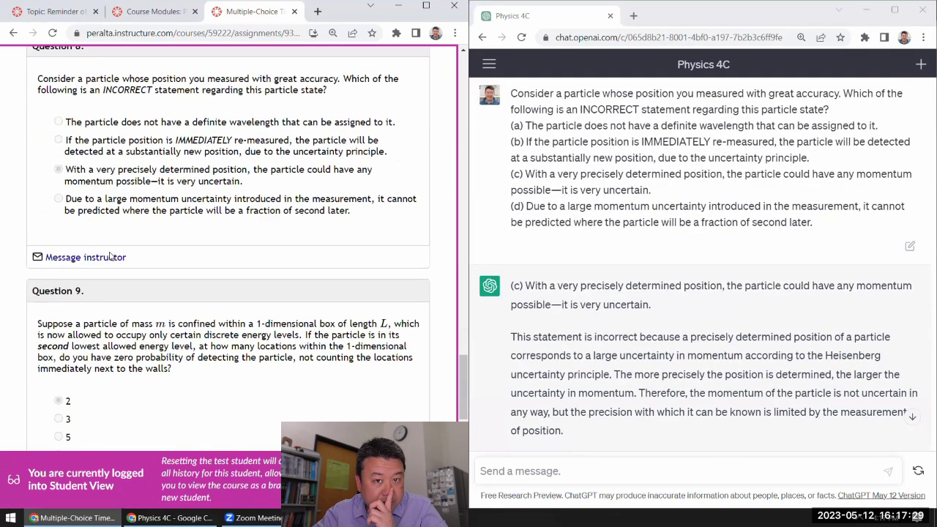
pyautogui.scroll(1, 110, 257)
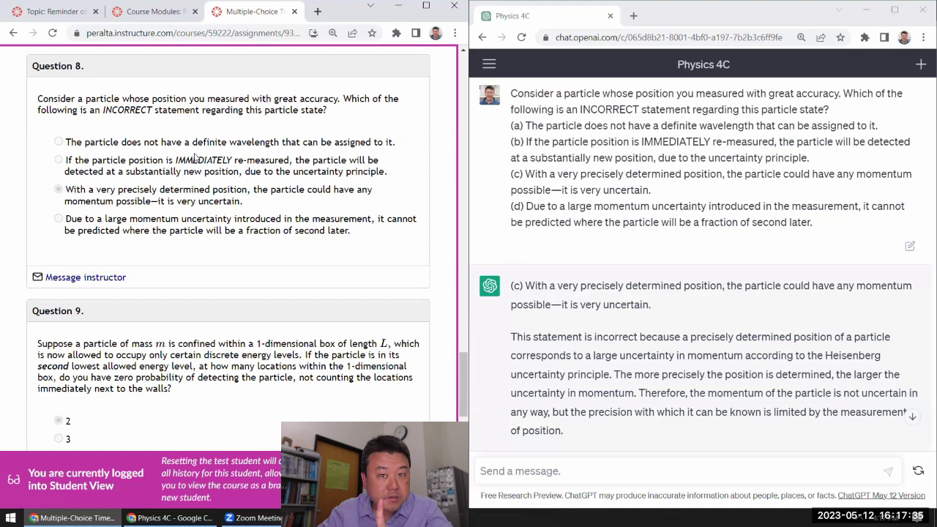
pyautogui.moveTo(67, 161); pyautogui.dragTo(397, 179)
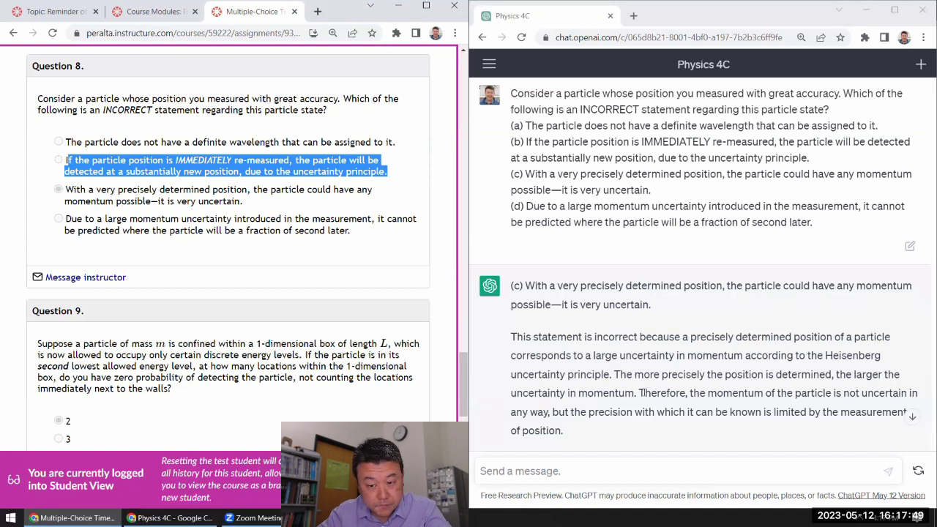
# - Highlight ChatGPT's position–momentum uncertainty sentences, then return to the quiz
pyautogui.click(640, 393)
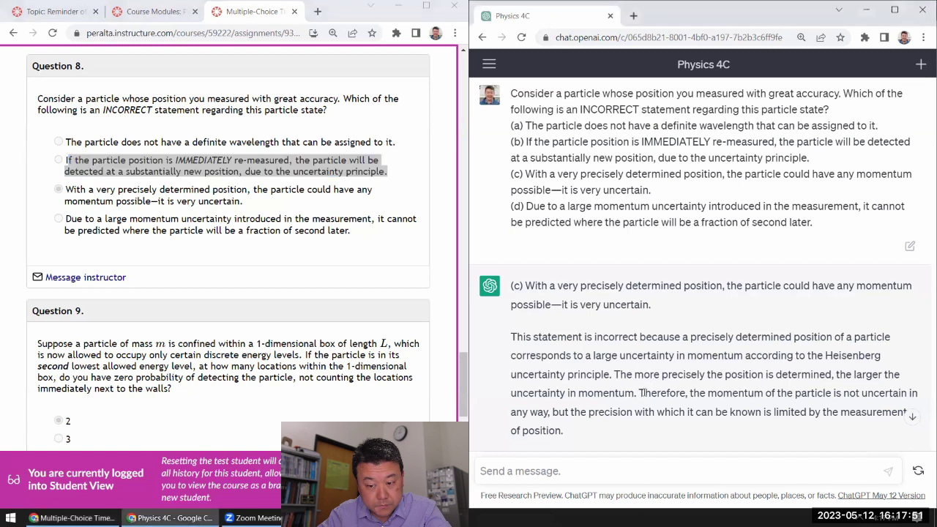
pyautogui.scroll(-1, 641, 393)
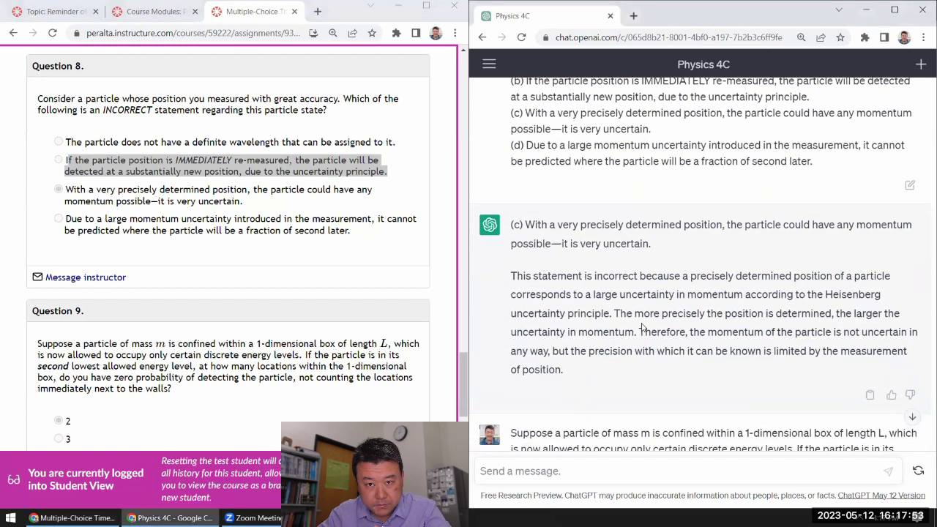
pyautogui.moveTo(614, 313); pyautogui.dragTo(640, 332)
pyautogui.click(639, 332)
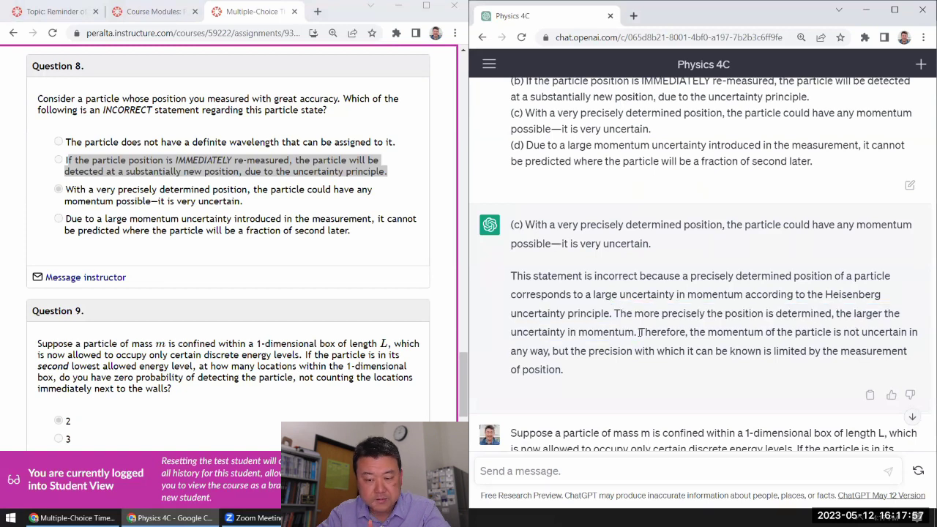
pyautogui.moveTo(640, 331); pyautogui.dragTo(908, 332)
pyautogui.moveTo(854, 315); pyautogui.dragTo(639, 332)
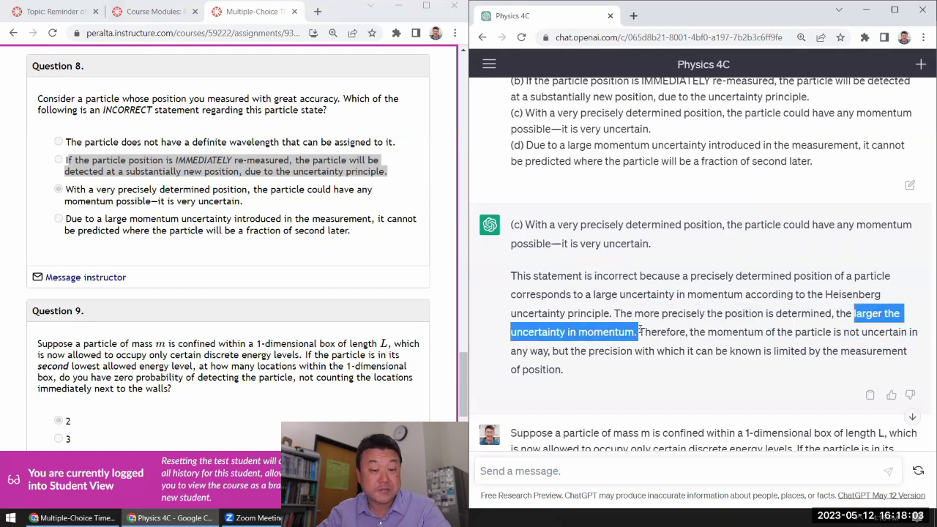
pyautogui.click(706, 368)
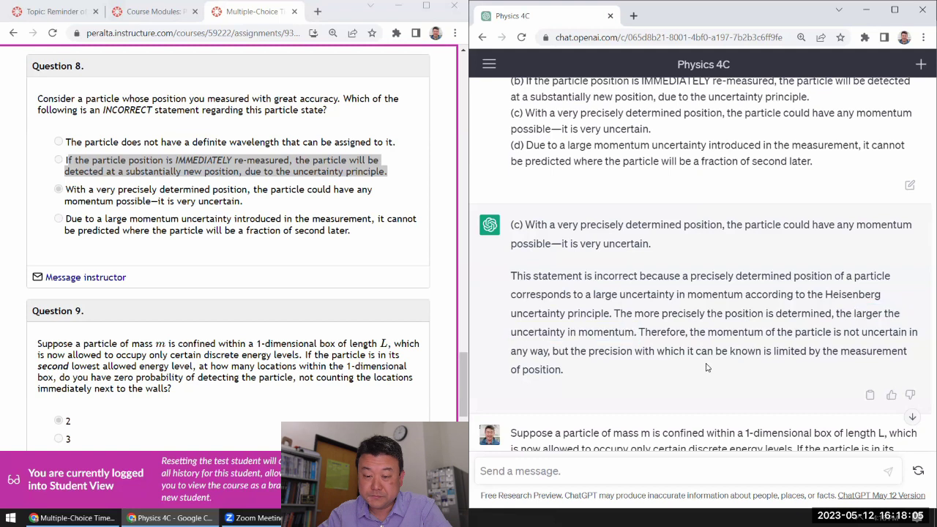
pyautogui.click(249, 177)
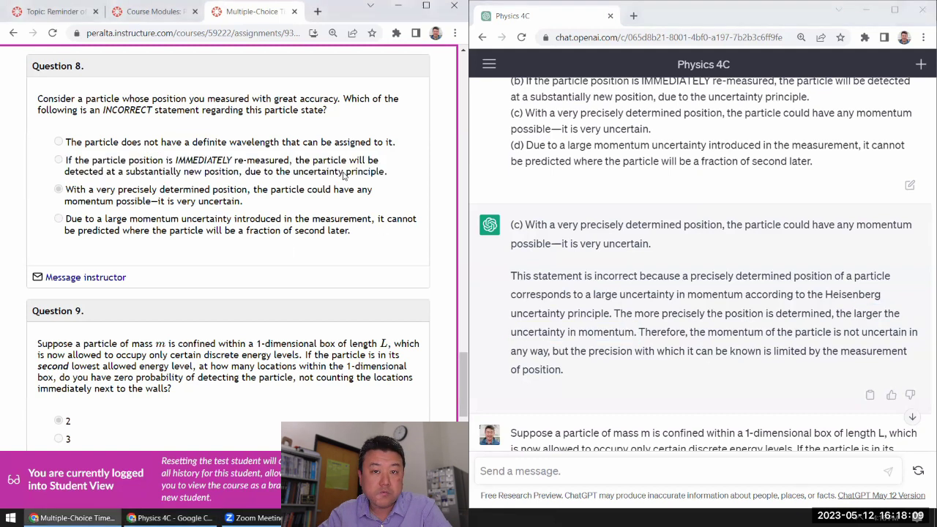
pyautogui.moveTo(390, 174); pyautogui.dragTo(56, 159)
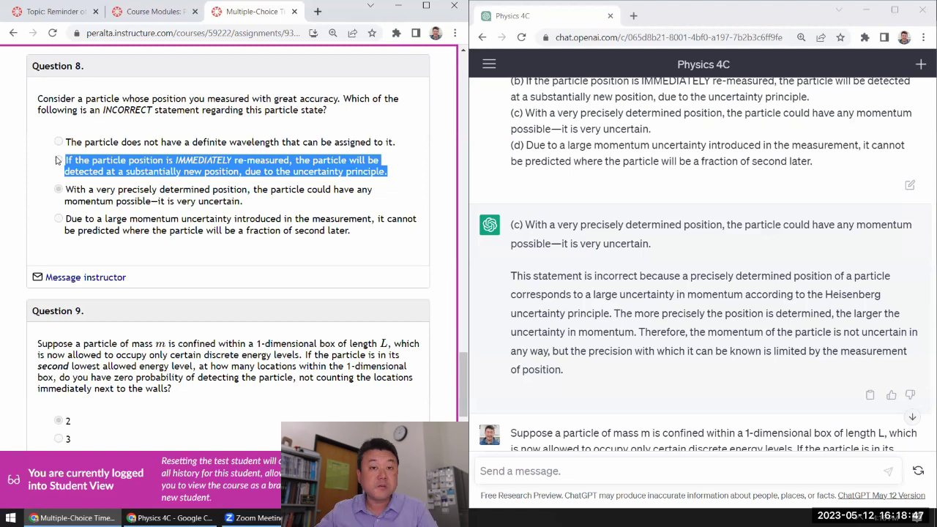
pyautogui.click(262, 193)
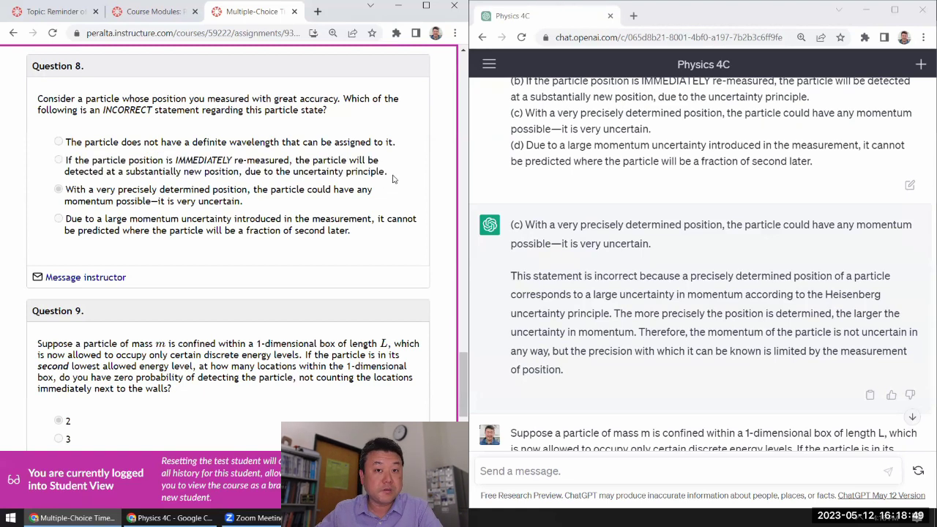
pyautogui.moveTo(394, 179); pyautogui.dragTo(63, 162)
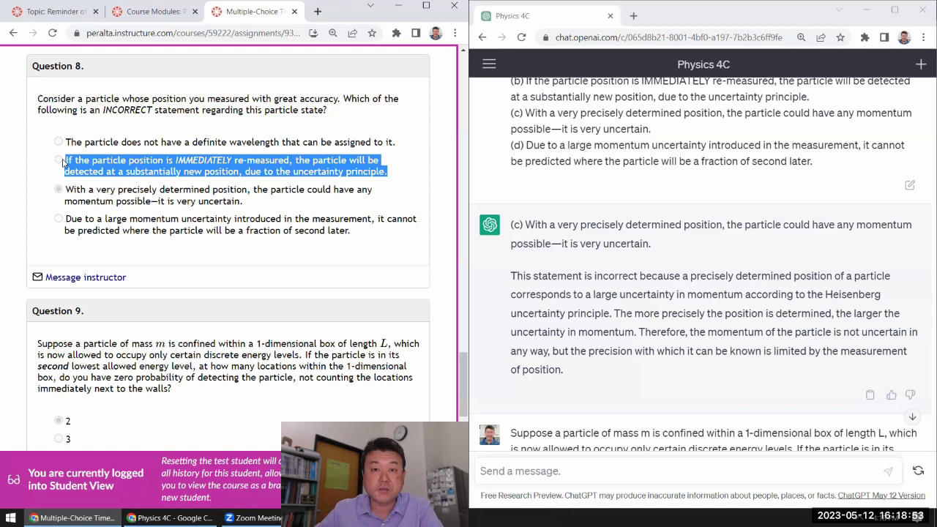
pyautogui.click(63, 163)
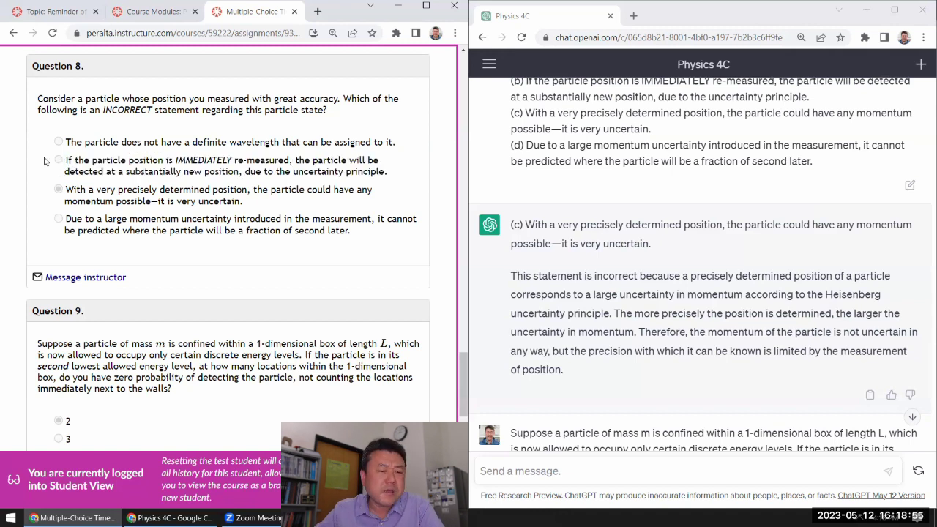
pyautogui.moveTo(48, 162); pyautogui.dragTo(401, 178)
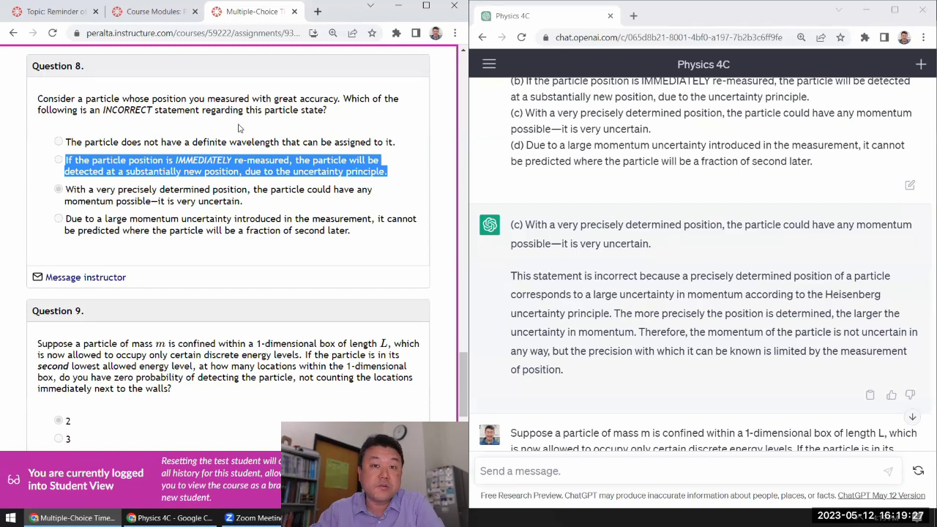
pyautogui.scroll(-3, 258, 233)
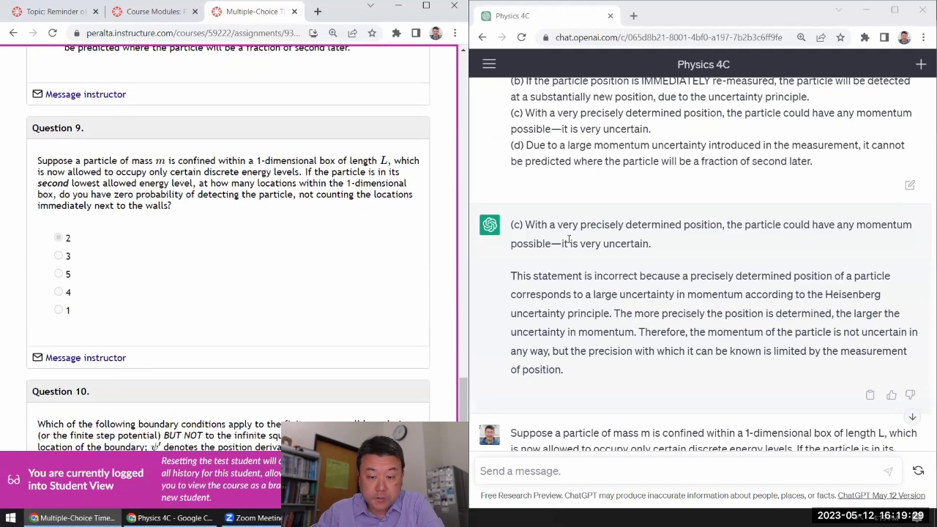
pyautogui.scroll(-5, 596, 236)
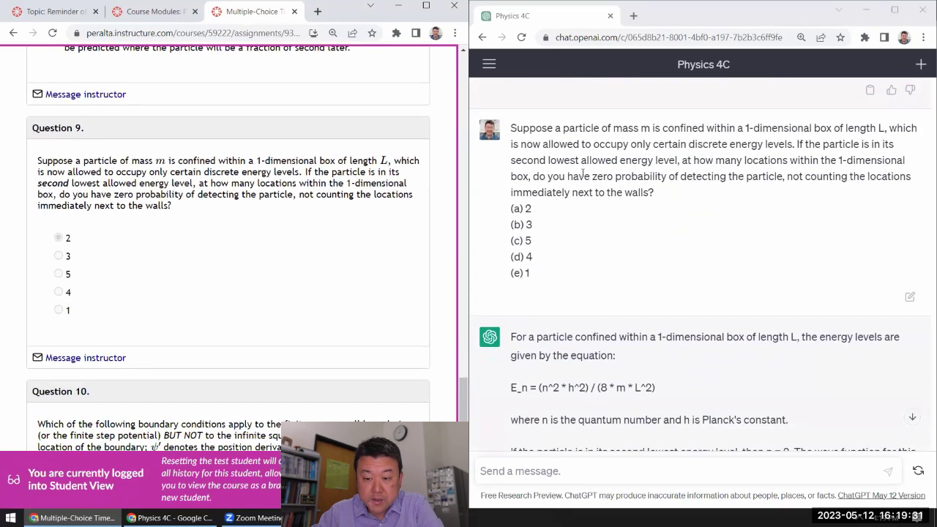
pyautogui.scroll(-2, 582, 174)
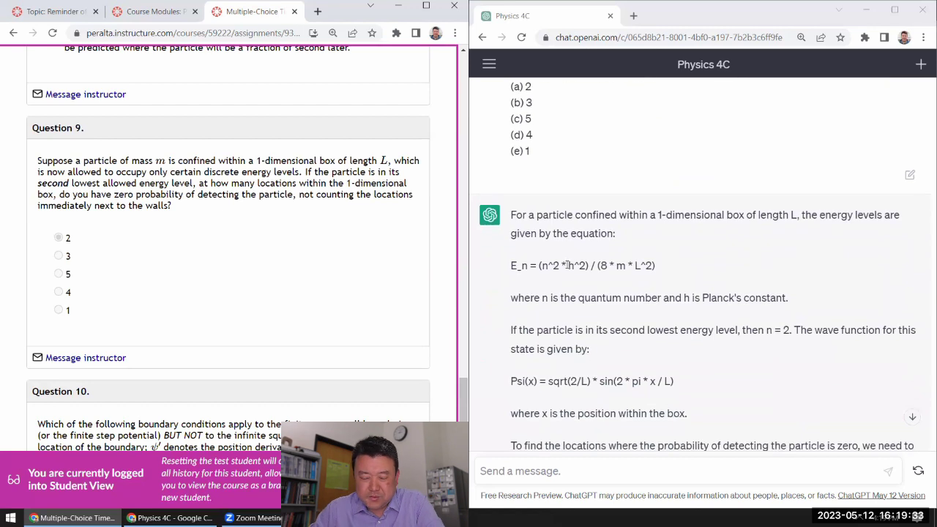
pyautogui.scroll(-2, 566, 265)
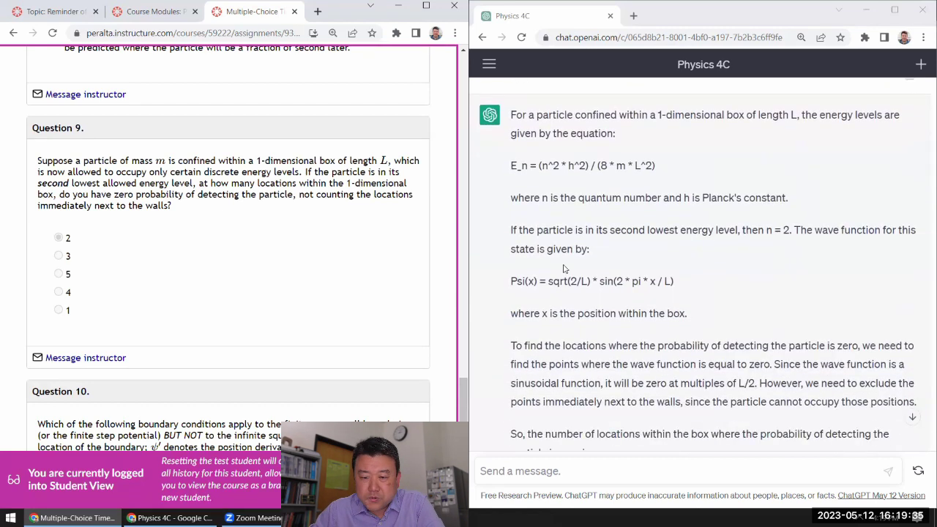
pyautogui.moveTo(511, 259); pyautogui.dragTo(712, 258)
pyautogui.scroll(-1, 713, 304)
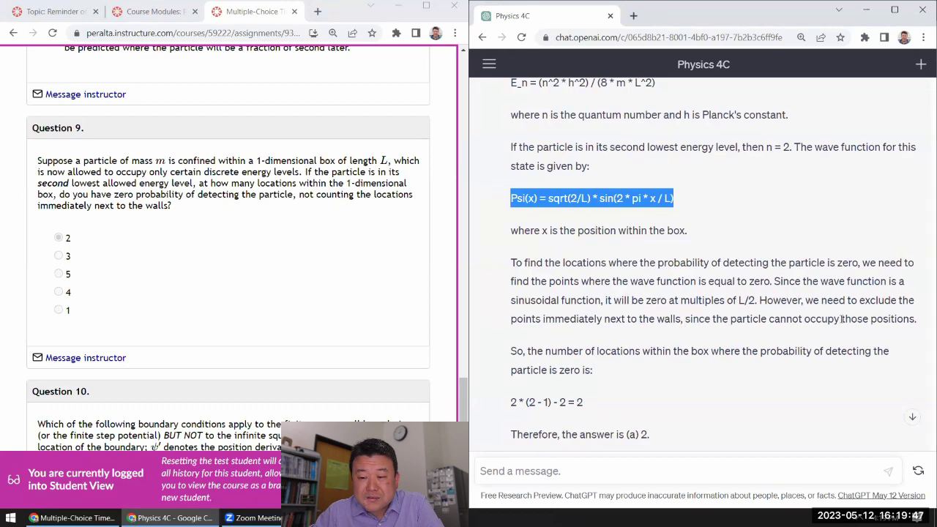
pyautogui.moveTo(921, 323); pyautogui.dragTo(760, 302)
pyautogui.click(686, 316)
pyautogui.moveTo(687, 316); pyautogui.dragTo(920, 319)
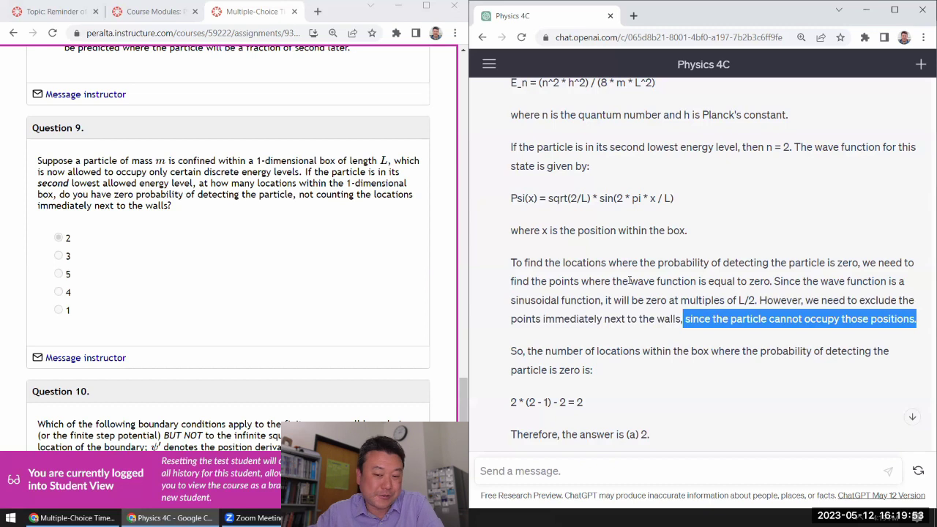
pyautogui.scroll(-1, 651, 275)
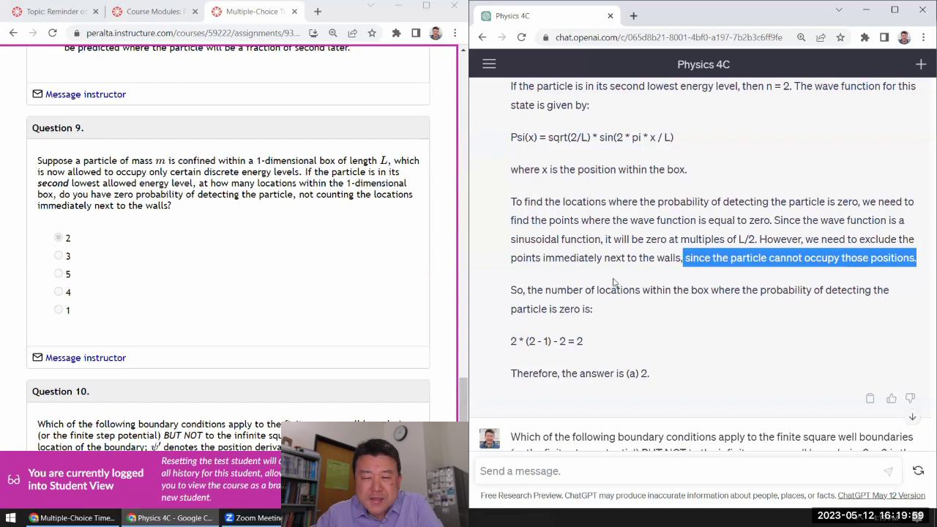
pyautogui.click(626, 253)
pyautogui.scroll(2, 627, 253)
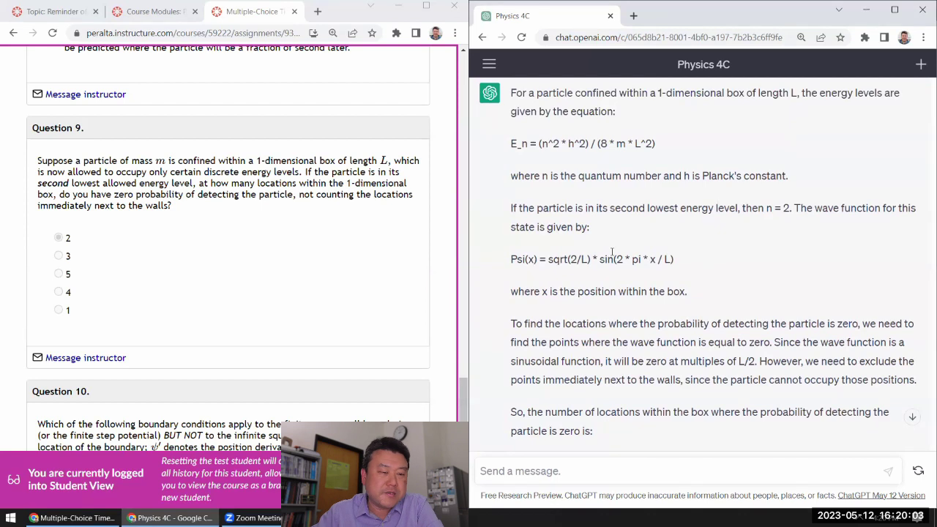
pyautogui.scroll(-1, 339, 253)
pyautogui.scroll(-1, 339, 253)
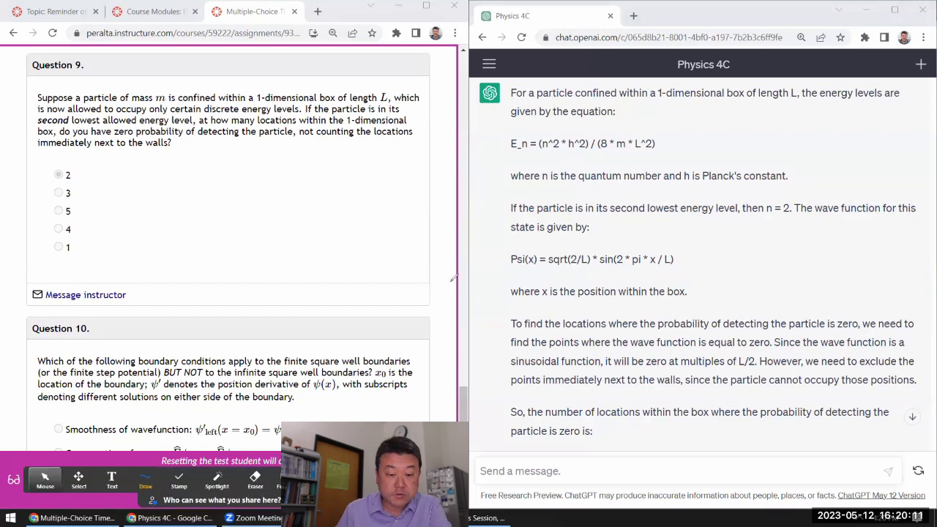
pyautogui.click(290, 478)
pyautogui.click(296, 393)
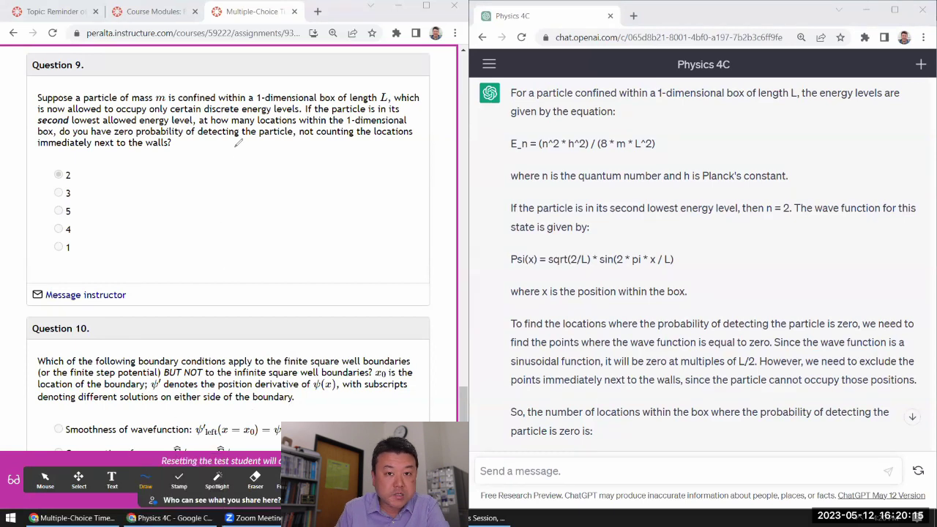
pyautogui.moveTo(239, 145)
pyautogui.mouseDown()
pyautogui.moveTo(241, 270)
pyautogui.moveTo(298, 272)
pyautogui.moveTo(326, 271)
pyautogui.moveTo(325, 144)
pyautogui.mouseUp()
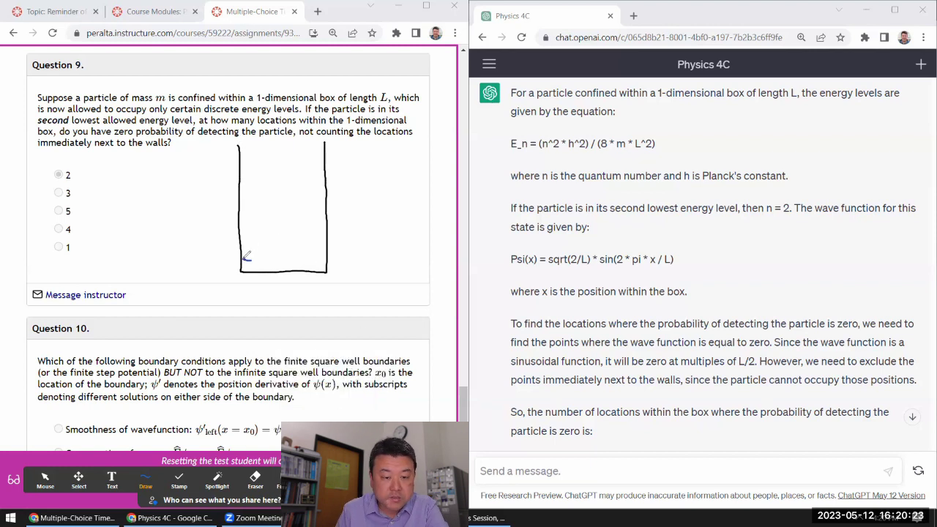
pyautogui.moveTo(245, 257); pyautogui.dragTo(326, 259)
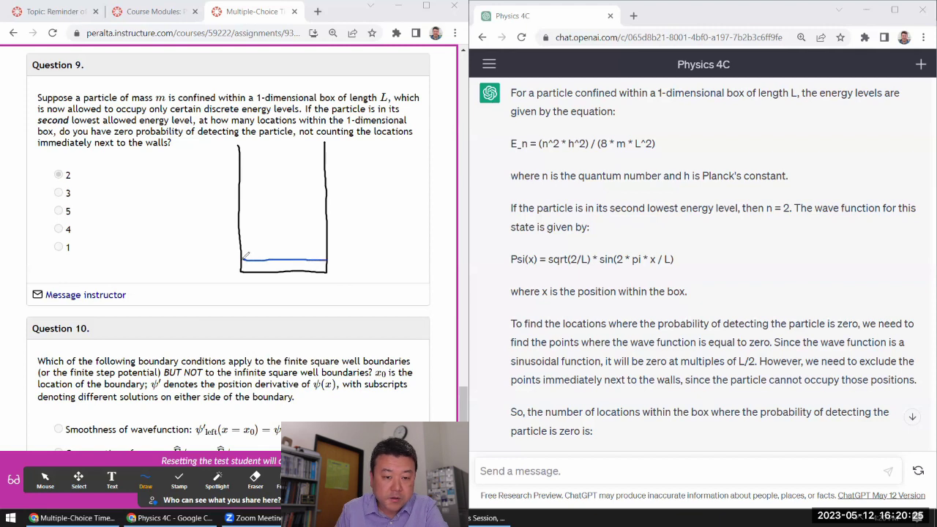
pyautogui.moveTo(245, 257)
pyautogui.mouseDown()
pyautogui.moveTo(281, 242)
pyautogui.moveTo(329, 257)
pyautogui.mouseUp()
pyautogui.moveTo(246, 257)
pyautogui.mouseDown()
pyautogui.moveTo(300, 275)
pyautogui.moveTo(331, 257)
pyautogui.mouseUp()
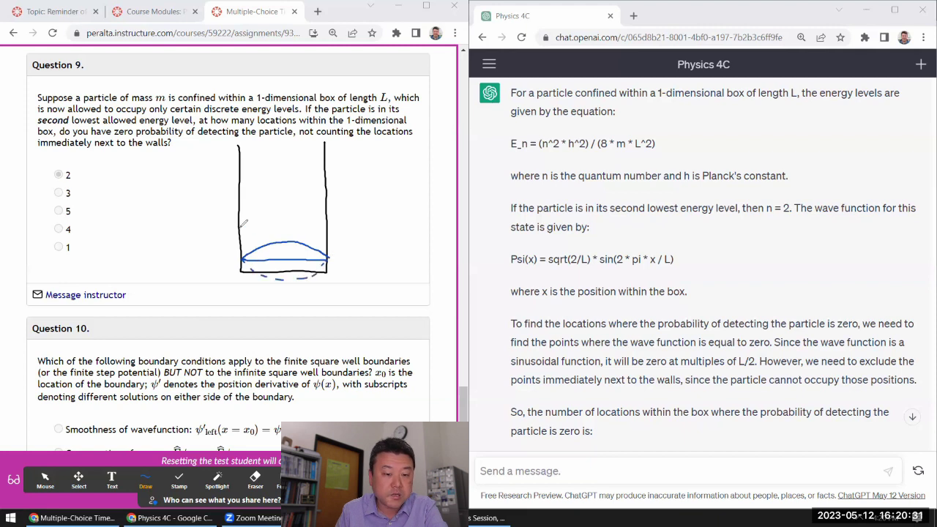
pyautogui.moveTo(246, 229)
pyautogui.mouseDown()
pyautogui.moveTo(331, 232)
pyautogui.moveTo(284, 232)
pyautogui.moveTo(306, 241)
pyautogui.moveTo(331, 231)
pyautogui.mouseUp()
pyautogui.moveTo(244, 223)
pyautogui.mouseDown()
pyautogui.moveTo(277, 239)
pyautogui.moveTo(300, 221)
pyautogui.moveTo(329, 227)
pyautogui.mouseUp()
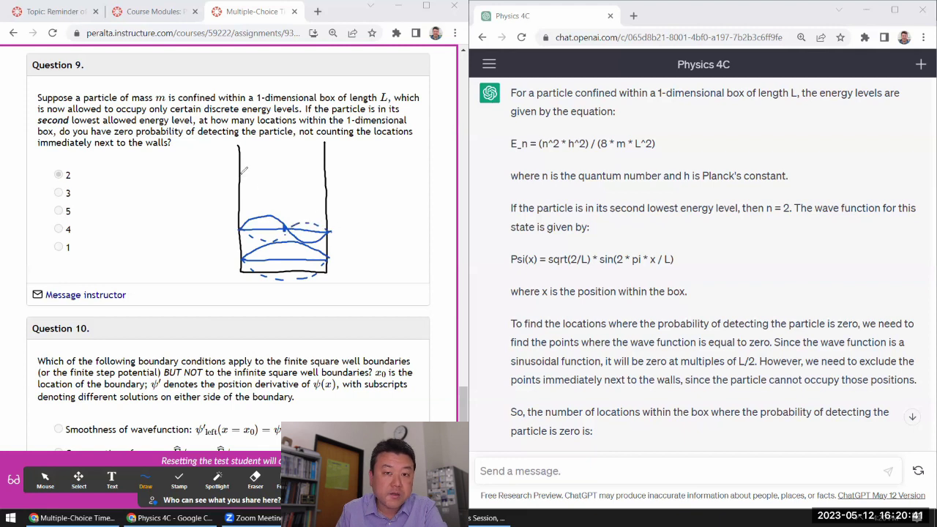
pyautogui.moveTo(240, 176); pyautogui.dragTo(328, 177)
pyautogui.moveTo(268, 173)
pyautogui.mouseDown()
pyautogui.moveTo(269, 182)
pyautogui.moveTo(301, 184)
pyautogui.mouseUp()
pyautogui.moveTo(243, 167)
pyautogui.mouseDown()
pyautogui.moveTo(293, 185)
pyautogui.moveTo(331, 176)
pyautogui.mouseUp()
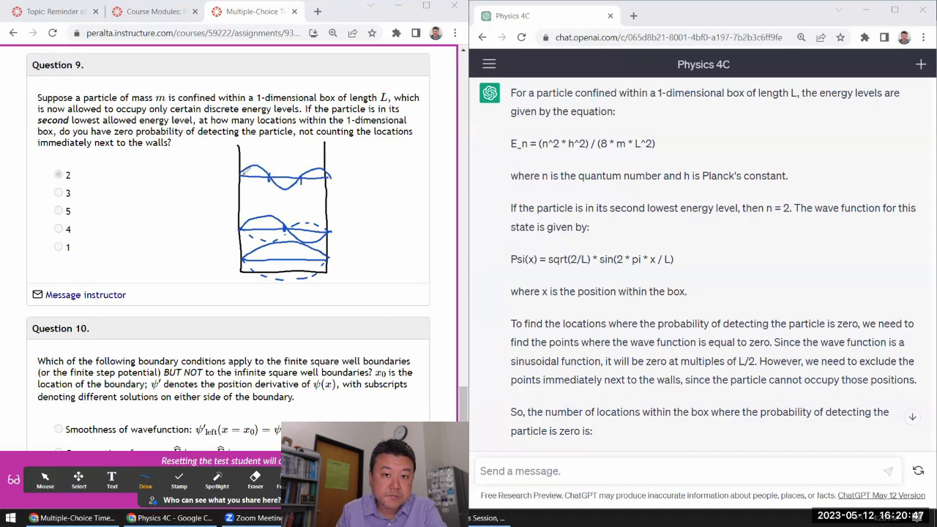
pyautogui.moveTo(243, 179); pyautogui.dragTo(251, 183)
pyautogui.moveTo(256, 183); pyautogui.dragTo(329, 178)
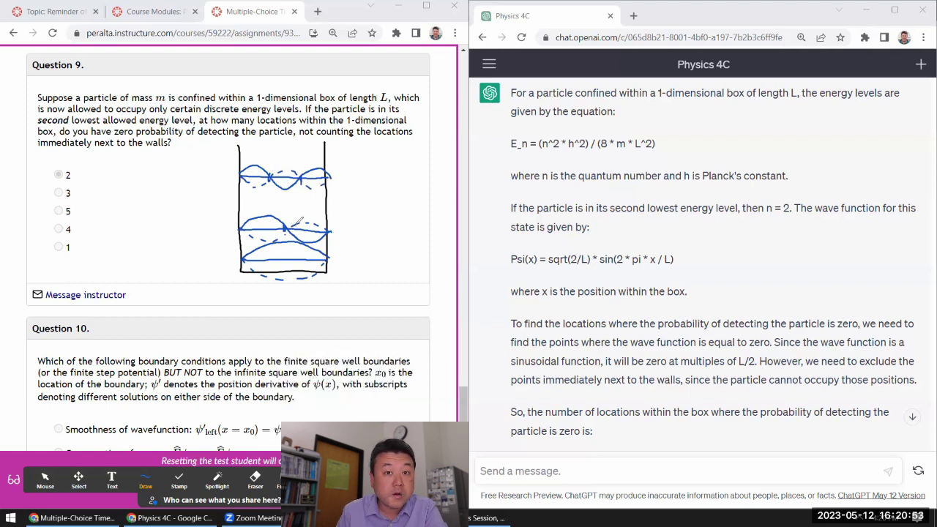
pyautogui.moveTo(277, 228); pyautogui.dragTo(286, 223)
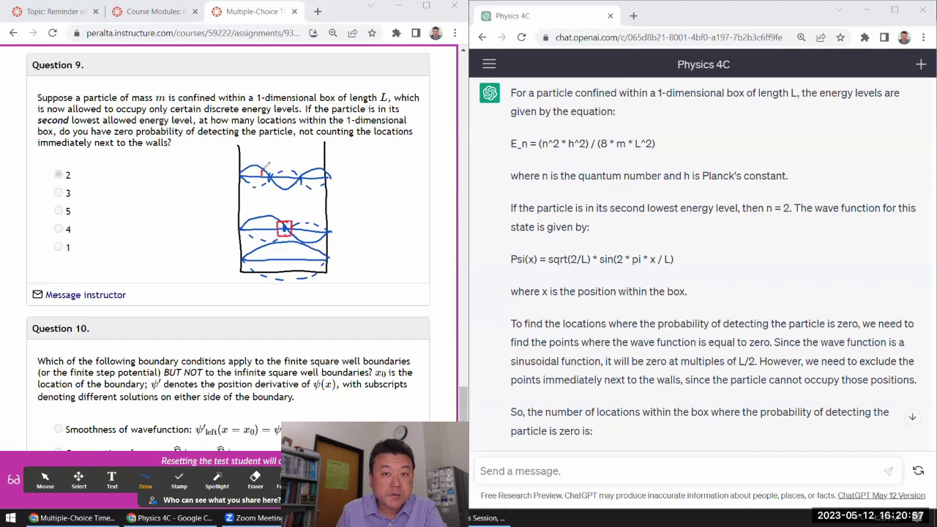
pyautogui.moveTo(264, 171)
pyautogui.mouseDown()
pyautogui.moveTo(307, 189)
pyautogui.moveTo(297, 167)
pyautogui.mouseUp()
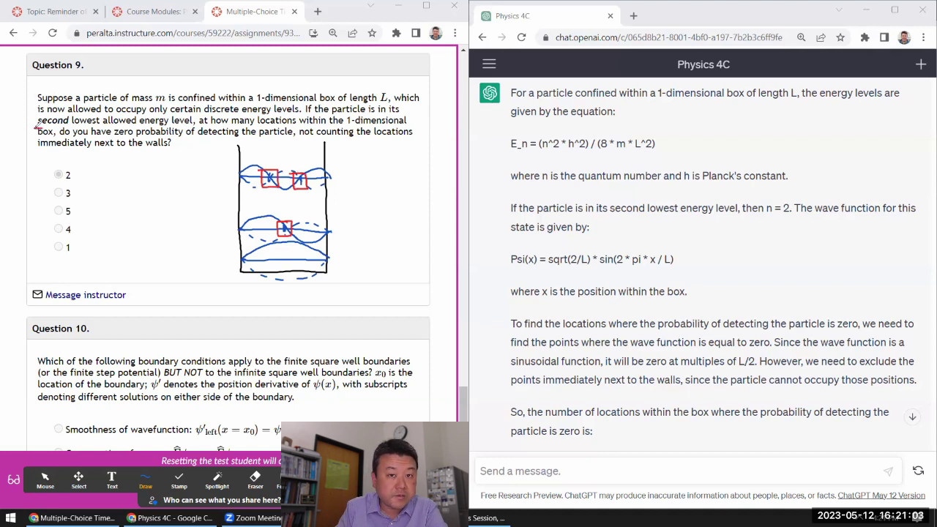
pyautogui.moveTo(37, 127); pyautogui.dragTo(194, 123)
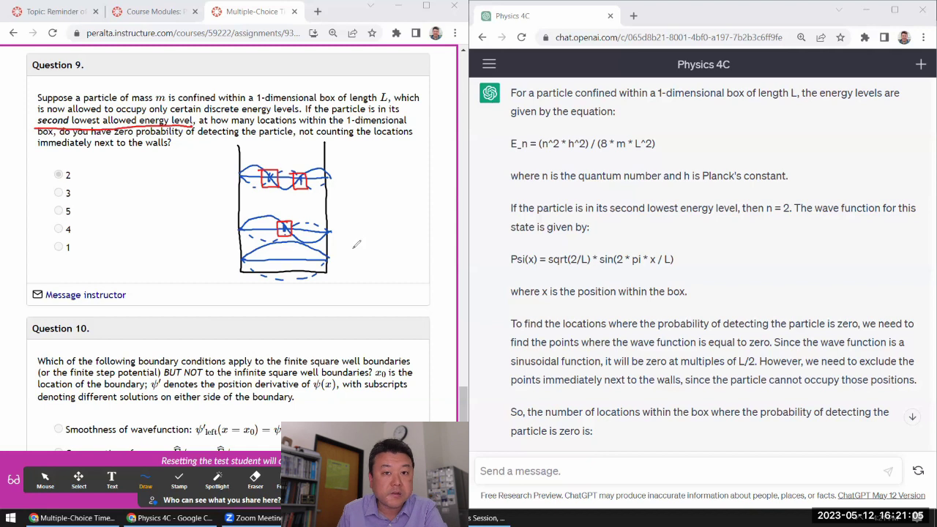
pyautogui.moveTo(285, 208)
pyautogui.mouseDown()
pyautogui.moveTo(273, 216)
pyautogui.moveTo(290, 208)
pyautogui.mouseUp()
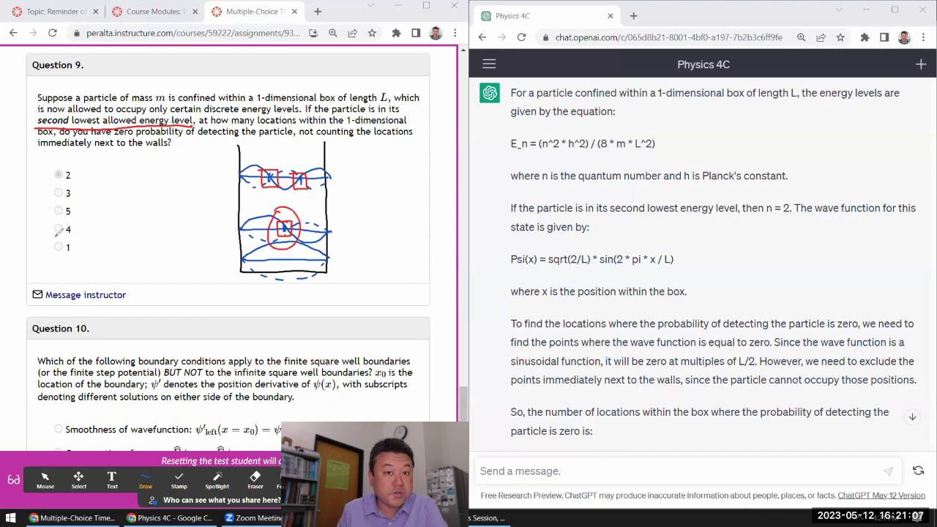
pyautogui.moveTo(46, 237)
pyautogui.mouseDown()
pyautogui.moveTo(67, 257)
pyautogui.moveTo(84, 237)
pyautogui.moveTo(44, 237)
pyautogui.mouseUp()
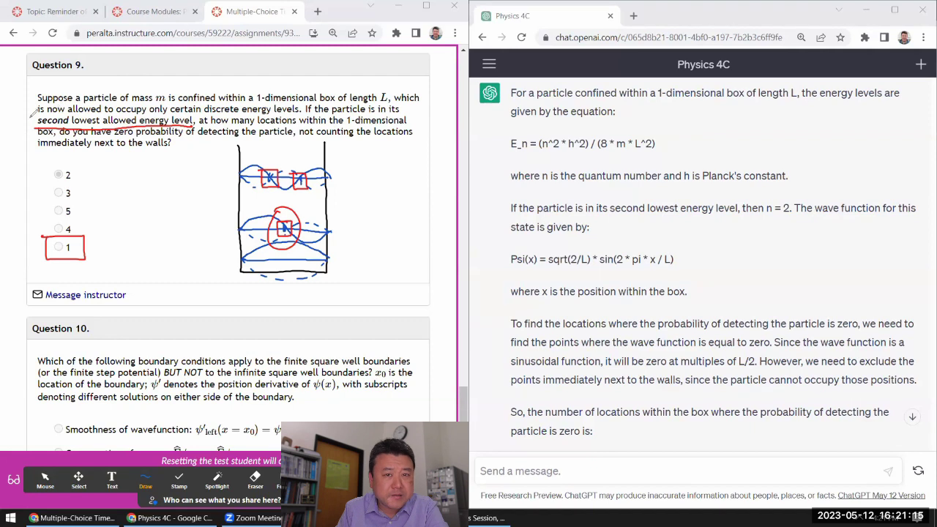
pyautogui.moveTo(53, 101); pyautogui.dragTo(71, 100)
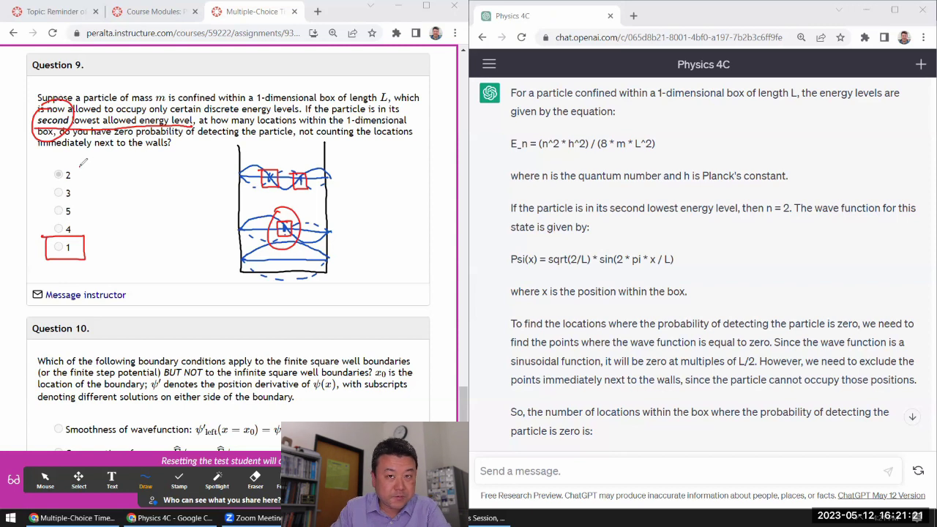
pyautogui.moveTo(77, 168)
pyautogui.mouseDown()
pyautogui.moveTo(136, 161)
pyautogui.moveTo(76, 191)
pyautogui.moveTo(139, 187)
pyautogui.moveTo(79, 219)
pyautogui.moveTo(82, 231)
pyautogui.moveTo(115, 230)
pyautogui.mouseUp()
pyautogui.moveTo(129, 211)
pyautogui.mouseDown()
pyautogui.moveTo(130, 229)
pyautogui.moveTo(144, 225)
pyautogui.mouseUp()
pyautogui.moveTo(86, 194); pyautogui.dragTo(76, 206)
pyautogui.moveTo(76, 206); pyautogui.dragTo(127, 203)
pyautogui.moveTo(139, 188)
pyautogui.mouseDown()
pyautogui.moveTo(136, 205)
pyautogui.moveTo(153, 205)
pyautogui.mouseUp()
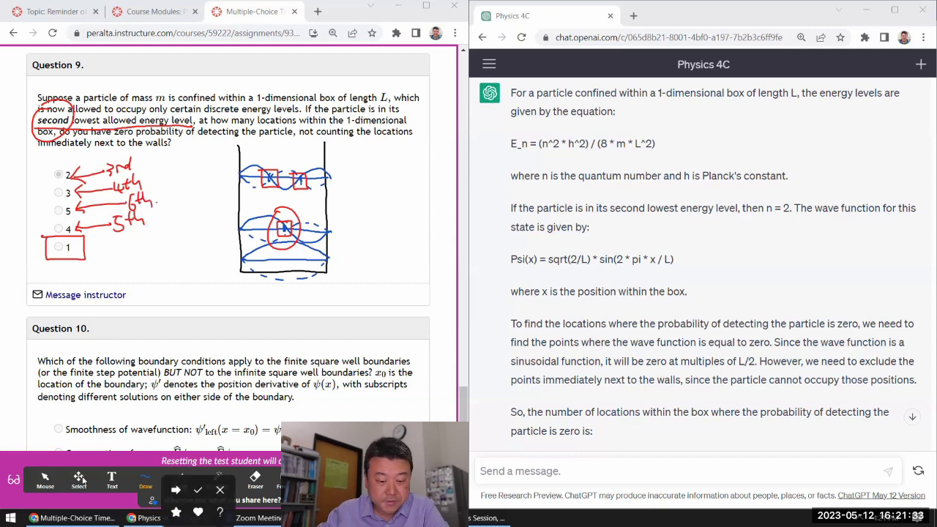
pyautogui.click(255, 480)
pyautogui.click(46, 480)
pyautogui.scroll(-3, 139, 358)
pyautogui.scroll(-1, 139, 359)
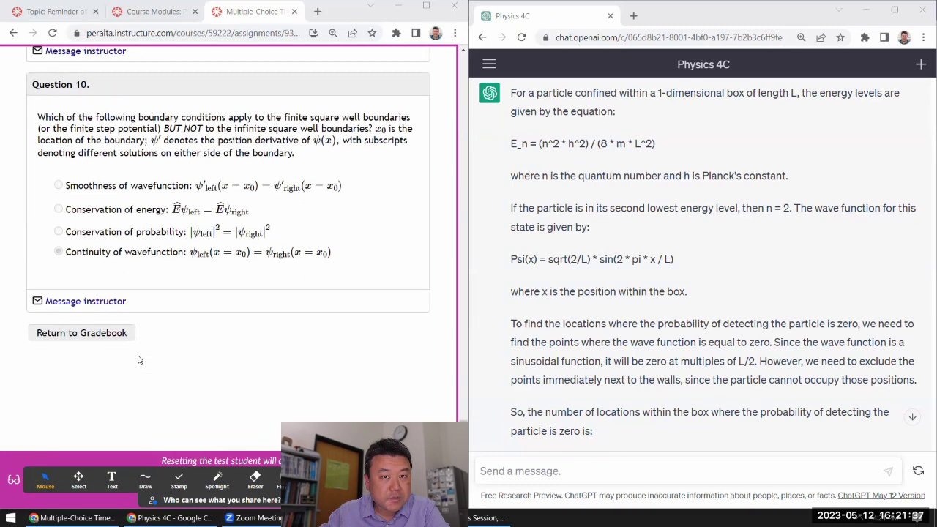
pyautogui.scroll(-1, 139, 360)
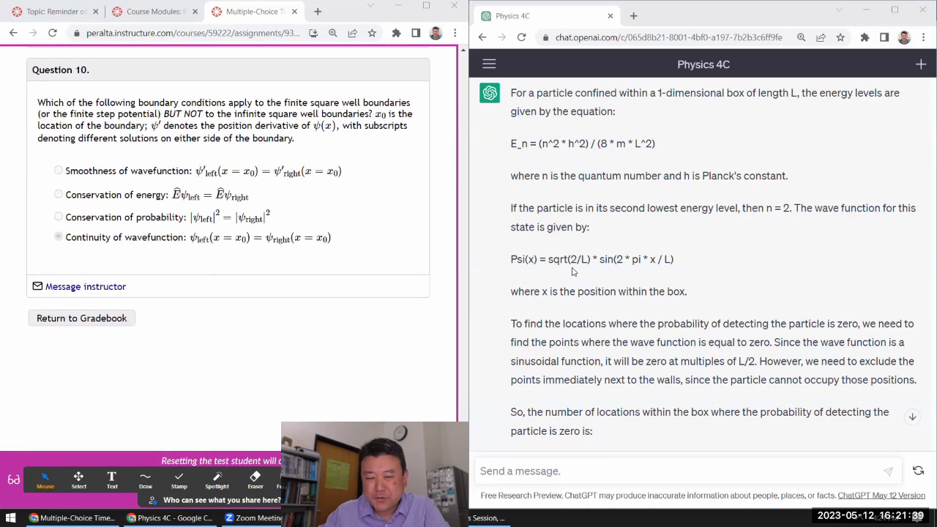
pyautogui.scroll(-4, 573, 265)
pyautogui.scroll(-2, 576, 262)
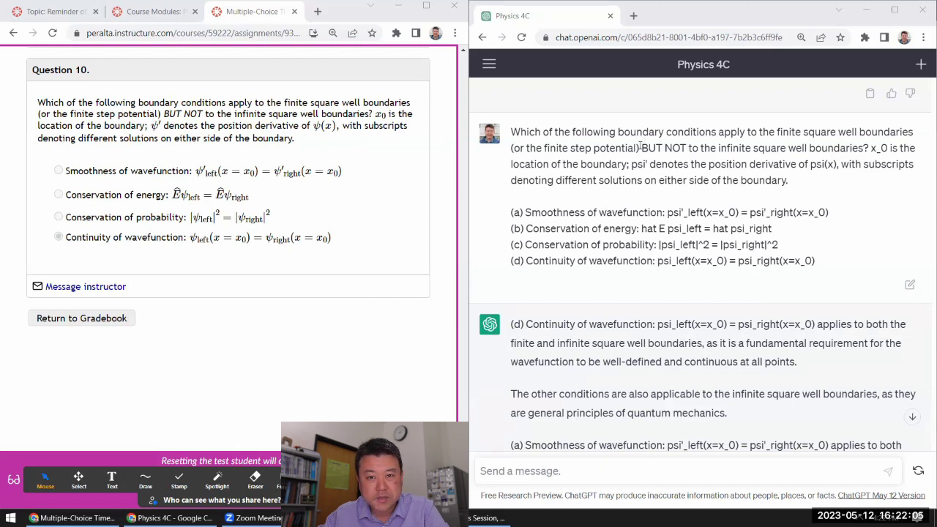
pyautogui.moveTo(642, 145); pyautogui.dragTo(686, 148)
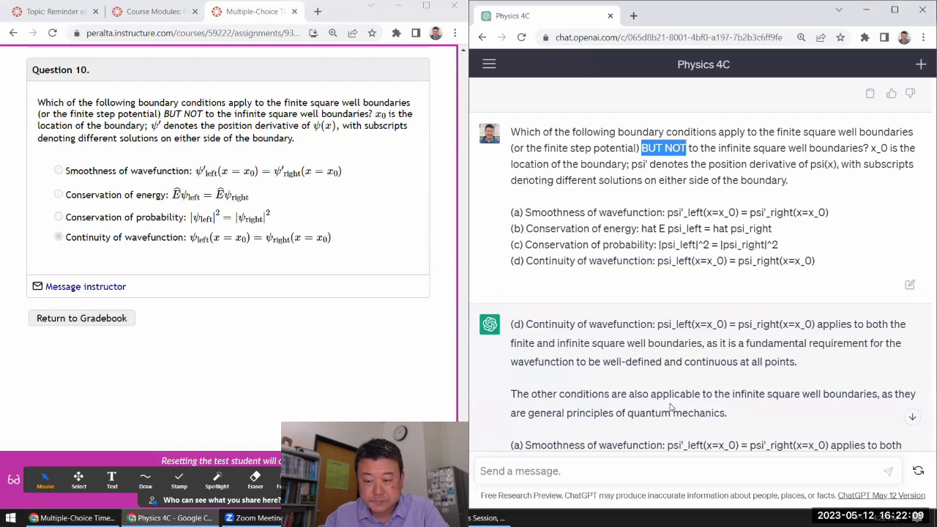
pyautogui.moveTo(727, 414); pyautogui.dragTo(514, 393)
pyautogui.moveTo(511, 324); pyautogui.dragTo(802, 371)
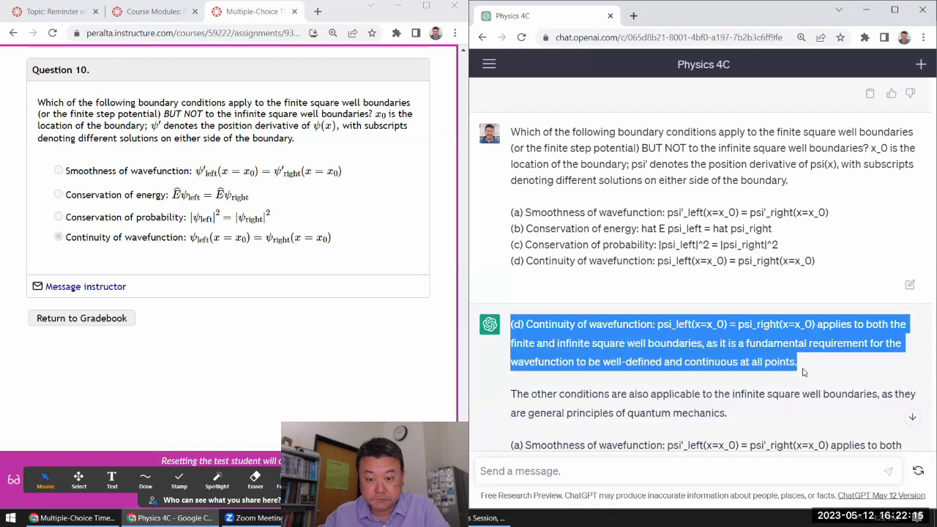
pyautogui.scroll(-3, 802, 372)
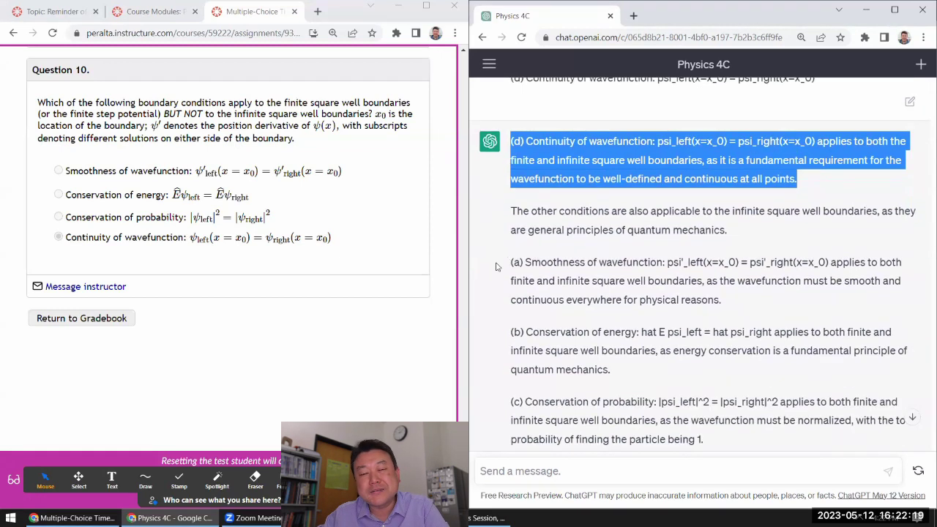
pyautogui.moveTo(65, 171); pyautogui.dragTo(368, 172)
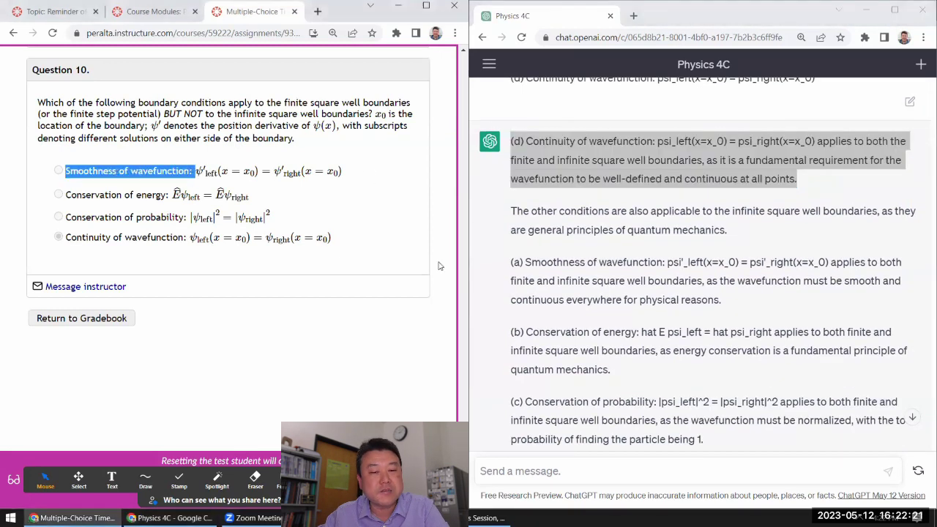
pyautogui.moveTo(511, 264); pyautogui.dragTo(740, 306)
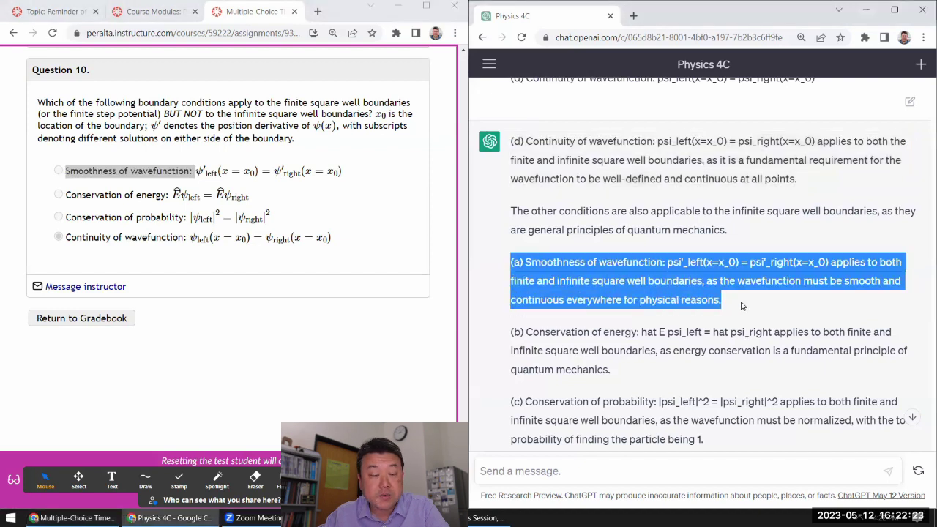
pyautogui.click(741, 306)
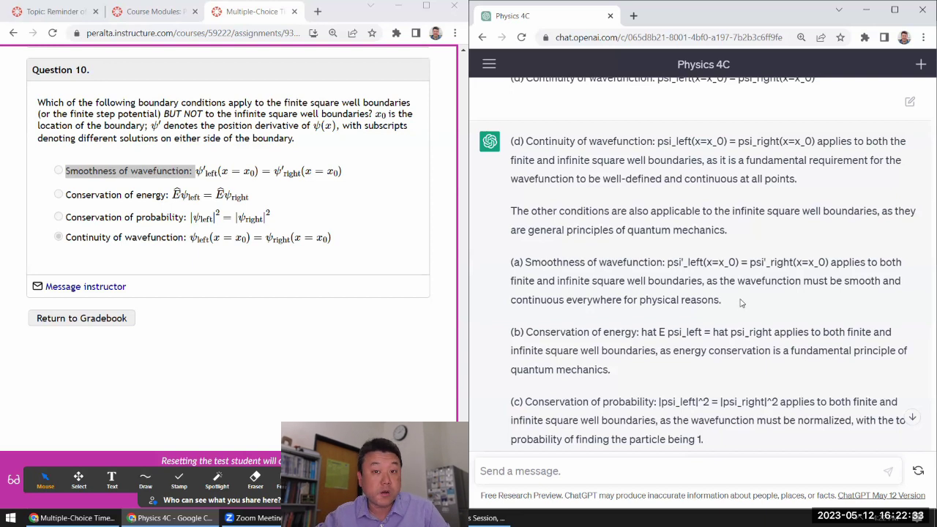
pyautogui.moveTo(666, 263); pyautogui.dragTo(833, 265)
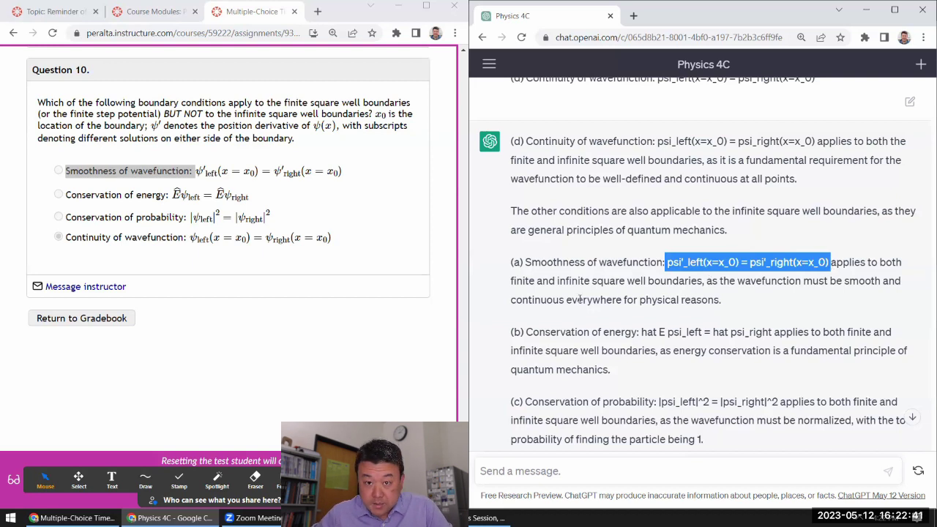
pyautogui.moveTo(556, 281); pyautogui.dragTo(707, 285)
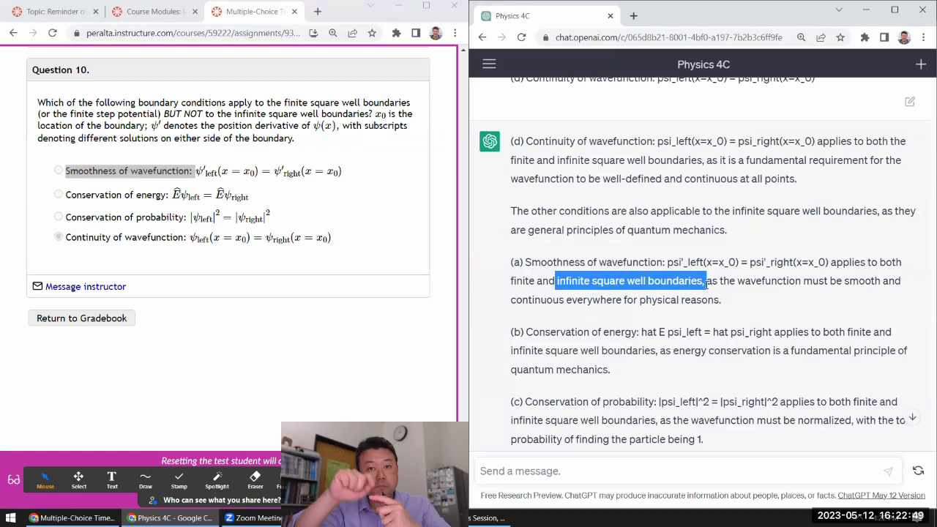
pyautogui.click(580, 294)
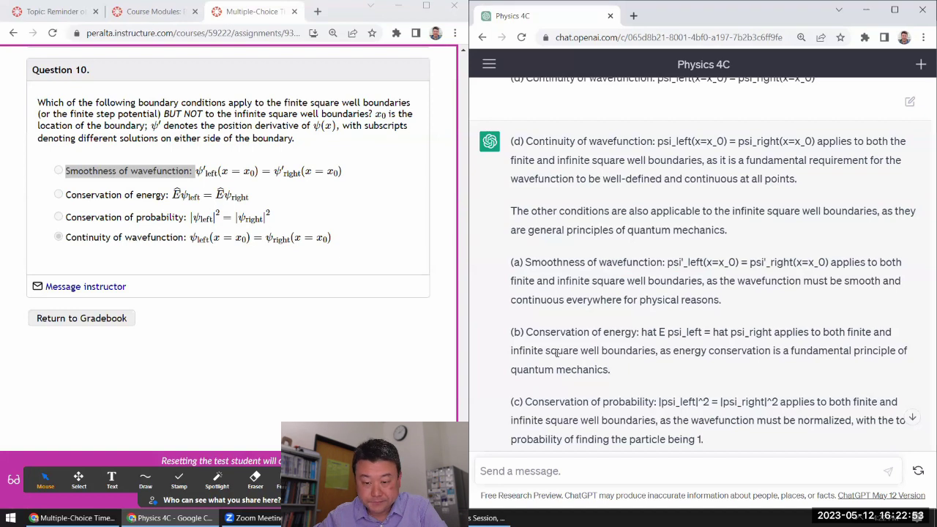
pyautogui.moveTo(527, 337); pyautogui.dragTo(571, 369)
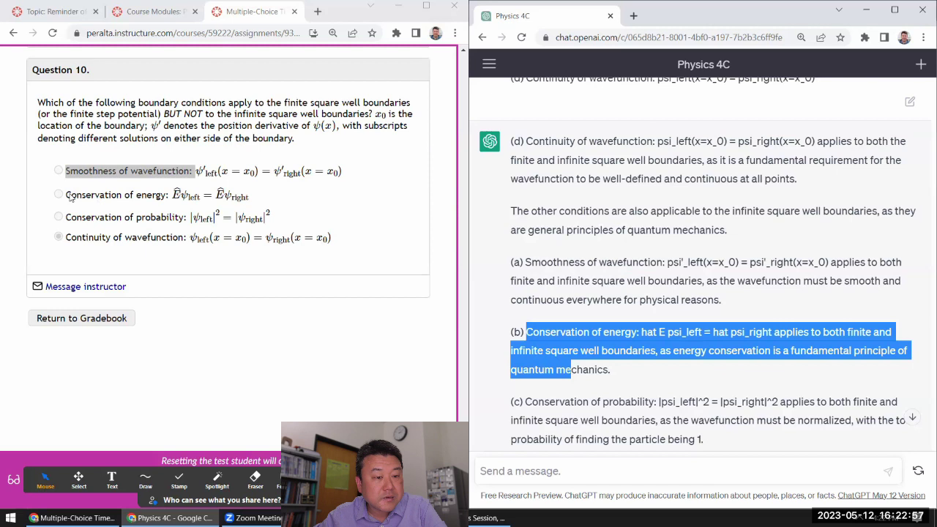
pyautogui.moveTo(66, 196); pyautogui.dragTo(262, 188)
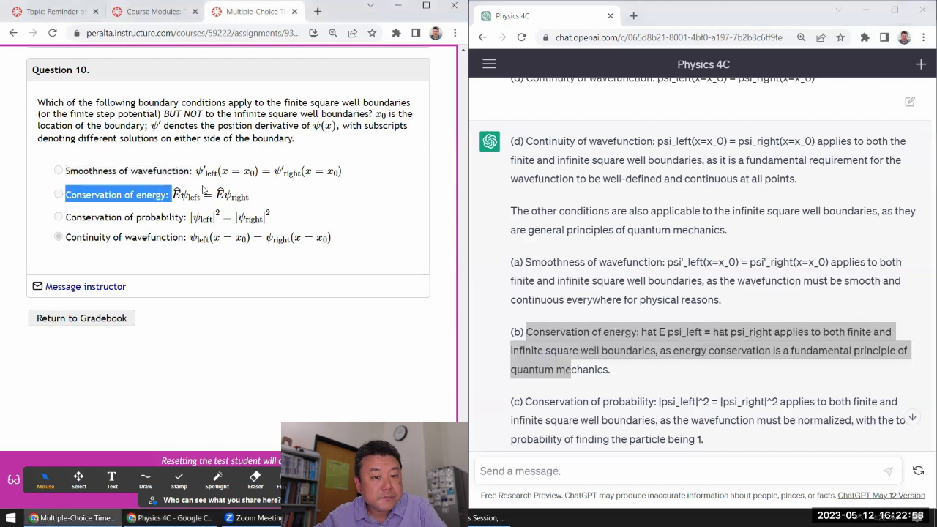
pyautogui.click(268, 201)
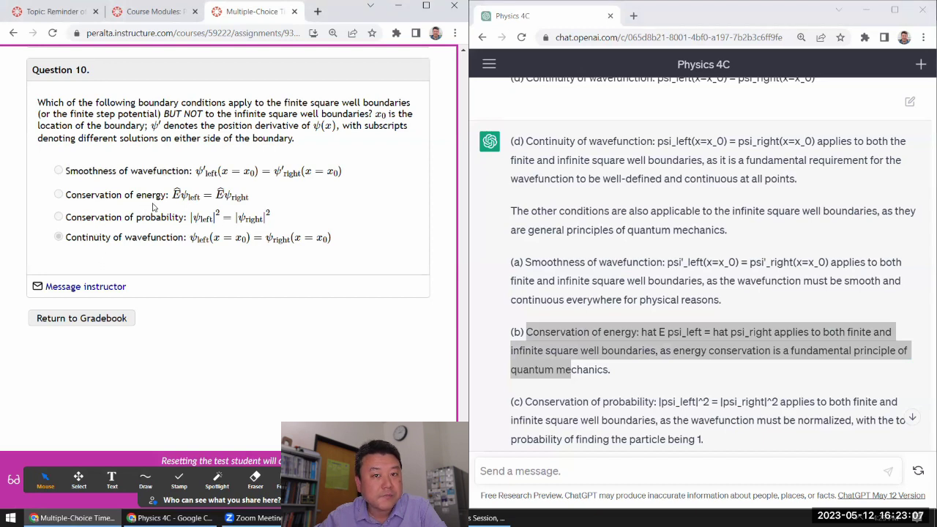
pyautogui.moveTo(172, 198); pyautogui.dragTo(286, 203)
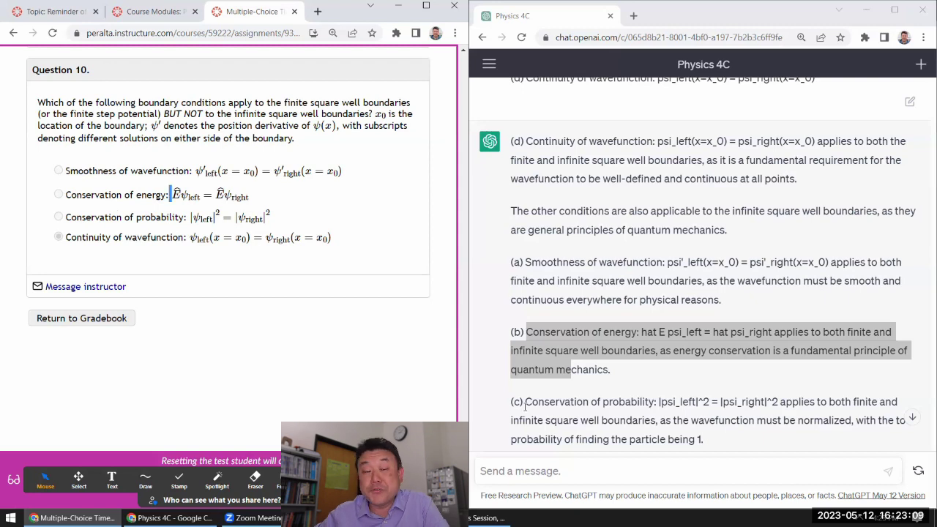
pyautogui.click(591, 371)
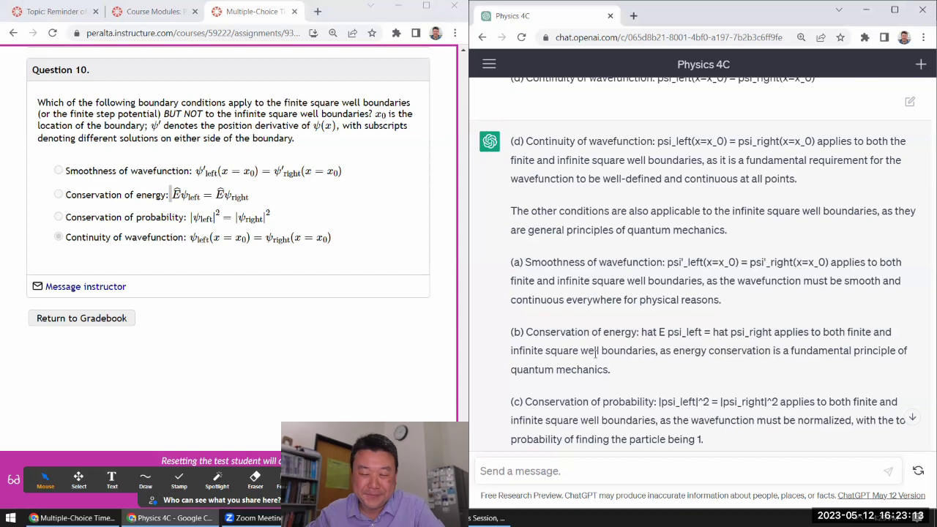
pyautogui.scroll(-1, 588, 352)
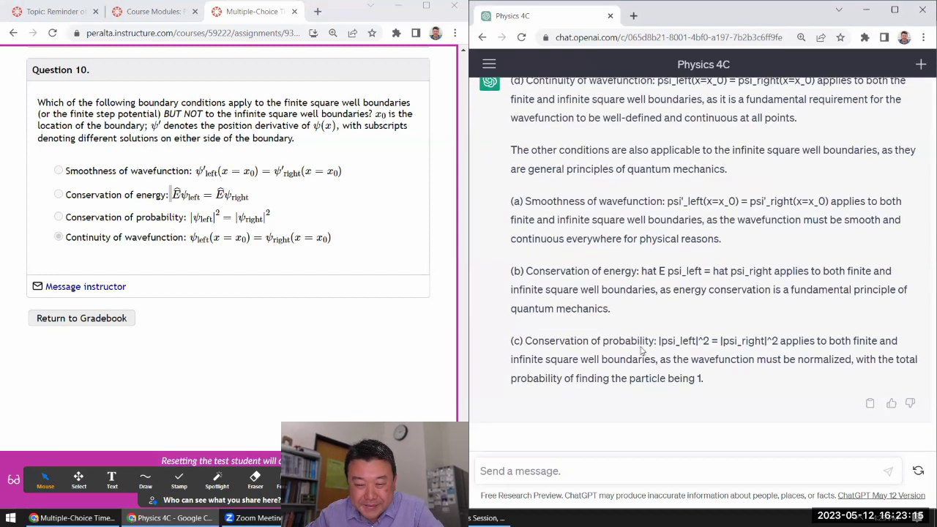
pyautogui.click(170, 192)
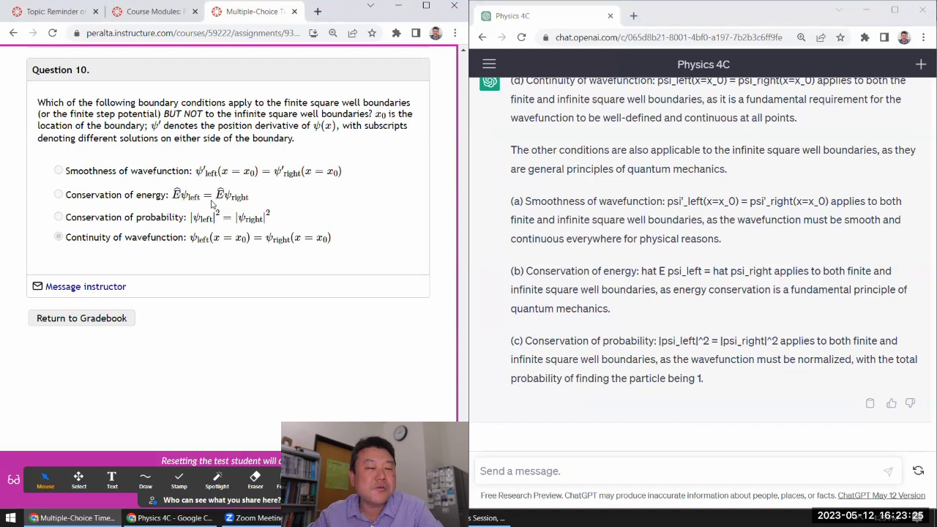
pyautogui.moveTo(164, 199); pyautogui.dragTo(274, 199)
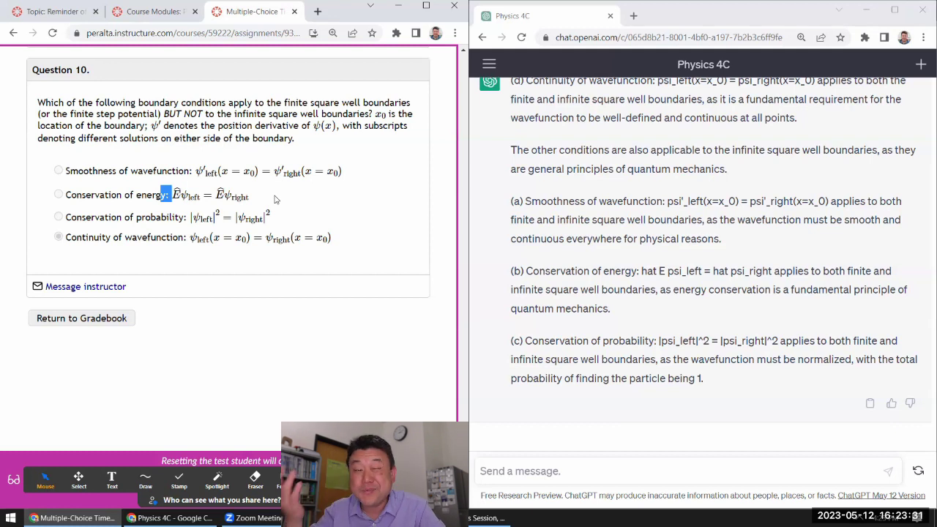
pyautogui.click(282, 238)
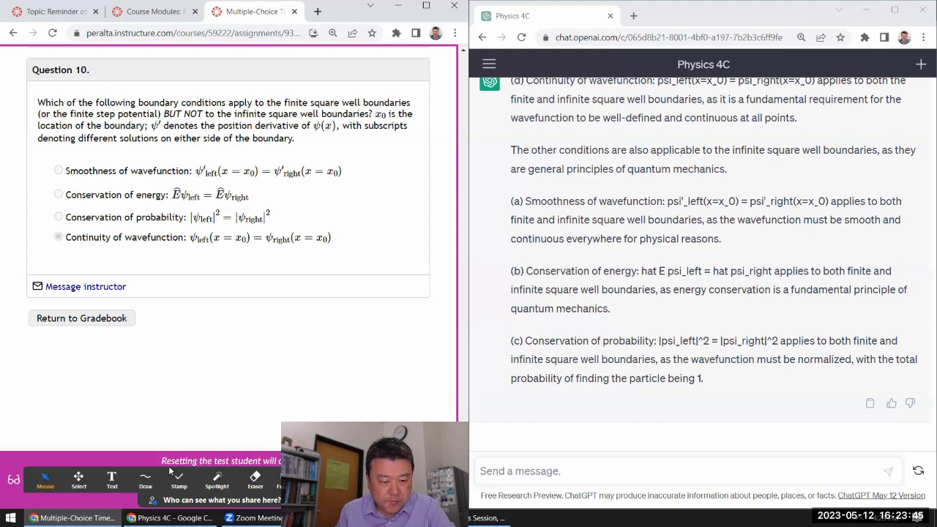
pyautogui.click(145, 479)
pyautogui.moveTo(189, 280)
pyautogui.mouseDown()
pyautogui.moveTo(192, 298)
pyautogui.moveTo(189, 275)
pyautogui.mouseUp()
pyautogui.moveTo(203, 285)
pyautogui.mouseDown()
pyautogui.moveTo(233, 299)
pyautogui.moveTo(234, 270)
pyautogui.mouseUp()
pyautogui.moveTo(243, 265); pyautogui.dragTo(251, 270)
pyautogui.moveTo(219, 299)
pyautogui.mouseDown()
pyautogui.moveTo(255, 297)
pyautogui.moveTo(238, 316)
pyautogui.mouseUp()
pyautogui.moveTo(240, 317)
pyautogui.mouseDown()
pyautogui.moveTo(285, 290)
pyautogui.moveTo(281, 302)
pyautogui.moveTo(309, 272)
pyautogui.moveTo(316, 296)
pyautogui.mouseUp()
pyautogui.moveTo(325, 281)
pyautogui.mouseDown()
pyautogui.moveTo(334, 291)
pyautogui.moveTo(325, 292)
pyautogui.mouseUp()
pyautogui.moveTo(326, 278); pyautogui.dragTo(341, 294)
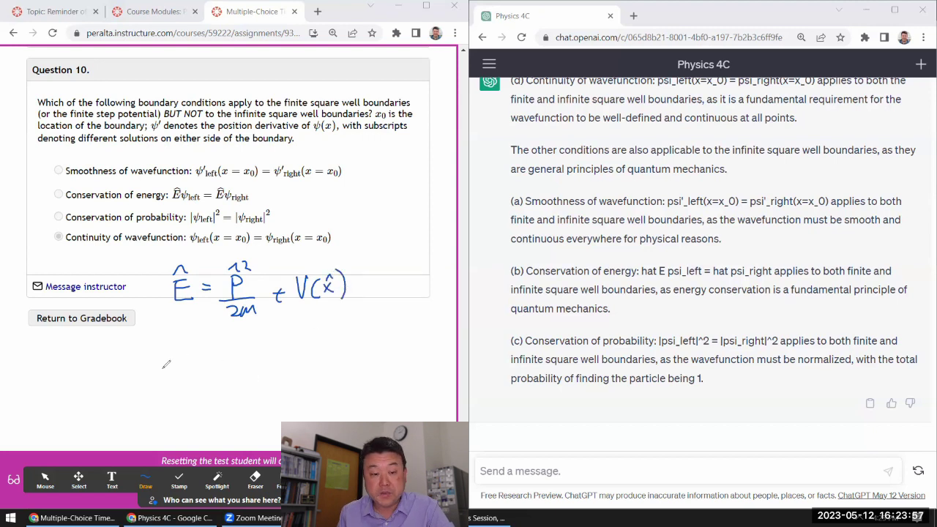
pyautogui.moveTo(198, 360); pyautogui.dragTo(212, 360)
pyautogui.moveTo(200, 367)
pyautogui.mouseDown()
pyautogui.moveTo(258, 361)
pyautogui.moveTo(257, 344)
pyautogui.moveTo(265, 353)
pyautogui.moveTo(279, 337)
pyautogui.moveTo(295, 359)
pyautogui.moveTo(263, 382)
pyautogui.moveTo(291, 385)
pyautogui.moveTo(293, 372)
pyautogui.mouseUp()
pyautogui.moveTo(232, 361)
pyautogui.mouseDown()
pyautogui.moveTo(260, 360)
pyautogui.moveTo(242, 385)
pyautogui.moveTo(257, 383)
pyautogui.mouseUp()
pyautogui.moveTo(313, 357); pyautogui.dragTo(329, 356)
pyautogui.moveTo(324, 349)
pyautogui.mouseDown()
pyautogui.moveTo(325, 364)
pyautogui.moveTo(347, 363)
pyautogui.moveTo(355, 338)
pyautogui.moveTo(361, 362)
pyautogui.mouseUp()
pyautogui.moveTo(367, 347)
pyautogui.mouseDown()
pyautogui.moveTo(377, 359)
pyautogui.moveTo(367, 359)
pyautogui.moveTo(373, 341)
pyautogui.mouseUp()
pyautogui.moveTo(382, 336); pyautogui.dragTo(384, 366)
pyautogui.click(280, 479)
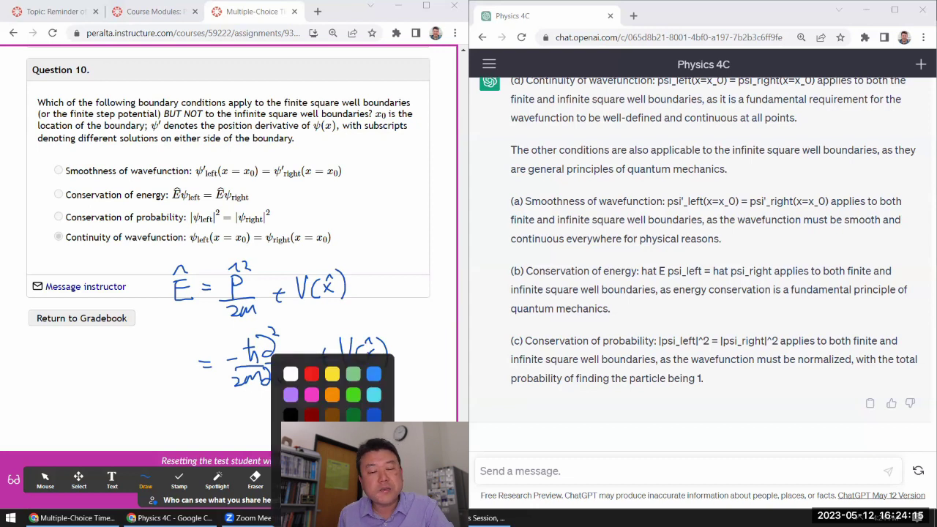
pyautogui.moveTo(187, 206); pyautogui.dragTo(198, 206)
pyautogui.moveTo(213, 192); pyautogui.dragTo(208, 201)
pyautogui.hotkey('ctrl', 'z')
pyautogui.moveTo(341, 378)
pyautogui.mouseDown()
pyautogui.moveTo(391, 377)
pyautogui.moveTo(412, 351)
pyautogui.moveTo(407, 381)
pyautogui.mouseUp()
pyautogui.moveTo(403, 330); pyautogui.dragTo(411, 328)
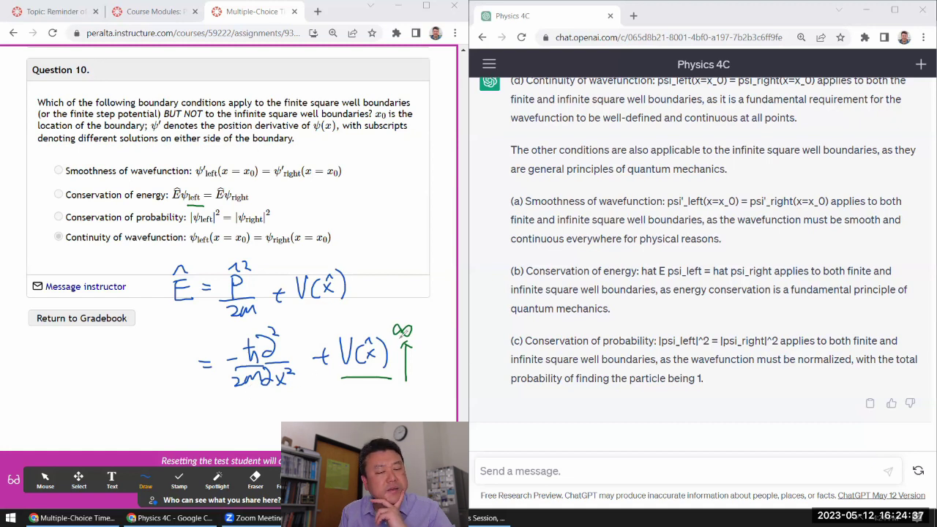
pyautogui.moveTo(220, 322); pyautogui.dragTo(221, 382)
pyautogui.moveTo(408, 308); pyautogui.dragTo(405, 390)
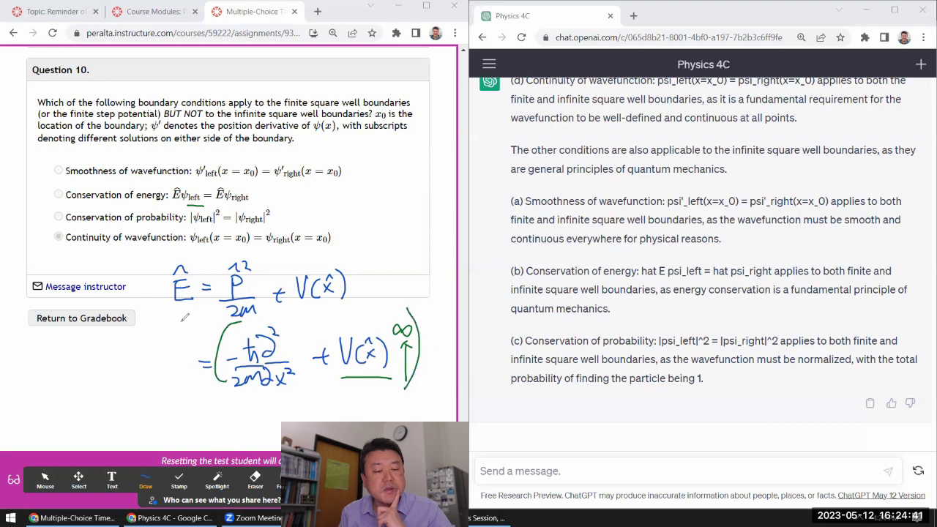
pyautogui.moveTo(191, 271)
pyautogui.mouseDown()
pyautogui.moveTo(207, 271)
pyautogui.moveTo(197, 315)
pyautogui.mouseUp()
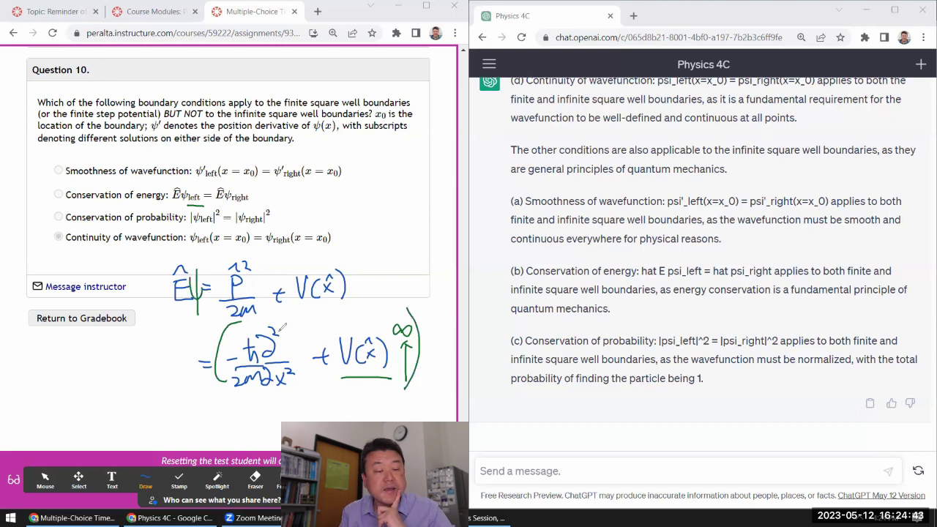
pyautogui.moveTo(429, 325)
pyautogui.mouseDown()
pyautogui.moveTo(431, 336)
pyautogui.moveTo(442, 323)
pyautogui.moveTo(426, 399)
pyautogui.moveTo(435, 401)
pyautogui.mouseUp()
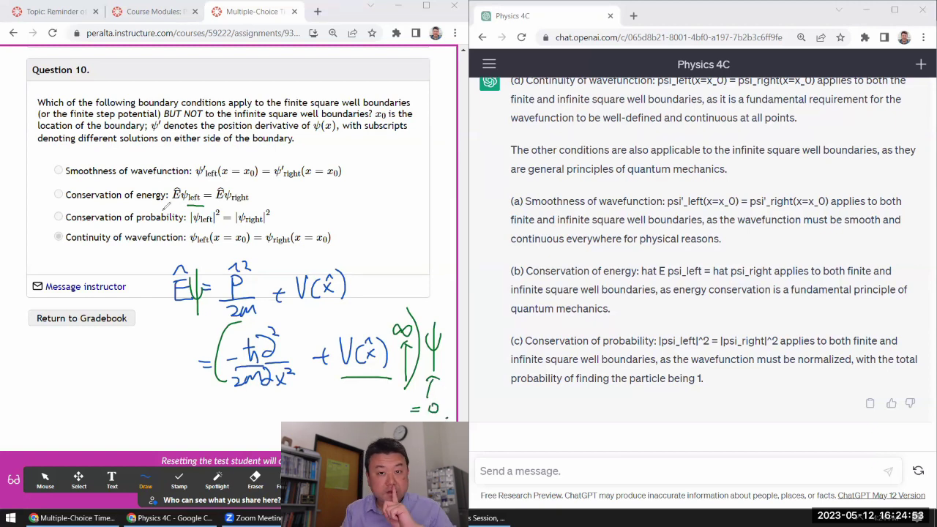
pyautogui.moveTo(393, 147)
pyautogui.mouseDown()
pyautogui.moveTo(390, 244)
pyautogui.moveTo(423, 247)
pyautogui.mouseUp()
pyautogui.moveTo(355, 132)
pyautogui.mouseDown()
pyautogui.moveTo(414, 146)
pyautogui.moveTo(422, 139)
pyautogui.moveTo(429, 163)
pyautogui.moveTo(444, 143)
pyautogui.moveTo(452, 147)
pyautogui.mouseUp()
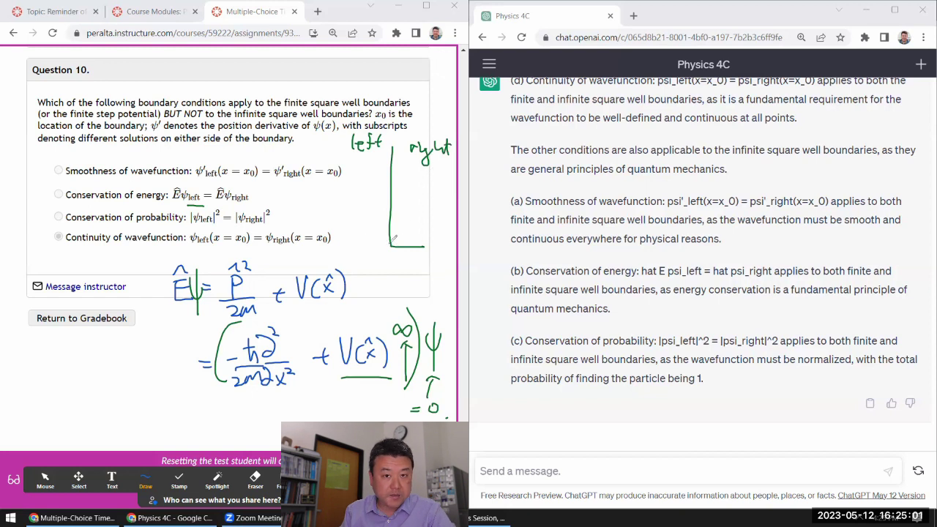
pyautogui.moveTo(353, 246); pyautogui.dragTo(366, 246)
pyautogui.moveTo(375, 246); pyautogui.dragTo(435, 246)
pyautogui.moveTo(337, 216); pyautogui.dragTo(358, 218)
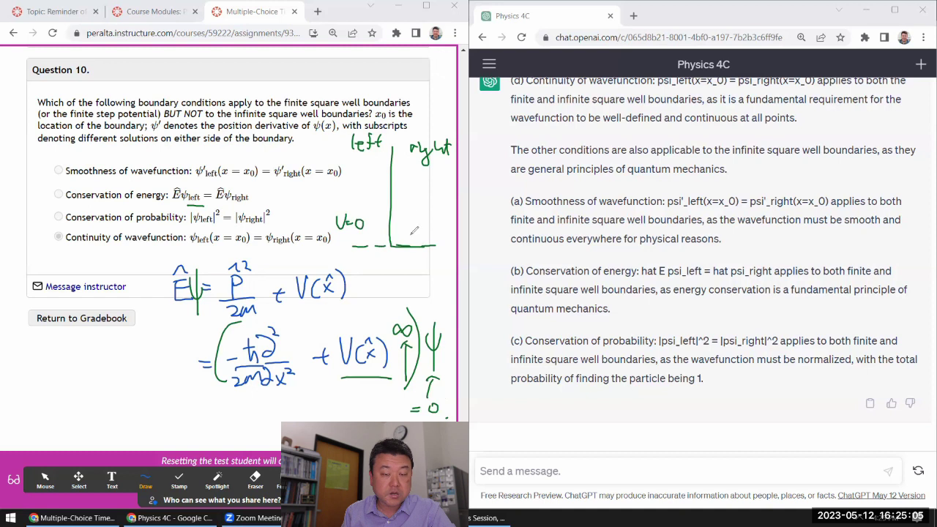
pyautogui.moveTo(407, 209)
pyautogui.mouseDown()
pyautogui.moveTo(408, 225)
pyautogui.moveTo(430, 198)
pyautogui.moveTo(447, 213)
pyautogui.moveTo(414, 231)
pyautogui.moveTo(450, 232)
pyautogui.mouseUp()
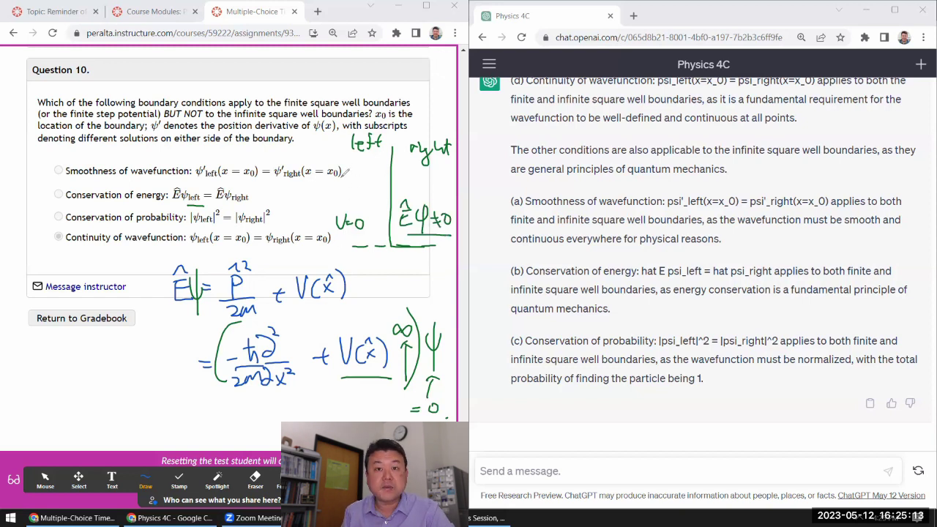
pyautogui.moveTo(338, 180)
pyautogui.mouseDown()
pyautogui.moveTo(366, 187)
pyautogui.moveTo(358, 180)
pyautogui.moveTo(365, 194)
pyautogui.moveTo(375, 177)
pyautogui.moveTo(380, 197)
pyautogui.mouseUp()
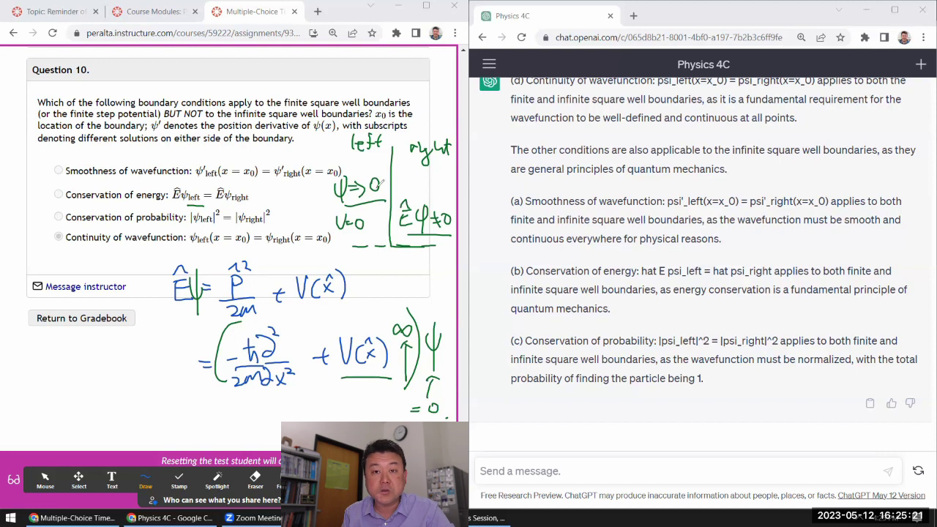
pyautogui.moveTo(354, 153)
pyautogui.mouseDown()
pyautogui.moveTo(351, 167)
pyautogui.moveTo(366, 149)
pyautogui.moveTo(364, 165)
pyautogui.moveTo(378, 158)
pyautogui.moveTo(394, 170)
pyautogui.mouseUp()
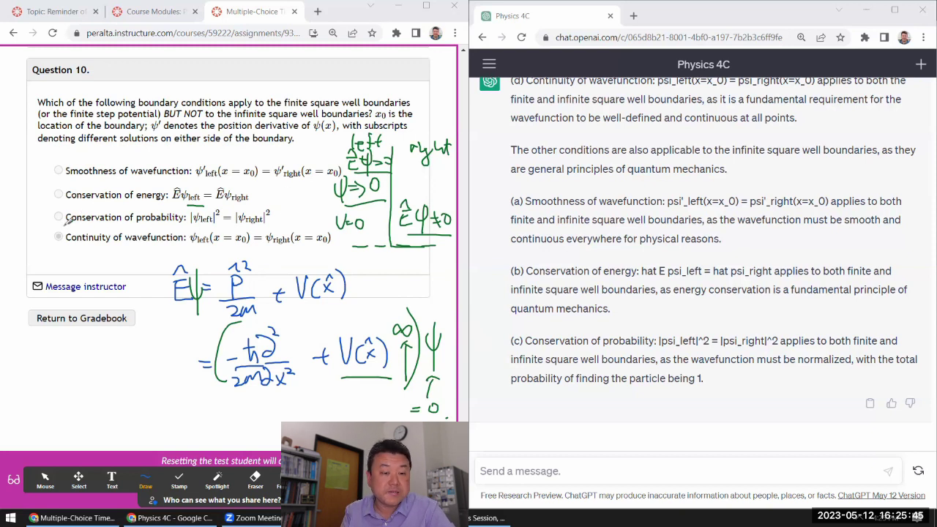
pyautogui.moveTo(65, 228); pyautogui.dragTo(278, 230)
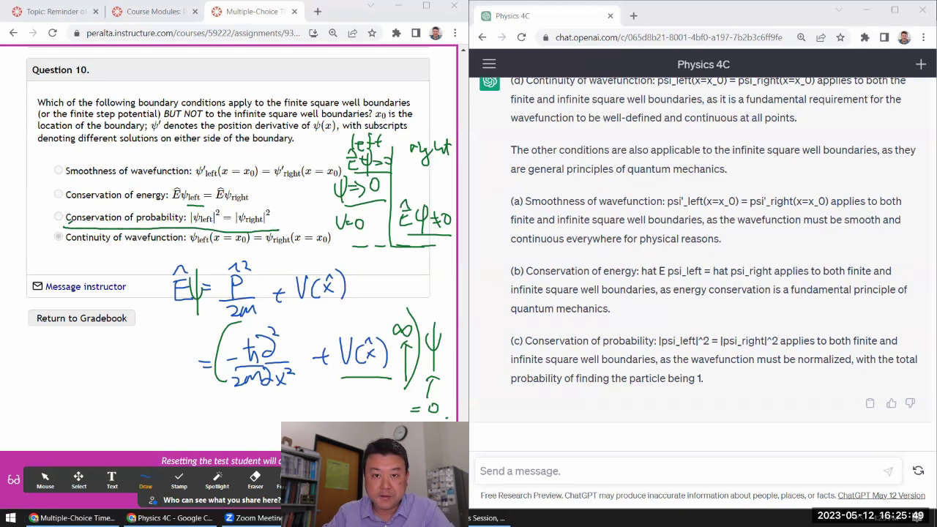
pyautogui.click(217, 444)
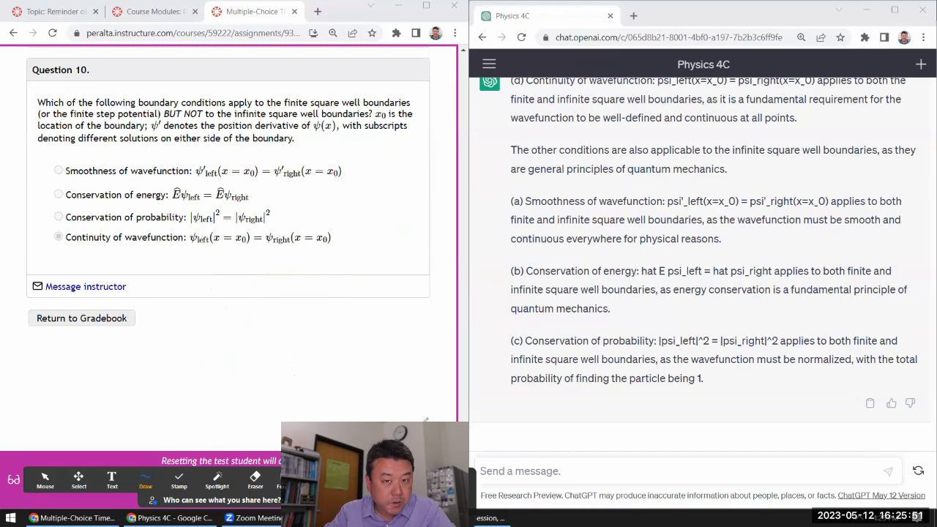
pyautogui.click(45, 478)
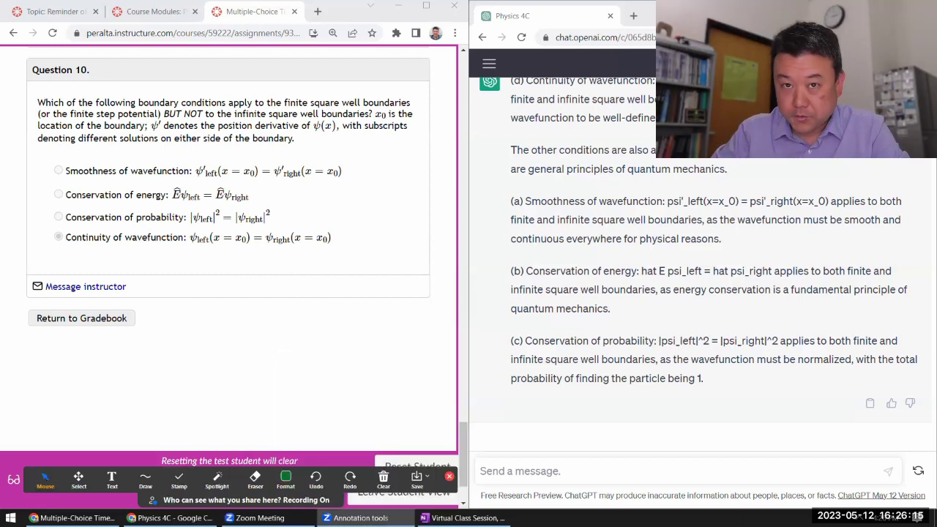
# - Move to the Freeform Timed Assessment for "Quantum Mechanics" and scroll through its rules
pyautogui.click(366, 396)
pyautogui.scroll(-2, 369, 399)
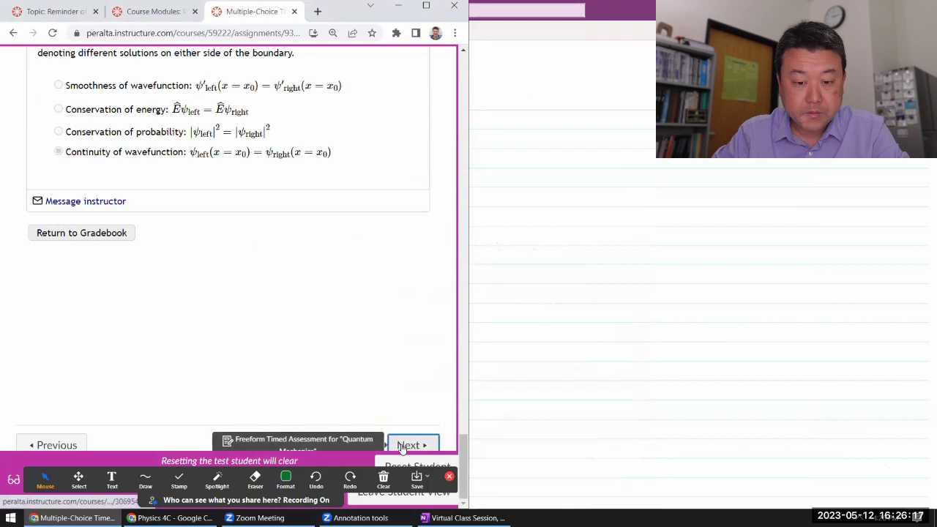
pyautogui.click(396, 443)
pyautogui.click(449, 477)
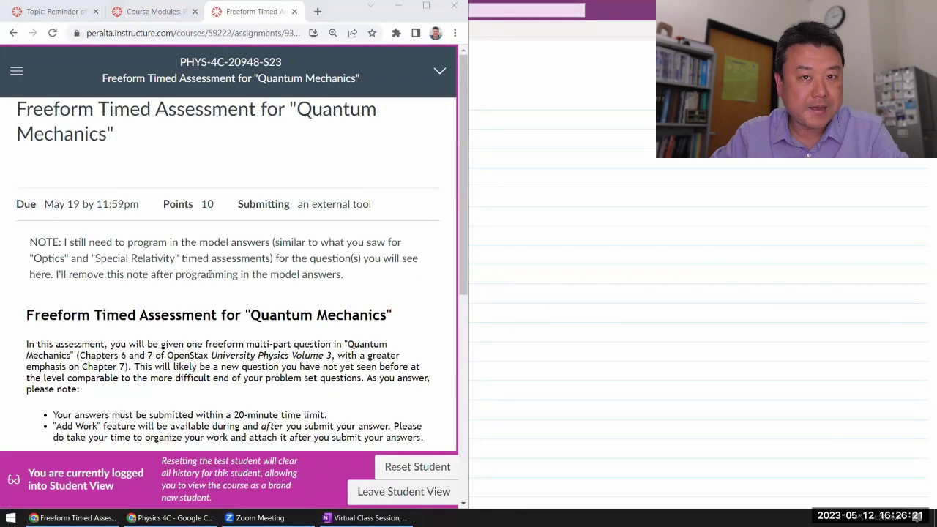
pyautogui.scroll(-1, 133, 211)
pyautogui.scroll(-2, 134, 211)
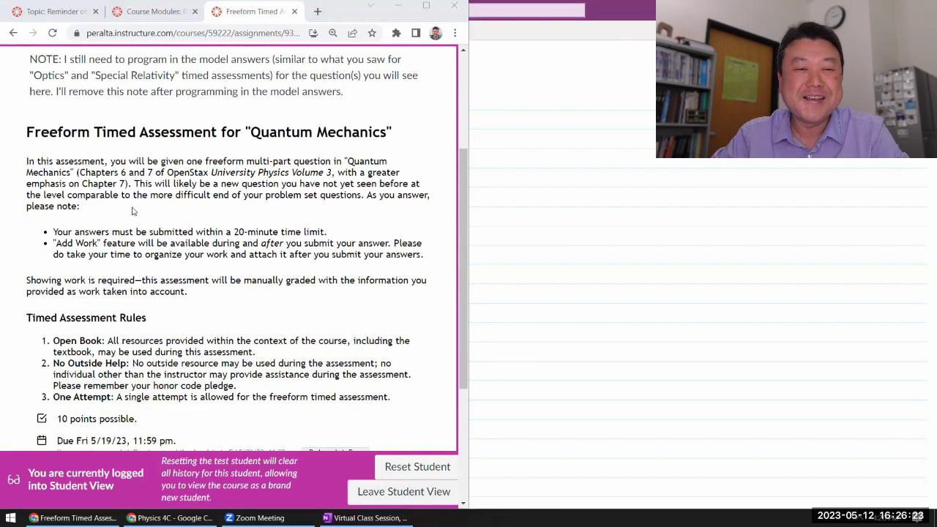
pyautogui.scroll(-1, 134, 210)
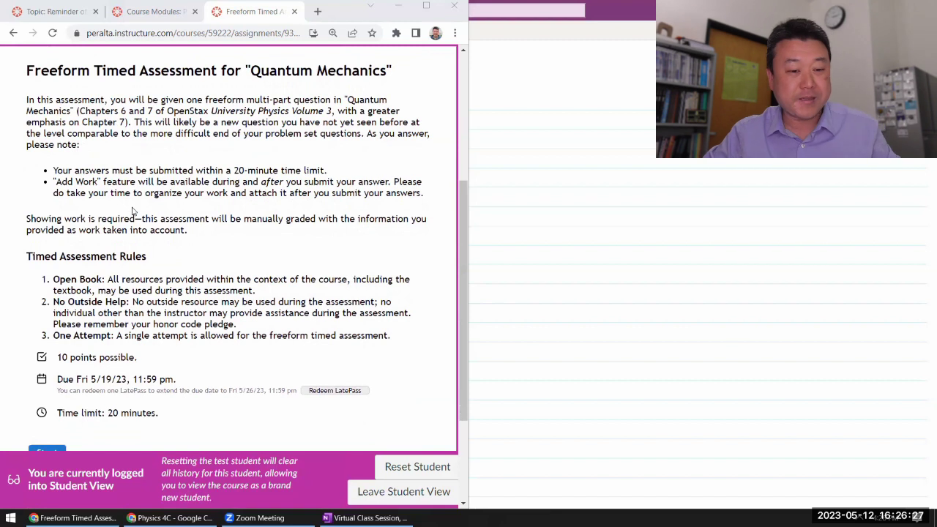
# - Dock the OneNote class notes to the right half, launch Sage, and open a new browser tab
pyautogui.click(593, 285)
pyautogui.press('super+Right')
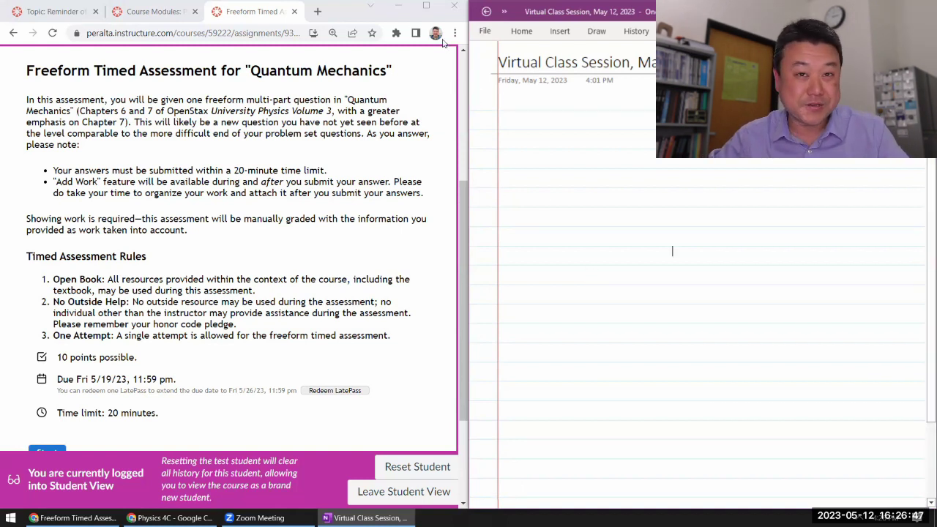
pyautogui.click(397, 11)
pyautogui.doubleClick(110, 30)
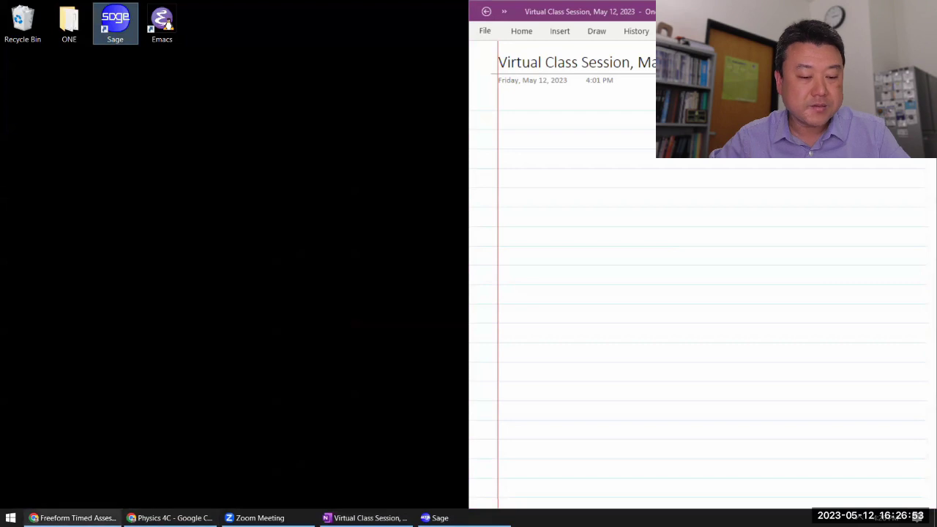
pyautogui.click(73, 517)
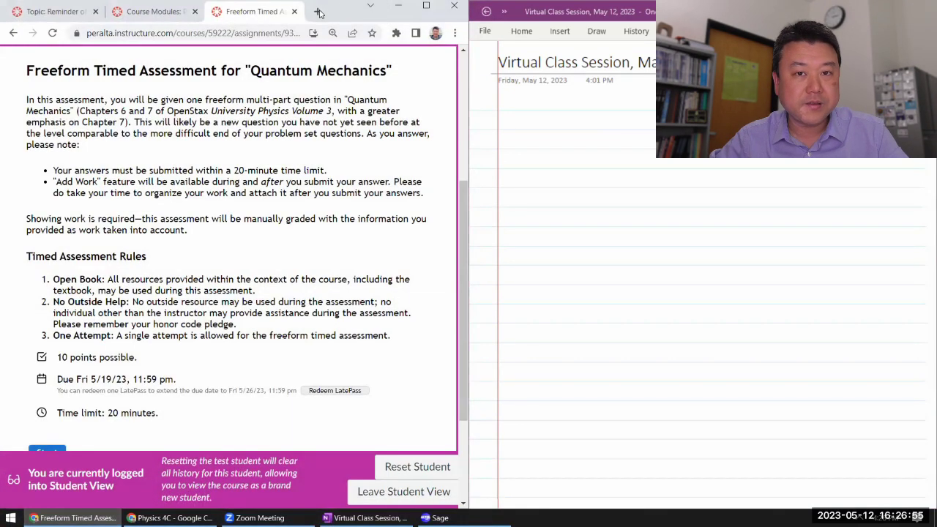
pyautogui.click(318, 11)
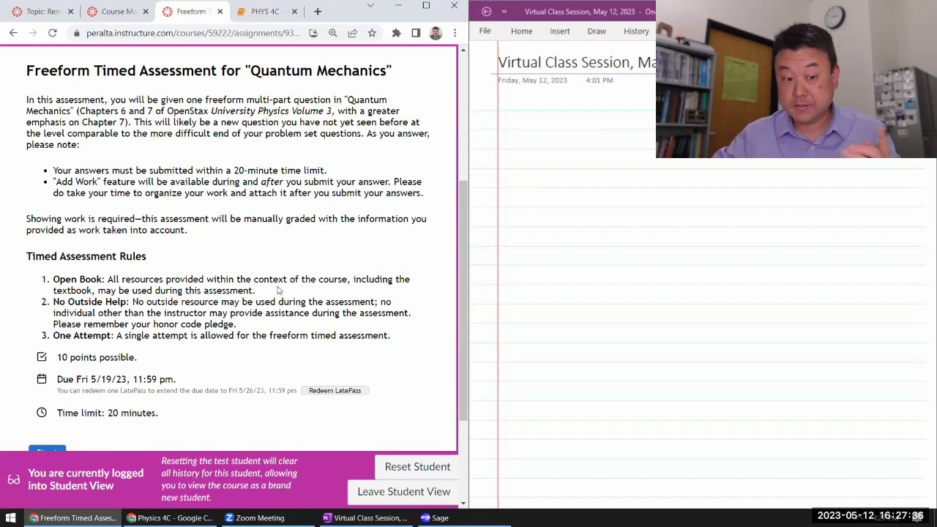
# - Start the timed freeform assessment
pyautogui.scroll(-1, 71, 327)
pyautogui.click(47, 392)
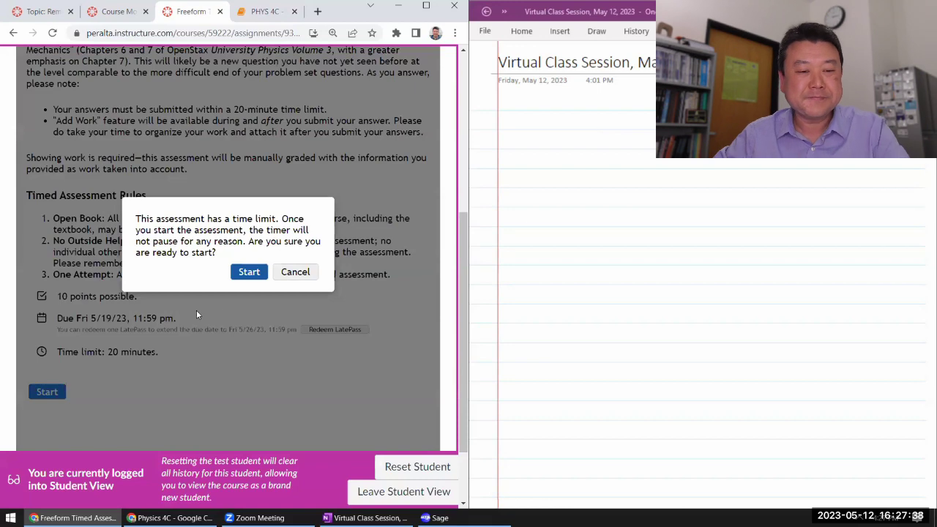
pyautogui.click(248, 276)
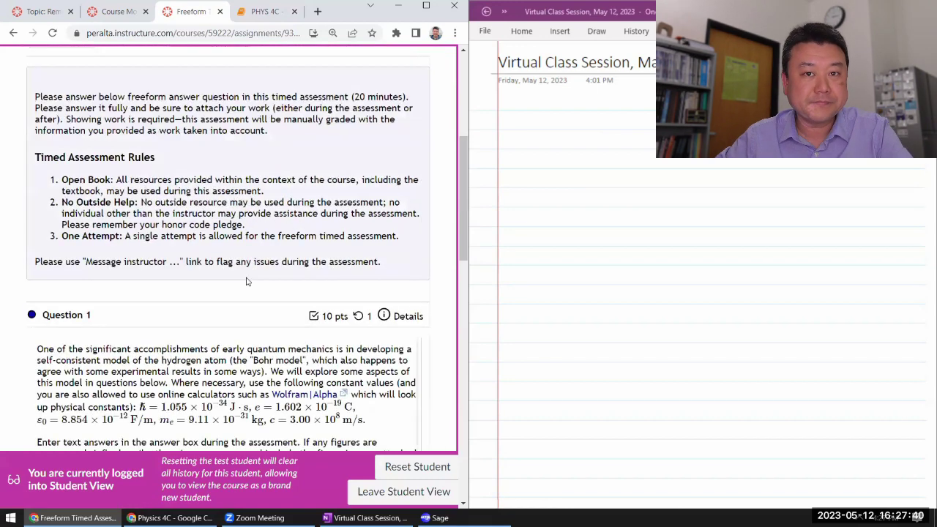
pyautogui.scroll(2, 248, 282)
pyautogui.scroll(-6, 247, 282)
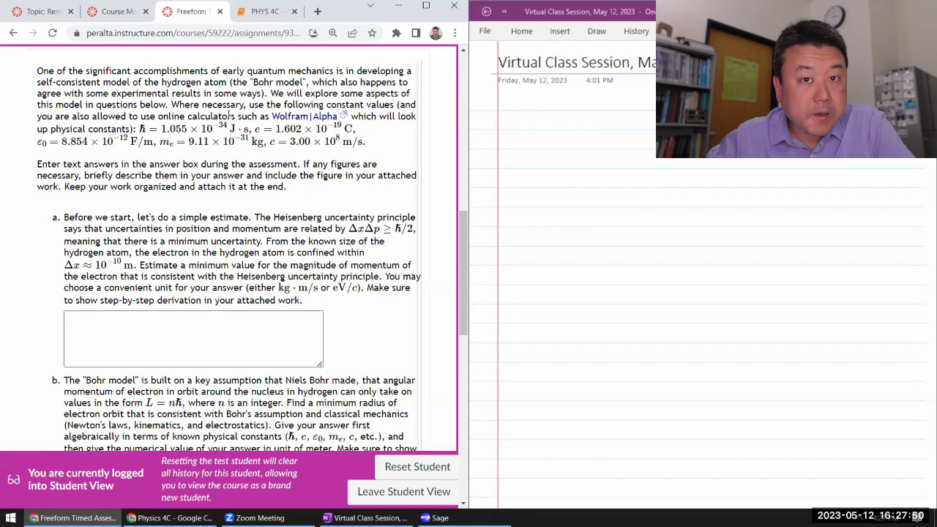
# - Open Wolfram|Alpha in its own window snapped to the bottom-right quarter beside the question
pyautogui.keyDown('ctrl'); pyautogui.click(301, 117); pyautogui.keyUp('ctrl')
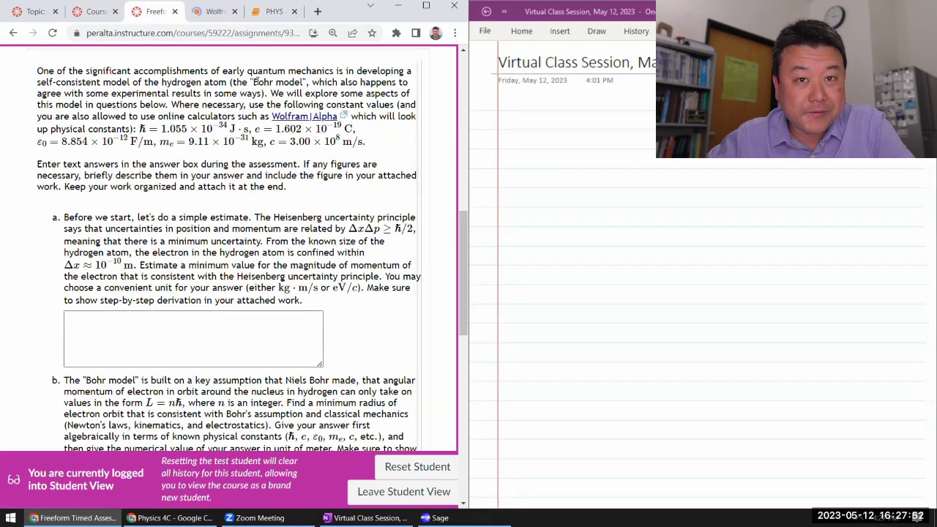
pyautogui.click(205, 12)
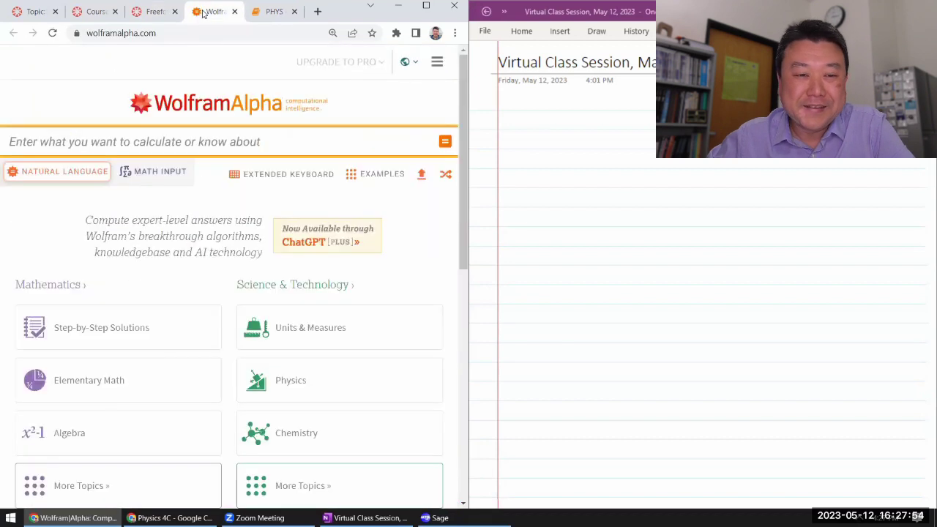
pyautogui.moveTo(205, 12); pyautogui.dragTo(209, 95)
pyautogui.press('super+Right')
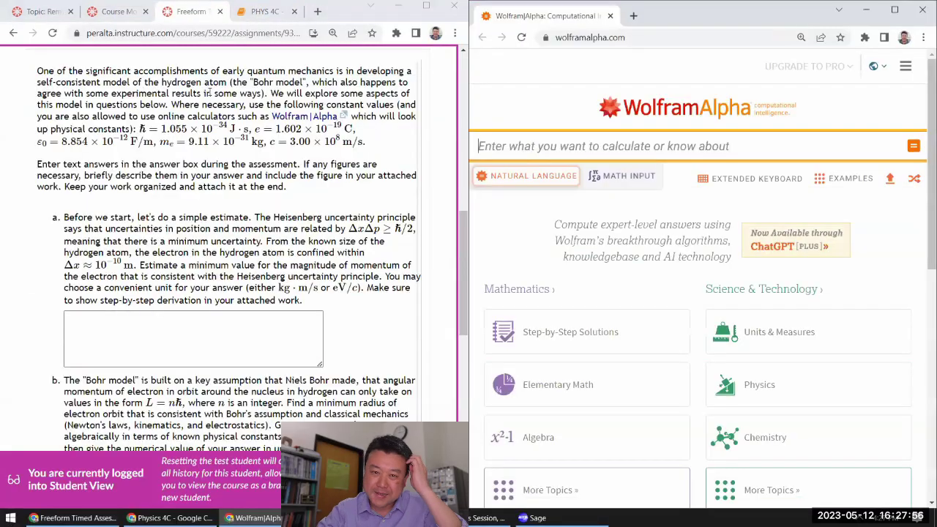
pyautogui.press('super+Down')
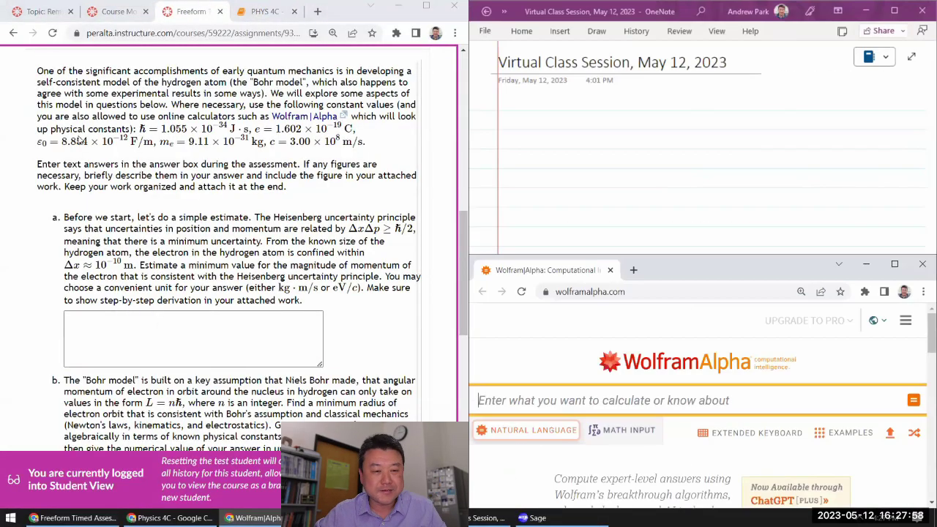
pyautogui.click(119, 164)
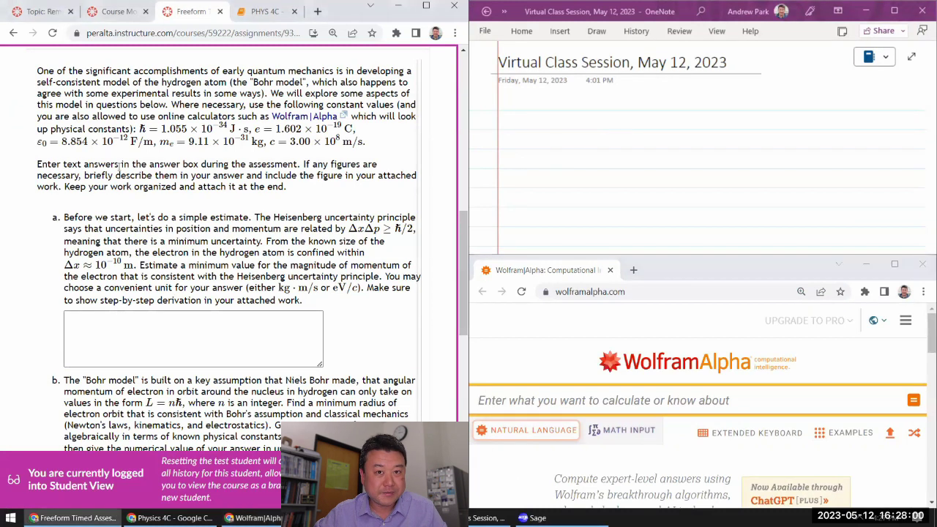
pyautogui.scroll(-1, 119, 164)
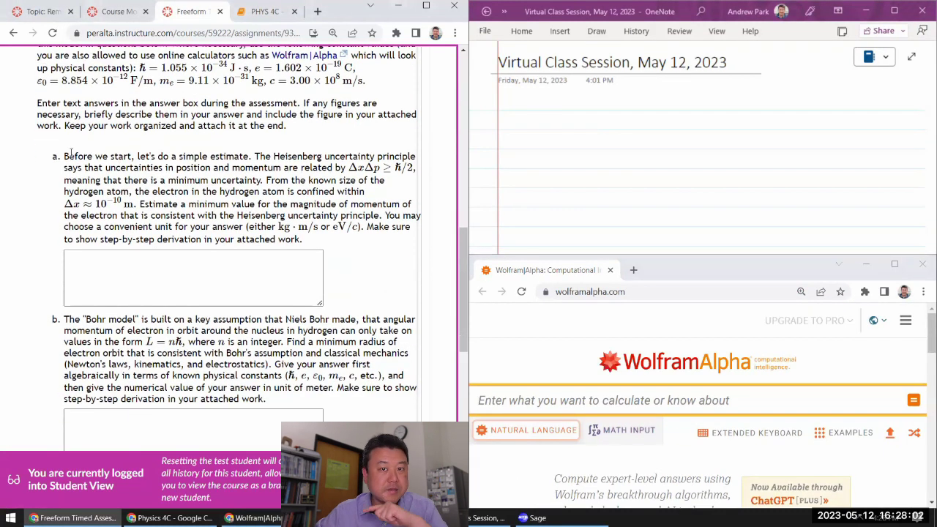
pyautogui.scroll(2, 92, 103)
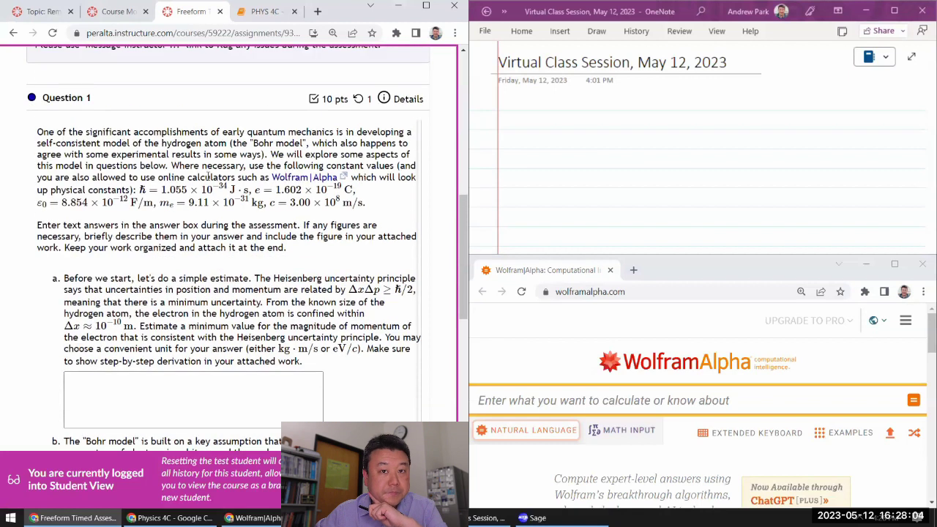
pyautogui.scroll(-1, 81, 162)
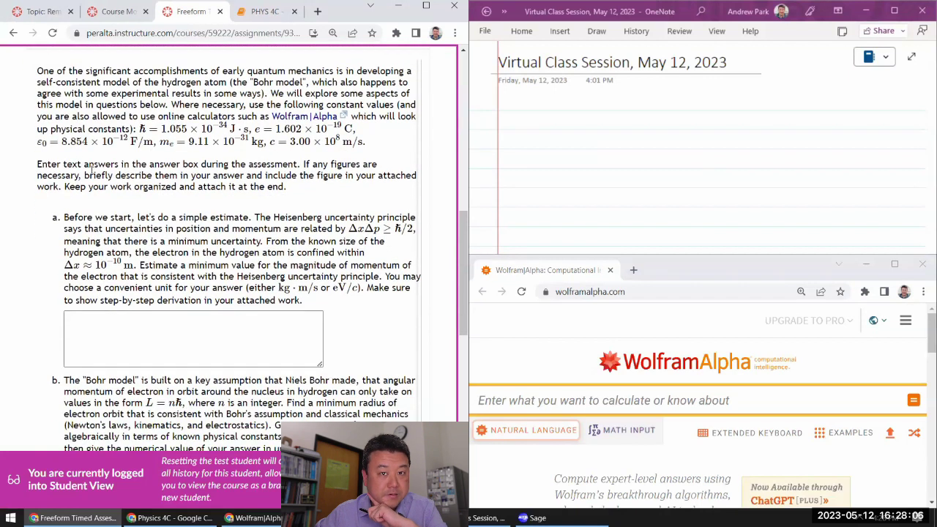
pyautogui.scroll(-1, 121, 181)
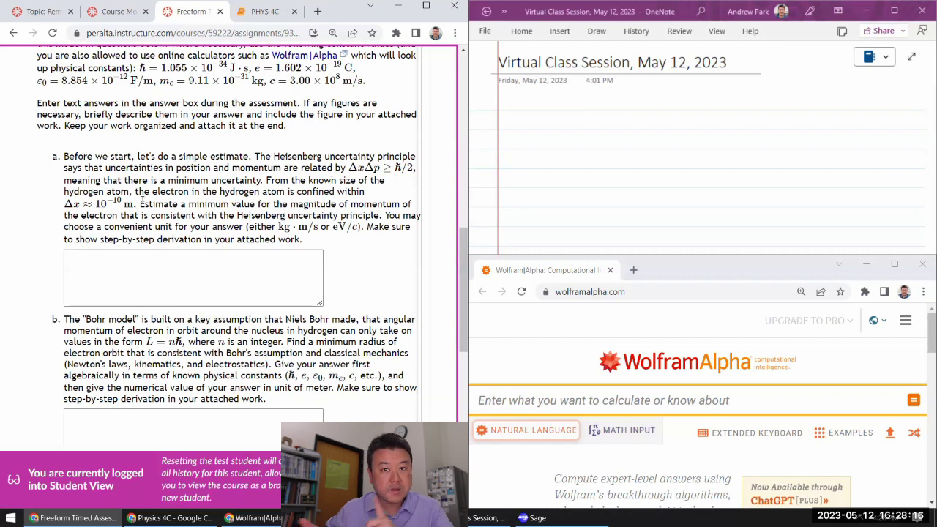
# - Handwrite (a) Δx Δp ≥ ħ/2 in dark blue ink
pyautogui.click(504, 12)
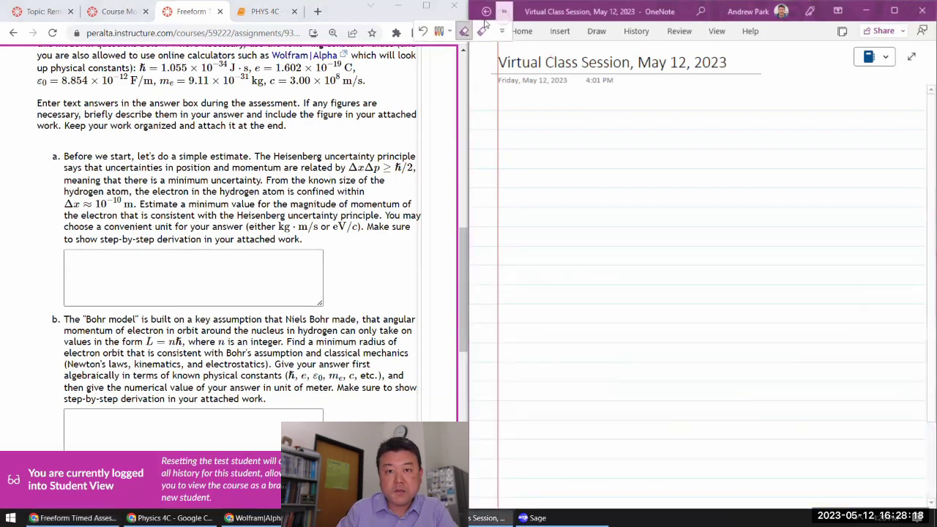
pyautogui.click(448, 32)
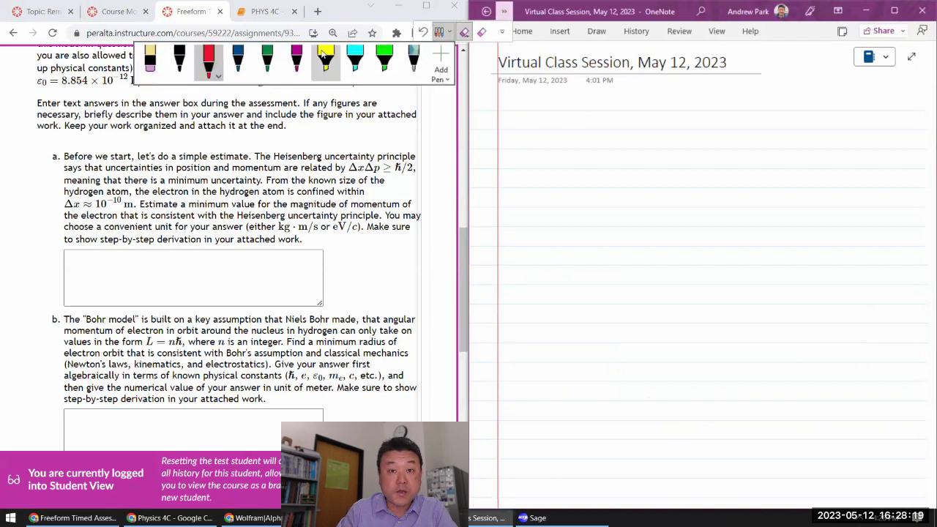
pyautogui.click(238, 59)
pyautogui.moveTo(505, 128); pyautogui.dragTo(508, 140)
pyautogui.moveTo(498, 123)
pyautogui.mouseDown()
pyautogui.moveTo(496, 145)
pyautogui.moveTo(548, 128)
pyautogui.moveTo(575, 143)
pyautogui.mouseUp()
pyautogui.moveTo(574, 127)
pyautogui.mouseDown()
pyautogui.moveTo(561, 143)
pyautogui.moveTo(587, 129)
pyautogui.moveTo(598, 154)
pyautogui.mouseUp()
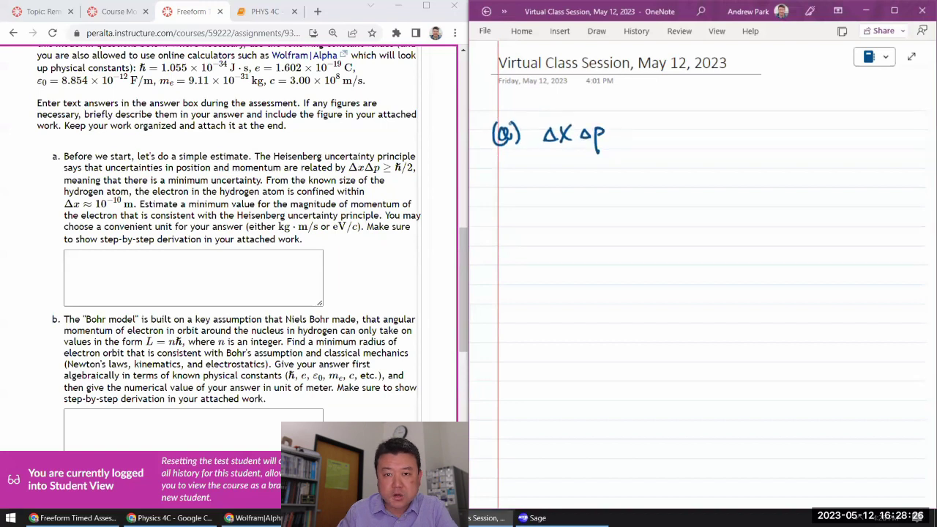
pyautogui.moveTo(617, 124)
pyautogui.mouseDown()
pyautogui.moveTo(618, 135)
pyautogui.moveTo(655, 137)
pyautogui.moveTo(653, 120)
pyautogui.moveTo(664, 148)
pyautogui.moveTo(646, 145)
pyautogui.moveTo(647, 123)
pyautogui.mouseUp()
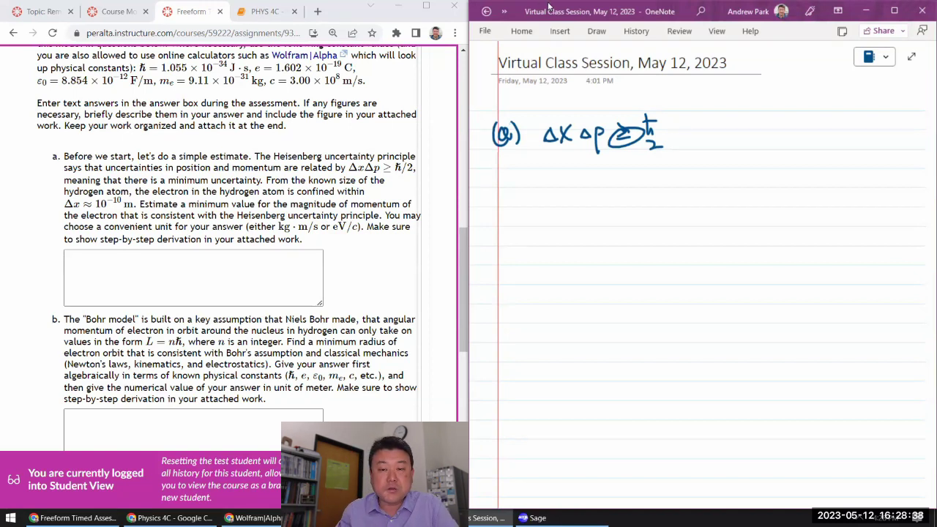
# - Highlight the ≥ sign with the yellow highlighter
pyautogui.click(503, 11)
pyautogui.click(448, 32)
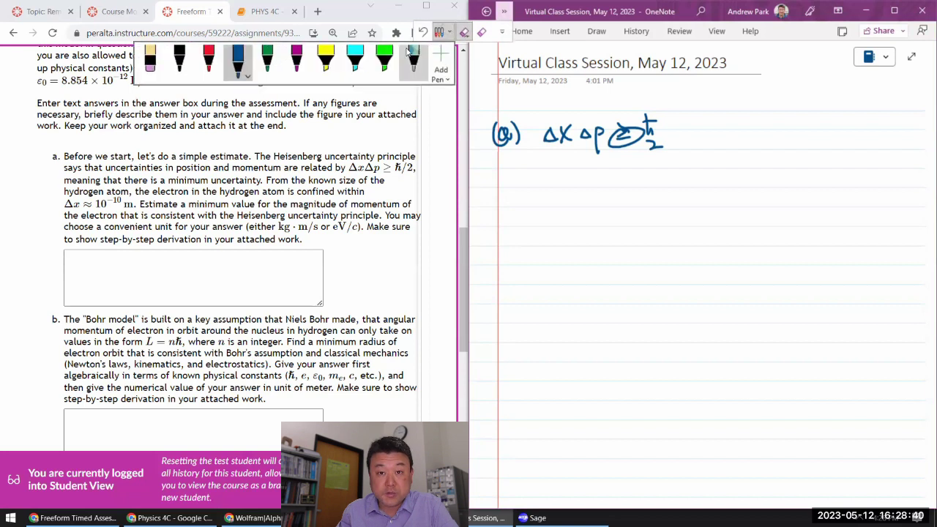
pyautogui.click(327, 53)
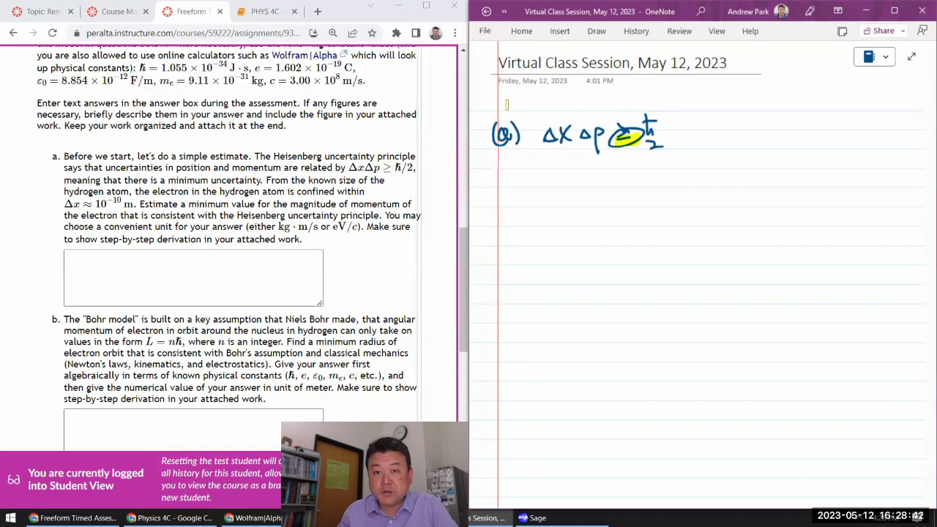
pyautogui.moveTo(615, 137); pyautogui.dragTo(643, 136)
# - Strike out ≥ in red, write = above it, then switch to the black pen
pyautogui.click(504, 11)
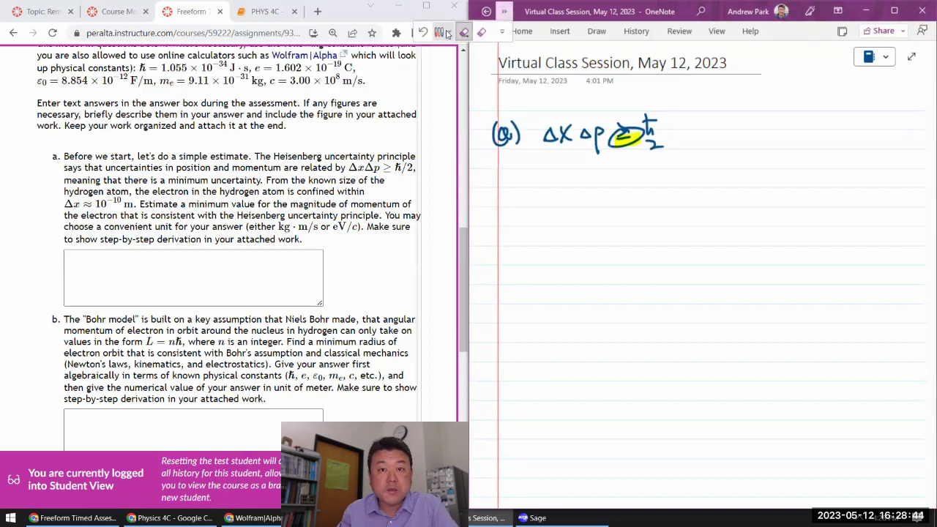
pyautogui.click(444, 34)
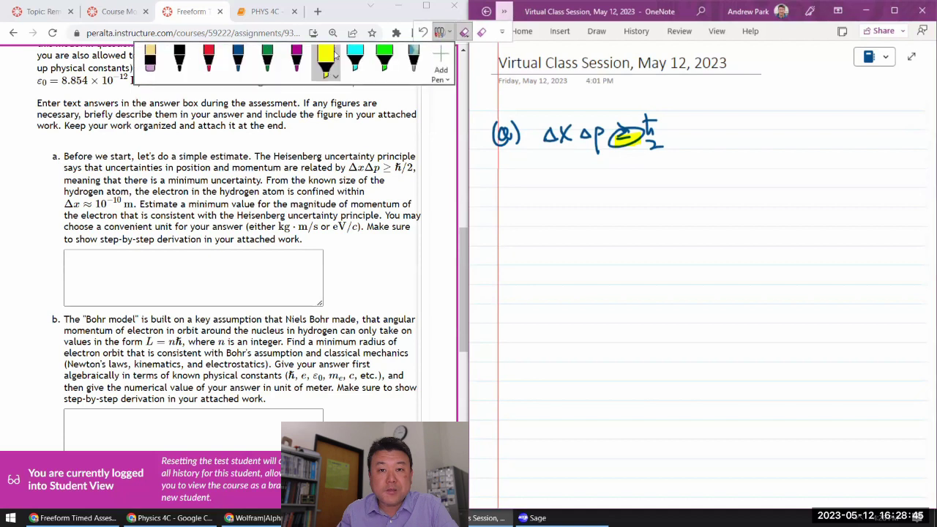
pyautogui.click(208, 58)
pyautogui.moveTo(630, 122)
pyautogui.mouseDown()
pyautogui.moveTo(612, 155)
pyautogui.moveTo(626, 115)
pyautogui.mouseUp()
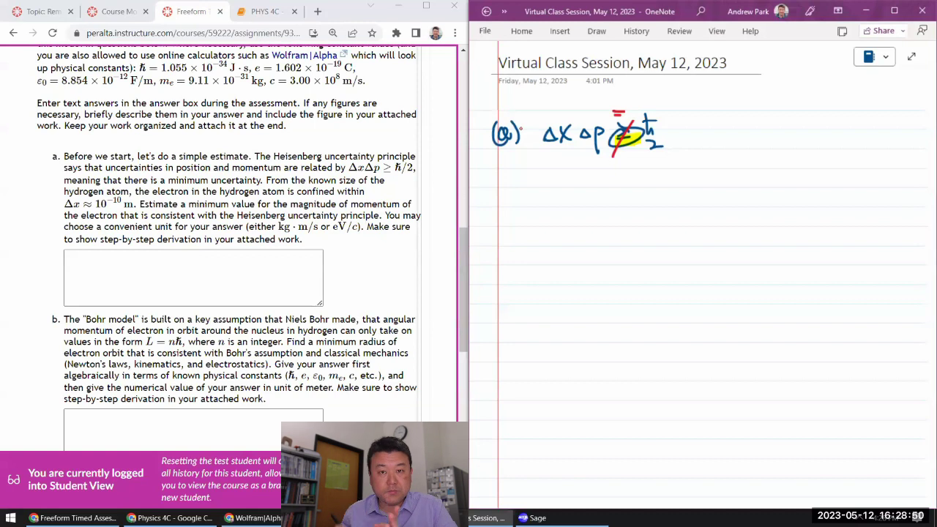
pyautogui.click(504, 11)
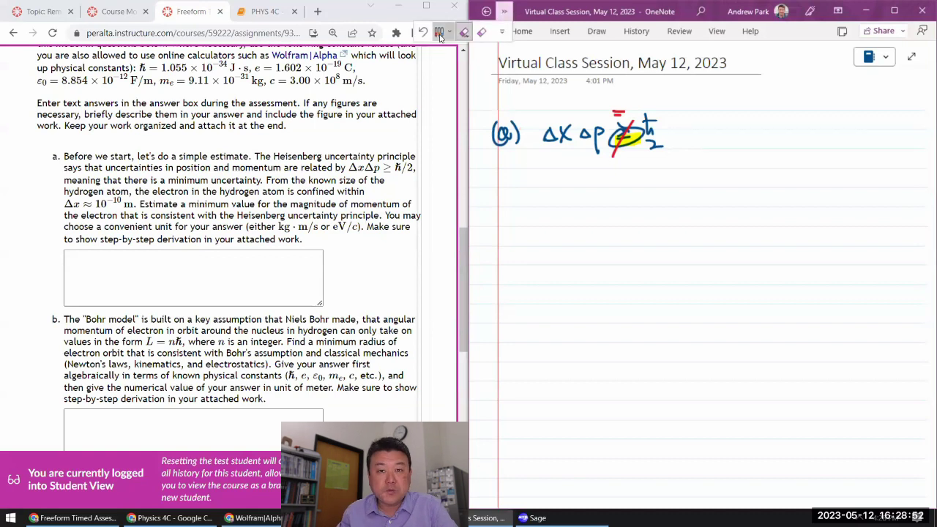
pyautogui.click(439, 32)
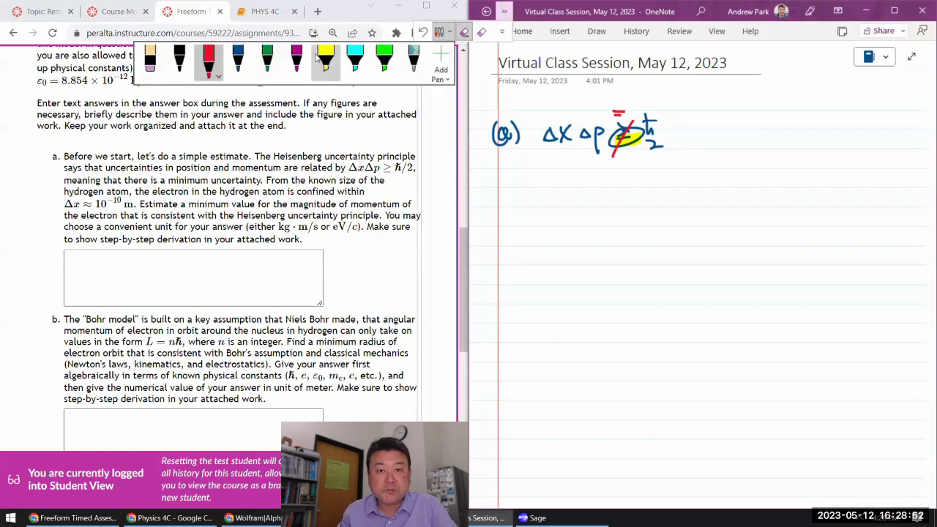
pyautogui.click(180, 60)
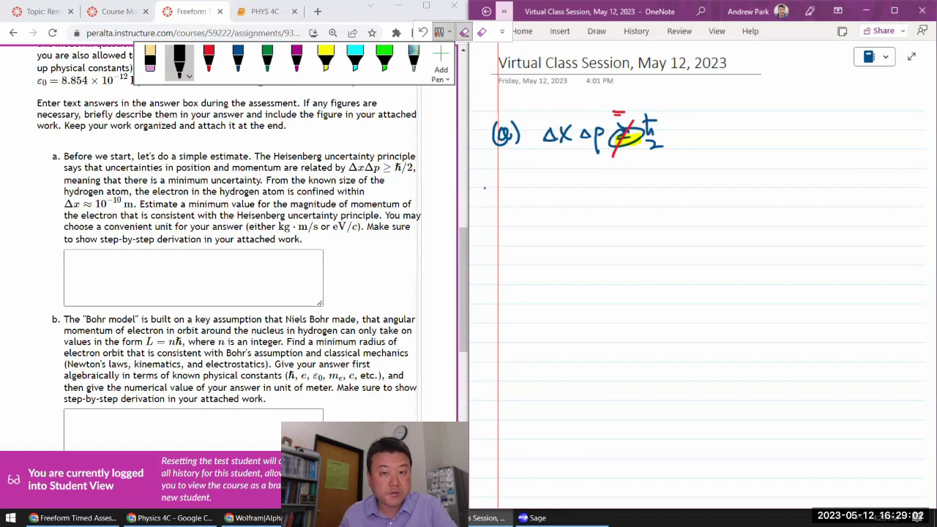
# - Write Δp = ħ/(2·Δx) below the relation and underline it
pyautogui.moveTo(583, 147); pyautogui.dragTo(602, 150)
pyautogui.moveTo(544, 192); pyautogui.dragTo(558, 191)
pyautogui.moveTo(561, 177)
pyautogui.mouseDown()
pyautogui.moveTo(562, 210)
pyautogui.moveTo(562, 189)
pyautogui.moveTo(592, 183)
pyautogui.mouseUp()
pyautogui.moveTo(580, 188)
pyautogui.mouseDown()
pyautogui.moveTo(625, 184)
pyautogui.moveTo(630, 170)
pyautogui.mouseUp()
pyautogui.moveTo(604, 189)
pyautogui.mouseDown()
pyautogui.moveTo(643, 189)
pyautogui.moveTo(617, 212)
pyautogui.moveTo(647, 211)
pyautogui.mouseUp()
pyautogui.click(624, 205)
pyautogui.moveTo(647, 194); pyautogui.dragTo(636, 212)
pyautogui.moveTo(544, 232); pyautogui.dragTo(658, 223)
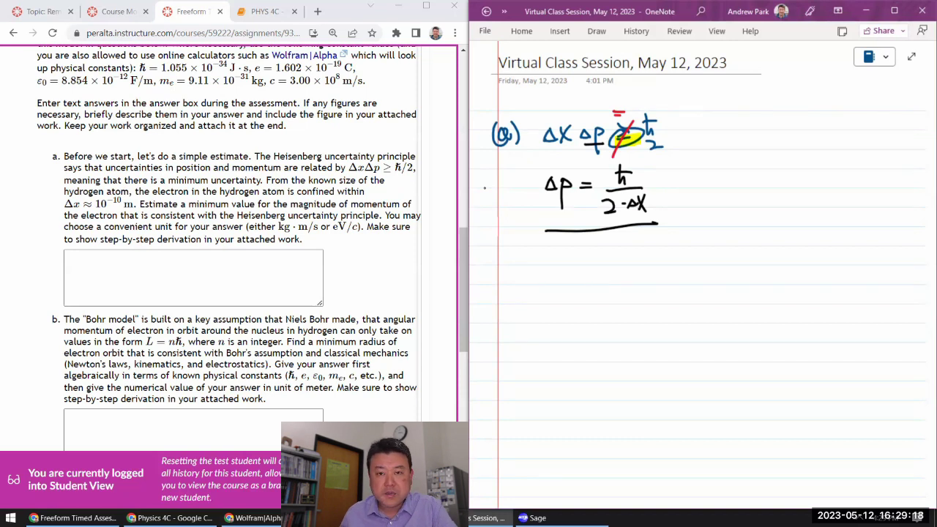
# - Sketch a bell-shaped momentum curve on a p axis centred at 0, width marked Δp
pyautogui.moveTo(696, 272)
pyautogui.mouseDown()
pyautogui.moveTo(832, 276)
pyautogui.moveTo(845, 291)
pyautogui.moveTo(839, 300)
pyautogui.mouseUp()
pyautogui.moveTo(762, 185); pyautogui.dragTo(759, 213)
pyautogui.moveTo(759, 219); pyautogui.dragTo(757, 249)
pyautogui.moveTo(757, 260); pyautogui.dragTo(757, 272)
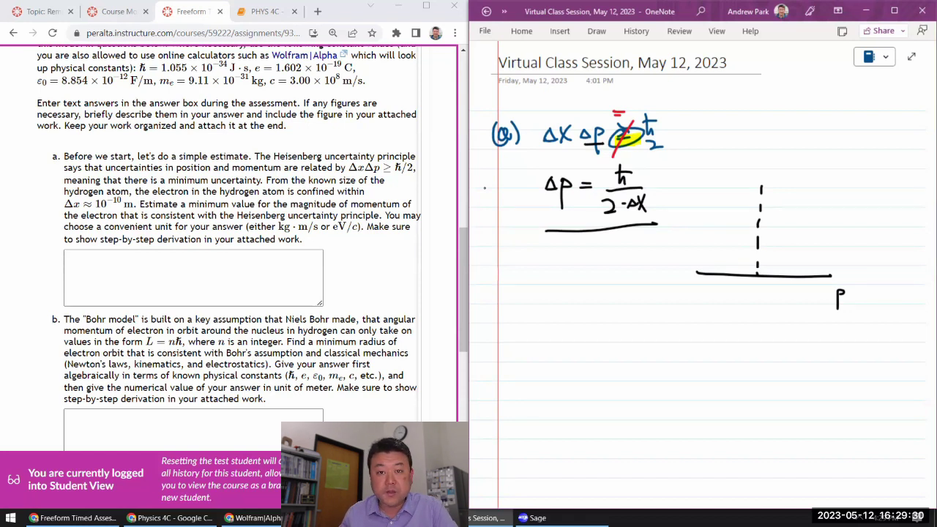
pyautogui.moveTo(761, 205); pyautogui.dragTo(755, 295)
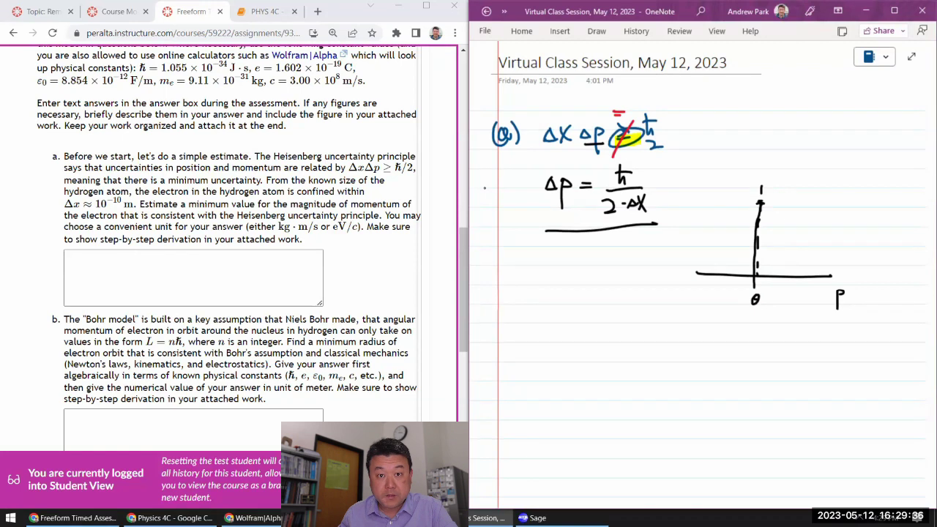
pyautogui.moveTo(759, 202)
pyautogui.mouseDown()
pyautogui.moveTo(739, 253)
pyautogui.moveTo(699, 274)
pyautogui.mouseUp()
pyautogui.moveTo(757, 205)
pyautogui.mouseDown()
pyautogui.moveTo(784, 258)
pyautogui.moveTo(816, 272)
pyautogui.mouseUp()
pyautogui.moveTo(759, 244)
pyautogui.mouseDown()
pyautogui.moveTo(777, 244)
pyautogui.moveTo(765, 258)
pyautogui.moveTo(775, 271)
pyautogui.mouseUp()
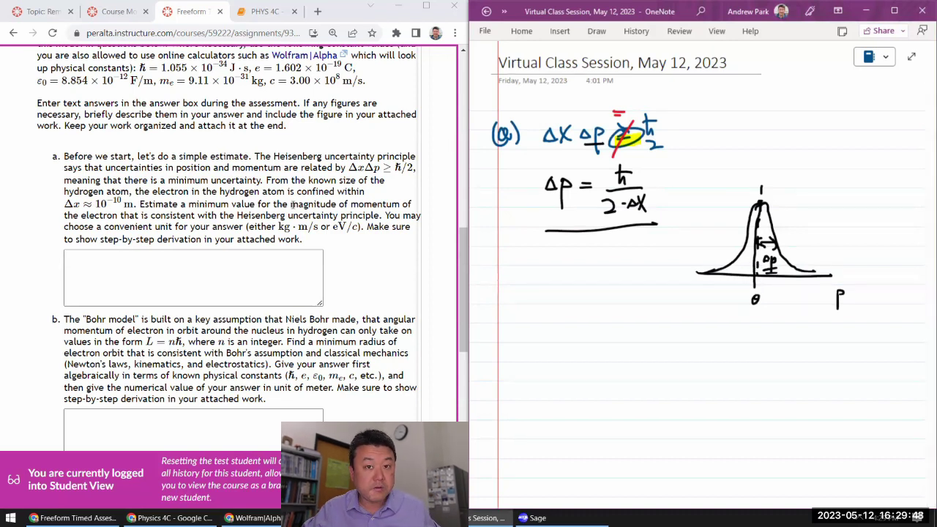
pyautogui.moveTo(290, 204); pyautogui.dragTo(383, 216)
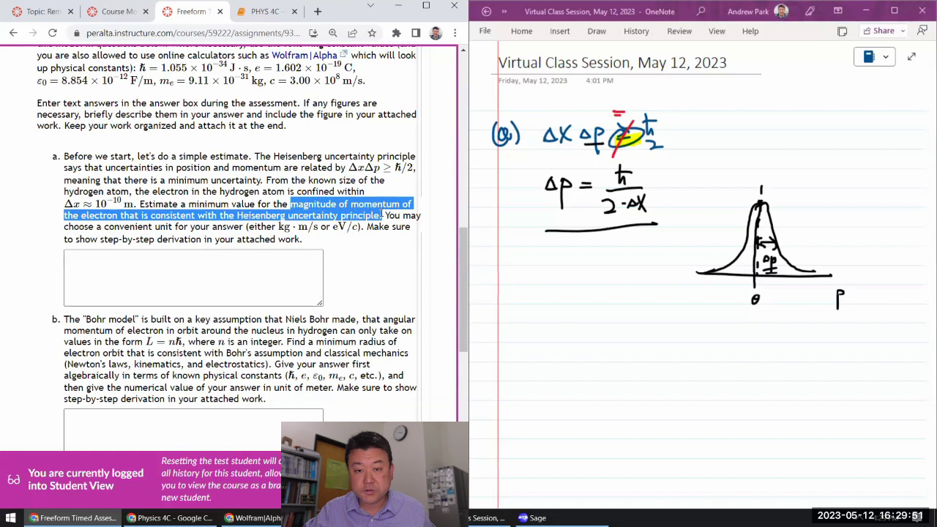
# - Enter 'p_min = Delta p_min = hbar/(2*Delta x) =' in part a, then query hbar/(2*1E-10 meters) in Wolfram|Alpha
pyautogui.click(271, 277)
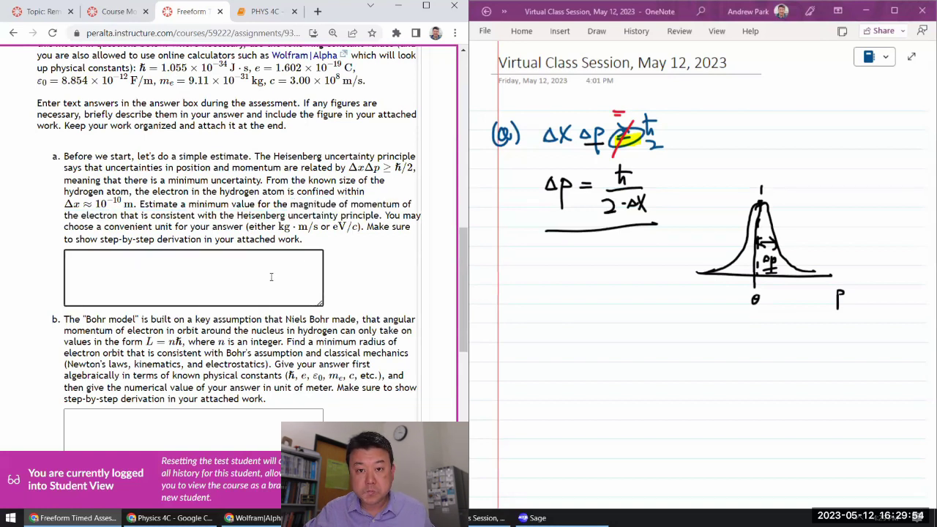
pyautogui.write('Delta ')
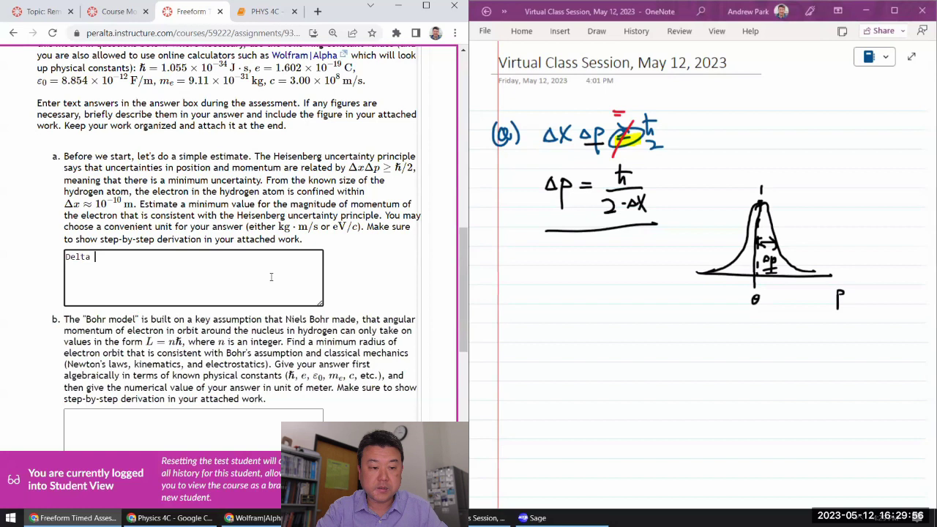
pyautogui.write('p =')
pyautogui.press('BackSpace')
pyautogui.press('BackSpace')
pyautogui.press('Home')
pyautogui.write('p_min =')
pyautogui.press('End')
pyautogui.write('min = hbar/(')
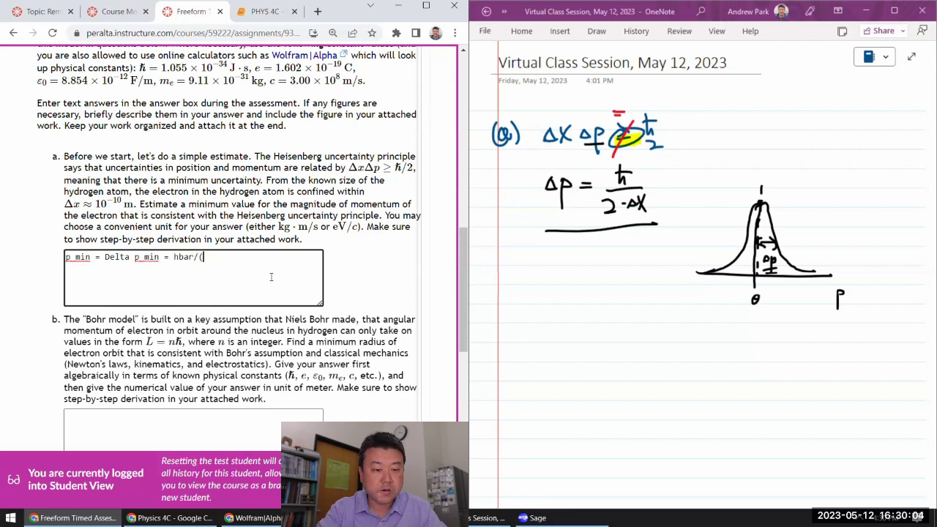
pyautogui.write('2*Delta x) =')
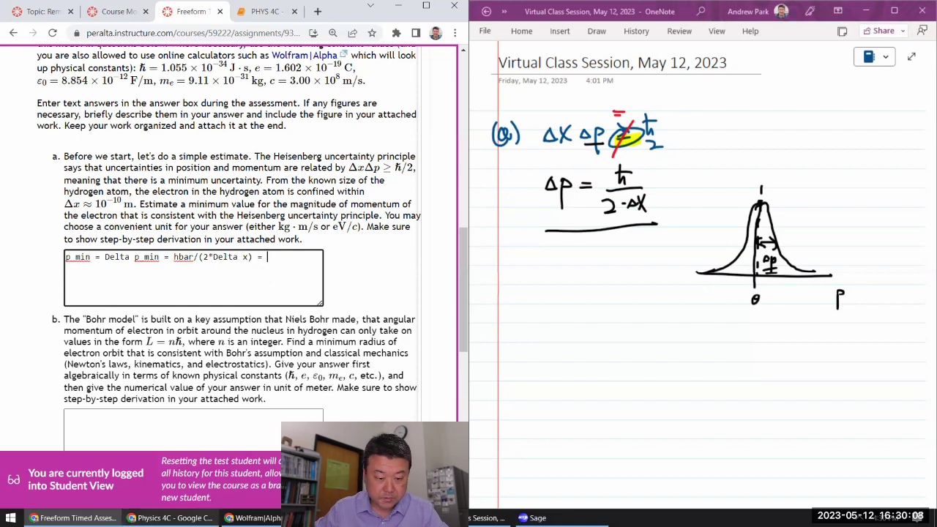
pyautogui.hotkey('alt', 'Tab')
pyautogui.hotkey('alt', 'Tab')
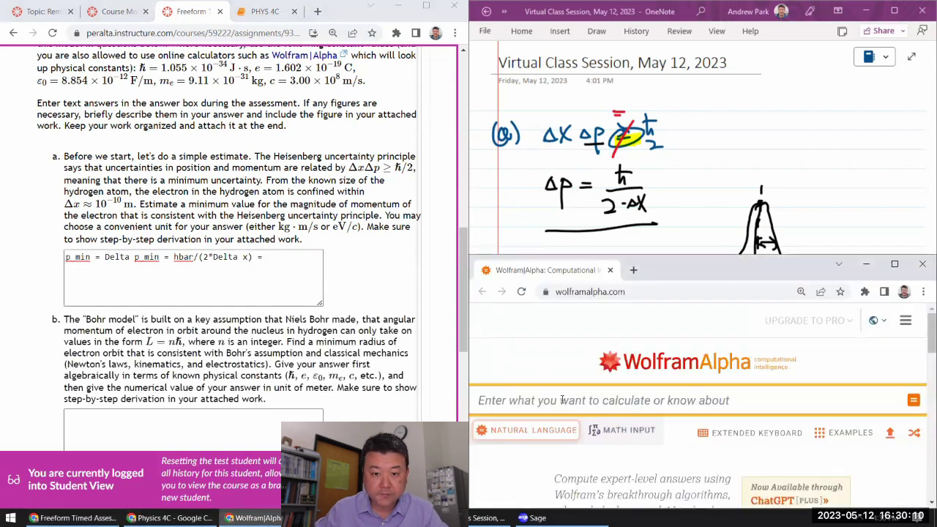
pyautogui.write('hbar/(2*')
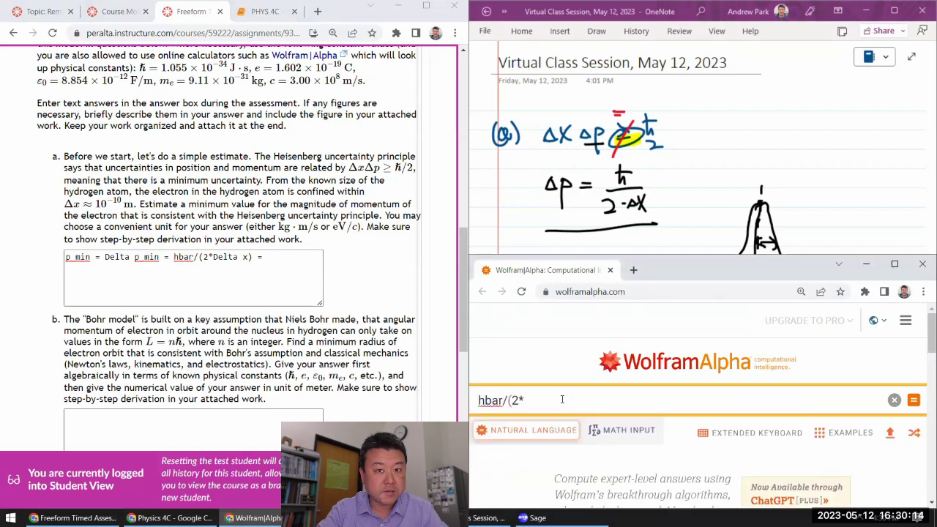
pyautogui.write('1E-10 meters)')
# - Evaluate to 5.273×10^-25 kg·m/s and append 5.273E-25 kg * m / s to part a's answer
pyautogui.press('Return')
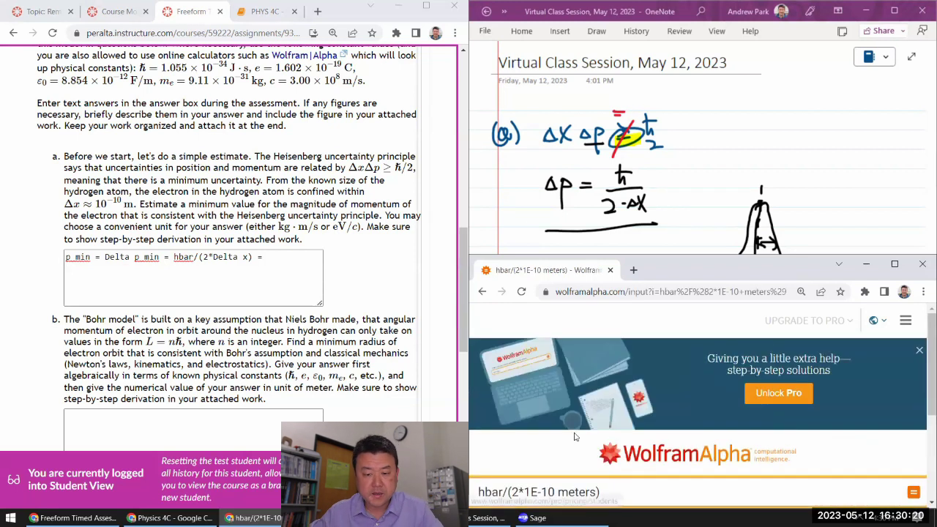
pyautogui.moveTo(648, 257); pyautogui.dragTo(652, 119)
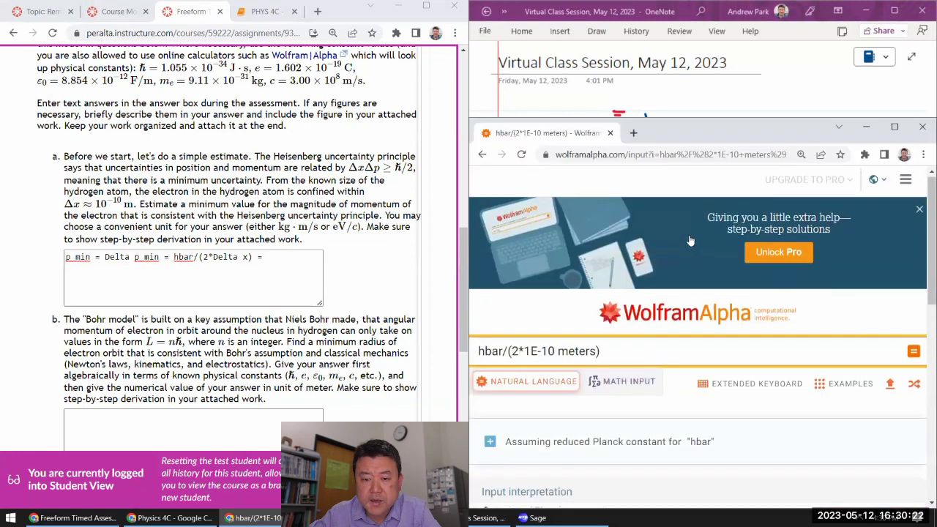
pyautogui.scroll(-3, 708, 273)
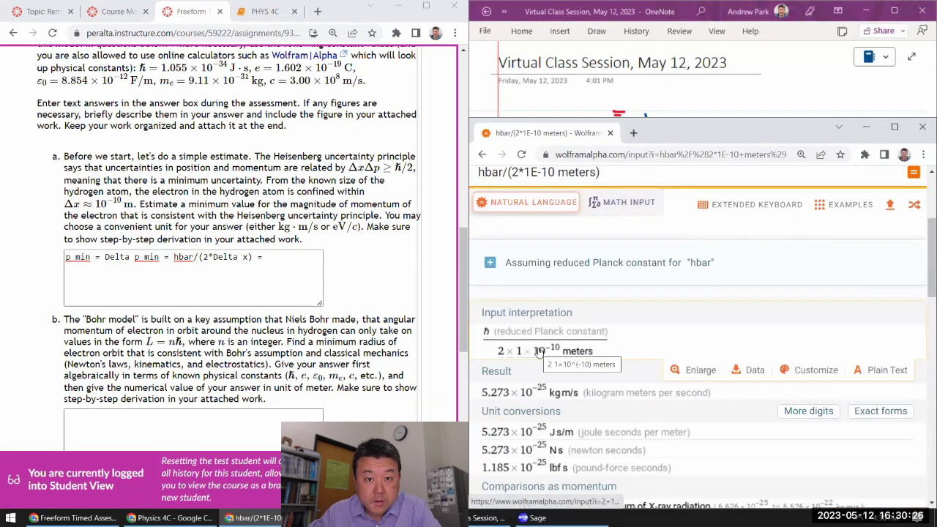
pyautogui.scroll(-1, 525, 347)
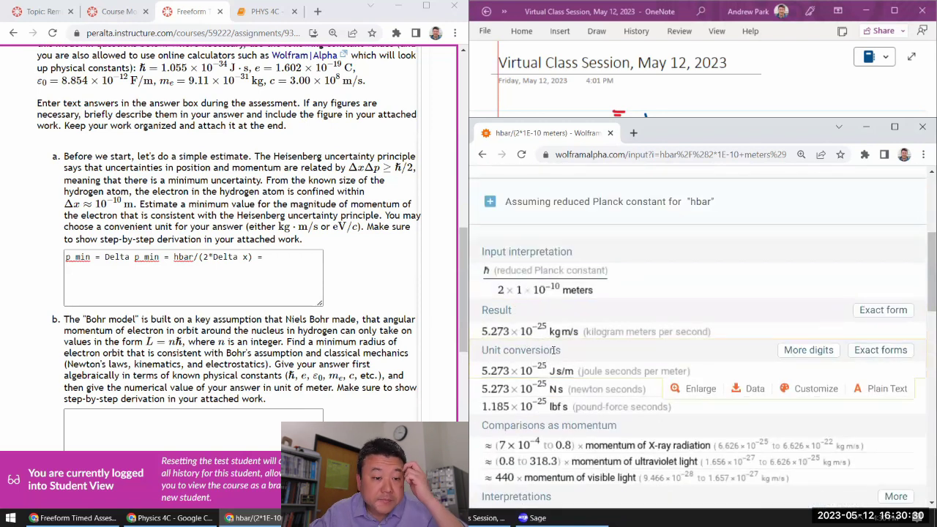
pyautogui.scroll(-2, 656, 381)
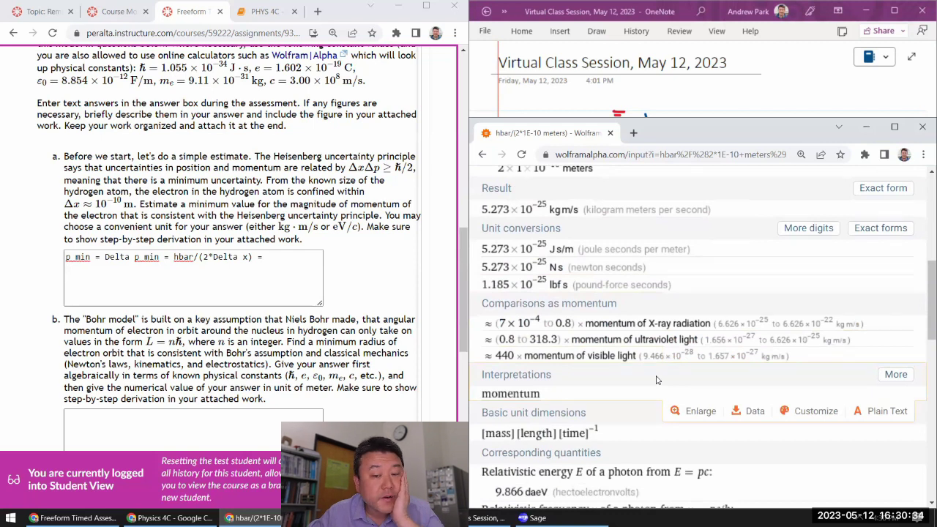
pyautogui.scroll(1, 657, 380)
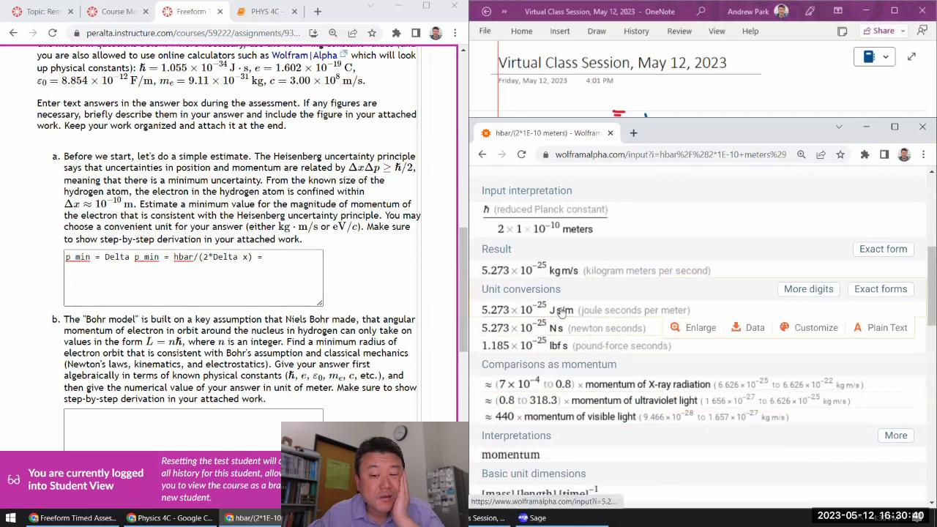
pyautogui.scroll(-1, 622, 278)
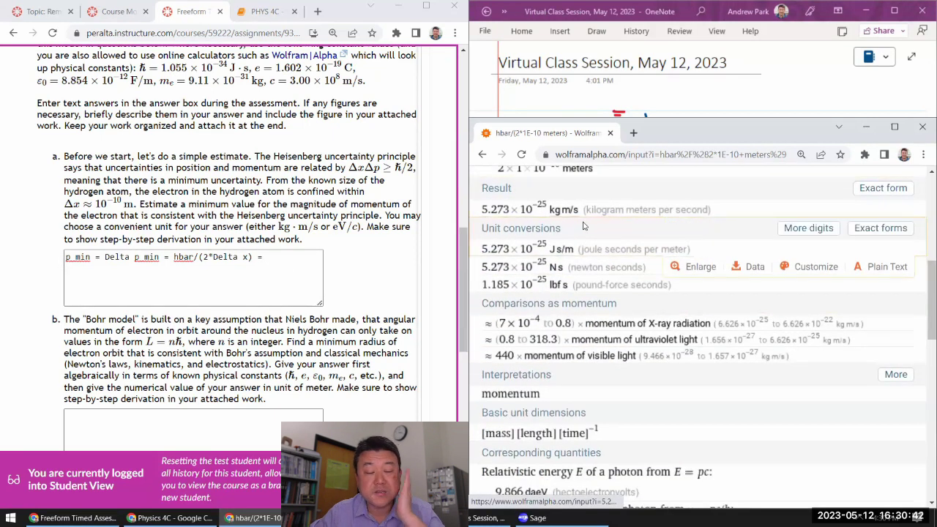
pyautogui.click(306, 257)
pyautogui.write('5.273E-25 ')
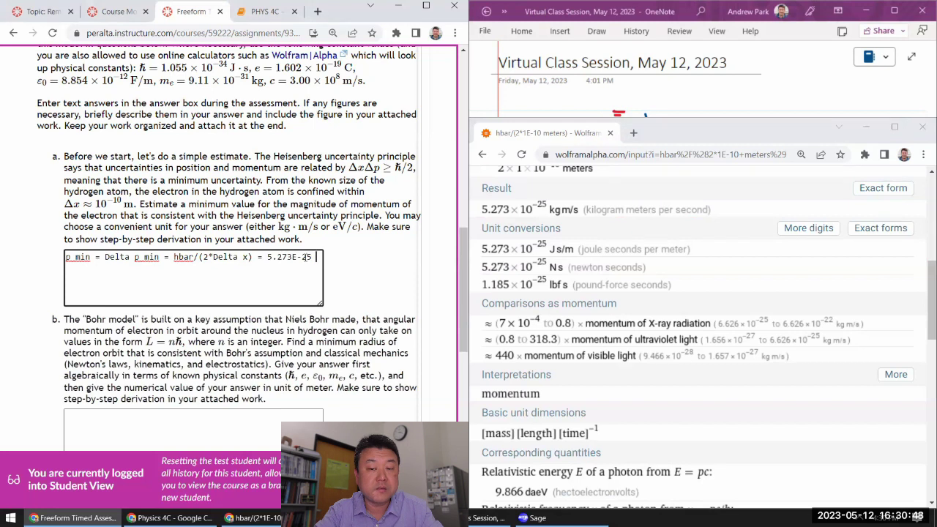
pyautogui.write('kg * m / s')
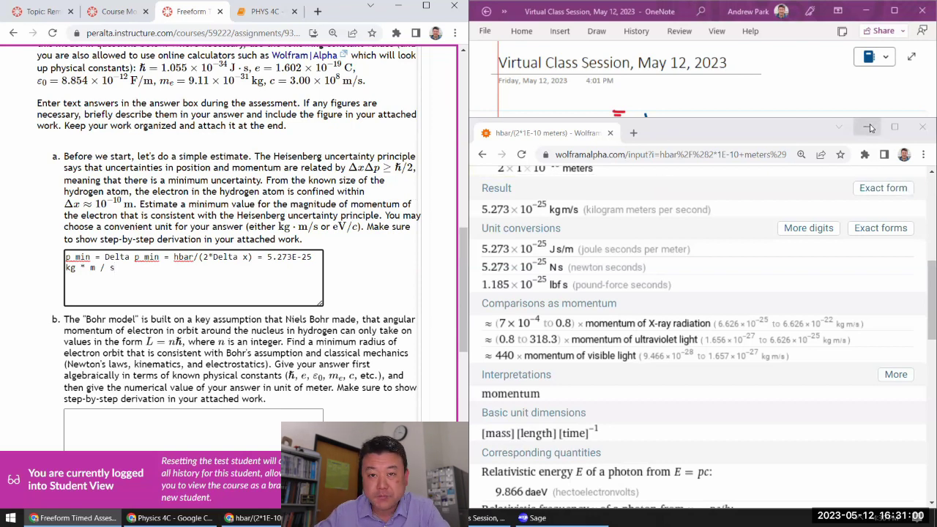
# - Minimize Wolfram|Alpha and scroll down to question b, selecting its L = nħ condition
pyautogui.click(866, 126)
pyautogui.scroll(-2, 156, 282)
pyautogui.scroll(-1, 156, 282)
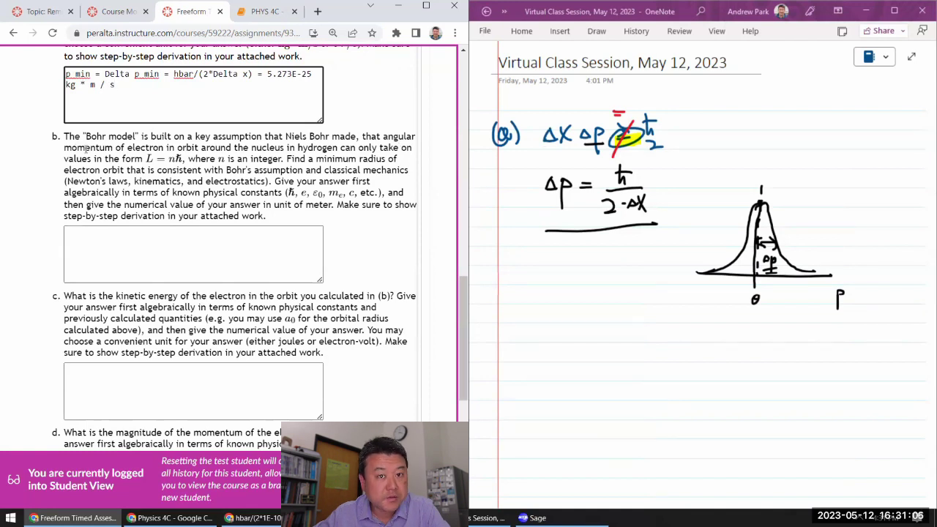
pyautogui.moveTo(135, 159); pyautogui.dragTo(202, 159)
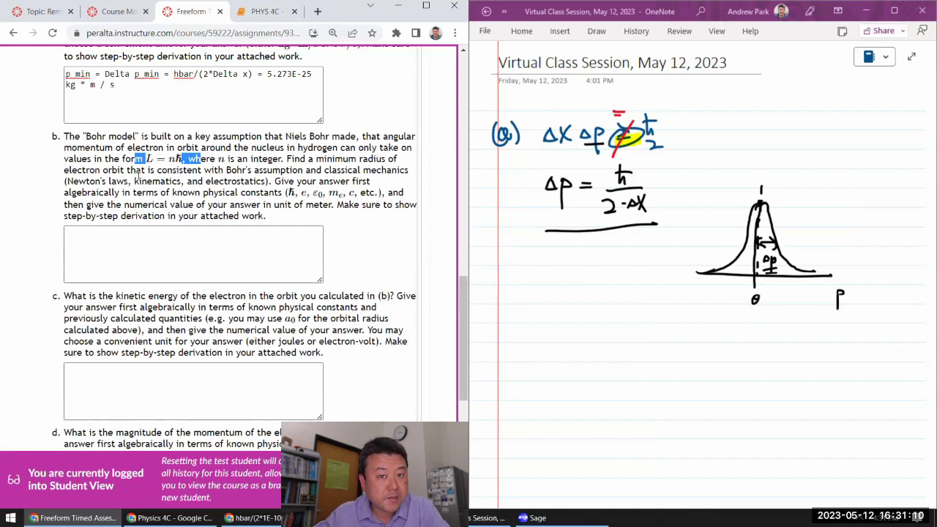
pyautogui.click(215, 198)
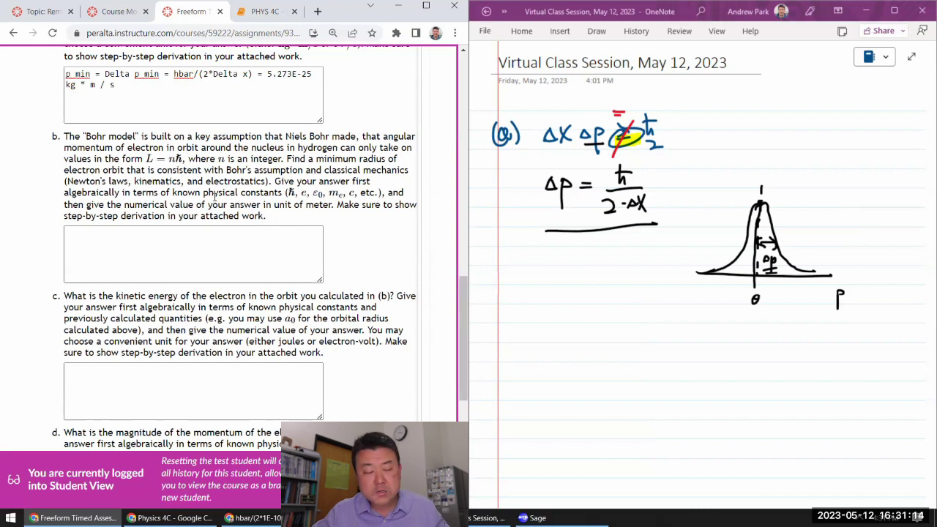
pyautogui.scroll(-2, 575, 293)
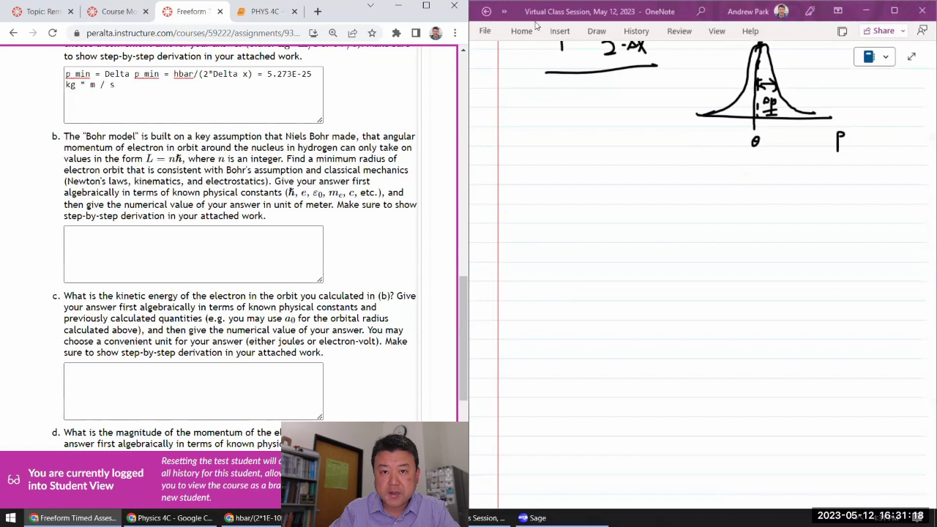
# - Handwrite (b) L=nħ and underline it
pyautogui.click(505, 11)
pyautogui.click(440, 33)
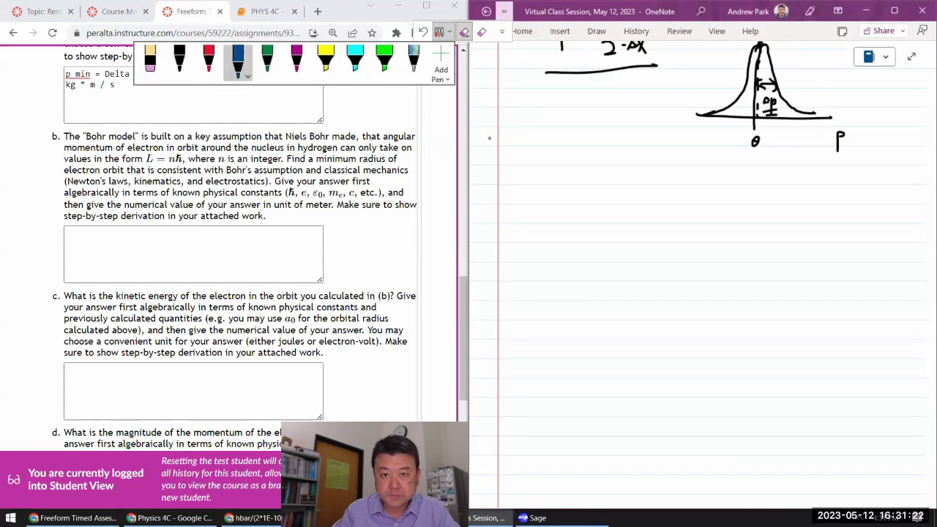
pyautogui.moveTo(504, 188)
pyautogui.mouseDown()
pyautogui.moveTo(504, 202)
pyautogui.moveTo(580, 213)
pyautogui.moveTo(589, 195)
pyautogui.mouseUp()
pyautogui.moveTo(577, 203)
pyautogui.mouseDown()
pyautogui.moveTo(606, 194)
pyautogui.moveTo(609, 210)
pyautogui.mouseUp()
pyautogui.click(618, 178)
pyautogui.moveTo(619, 180)
pyautogui.mouseDown()
pyautogui.moveTo(627, 211)
pyautogui.moveTo(628, 187)
pyautogui.mouseUp()
pyautogui.moveTo(559, 221); pyautogui.dragTo(644, 217)
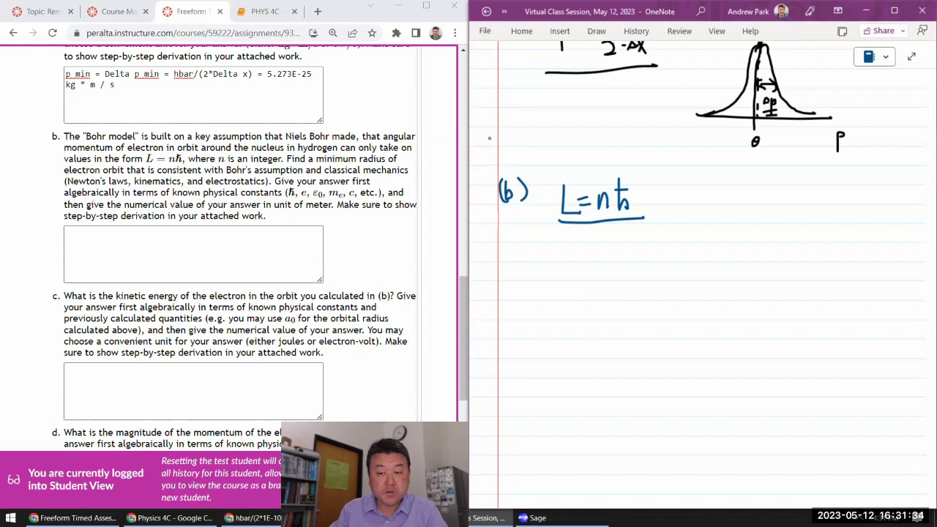
# - Add the condition (n=1,…) beside L=nħ
pyautogui.moveTo(683, 176)
pyautogui.mouseDown()
pyautogui.moveTo(680, 214)
pyautogui.moveTo(716, 195)
pyautogui.mouseUp()
pyautogui.moveTo(704, 203); pyautogui.dragTo(730, 213)
pyautogui.click(743, 206)
pyautogui.click(752, 205)
pyautogui.click(762, 200)
pyautogui.click(771, 200)
pyautogui.moveTo(782, 166); pyautogui.dragTo(787, 215)
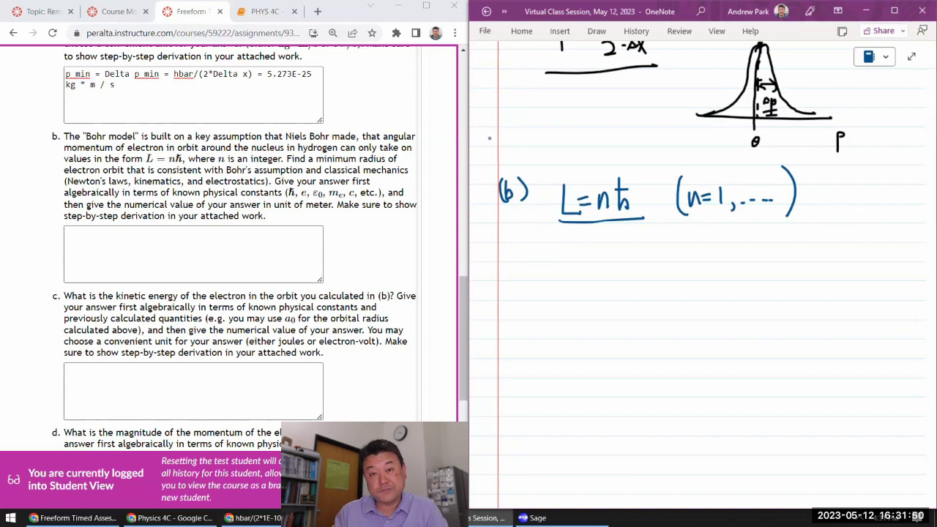
# - Write Lmin = ħ in green ink below and underline it
pyautogui.click(504, 11)
pyautogui.click(448, 34)
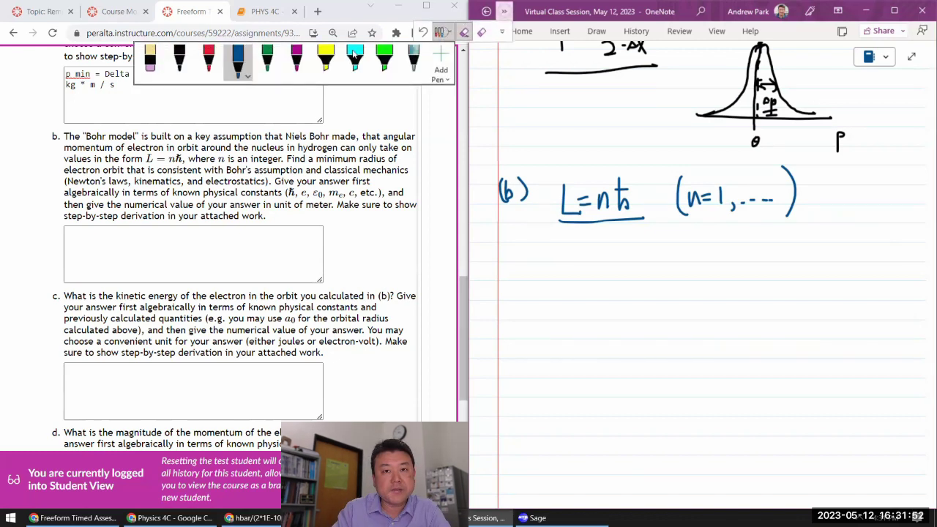
pyautogui.click(267, 60)
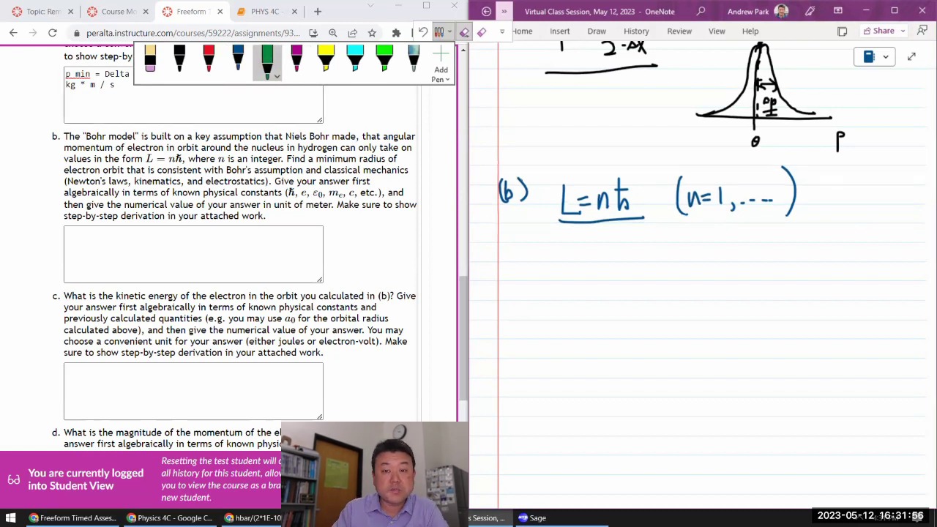
pyautogui.moveTo(563, 241)
pyautogui.mouseDown()
pyautogui.moveTo(564, 265)
pyautogui.moveTo(607, 267)
pyautogui.moveTo(624, 247)
pyautogui.moveTo(650, 262)
pyautogui.mouseUp()
pyautogui.moveTo(637, 242); pyautogui.dragTo(647, 239)
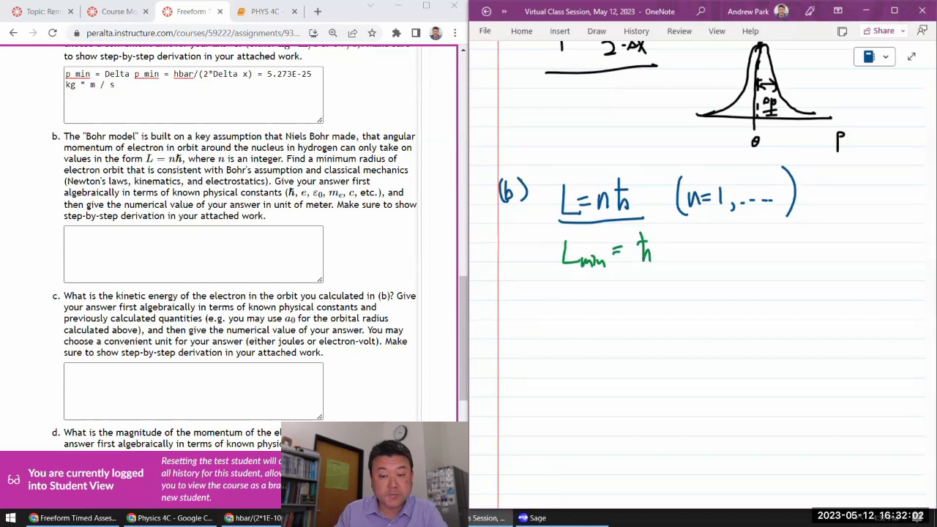
pyautogui.moveTo(564, 277); pyautogui.dragTo(663, 270)
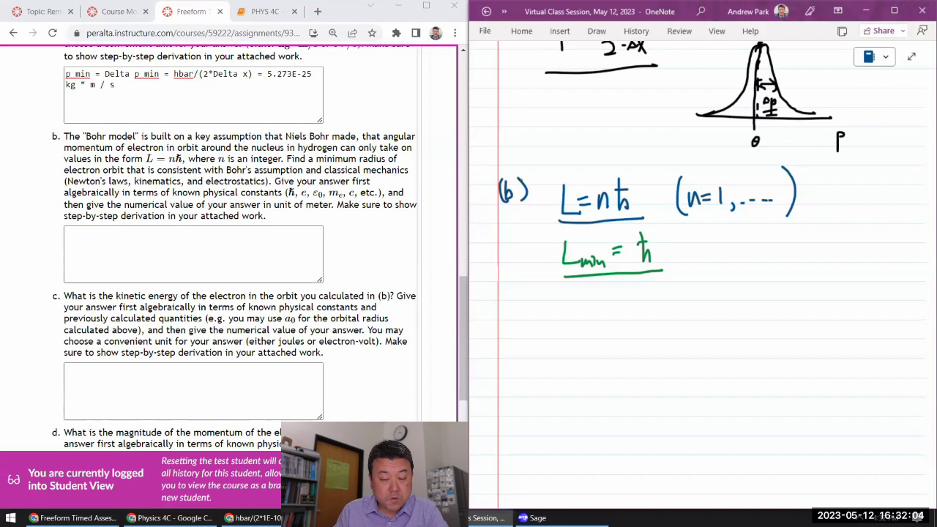
# - Write the formula L = I·ω below the green line
pyautogui.click(504, 11)
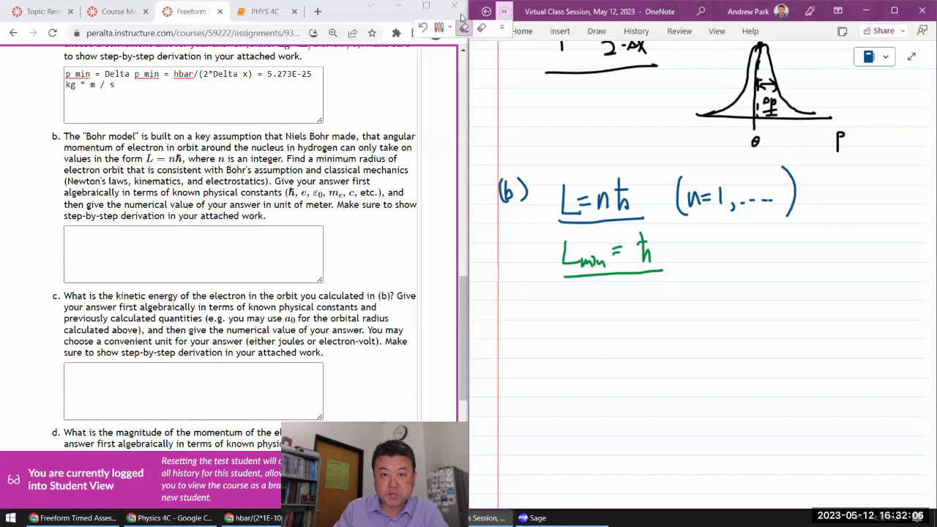
pyautogui.click(439, 32)
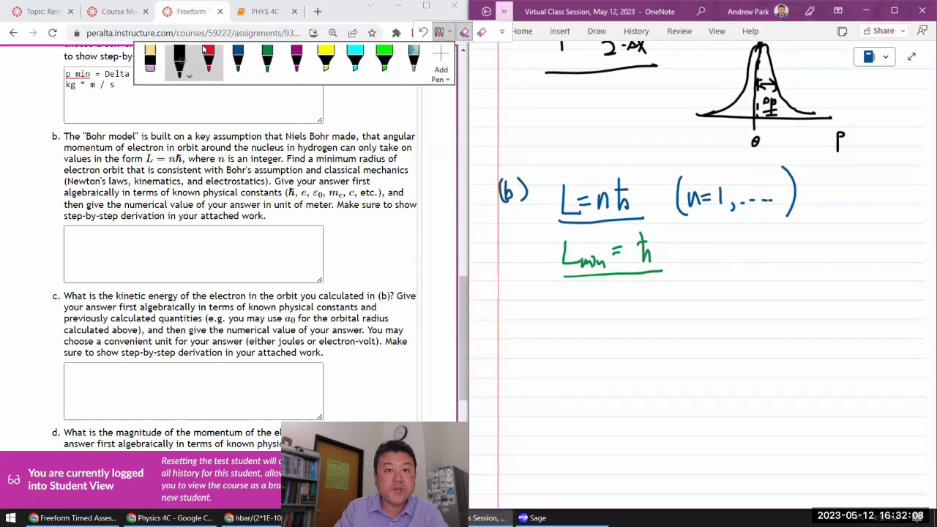
pyautogui.click(508, 15)
pyautogui.click(508, 15)
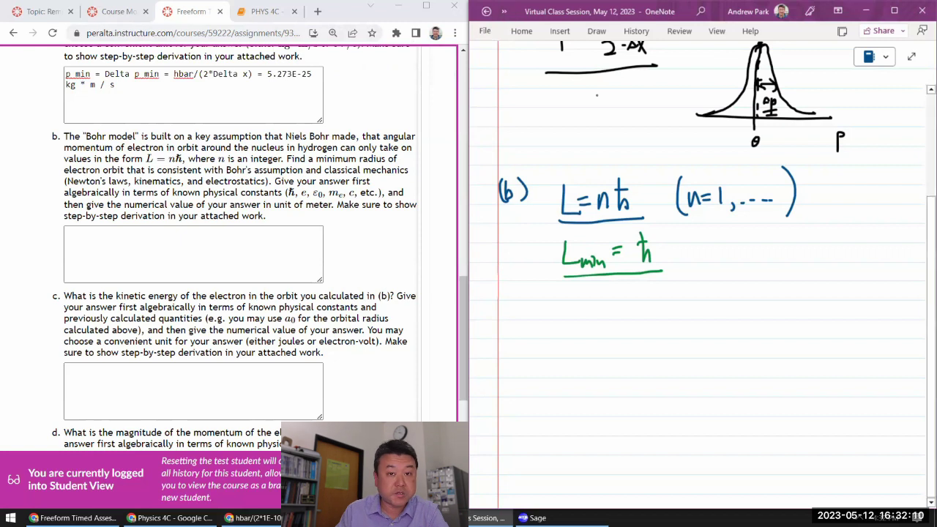
pyautogui.moveTo(500, 296)
pyautogui.mouseDown()
pyautogui.moveTo(516, 318)
pyautogui.moveTo(513, 296)
pyautogui.moveTo(531, 306)
pyautogui.mouseUp()
pyautogui.moveTo(520, 309); pyautogui.dragTo(550, 296)
pyautogui.moveTo(545, 297); pyautogui.dragTo(545, 316)
pyautogui.moveTo(540, 317); pyautogui.dragTo(579, 306)
pyautogui.click(556, 309)
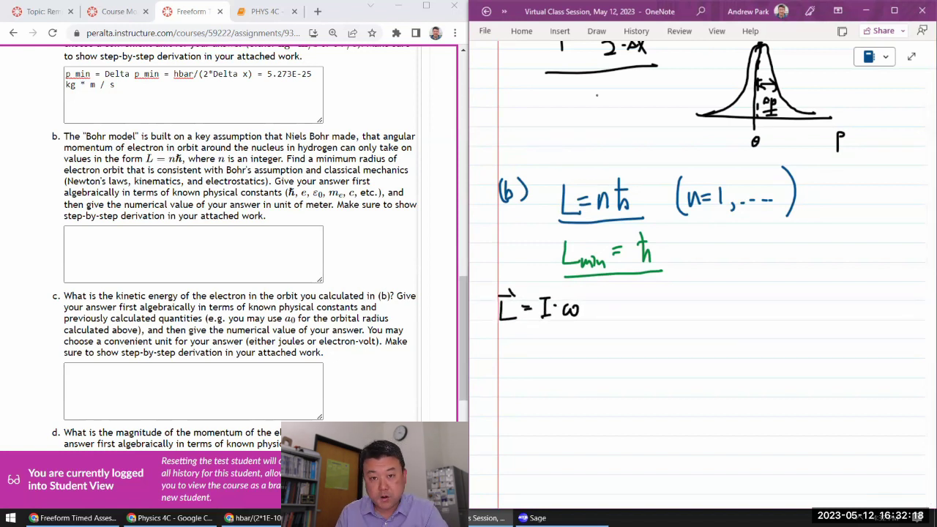
# - Write L = r × p = m·(r × v) and underline I·ω
pyautogui.moveTo(500, 339)
pyautogui.mouseDown()
pyautogui.moveTo(516, 358)
pyautogui.moveTo(514, 331)
pyautogui.moveTo(538, 347)
pyautogui.mouseUp()
pyautogui.moveTo(531, 351)
pyautogui.mouseDown()
pyautogui.moveTo(554, 334)
pyautogui.moveTo(569, 351)
pyautogui.mouseUp()
pyautogui.moveTo(575, 343)
pyautogui.mouseDown()
pyautogui.moveTo(578, 367)
pyautogui.moveTo(583, 333)
pyautogui.mouseUp()
pyautogui.moveTo(579, 331)
pyautogui.mouseDown()
pyautogui.moveTo(600, 344)
pyautogui.moveTo(632, 342)
pyautogui.mouseUp()
pyautogui.moveTo(643, 329)
pyautogui.mouseDown()
pyautogui.moveTo(640, 353)
pyautogui.moveTo(661, 322)
pyautogui.moveTo(673, 347)
pyautogui.mouseUp()
pyautogui.moveTo(673, 337)
pyautogui.mouseDown()
pyautogui.moveTo(664, 347)
pyautogui.moveTo(691, 334)
pyautogui.moveTo(689, 325)
pyautogui.moveTo(696, 347)
pyautogui.mouseUp()
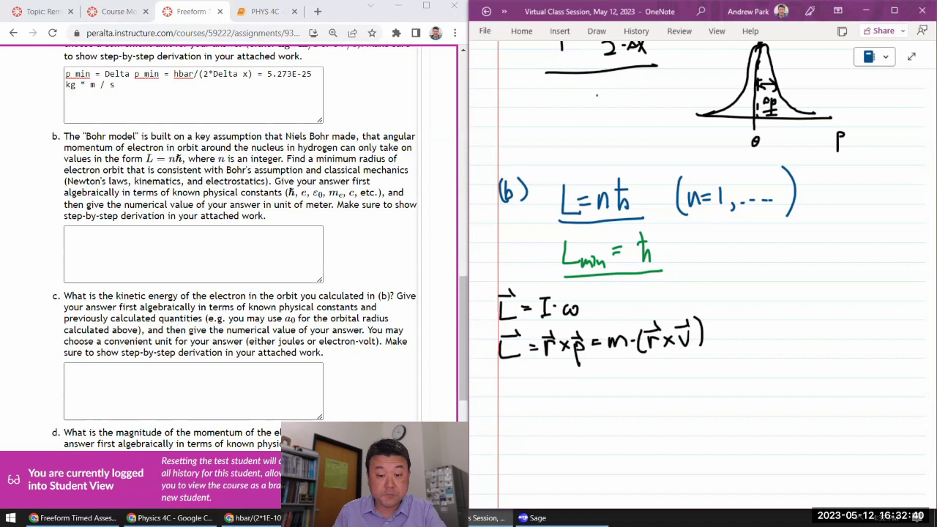
pyautogui.moveTo(540, 319); pyautogui.dragTo(589, 317)
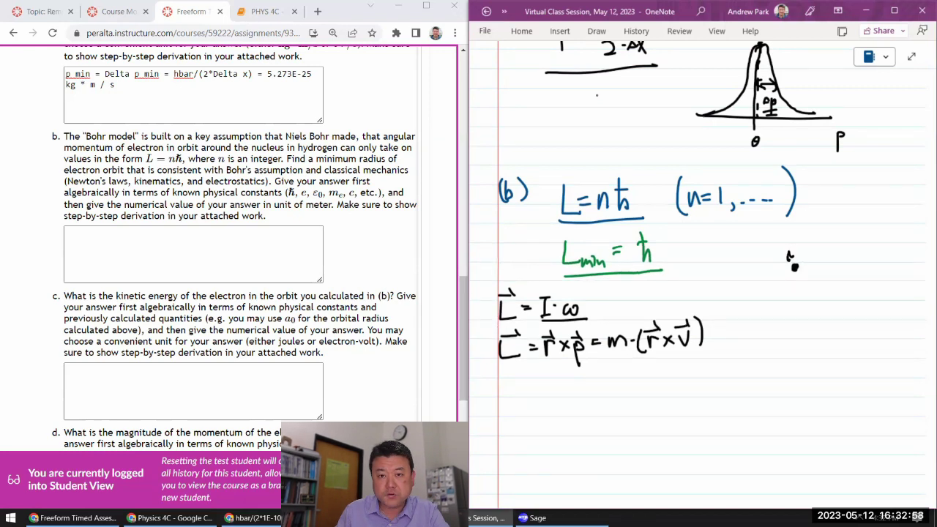
# - Sketch a dashed electron orbit around a labelled nucleus with the electron marked
pyautogui.moveTo(787, 261); pyautogui.dragTo(795, 251)
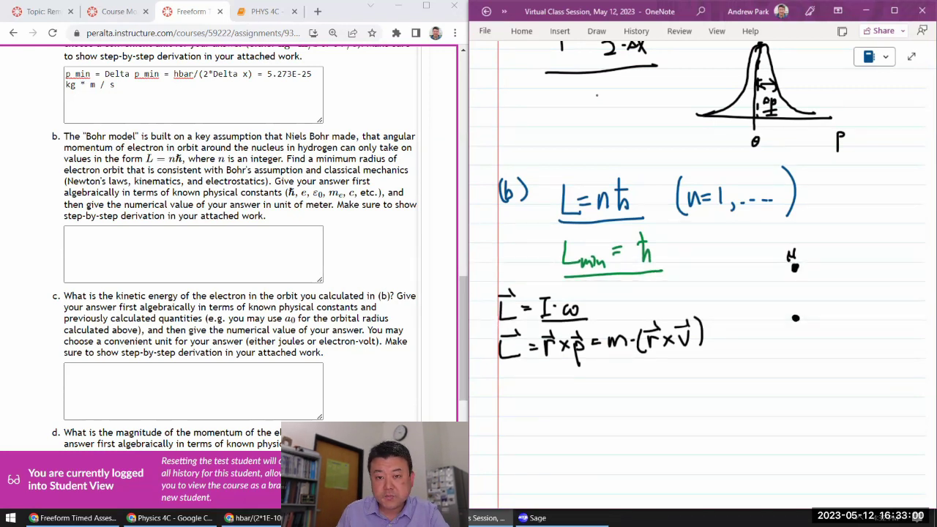
pyautogui.moveTo(796, 320); pyautogui.dragTo(811, 313)
pyautogui.moveTo(815, 313); pyautogui.dragTo(827, 307)
pyautogui.moveTo(830, 306); pyautogui.dragTo(835, 301)
pyautogui.moveTo(836, 277); pyautogui.dragTo(834, 252)
pyautogui.moveTo(823, 236); pyautogui.dragTo(792, 223)
pyautogui.moveTo(780, 226); pyautogui.dragTo(754, 248)
pyautogui.moveTo(749, 262)
pyautogui.mouseDown()
pyautogui.moveTo(750, 294)
pyautogui.moveTo(766, 314)
pyautogui.mouseUp()
pyautogui.moveTo(776, 316); pyautogui.dragTo(835, 322)
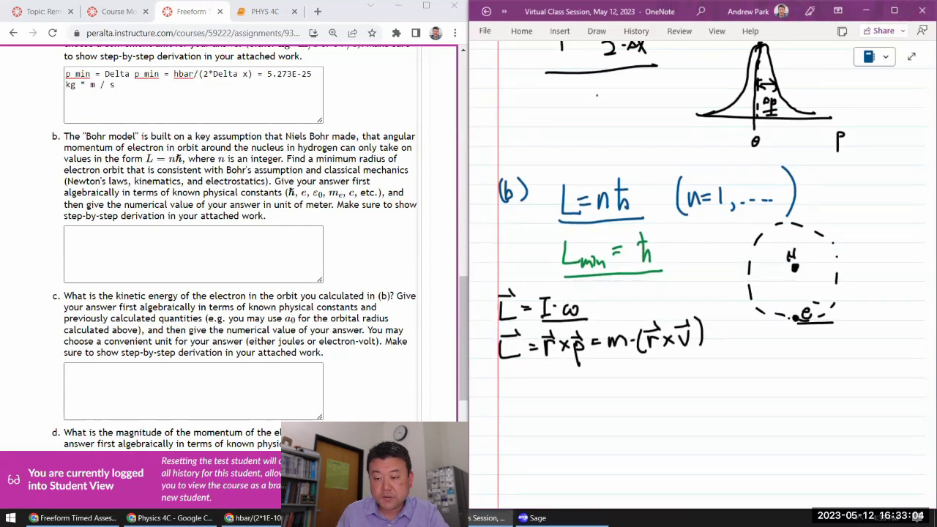
# - Switch to magenta ink and draw labelled velocity v and radius r vectors on the orbit sketch
pyautogui.click(505, 11)
pyautogui.click(442, 32)
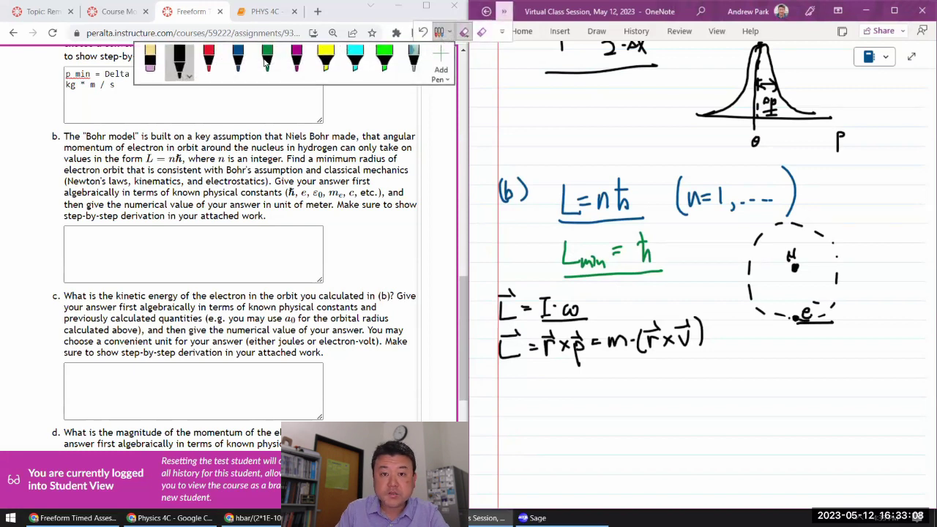
pyautogui.click(296, 58)
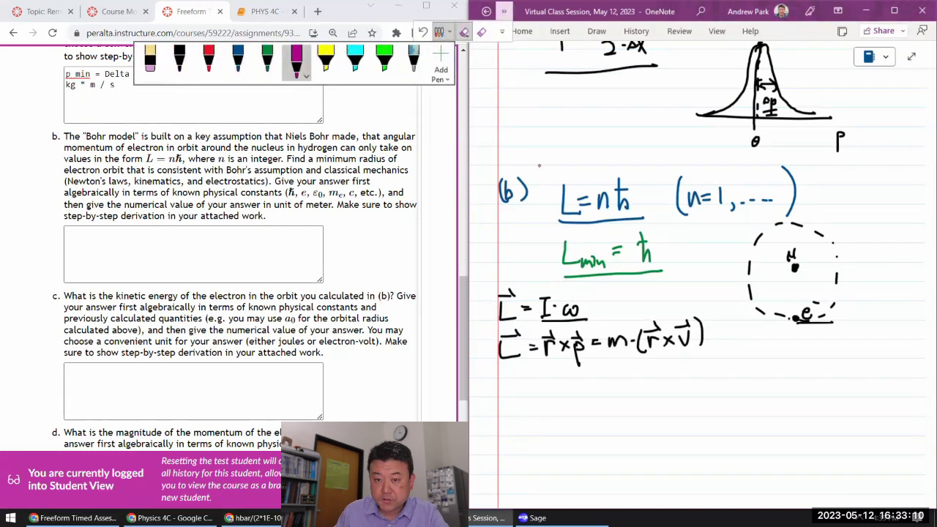
pyautogui.moveTo(798, 324)
pyautogui.mouseDown()
pyautogui.moveTo(837, 322)
pyautogui.moveTo(827, 334)
pyautogui.mouseUp()
pyautogui.moveTo(815, 331); pyautogui.dragTo(835, 326)
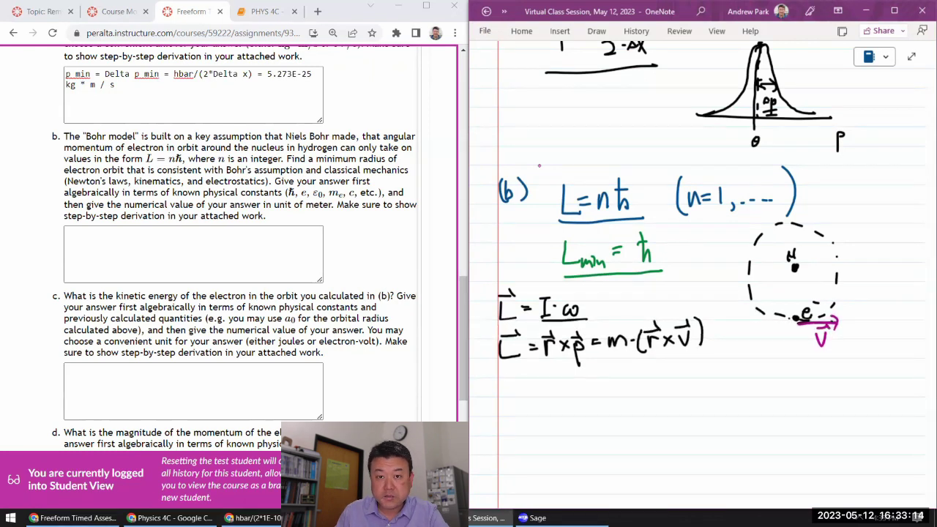
pyautogui.moveTo(795, 270); pyautogui.dragTo(796, 315)
pyautogui.moveTo(789, 306)
pyautogui.mouseDown()
pyautogui.moveTo(796, 317)
pyautogui.moveTo(803, 307)
pyautogui.moveTo(785, 275)
pyautogui.moveTo(811, 311)
pyautogui.mouseUp()
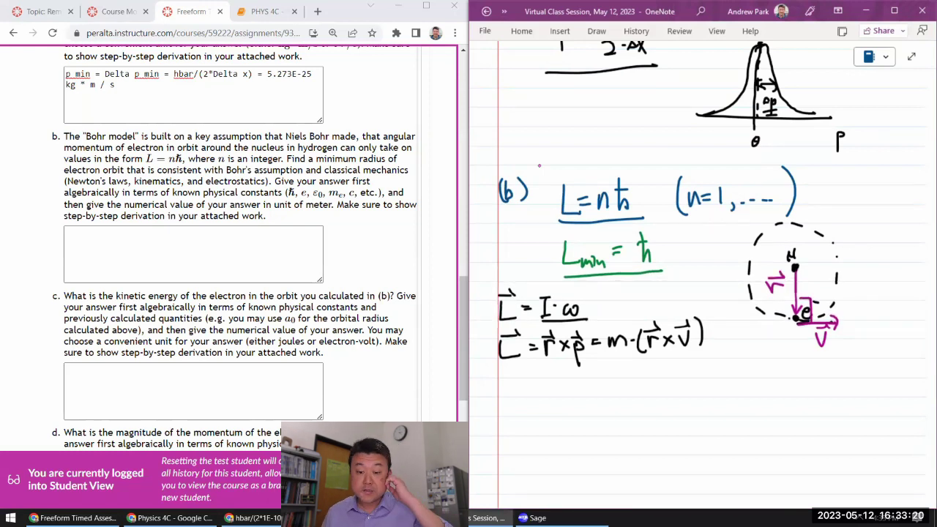
# - Add magnitude bars around L = r×p and write = mrv sinθ beneath it
pyautogui.moveTo(495, 331); pyautogui.dragTo(495, 377)
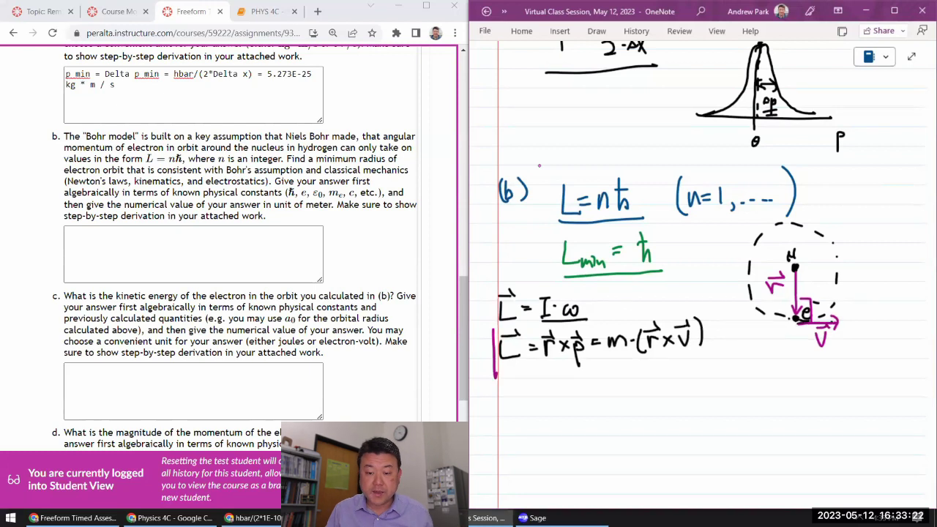
pyautogui.moveTo(707, 317); pyautogui.dragTo(707, 359)
pyautogui.moveTo(541, 394); pyautogui.dragTo(553, 395)
pyautogui.moveTo(541, 401); pyautogui.dragTo(554, 401)
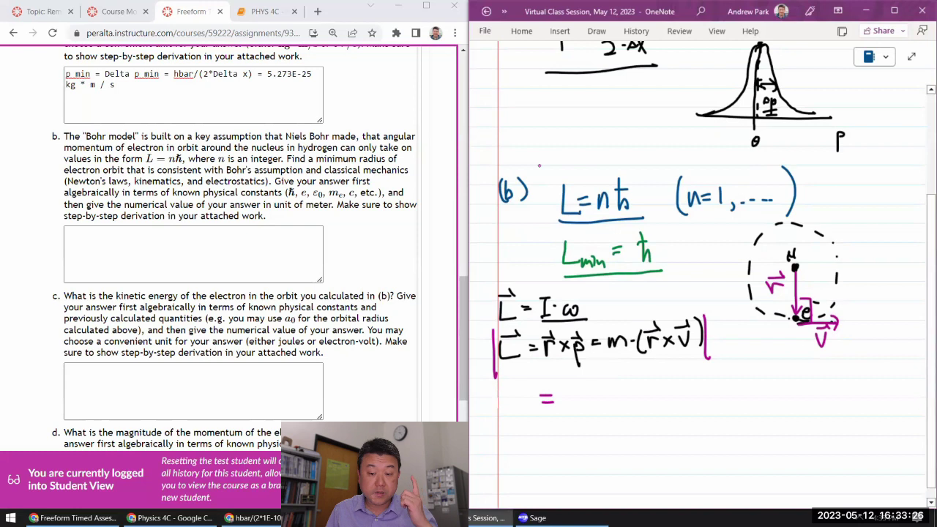
pyautogui.moveTo(568, 407)
pyautogui.mouseDown()
pyautogui.moveTo(576, 392)
pyautogui.moveTo(588, 406)
pyautogui.moveTo(620, 393)
pyautogui.moveTo(625, 408)
pyautogui.moveTo(668, 402)
pyautogui.moveTo(667, 389)
pyautogui.moveTo(644, 389)
pyautogui.mouseUp()
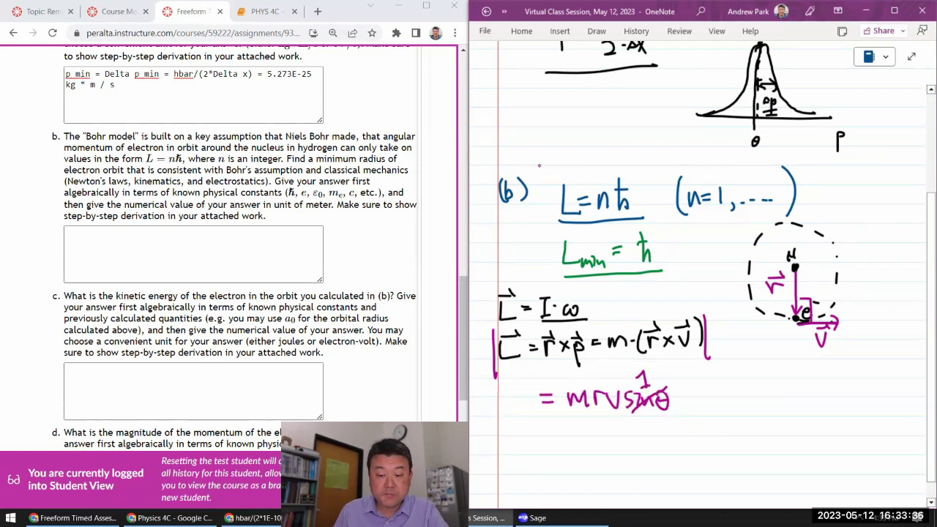
pyautogui.moveTo(592, 407)
pyautogui.mouseDown()
pyautogui.moveTo(619, 389)
pyautogui.moveTo(601, 410)
pyautogui.mouseUp()
pyautogui.moveTo(597, 389); pyautogui.dragTo(618, 410)
pyautogui.moveTo(616, 389); pyautogui.dragTo(620, 410)
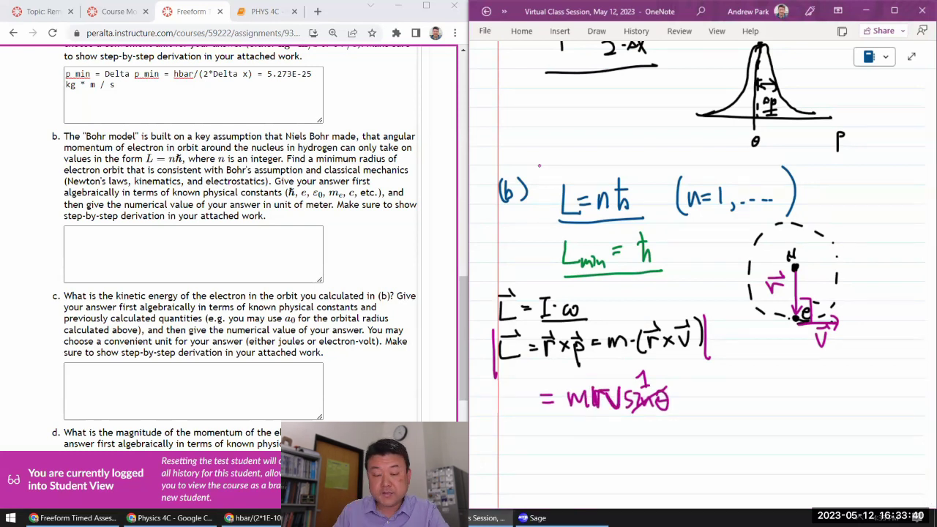
# - Bracket Lmin = ħ, extend the line to mrv sinθ = ħ, and write mrv = ħ below
pyautogui.moveTo(570, 231)
pyautogui.mouseDown()
pyautogui.moveTo(544, 232)
pyautogui.moveTo(546, 262)
pyautogui.mouseUp()
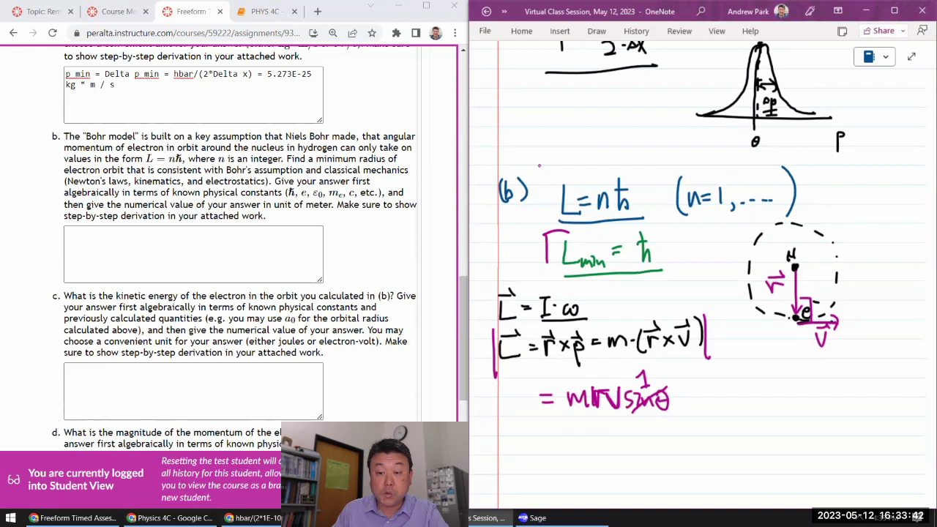
pyautogui.moveTo(646, 279); pyautogui.dragTo(669, 249)
pyautogui.moveTo(684, 397); pyautogui.dragTo(698, 396)
pyautogui.moveTo(685, 403); pyautogui.dragTo(713, 408)
pyautogui.moveTo(711, 394)
pyautogui.mouseDown()
pyautogui.moveTo(724, 391)
pyautogui.moveTo(731, 407)
pyautogui.mouseUp()
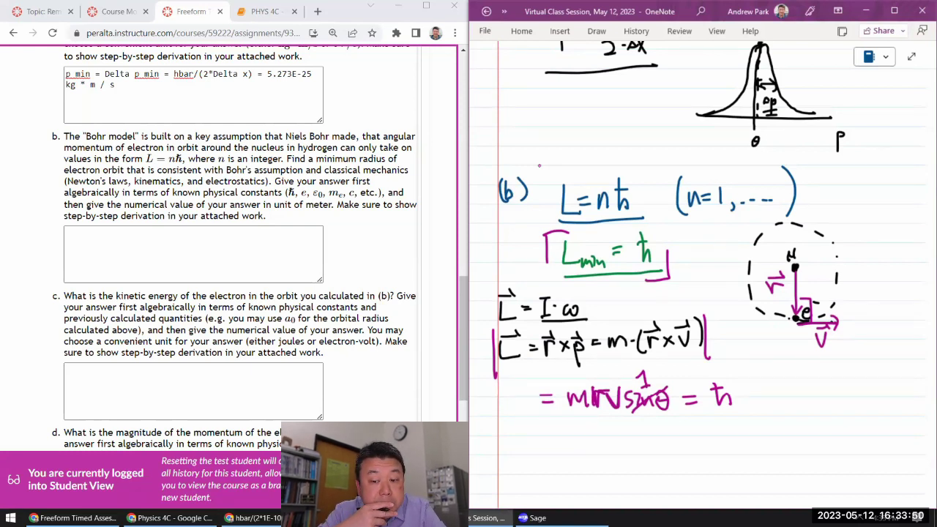
pyautogui.moveTo(517, 458)
pyautogui.mouseDown()
pyautogui.moveTo(556, 442)
pyautogui.moveTo(595, 443)
pyautogui.mouseUp()
pyautogui.moveTo(584, 449)
pyautogui.mouseDown()
pyautogui.moveTo(620, 459)
pyautogui.moveTo(614, 440)
pyautogui.mouseUp()
# - Highlight r and v in mrv = ħ with the yellow highlighter
pyautogui.click(504, 11)
pyautogui.click(442, 32)
pyautogui.click(324, 62)
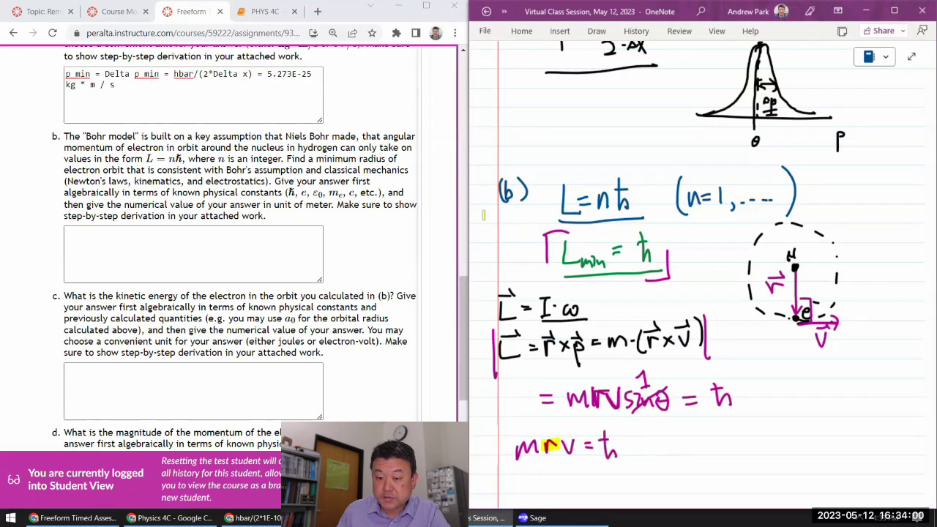
pyautogui.moveTo(562, 431)
pyautogui.mouseDown()
pyautogui.moveTo(579, 462)
pyautogui.moveTo(571, 443)
pyautogui.mouseUp()
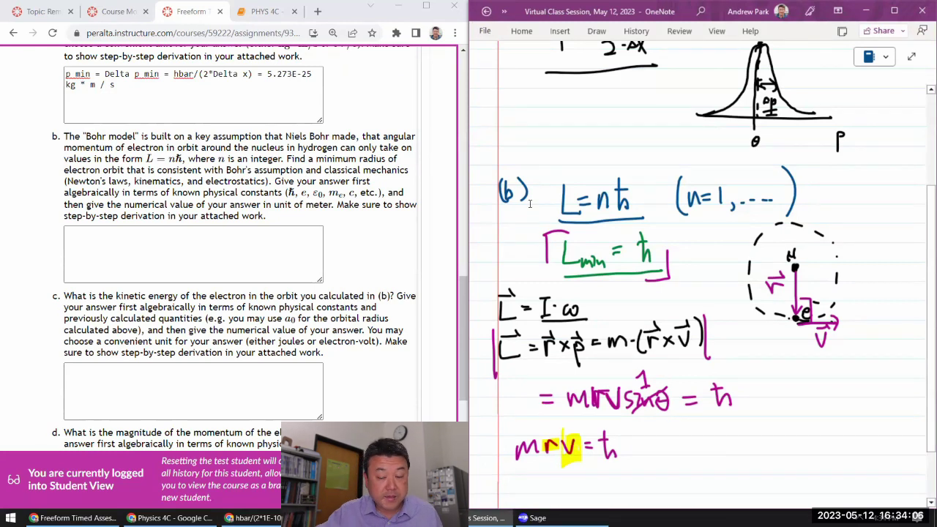
# - In black ink, write the underlined heading 'Energy of electron' with PE + KE beneath it
pyautogui.scroll(-1, 629, 115)
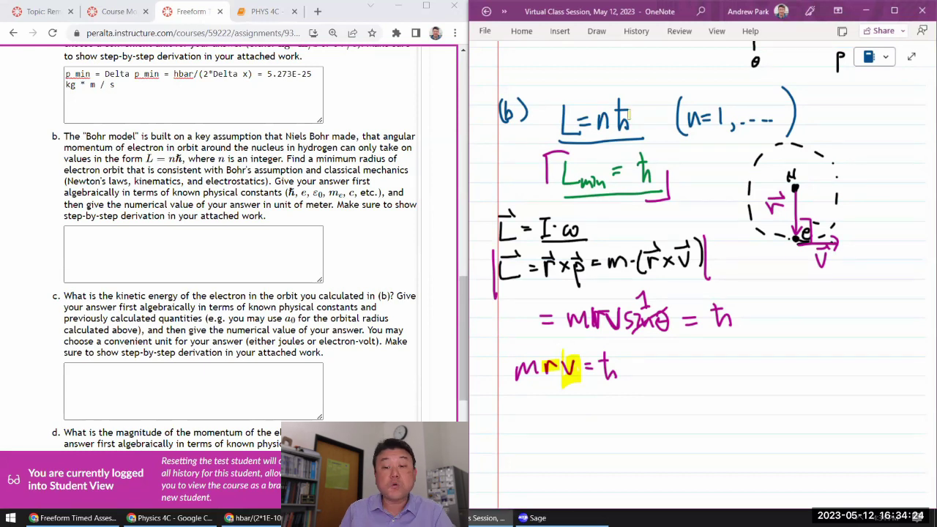
pyautogui.click(503, 11)
pyautogui.click(442, 33)
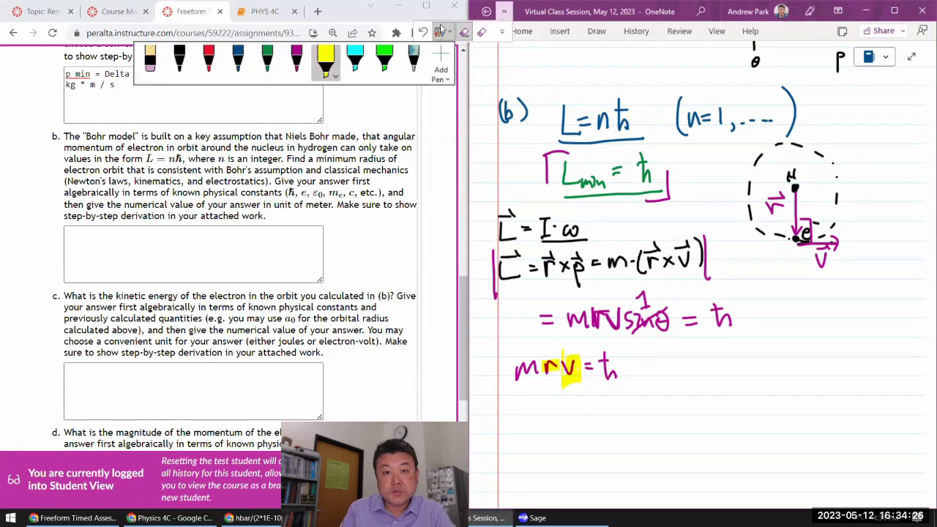
pyautogui.click(180, 58)
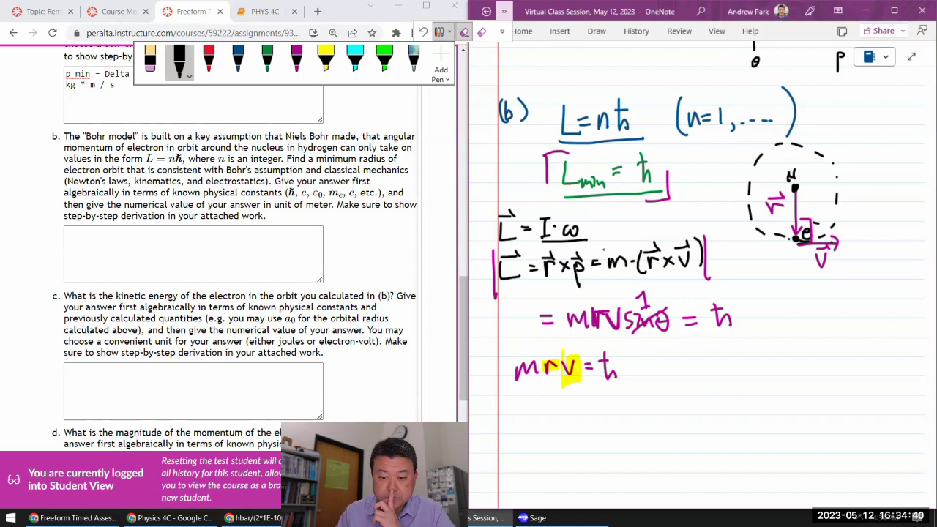
pyautogui.moveTo(706, 344)
pyautogui.mouseDown()
pyautogui.moveTo(705, 361)
pyautogui.moveTo(737, 354)
pyautogui.moveTo(742, 375)
pyautogui.moveTo(774, 366)
pyautogui.moveTo(775, 356)
pyautogui.moveTo(862, 353)
pyautogui.mouseUp()
pyautogui.moveTo(689, 374); pyautogui.dragTo(862, 373)
pyautogui.moveTo(715, 387)
pyautogui.mouseDown()
pyautogui.moveTo(714, 406)
pyautogui.moveTo(757, 396)
pyautogui.moveTo(750, 404)
pyautogui.mouseUp()
pyautogui.moveTo(764, 387)
pyautogui.mouseDown()
pyautogui.moveTo(764, 404)
pyautogui.moveTo(788, 404)
pyautogui.mouseUp()
pyautogui.moveTo(774, 395); pyautogui.dragTo(784, 396)
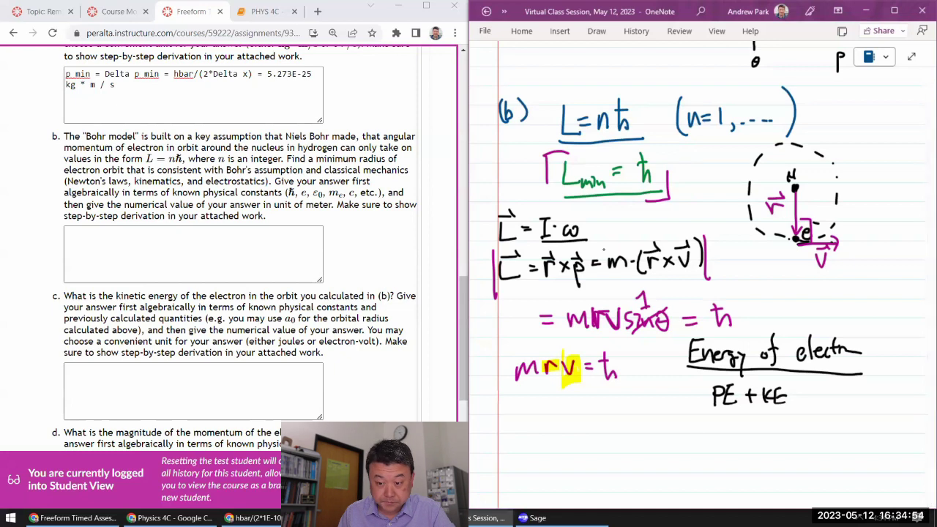
# - Write the potential energy term −1/(4πε₀)·e/r below PE + KE and underline it
pyautogui.moveTo(688, 430); pyautogui.dragTo(698, 430)
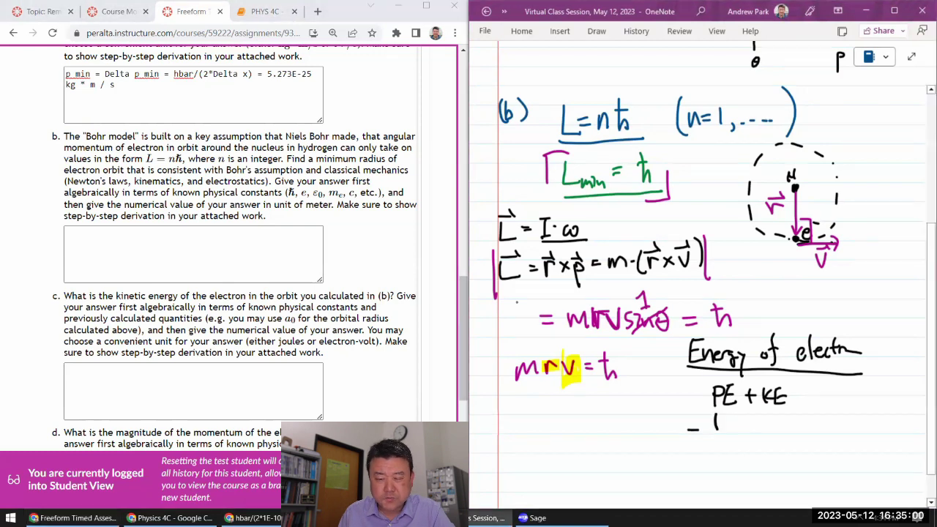
pyautogui.moveTo(714, 417); pyautogui.dragTo(713, 450)
pyautogui.moveTo(704, 435)
pyautogui.mouseDown()
pyautogui.moveTo(731, 434)
pyautogui.moveTo(711, 455)
pyautogui.mouseUp()
pyautogui.moveTo(716, 443); pyautogui.dragTo(729, 443)
pyautogui.moveTo(722, 443)
pyautogui.mouseDown()
pyautogui.moveTo(722, 455)
pyautogui.moveTo(746, 459)
pyautogui.mouseUp()
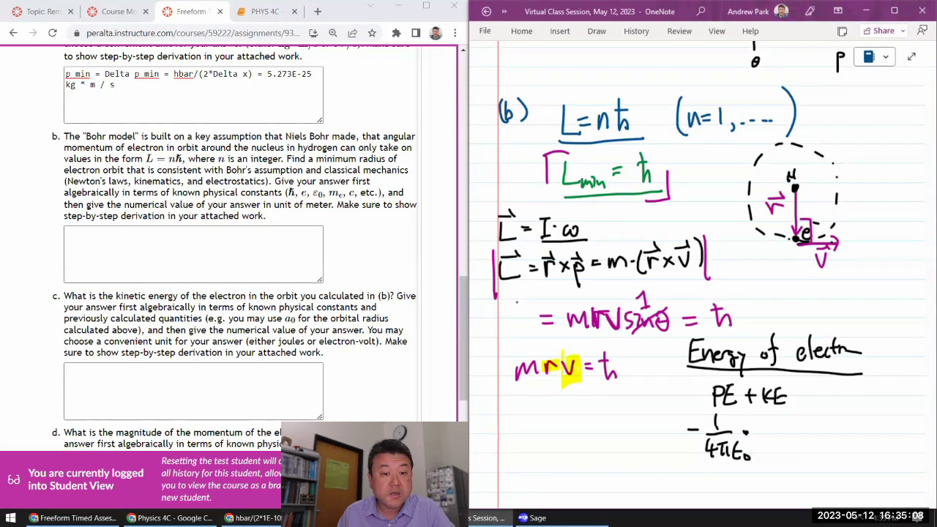
pyautogui.moveTo(764, 421); pyautogui.dragTo(778, 417)
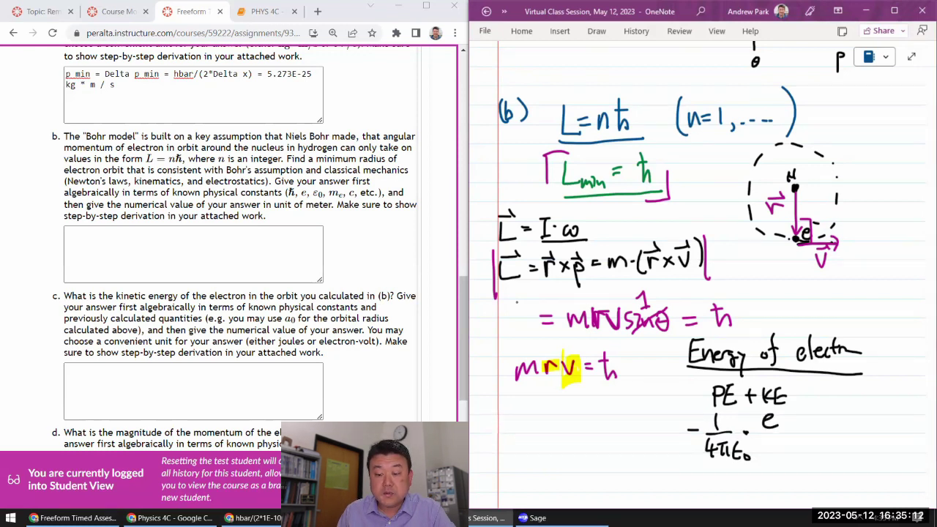
pyautogui.moveTo(760, 435); pyautogui.dragTo(789, 433)
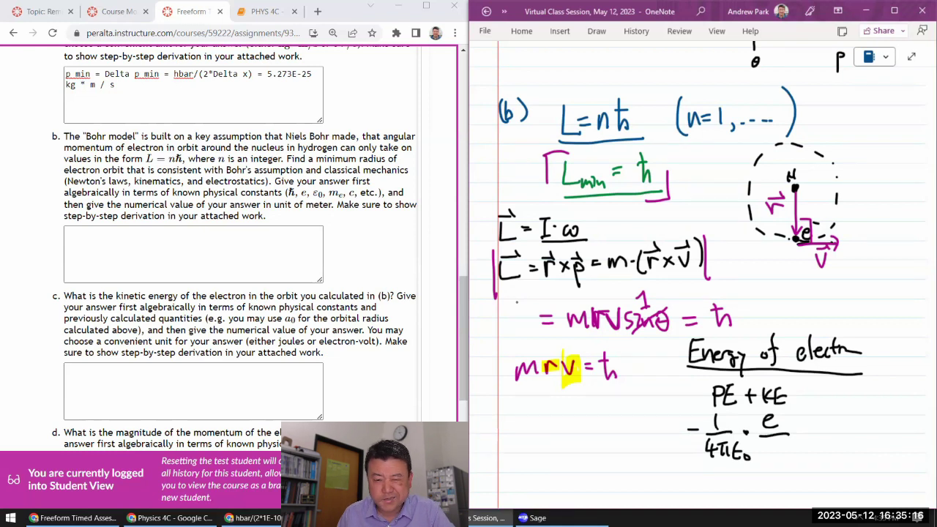
pyautogui.moveTo(768, 445); pyautogui.dragTo(777, 446)
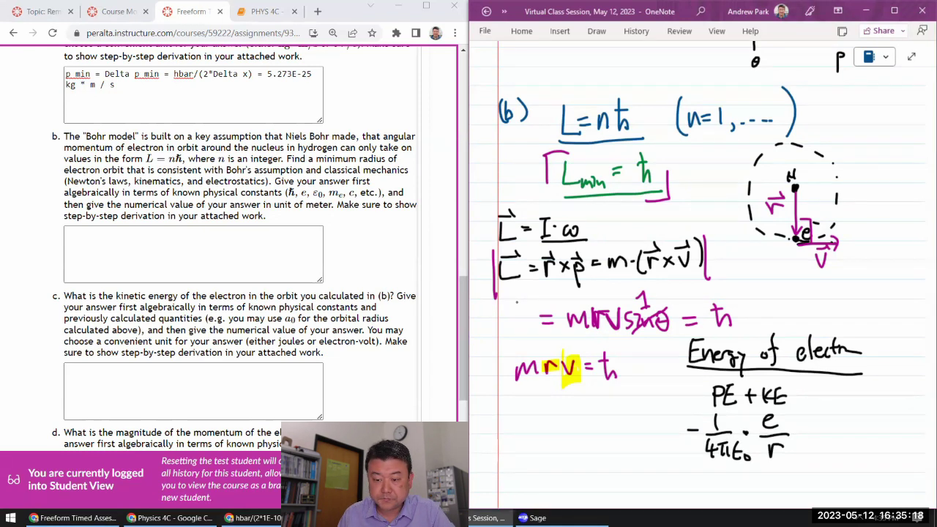
pyautogui.moveTo(698, 469); pyautogui.dragTo(790, 470)
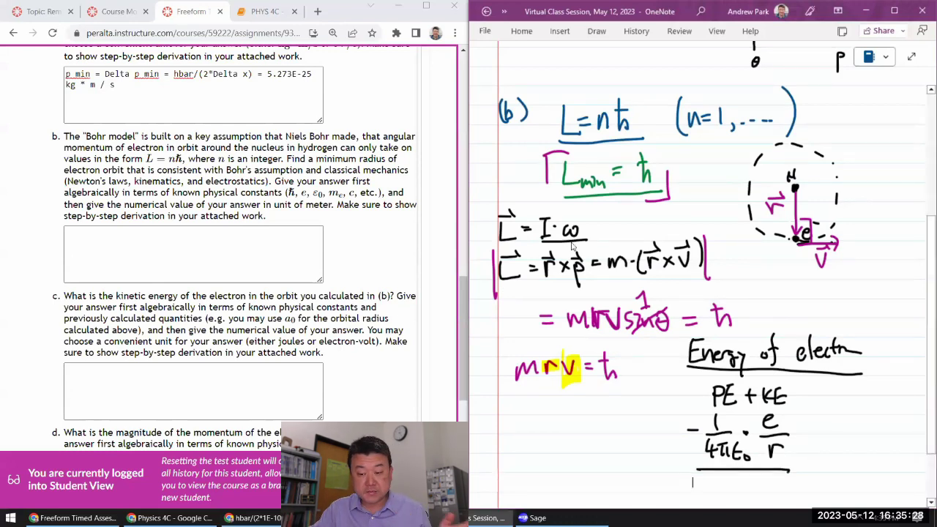
# - Extend the energy line with + ½mv² = TE
pyautogui.scroll(-2, 732, 316)
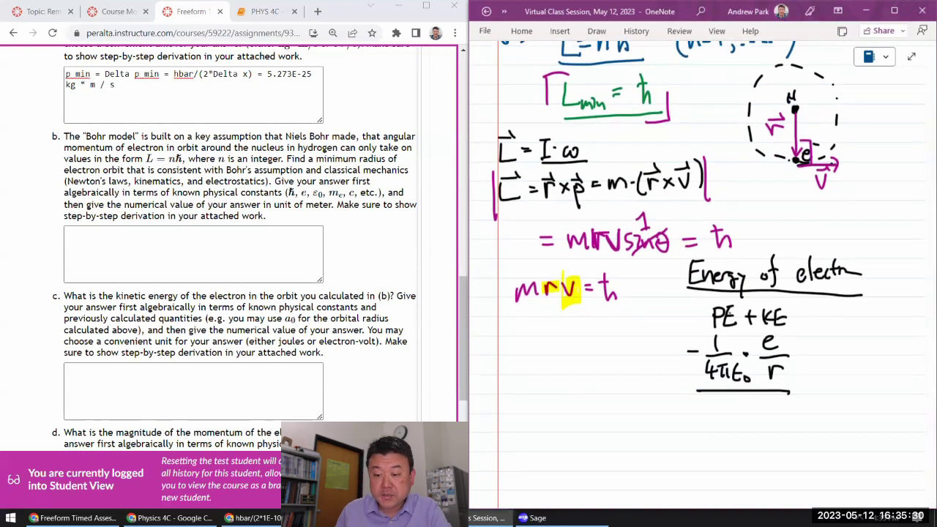
pyautogui.moveTo(803, 348)
pyautogui.mouseDown()
pyautogui.moveTo(802, 360)
pyautogui.moveTo(832, 350)
pyautogui.mouseUp()
pyautogui.moveTo(827, 360)
pyautogui.mouseDown()
pyautogui.moveTo(839, 371)
pyautogui.moveTo(879, 337)
pyautogui.moveTo(891, 356)
pyautogui.mouseUp()
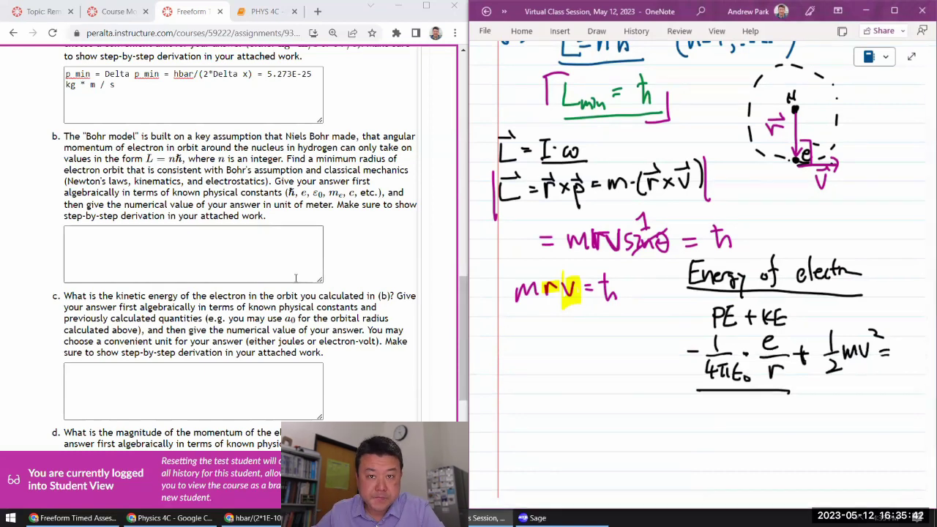
pyautogui.scroll(1, 330, 258)
pyautogui.scroll(10, 329, 257)
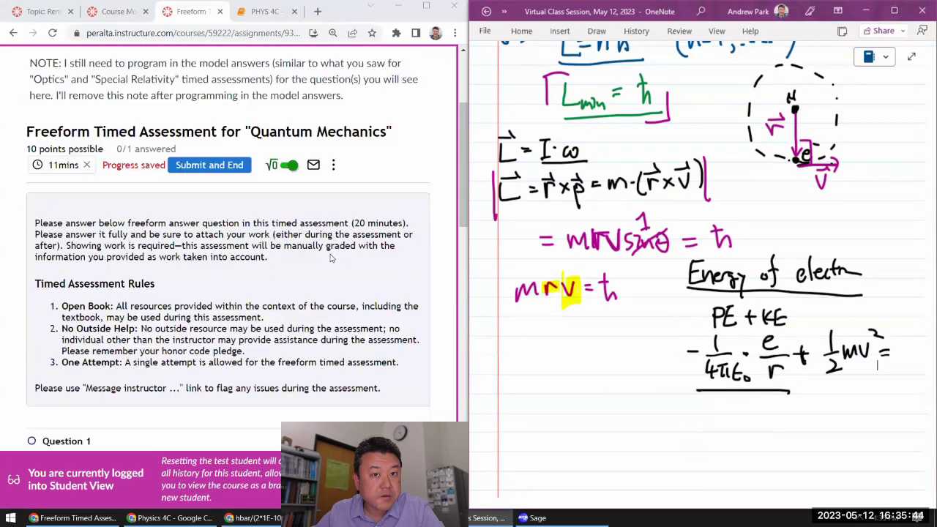
pyautogui.scroll(-12, 329, 257)
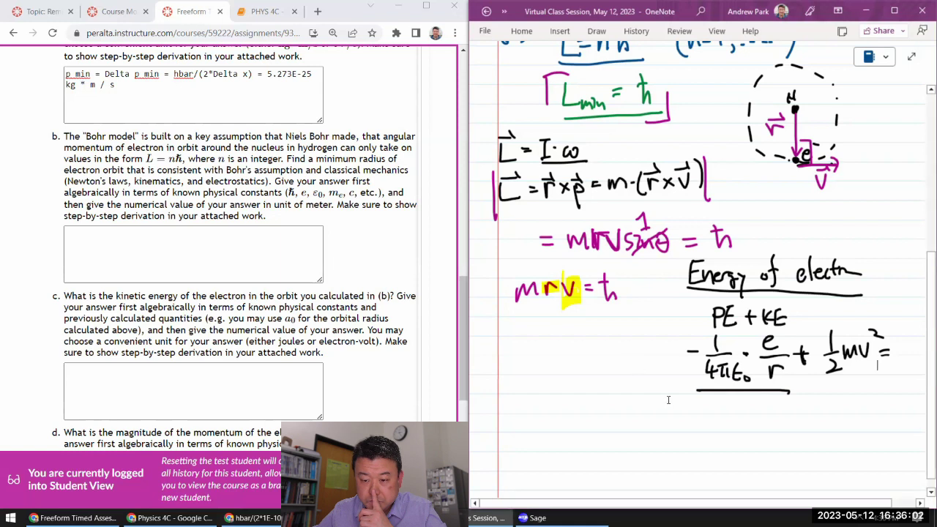
pyautogui.moveTo(669, 412); pyautogui.dragTo(901, 325)
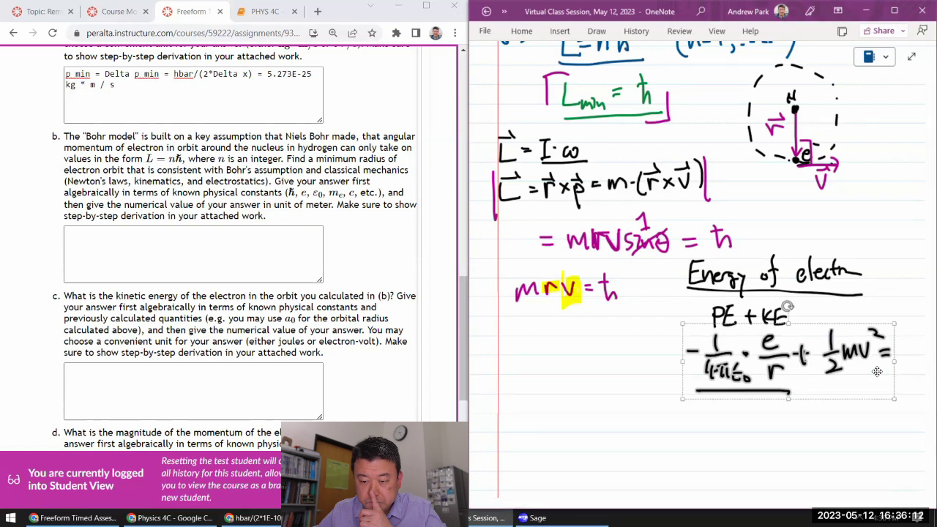
pyautogui.click(816, 425)
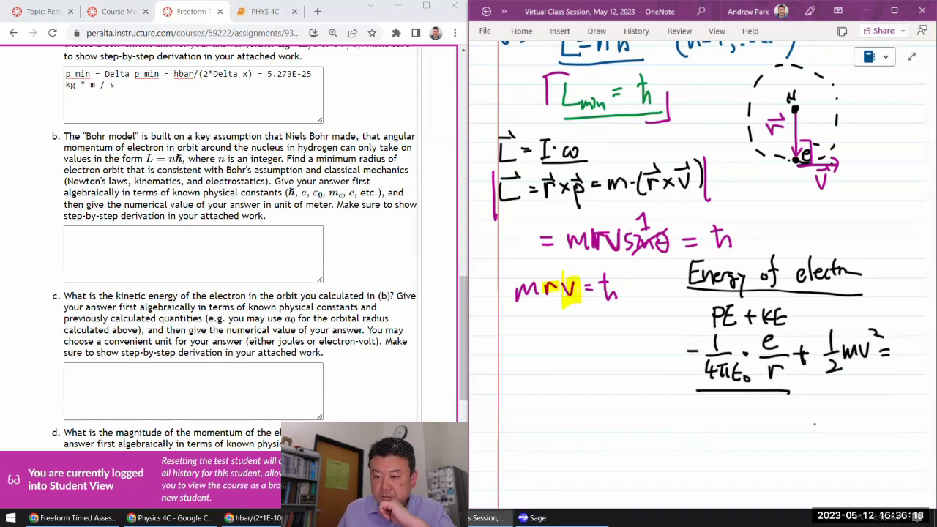
pyautogui.moveTo(889, 339)
pyautogui.mouseDown()
pyautogui.moveTo(900, 339)
pyautogui.moveTo(894, 360)
pyautogui.moveTo(914, 350)
pyautogui.mouseUp()
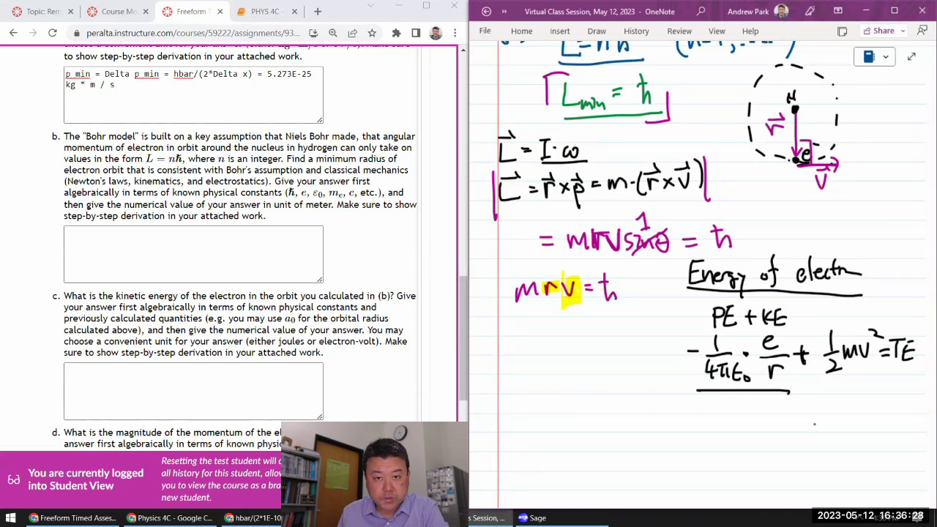
# - Underline v in mrv = ħ and solve it as v = ħ/mr below
pyautogui.moveTo(567, 303); pyautogui.dragTo(584, 306)
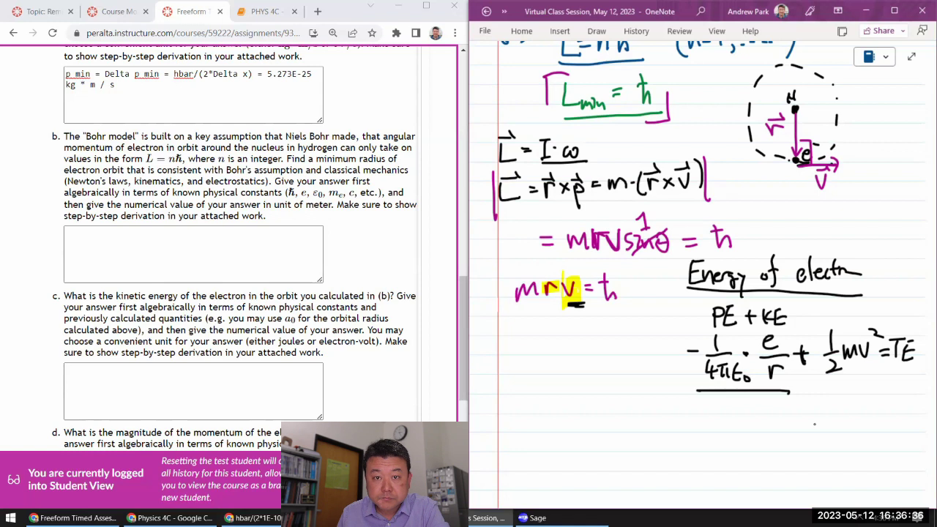
pyautogui.moveTo(524, 337); pyautogui.dragTo(559, 342)
pyautogui.moveTo(543, 350); pyautogui.dragTo(584, 350)
pyautogui.moveTo(570, 333)
pyautogui.mouseDown()
pyautogui.moveTo(586, 327)
pyautogui.moveTo(594, 356)
pyautogui.moveTo(580, 377)
pyautogui.mouseUp()
pyautogui.moveTo(583, 366)
pyautogui.mouseDown()
pyautogui.moveTo(585, 376)
pyautogui.moveTo(595, 365)
pyautogui.mouseUp()
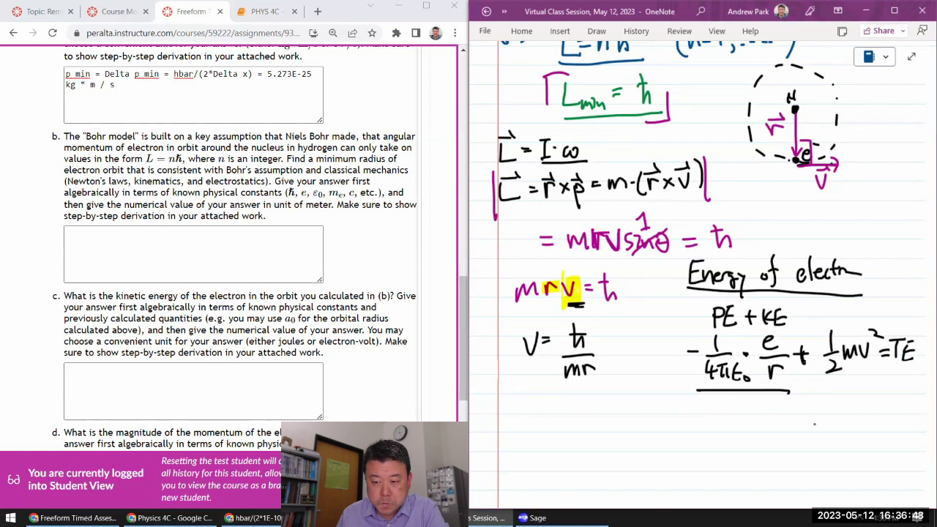
# - Paste a copy of the total energy equation just below the original
pyautogui.scroll(2, 805, 421)
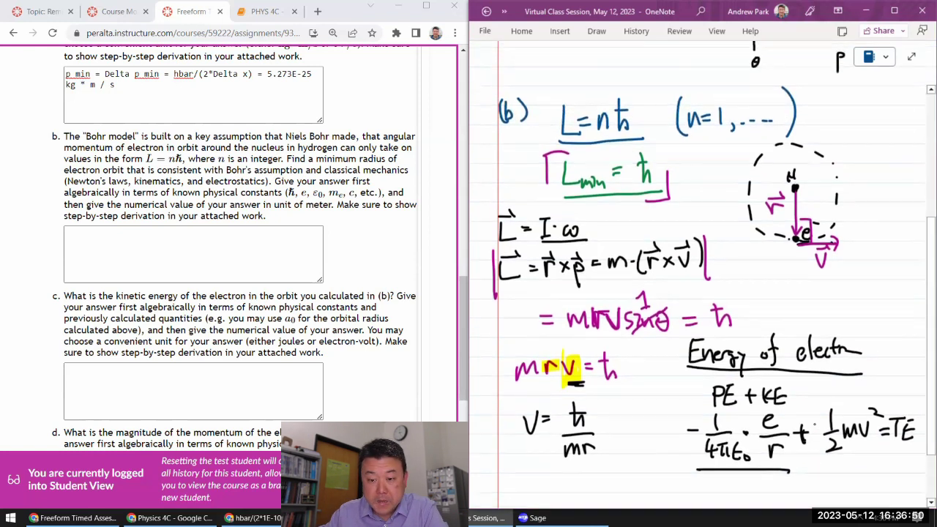
pyautogui.scroll(-4, 762, 408)
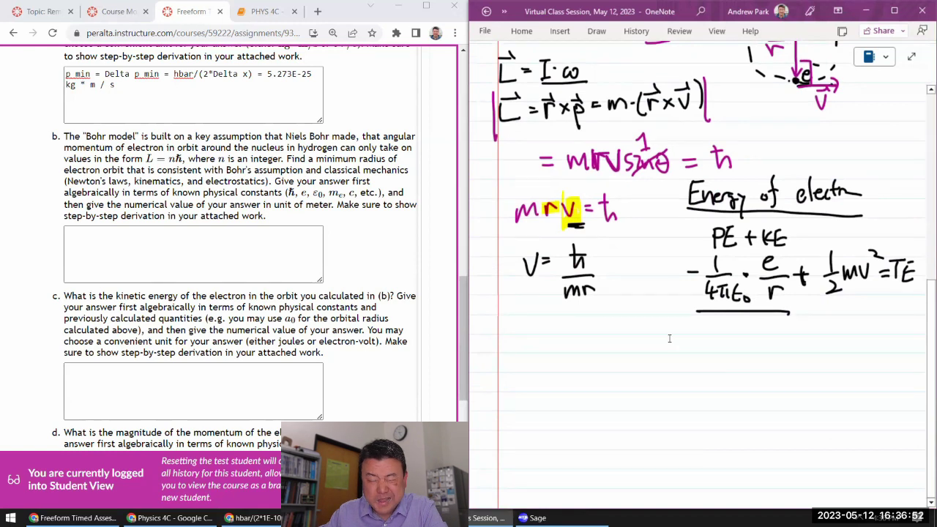
pyautogui.moveTo(668, 331)
pyautogui.mouseDown()
pyautogui.moveTo(811, 297)
pyautogui.moveTo(913, 251)
pyautogui.mouseUp()
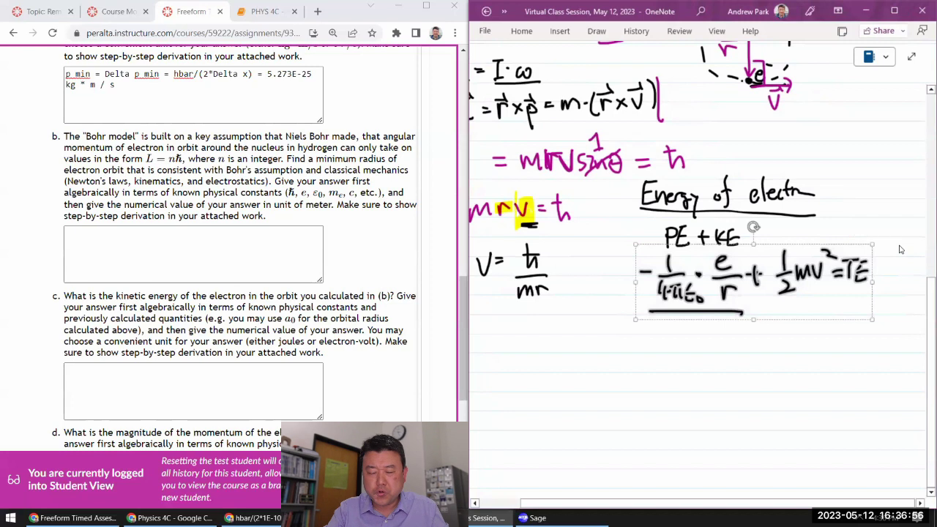
pyautogui.click(732, 387)
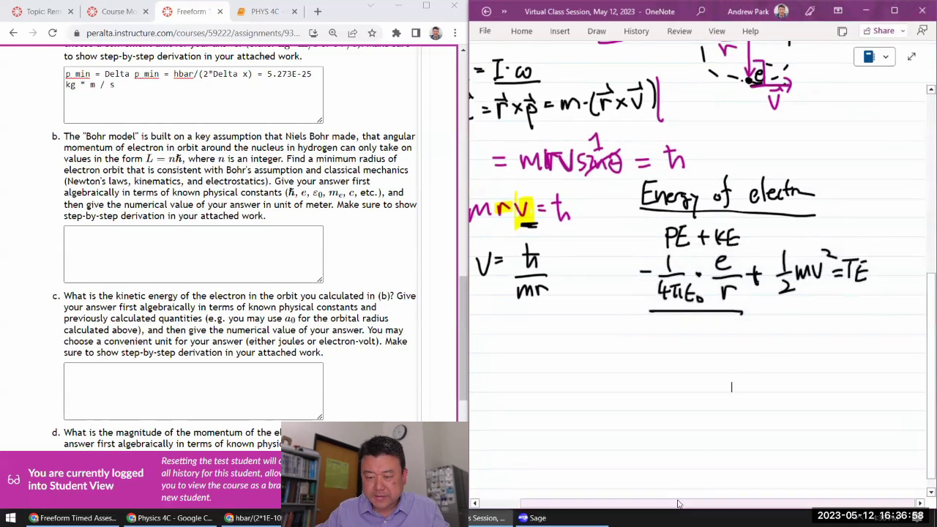
pyautogui.moveTo(655, 504); pyautogui.dragTo(614, 506)
pyautogui.click(526, 356)
pyautogui.hotkey('ctrl', 'v')
pyautogui.moveTo(618, 380); pyautogui.dragTo(606, 357)
pyautogui.click(818, 429)
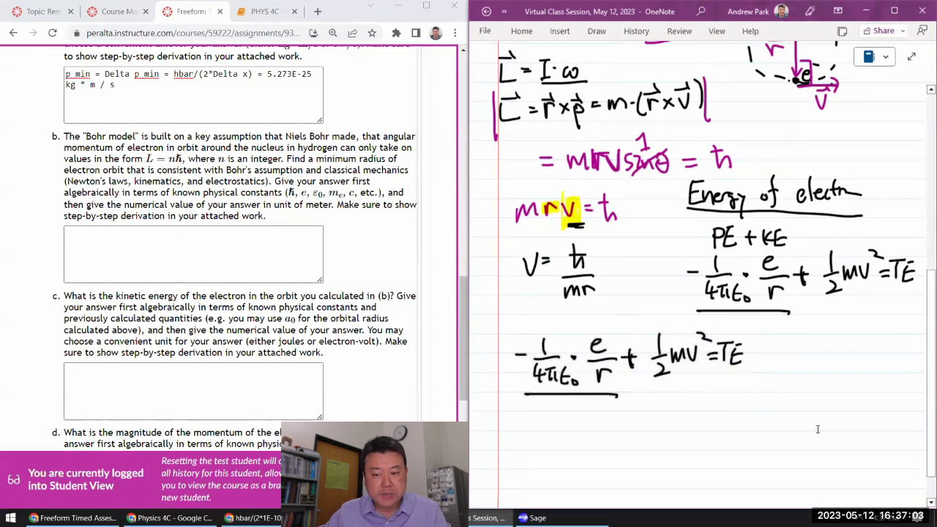
# - Remove TE from the copy and set it equal to −1/(8πε₀)·e/r in blue ink
pyautogui.click(503, 11)
pyautogui.click(423, 31)
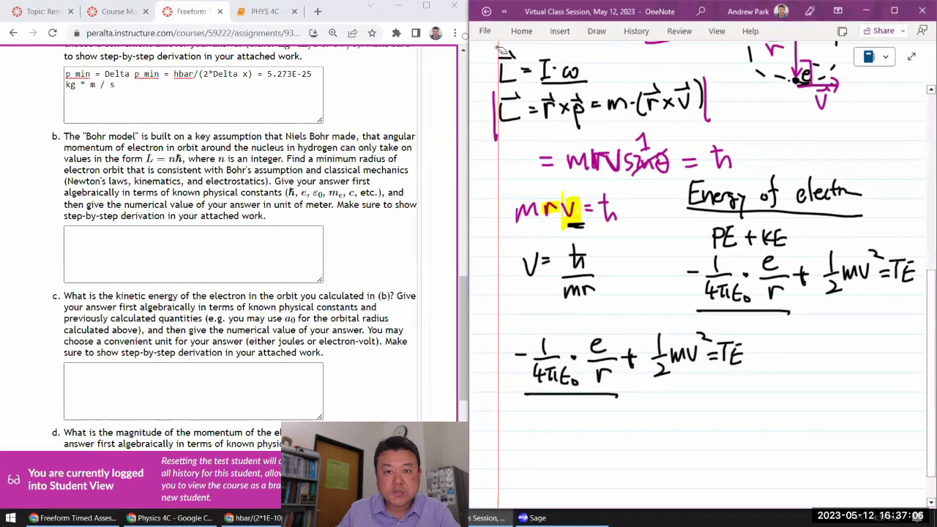
pyautogui.hotkey('ctrl', 'z')
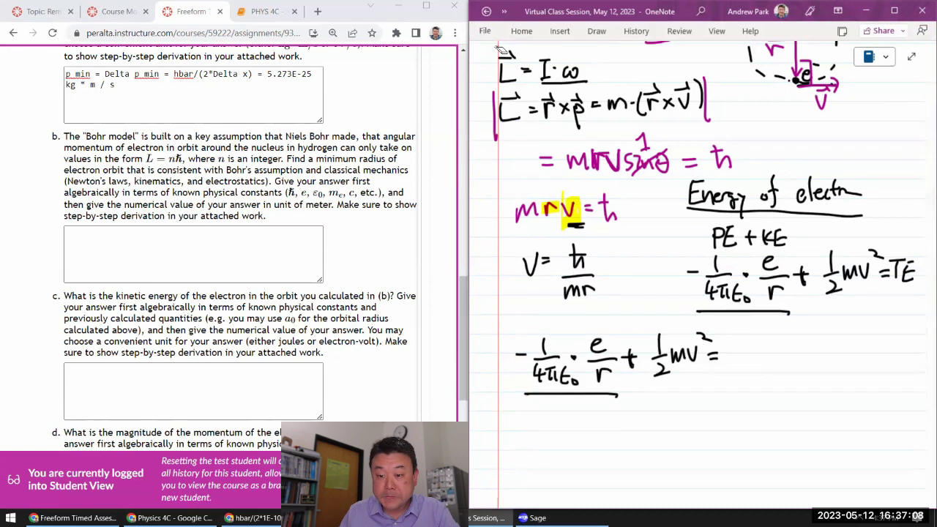
pyautogui.click(504, 11)
pyautogui.click(442, 31)
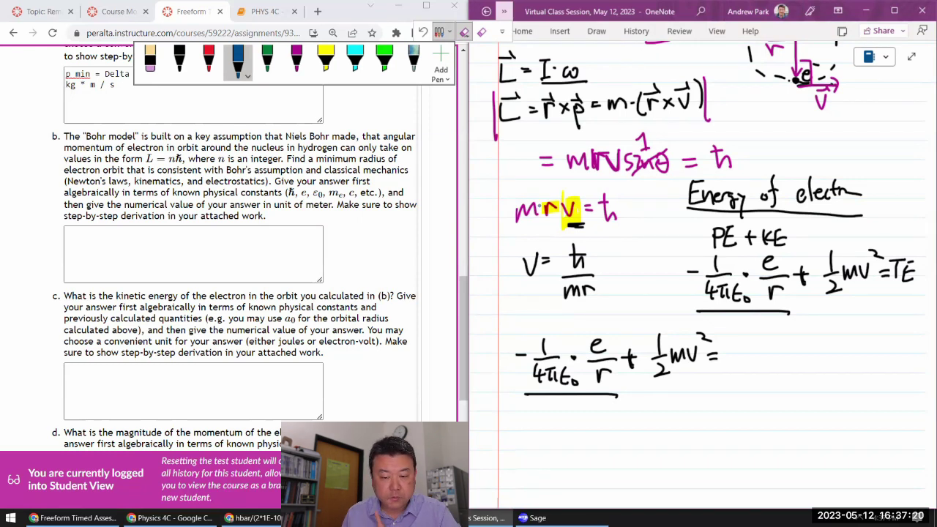
pyautogui.moveTo(730, 355)
pyautogui.mouseDown()
pyautogui.moveTo(764, 358)
pyautogui.moveTo(754, 388)
pyautogui.moveTo(788, 390)
pyautogui.mouseUp()
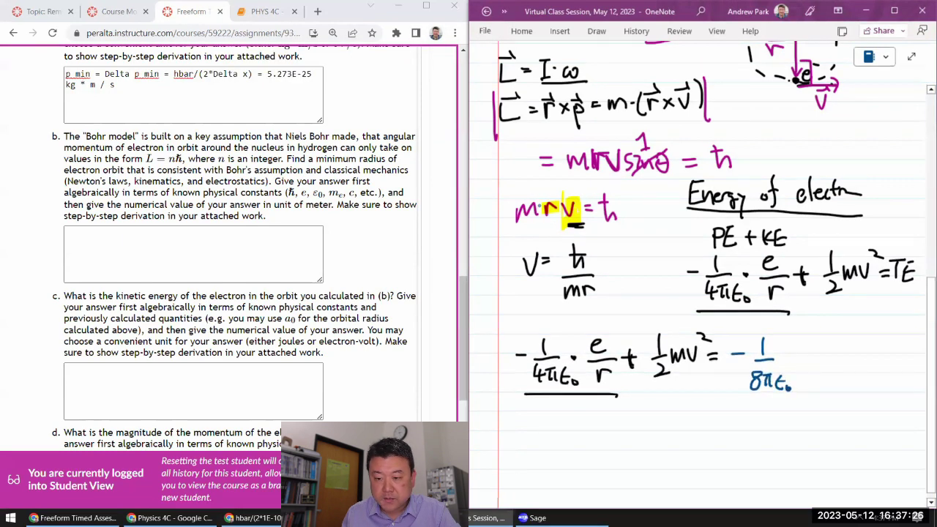
pyautogui.click(796, 358)
pyautogui.moveTo(805, 347); pyautogui.dragTo(822, 372)
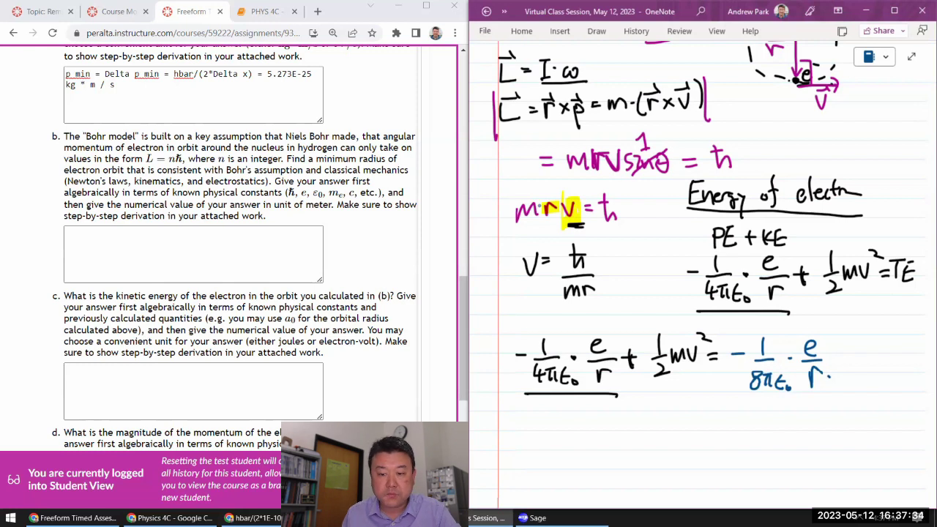
# - Label mrv = ħ as ① and the energy equation as ②, underlining r and mr
pyautogui.moveTo(503, 191)
pyautogui.mouseDown()
pyautogui.moveTo(506, 208)
pyautogui.moveTo(505, 187)
pyautogui.mouseUp()
pyautogui.moveTo(495, 340)
pyautogui.mouseDown()
pyautogui.moveTo(504, 351)
pyautogui.moveTo(497, 333)
pyautogui.mouseUp()
pyautogui.moveTo(545, 227); pyautogui.dragTo(556, 226)
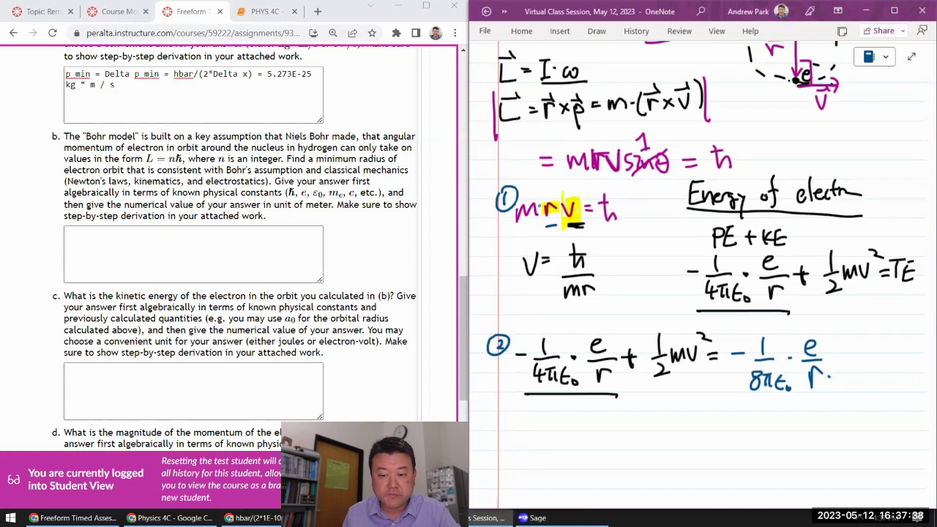
pyautogui.moveTo(530, 303); pyautogui.dragTo(598, 301)
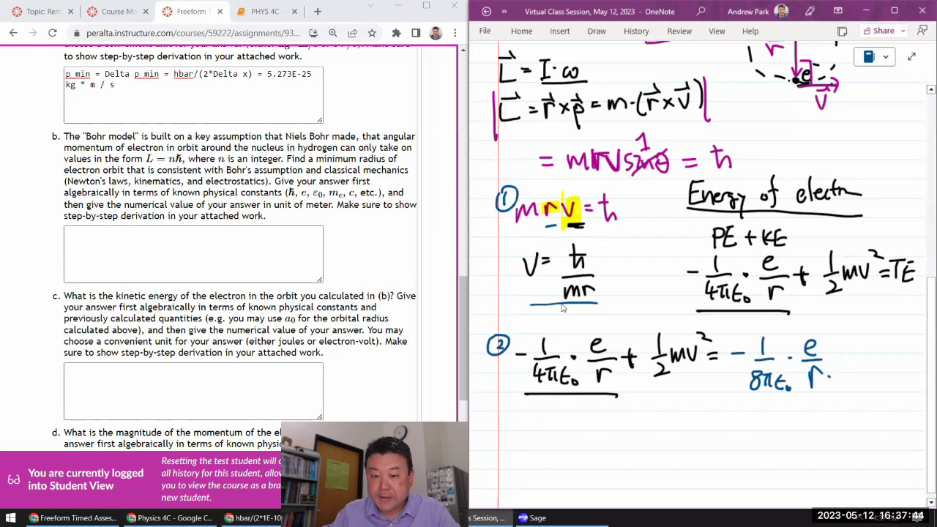
# - Write the kinetic term with v substituted as ½m ħ²/m²r²
pyautogui.scroll(-2, 618, 259)
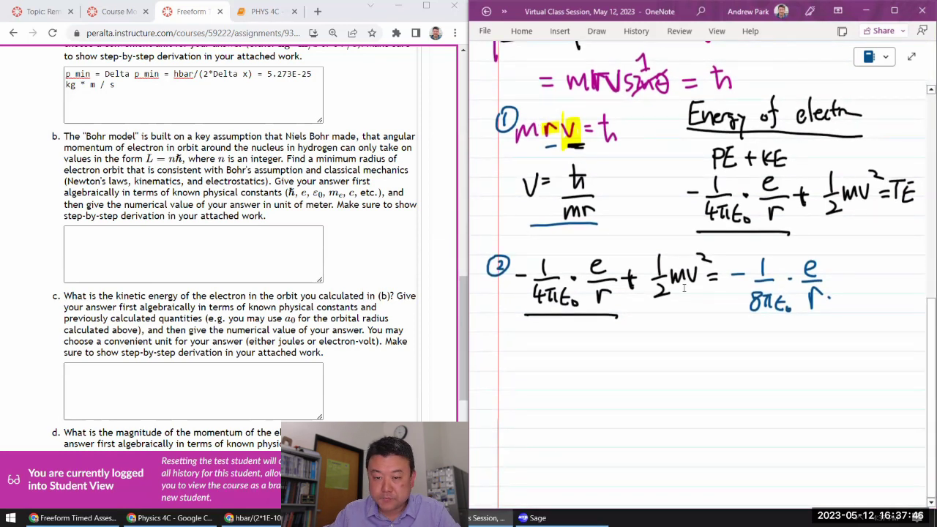
pyautogui.moveTo(651, 332); pyautogui.dragTo(658, 354)
pyautogui.moveTo(646, 359)
pyautogui.mouseDown()
pyautogui.moveTo(659, 369)
pyautogui.moveTo(671, 353)
pyautogui.moveTo(699, 350)
pyautogui.moveTo(707, 330)
pyautogui.moveTo(715, 355)
pyautogui.moveTo(691, 367)
pyautogui.moveTo(698, 381)
pyautogui.moveTo(723, 369)
pyautogui.mouseUp()
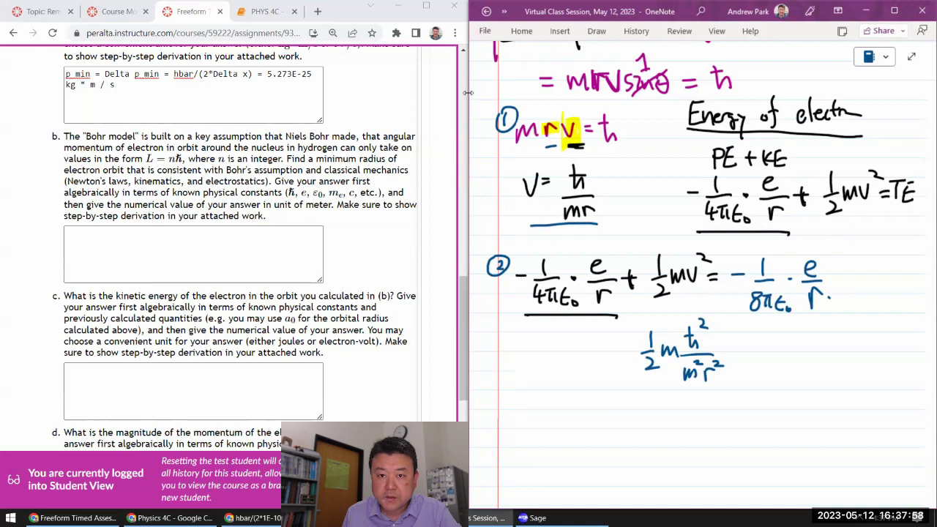
# - In red ink, bracket equation ② and mark it multiplied by r²
pyautogui.click(504, 11)
pyautogui.click(439, 32)
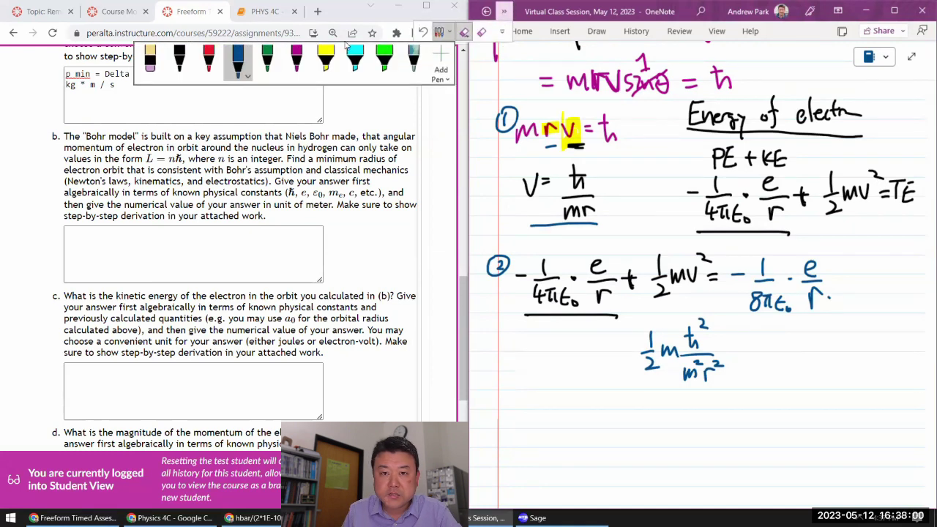
pyautogui.click(208, 61)
pyautogui.moveTo(514, 253); pyautogui.dragTo(499, 333)
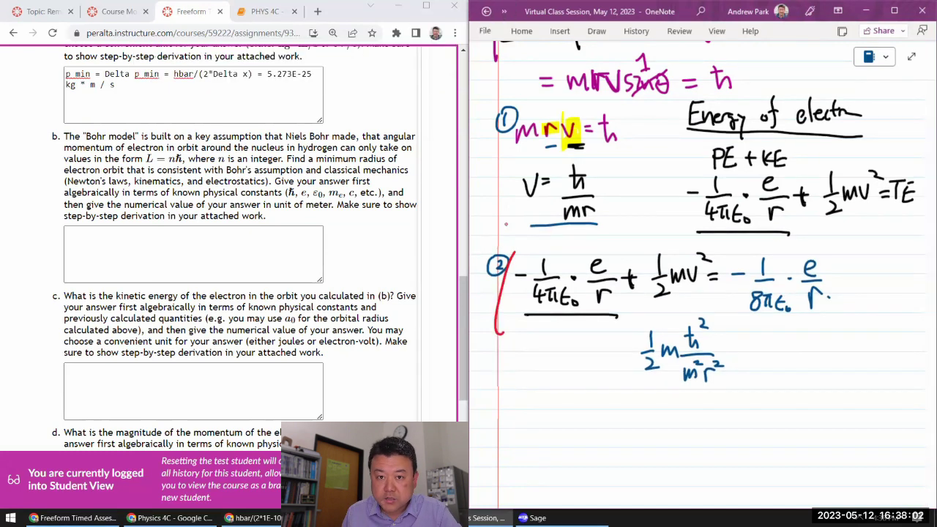
pyautogui.moveTo(823, 253); pyautogui.dragTo(831, 333)
pyautogui.moveTo(849, 281); pyautogui.dragTo(864, 292)
pyautogui.moveTo(864, 281)
pyautogui.mouseDown()
pyautogui.moveTo(850, 293)
pyautogui.moveTo(893, 276)
pyautogui.mouseUp()
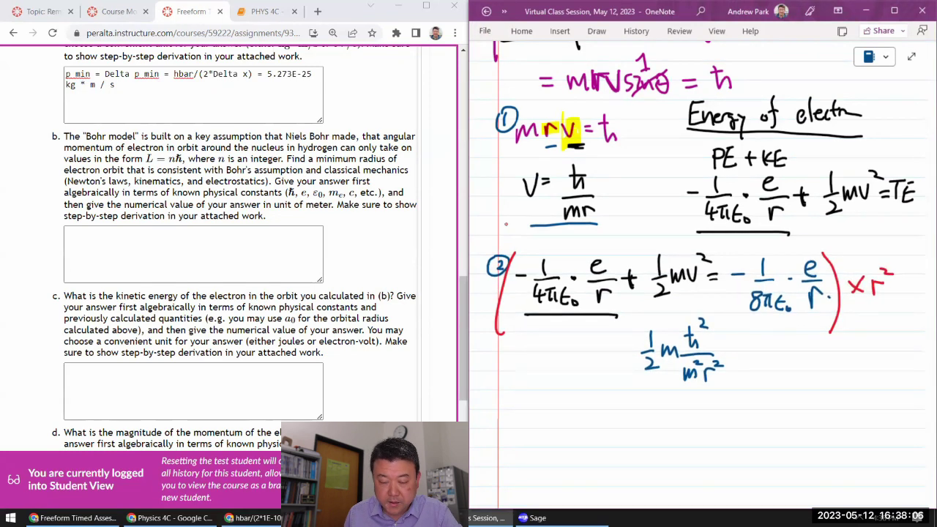
# - Write the multiplied-out equation −e/(4πε₀)·r + ½ħ²/m = −e/(8πε₀)·r
pyautogui.moveTo(560, 422)
pyautogui.mouseDown()
pyautogui.moveTo(570, 430)
pyautogui.moveTo(537, 433)
pyautogui.mouseUp()
pyautogui.moveTo(548, 437)
pyautogui.mouseDown()
pyautogui.moveTo(592, 435)
pyautogui.moveTo(564, 448)
pyautogui.moveTo(561, 463)
pyautogui.moveTo(596, 465)
pyautogui.mouseUp()
pyautogui.moveTo(602, 429); pyautogui.dragTo(648, 432)
pyautogui.moveTo(640, 425)
pyautogui.mouseDown()
pyautogui.moveTo(640, 440)
pyautogui.moveTo(670, 431)
pyautogui.mouseUp()
pyautogui.moveTo(660, 437)
pyautogui.mouseDown()
pyautogui.moveTo(678, 436)
pyautogui.moveTo(681, 453)
pyautogui.mouseUp()
pyautogui.moveTo(692, 410)
pyautogui.mouseDown()
pyautogui.moveTo(700, 432)
pyautogui.moveTo(701, 415)
pyautogui.mouseUp()
pyautogui.moveTo(707, 411)
pyautogui.mouseDown()
pyautogui.moveTo(721, 437)
pyautogui.moveTo(703, 448)
pyautogui.moveTo(714, 456)
pyautogui.moveTo(745, 426)
pyautogui.mouseUp()
pyautogui.moveTo(736, 434)
pyautogui.mouseDown()
pyautogui.moveTo(797, 417)
pyautogui.moveTo(808, 425)
pyautogui.moveTo(780, 437)
pyautogui.moveTo(797, 438)
pyautogui.moveTo(791, 451)
pyautogui.mouseUp()
pyautogui.moveTo(802, 439)
pyautogui.mouseDown()
pyautogui.moveTo(801, 454)
pyautogui.moveTo(809, 448)
pyautogui.mouseUp()
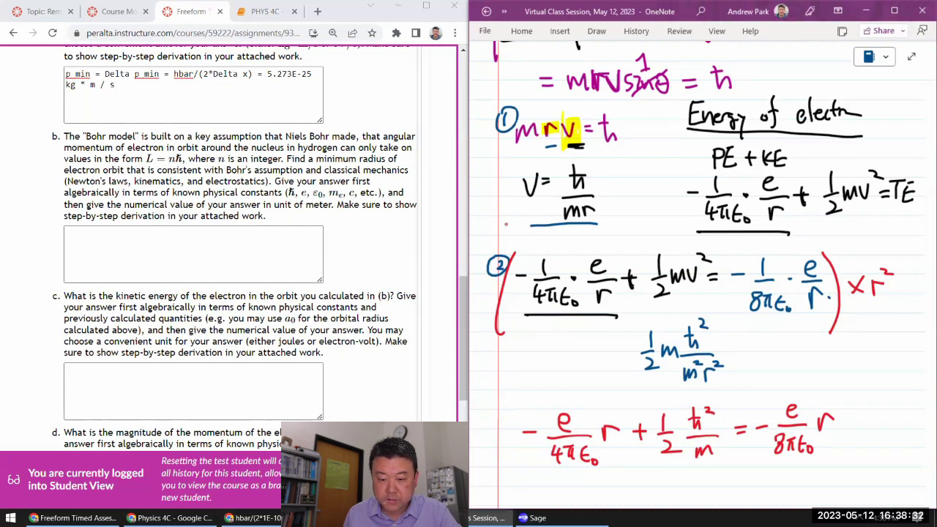
# - Cross out the −e/(4πε₀)·r term and add e/(4πε₀)·r to the right side
pyautogui.moveTo(537, 470); pyautogui.dragTo(634, 403)
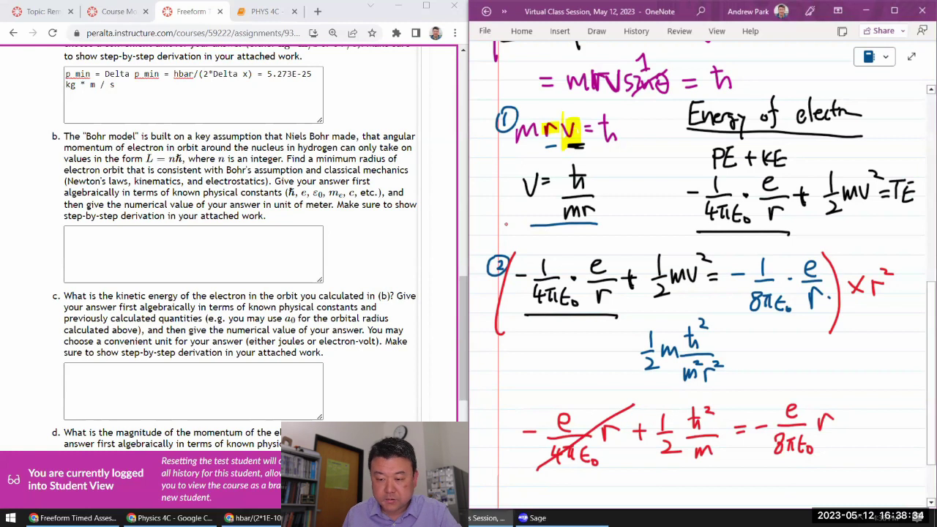
pyautogui.moveTo(845, 419)
pyautogui.mouseDown()
pyautogui.moveTo(846, 431)
pyautogui.moveTo(880, 417)
pyautogui.mouseUp()
pyautogui.moveTo(866, 423)
pyautogui.mouseDown()
pyautogui.moveTo(890, 422)
pyautogui.moveTo(869, 448)
pyautogui.moveTo(882, 448)
pyautogui.mouseUp()
pyautogui.moveTo(889, 438)
pyautogui.mouseDown()
pyautogui.moveTo(888, 448)
pyautogui.moveTo(916, 422)
pyautogui.mouseUp()
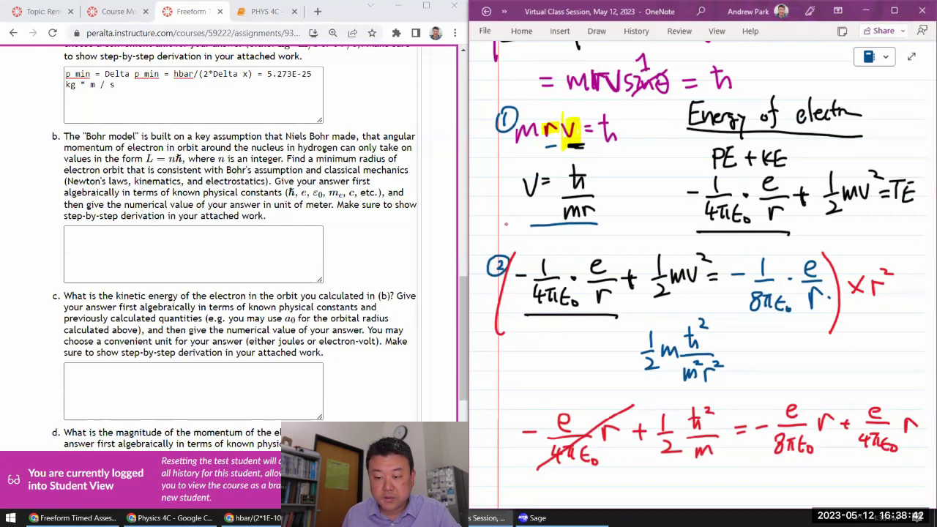
# - Rewrite the added term over 8πε₀, cancel terms, and simplify to er/8πε₀
pyautogui.moveTo(857, 408); pyautogui.dragTo(867, 417)
pyautogui.moveTo(869, 433); pyautogui.dragTo(864, 453)
pyautogui.moveTo(823, 398); pyautogui.dragTo(757, 467)
pyautogui.moveTo(856, 421); pyautogui.dragTo(878, 403)
pyautogui.moveTo(858, 376); pyautogui.dragTo(857, 389)
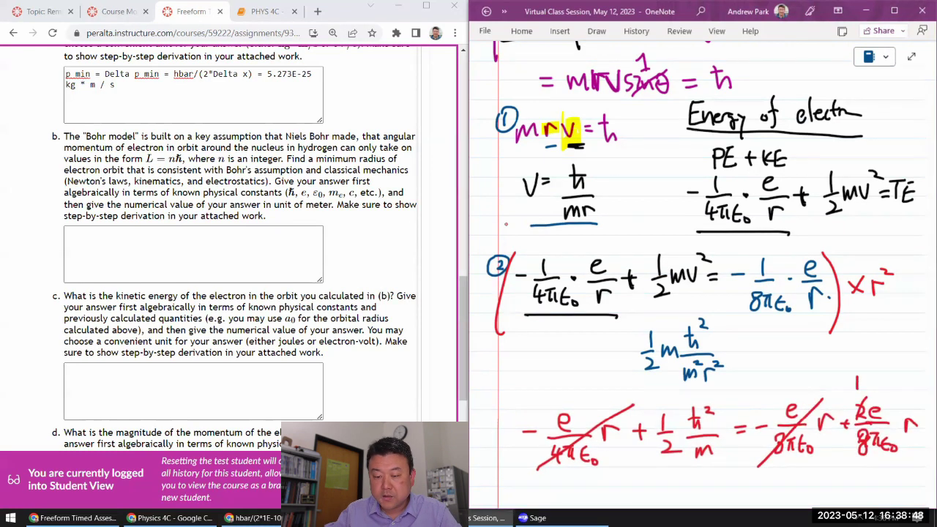
pyautogui.scroll(-3, 703, 263)
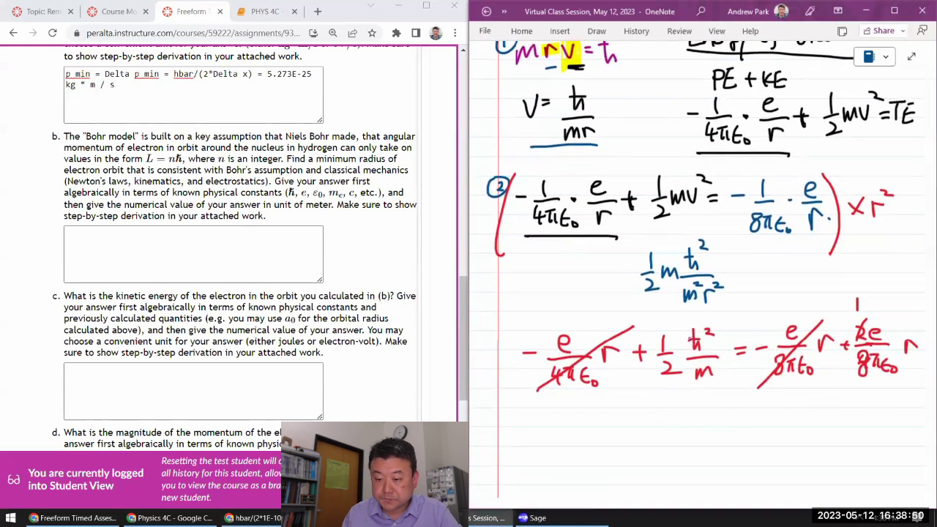
pyautogui.moveTo(741, 421)
pyautogui.mouseDown()
pyautogui.moveTo(792, 421)
pyautogui.moveTo(815, 408)
pyautogui.moveTo(820, 425)
pyautogui.mouseUp()
pyautogui.moveTo(783, 439)
pyautogui.mouseDown()
pyautogui.moveTo(779, 458)
pyautogui.moveTo(826, 455)
pyautogui.mouseUp()
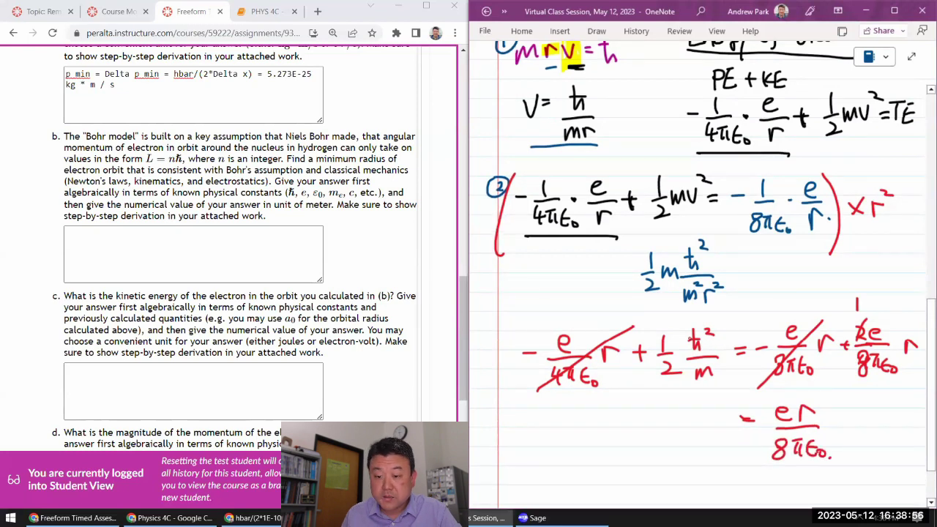
pyautogui.scroll(-3, 724, 369)
# - Write r = 4πε₀ħ²/me and underline it
pyautogui.moveTo(527, 304); pyautogui.dragTo(562, 311)
pyautogui.moveTo(549, 317); pyautogui.dragTo(563, 317)
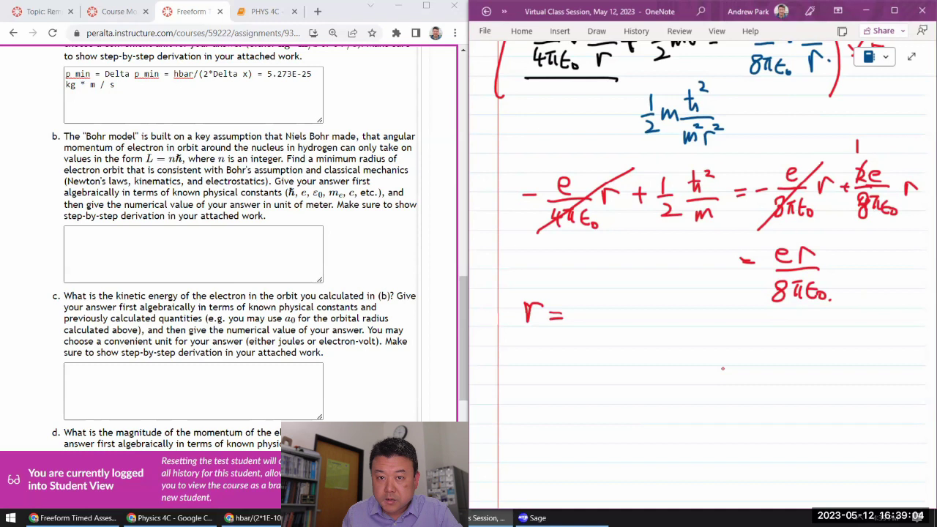
pyautogui.moveTo(588, 300); pyautogui.dragTo(601, 313)
pyautogui.moveTo(596, 302)
pyautogui.mouseDown()
pyautogui.moveTo(596, 319)
pyautogui.moveTo(619, 304)
pyautogui.moveTo(609, 318)
pyautogui.mouseUp()
pyautogui.moveTo(637, 304)
pyautogui.mouseDown()
pyautogui.moveTo(634, 317)
pyautogui.moveTo(671, 317)
pyautogui.mouseUp()
pyautogui.moveTo(671, 311); pyautogui.dragTo(681, 317)
pyautogui.moveTo(667, 305); pyautogui.dragTo(698, 296)
pyautogui.moveTo(595, 326); pyautogui.dragTo(694, 324)
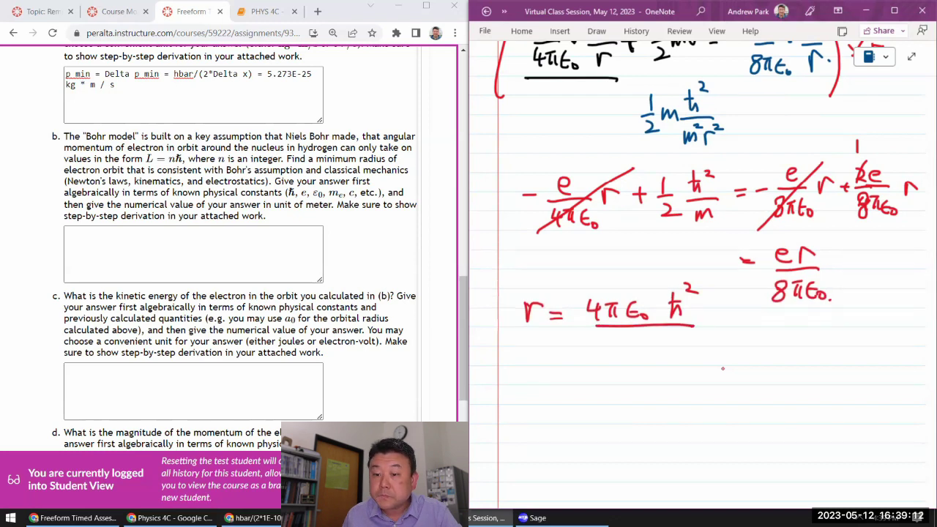
pyautogui.moveTo(626, 352); pyautogui.dragTo(647, 350)
pyautogui.moveTo(651, 344); pyautogui.dragTo(666, 350)
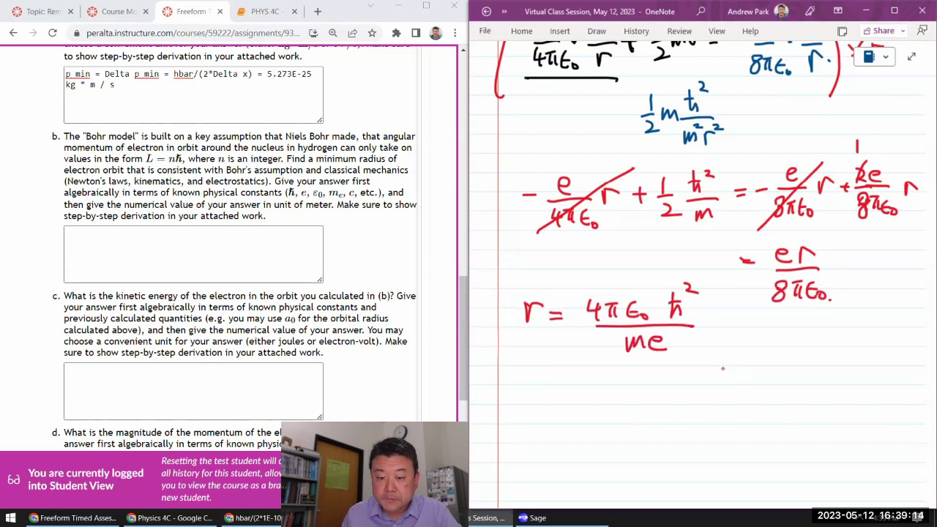
pyautogui.moveTo(527, 360); pyautogui.dragTo(699, 360)
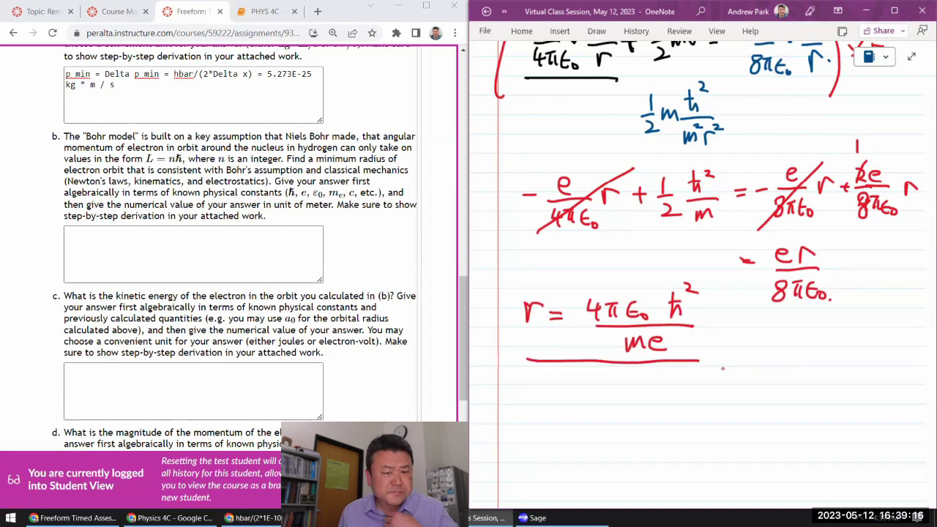
# - Start part (b)'s answer by entering r=(4*pi*epsilon_0*hbar in its text box
pyautogui.click(275, 265)
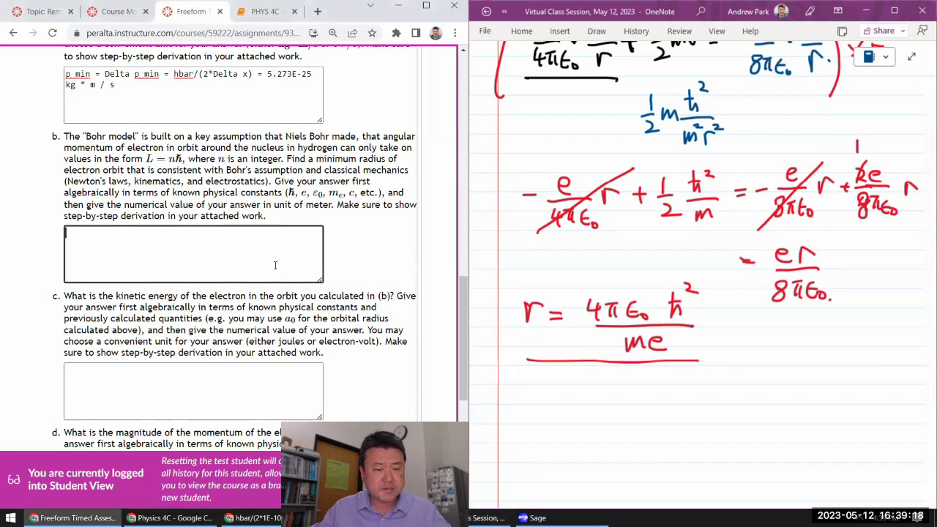
pyautogui.write('r=')
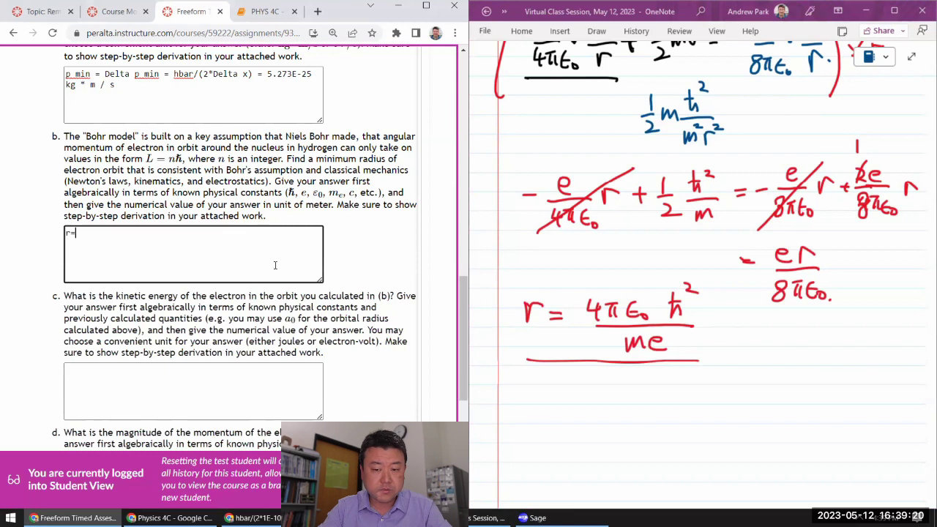
pyautogui.write('(4*pi*epsilon_0')
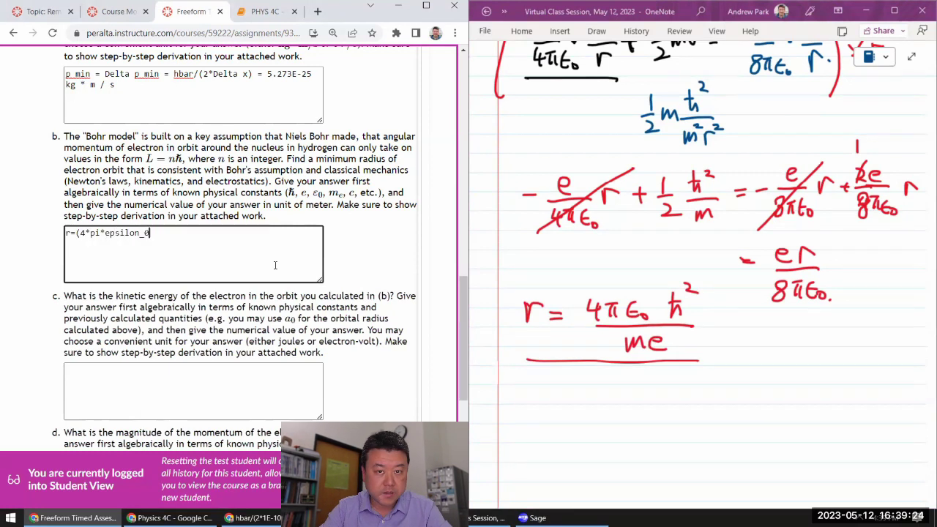
pyautogui.write('*hbar^2)/(m*e')
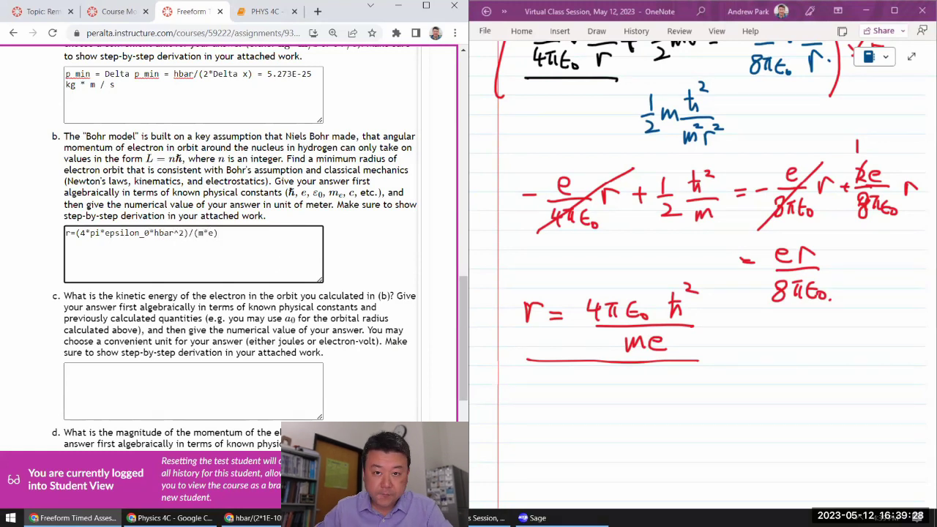
# - In Wolfram Alpha, evaluate (4*pi*epsilon_0*hbar^2)/(electron mass * elementary charge)
pyautogui.moveTo(253, 517)
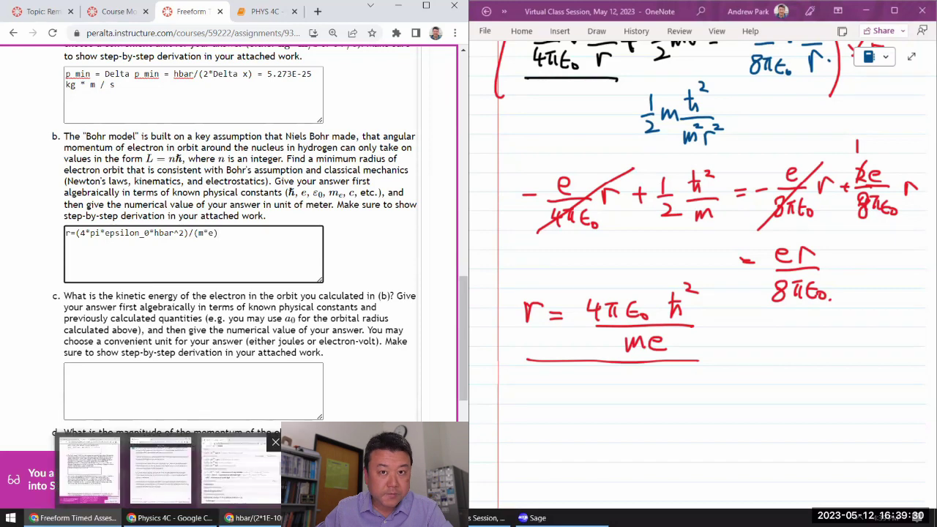
pyautogui.click(241, 472)
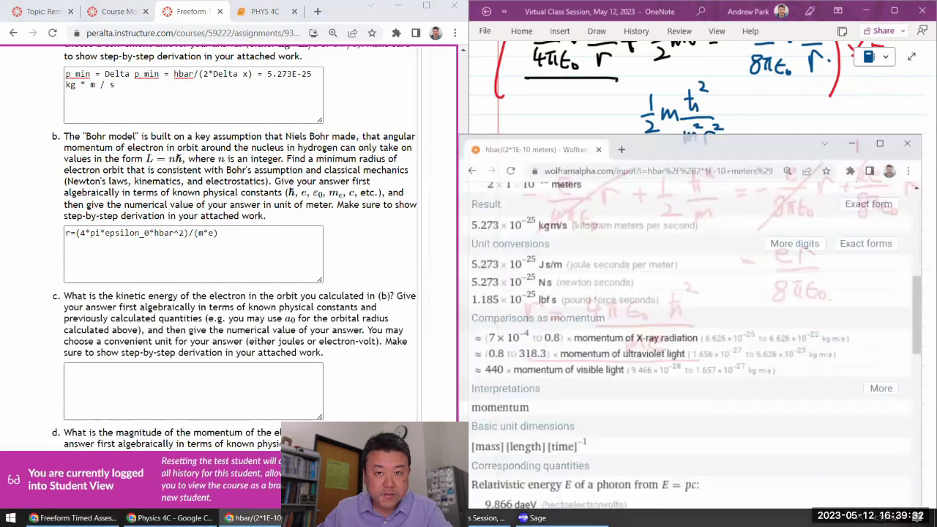
pyautogui.scroll(10, 432, 133)
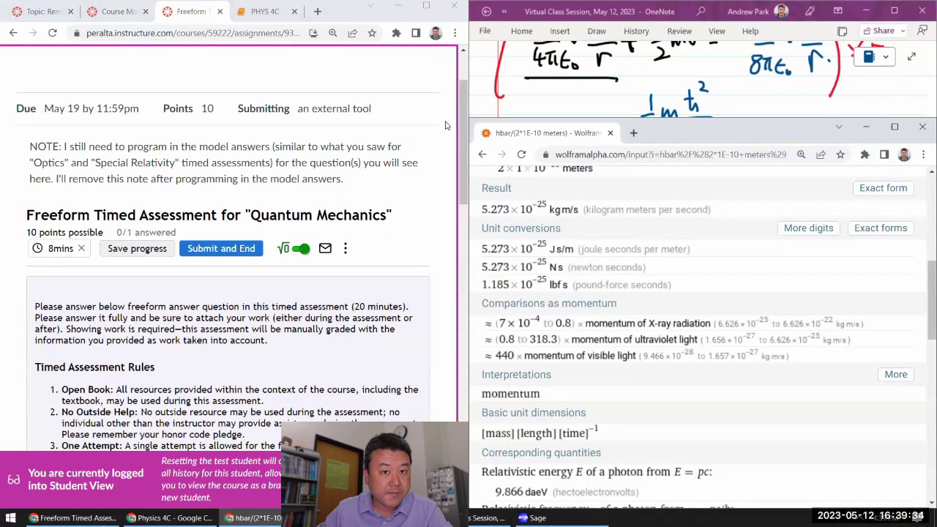
pyautogui.scroll(-5, 443, 129)
pyautogui.scroll(-6, 443, 129)
pyautogui.scroll(1, 442, 129)
pyautogui.scroll(4, 590, 263)
pyautogui.click(612, 293)
pyautogui.hotkey('ctrl', 'a')
pyautogui.write('(')
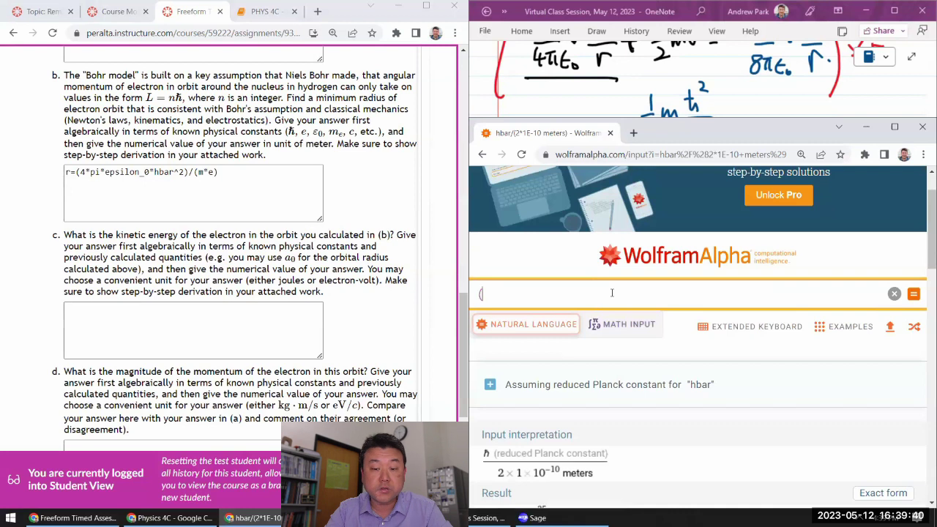
pyautogui.write('4*pi*ep')
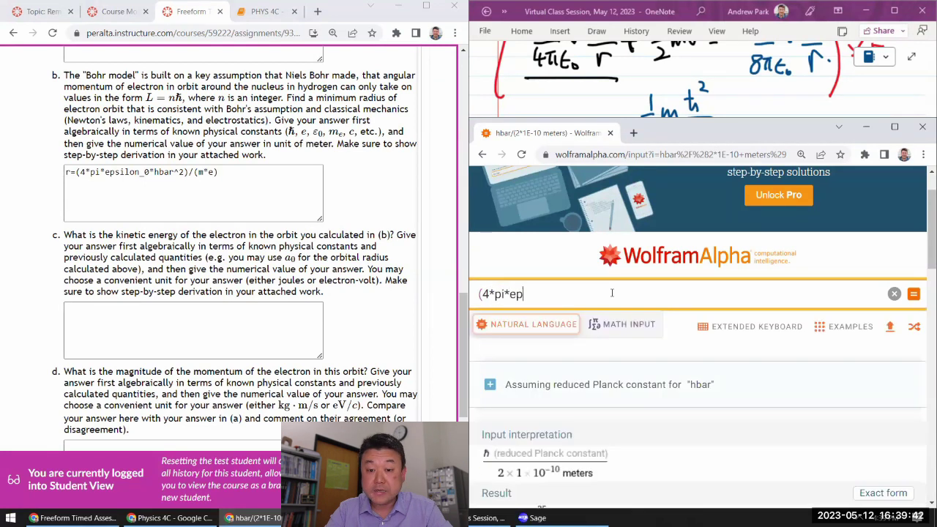
pyautogui.write('silon_0*hbar^2)/(electron mass ')
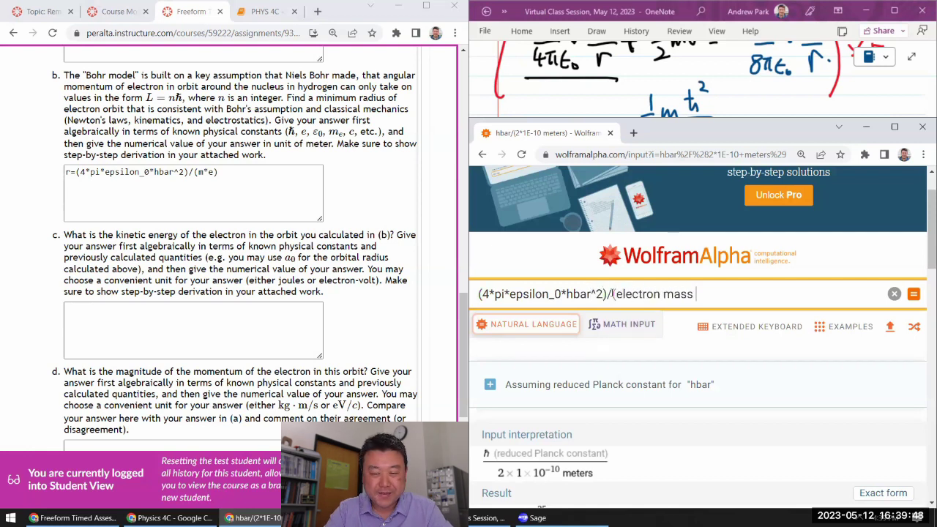
pyautogui.write('* elementary charge)')
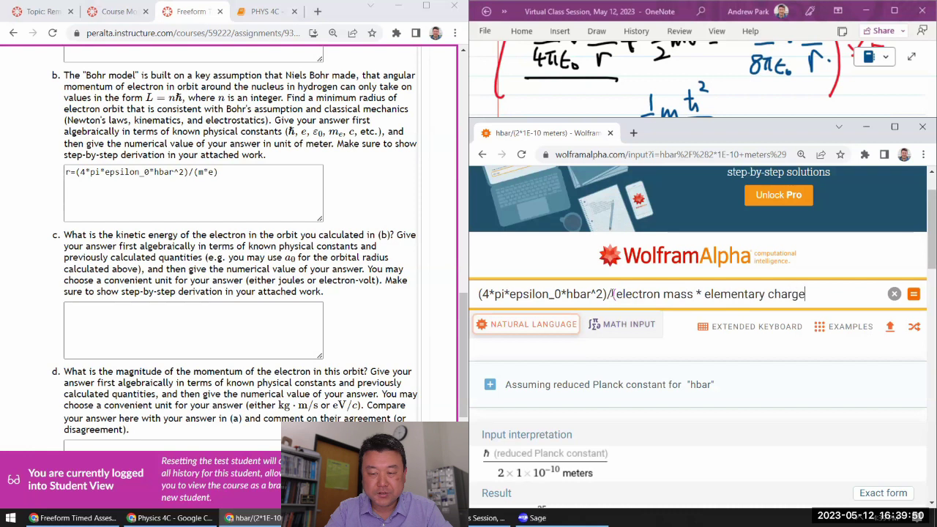
pyautogui.press('Return')
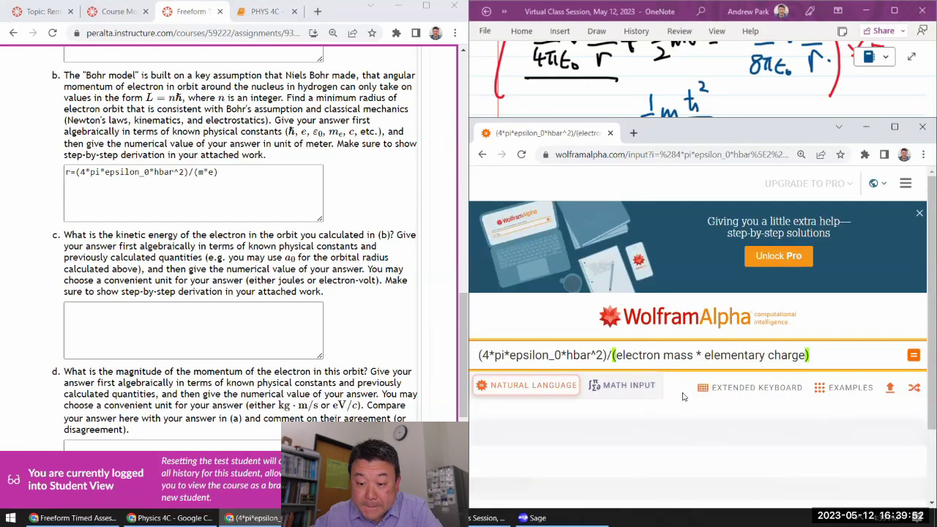
# - Scroll the results to read 8.47835363×10⁻³⁰ m s A
pyautogui.scroll(-2, 687, 404)
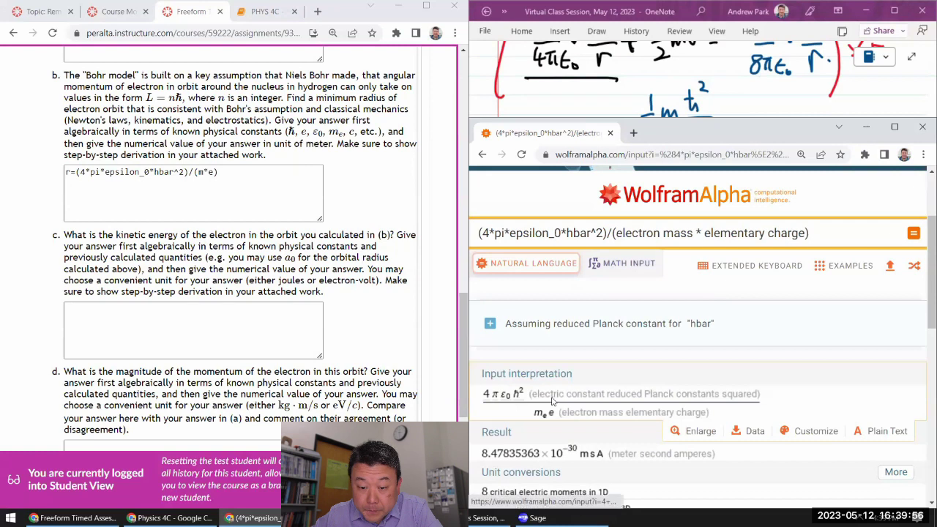
pyautogui.scroll(-1, 558, 385)
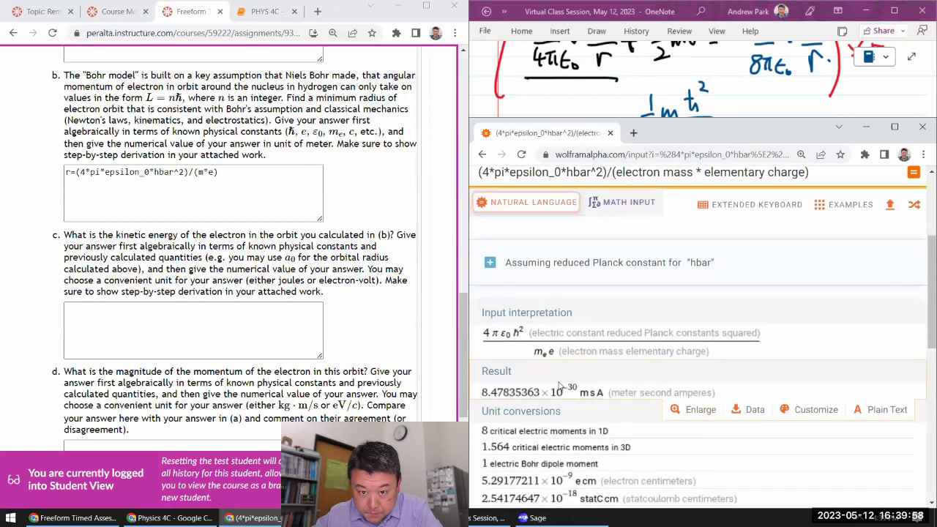
pyautogui.scroll(-1, 574, 369)
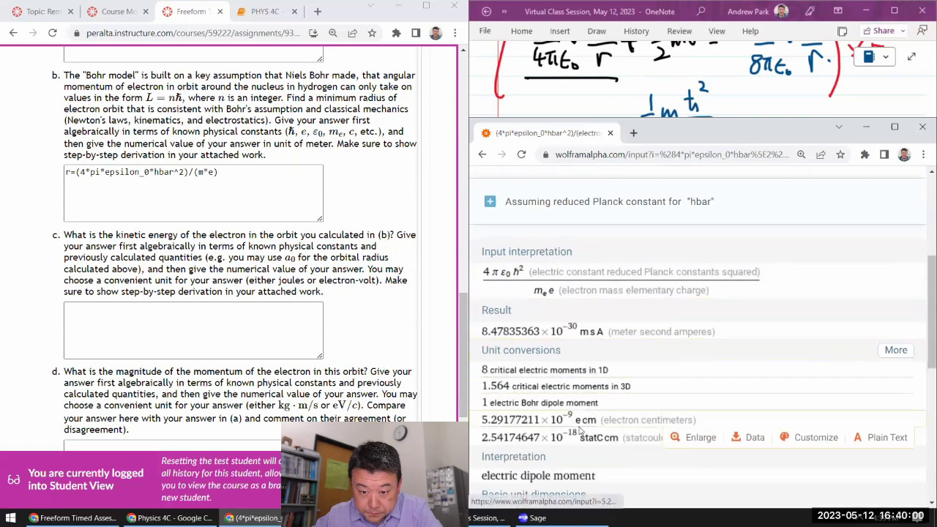
pyautogui.scroll(-1, 572, 407)
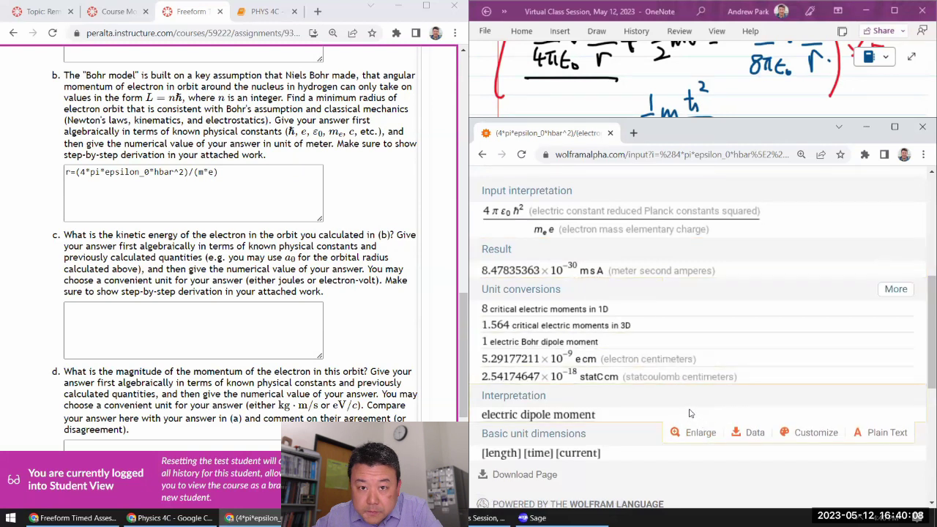
pyautogui.scroll(4, 644, 404)
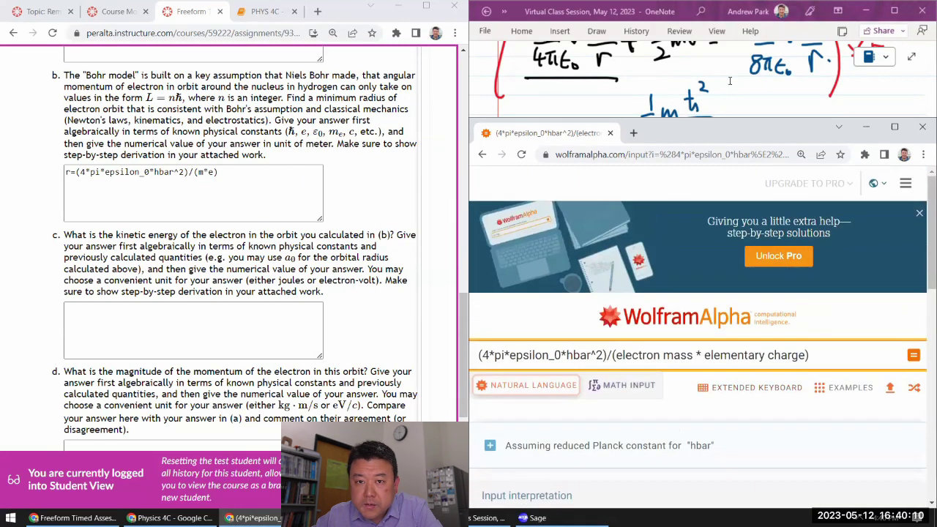
# - In magenta ink, add a superscript 2 to all five charges e, making r = 4πε₀ħ²/(me²)
pyautogui.moveTo(743, 117); pyautogui.dragTo(743, 204)
pyautogui.scroll(1, 709, 165)
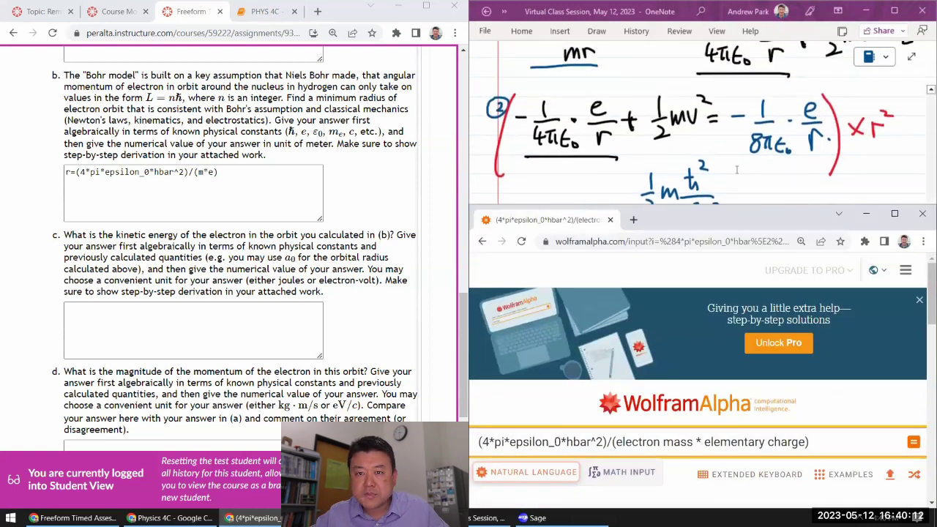
pyautogui.click(707, 166)
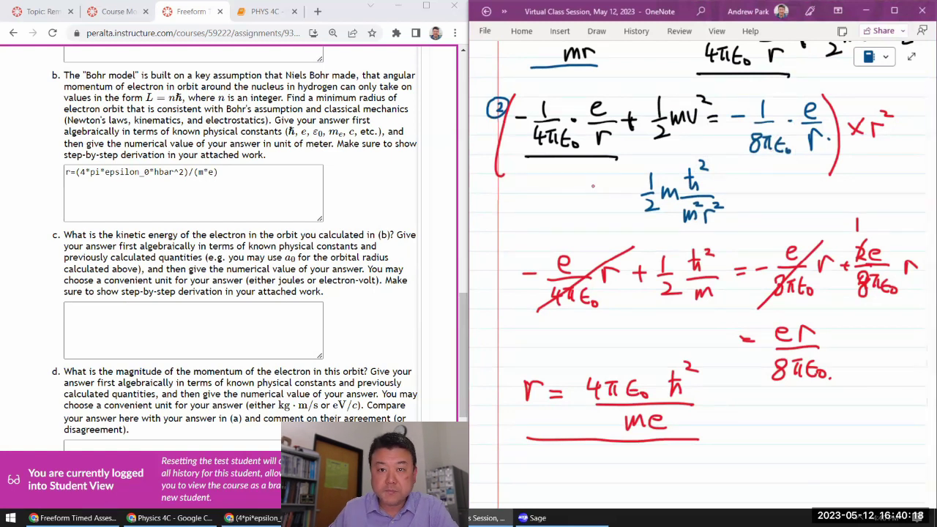
pyautogui.click(438, 32)
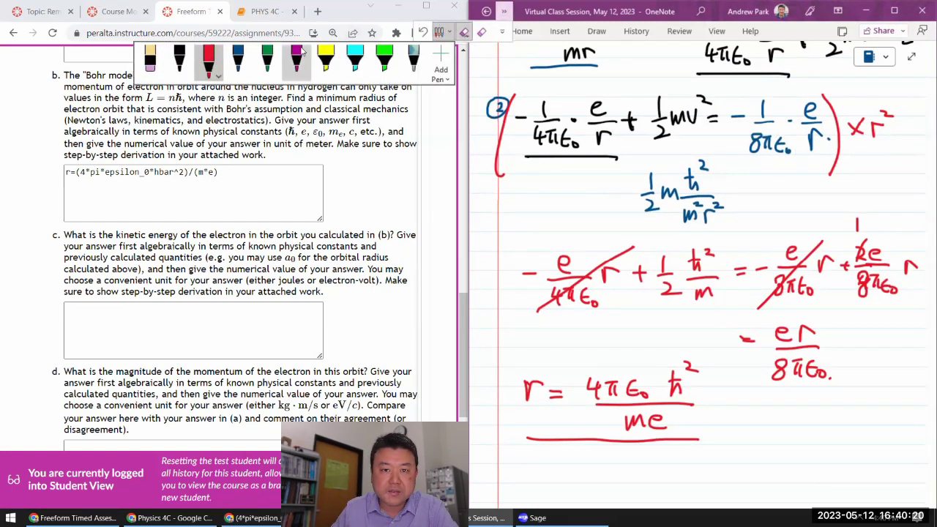
pyautogui.click(295, 62)
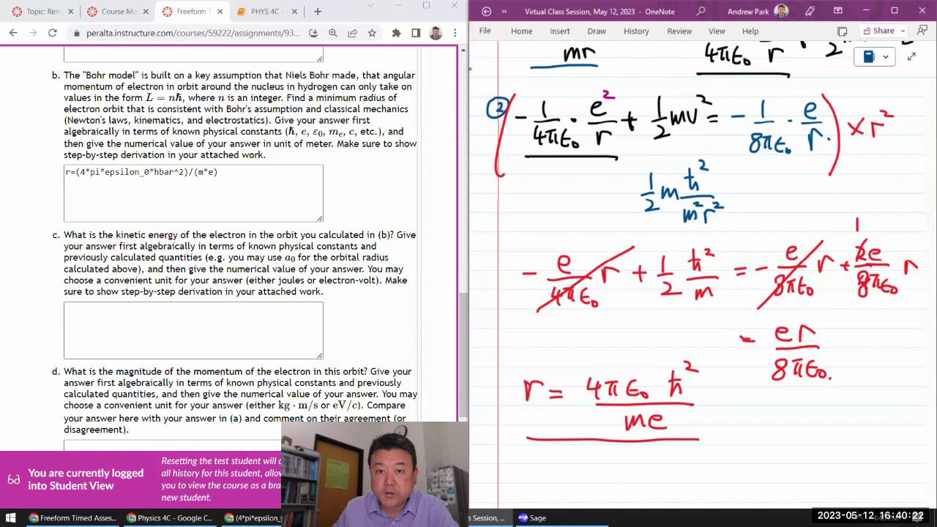
pyautogui.moveTo(602, 89); pyautogui.dragTo(614, 97)
pyautogui.moveTo(812, 91); pyautogui.dragTo(822, 97)
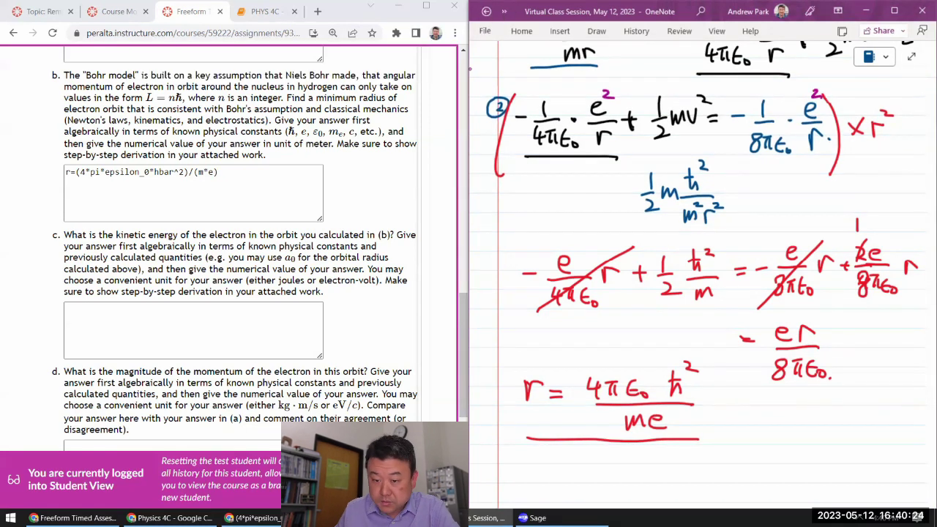
pyautogui.moveTo(879, 233); pyautogui.dragTo(889, 242)
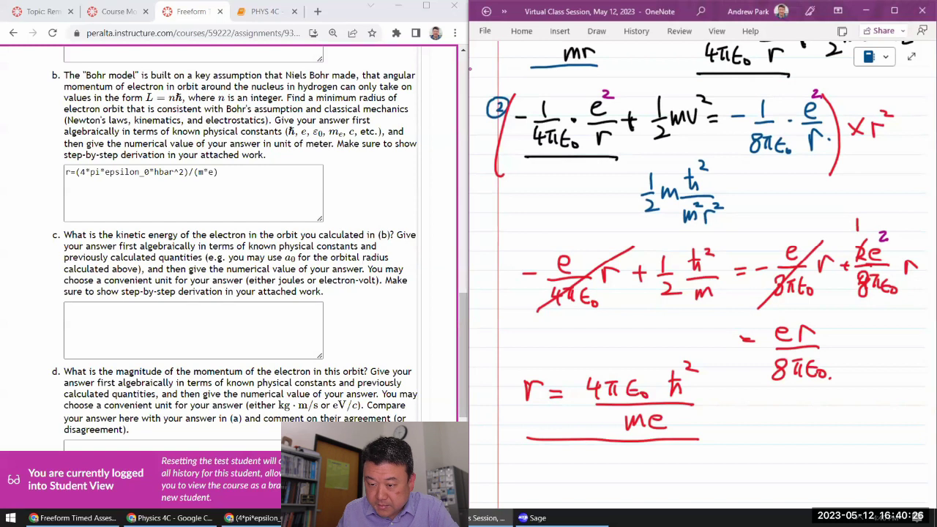
pyautogui.moveTo(786, 314); pyautogui.dragTo(793, 322)
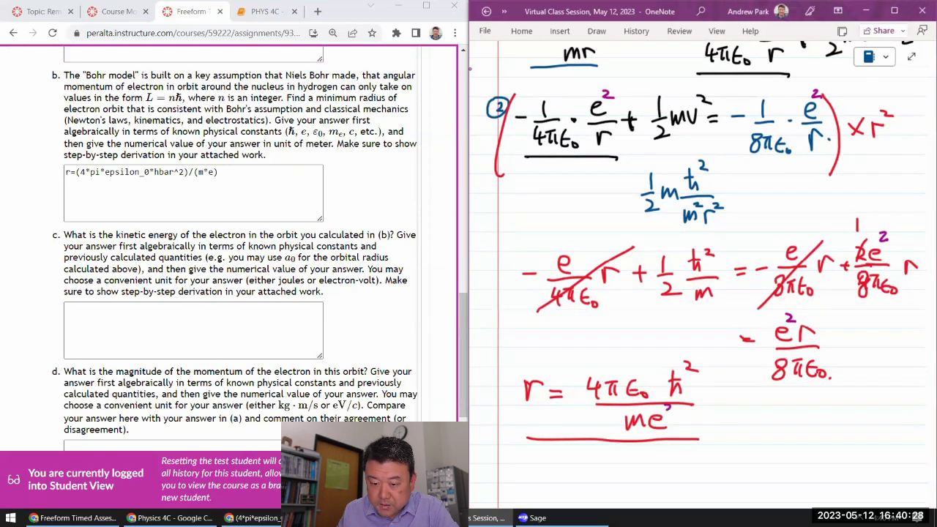
pyautogui.moveTo(663, 406); pyautogui.dragTo(670, 414)
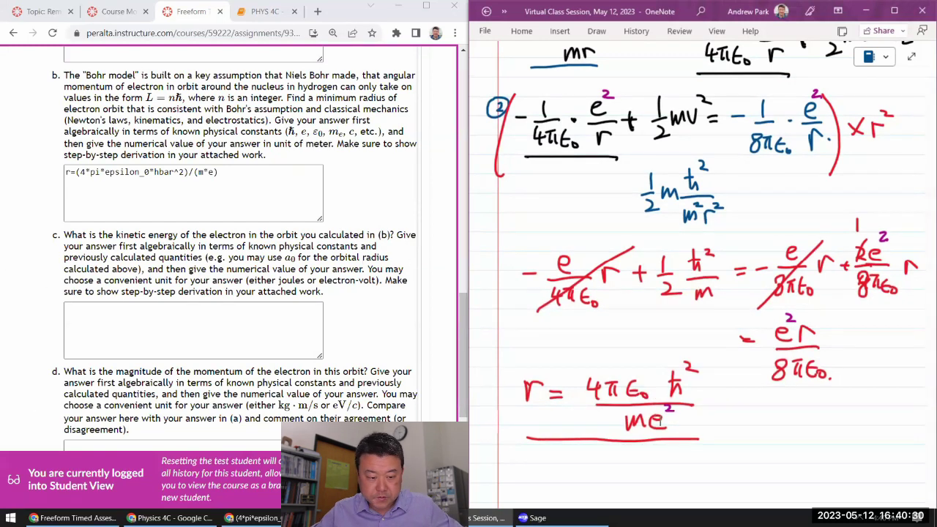
# - Append ^2 to the elementary charge in the Wolfram Alpha query, giving 5.29177211×10⁻¹¹ meters
pyautogui.click(252, 517)
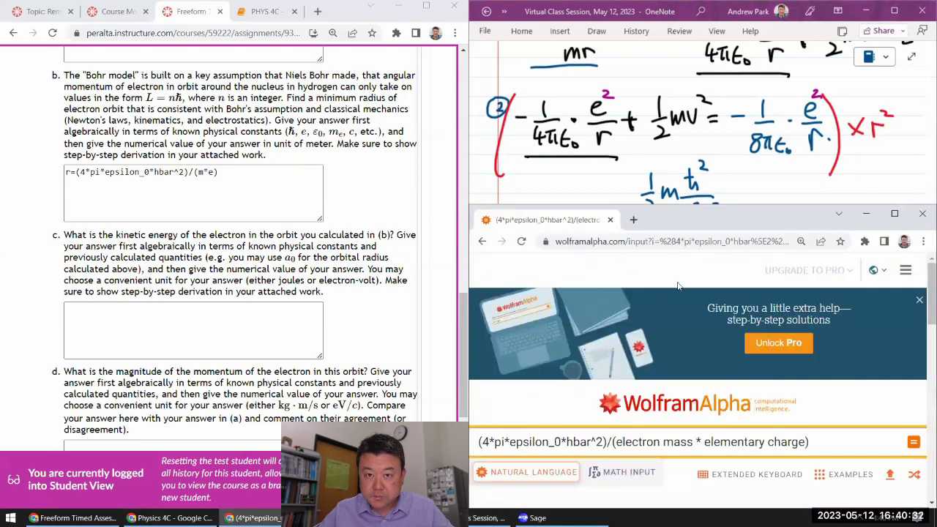
pyautogui.click(807, 442)
pyautogui.write('^2')
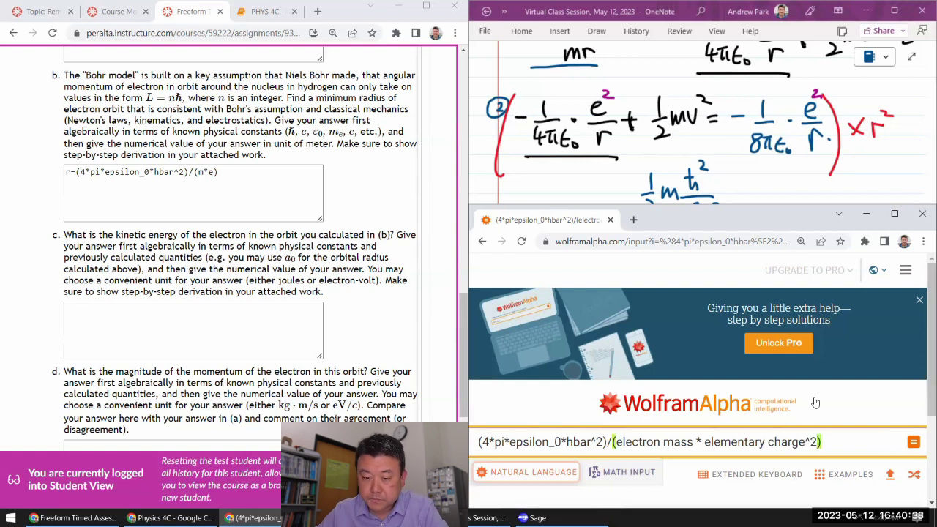
pyautogui.press('Return')
pyautogui.scroll(-3, 815, 401)
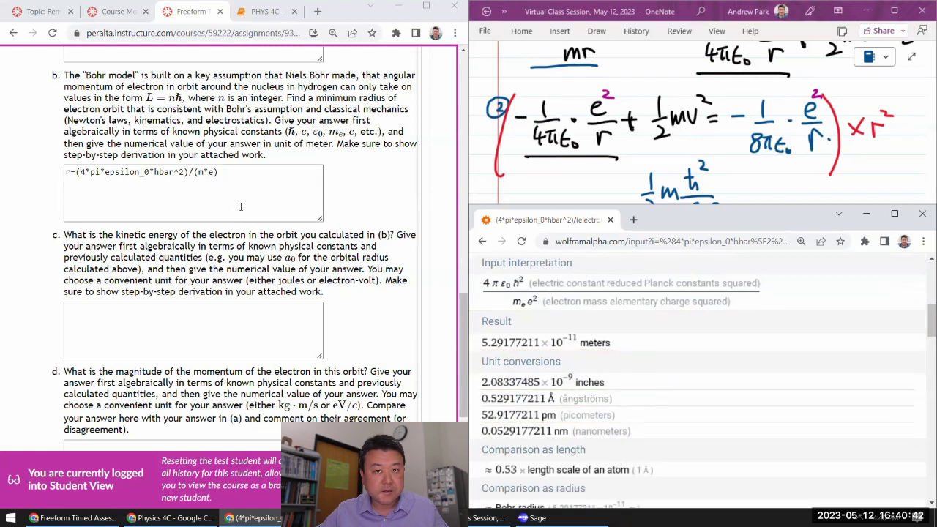
pyautogui.click(213, 173)
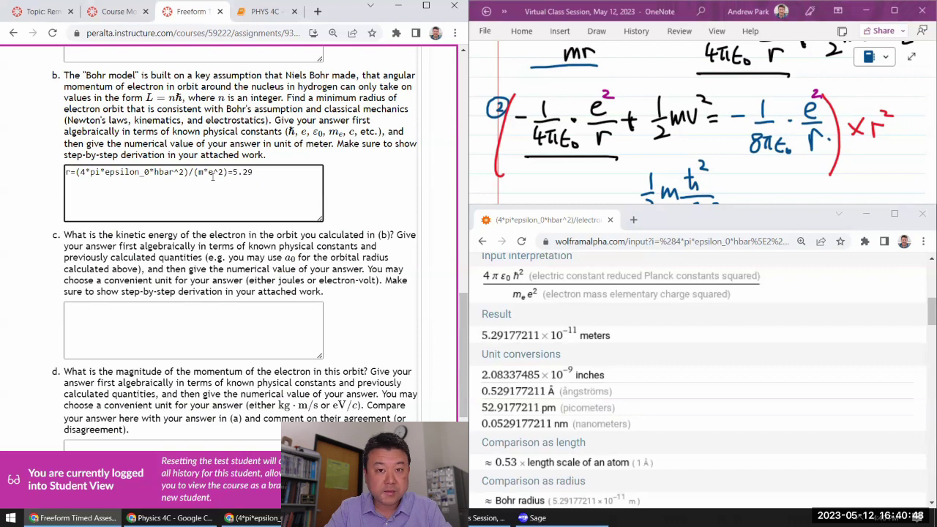
# - Add the unit meter after 5.29E-11 to complete part (b)'s answer
pyautogui.write('meter')
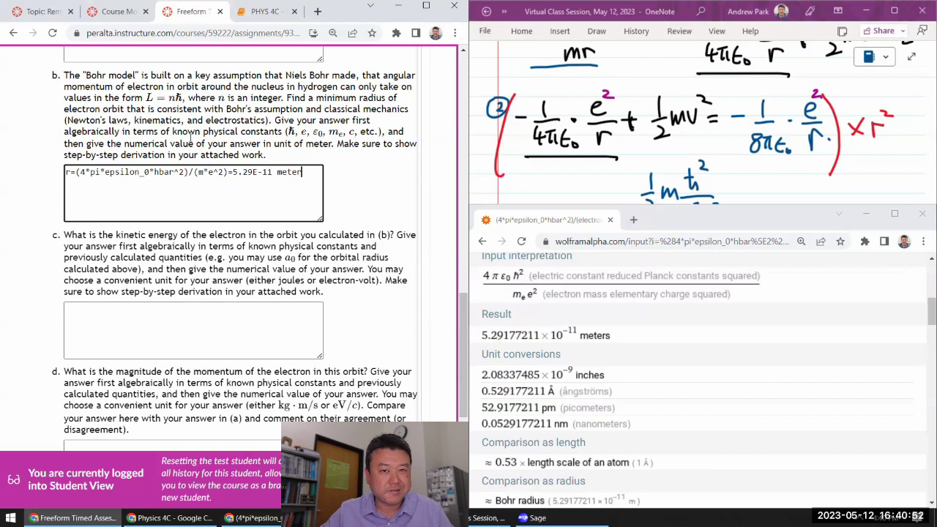
pyautogui.click(190, 137)
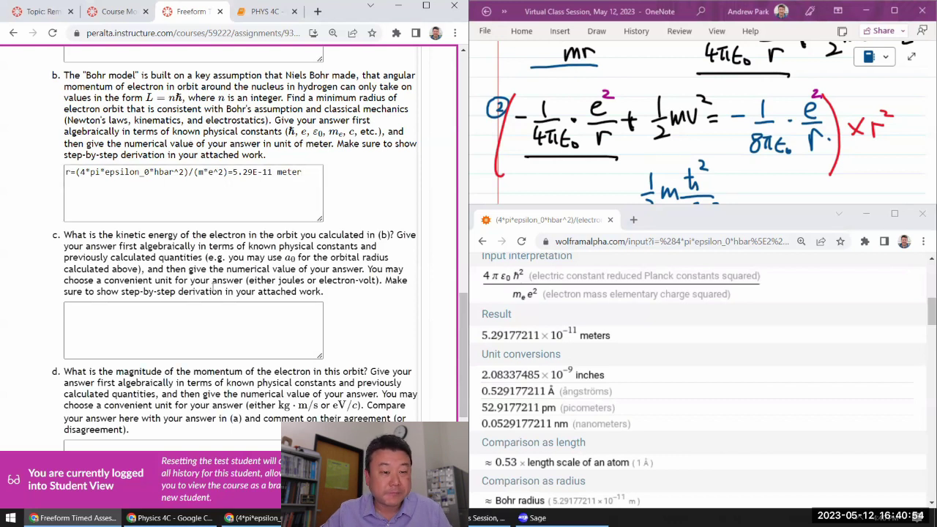
pyautogui.scroll(-1, 212, 288)
# - Minimize the Wolfram Alpha window to reveal the handwritten notes
pyautogui.click(687, 225)
pyautogui.click(866, 213)
pyautogui.scroll(10, 437, 203)
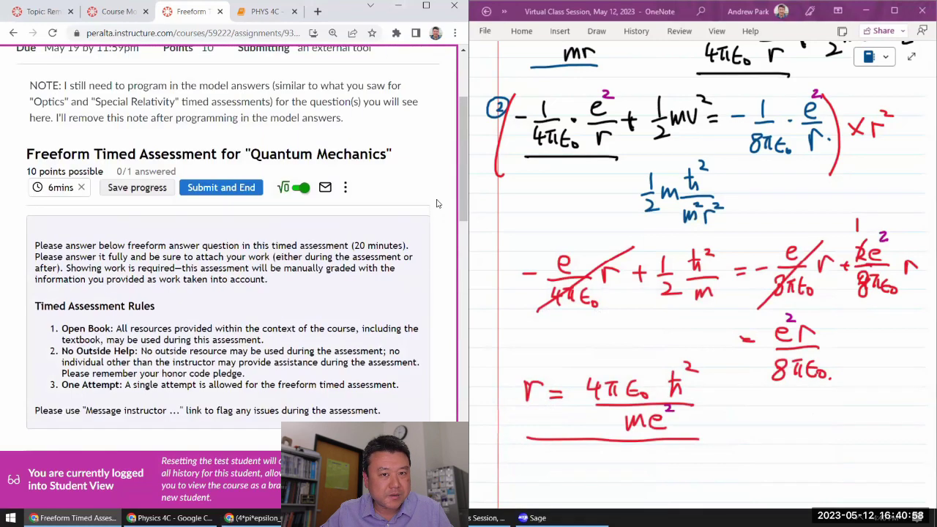
pyautogui.scroll(-10, 437, 204)
pyautogui.scroll(3, 866, 387)
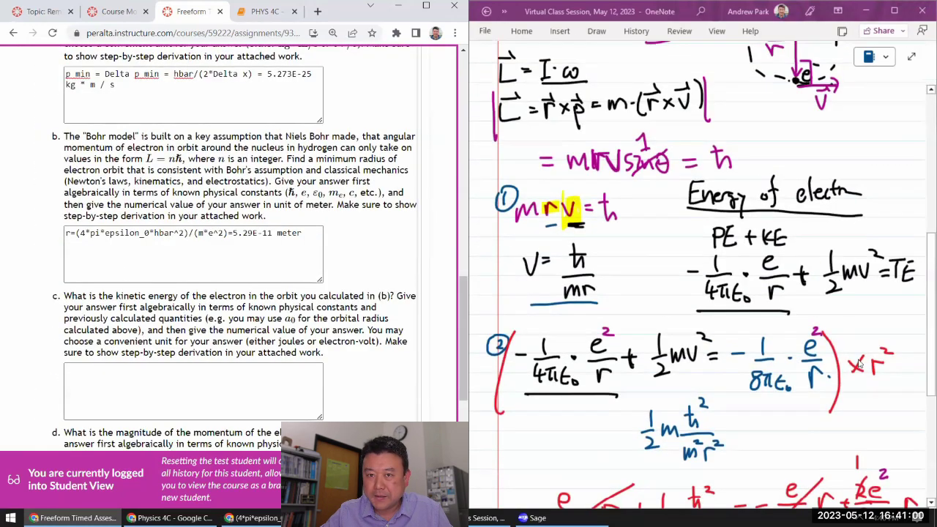
pyautogui.click(870, 434)
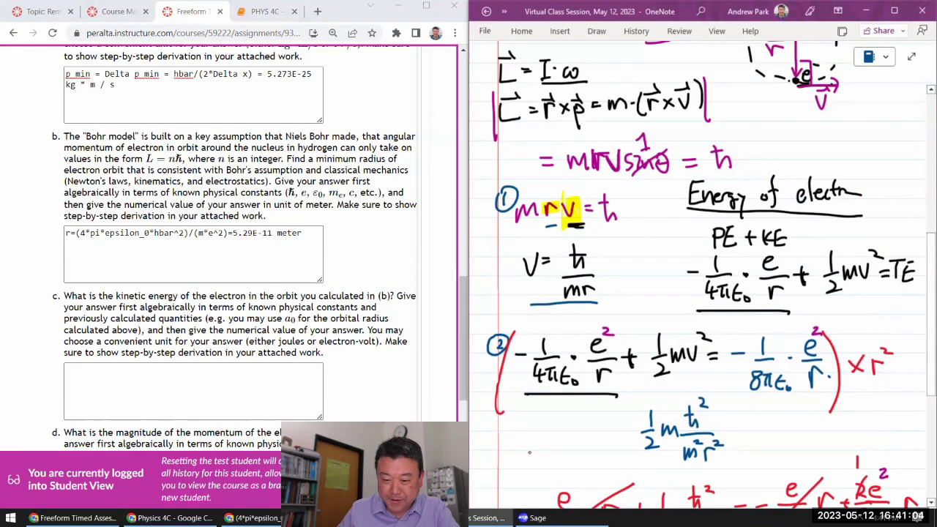
# - Write and underline a 'Virial theorem' label, then scroll below the radius result
pyautogui.moveTo(508, 410)
pyautogui.mouseDown()
pyautogui.moveTo(536, 430)
pyautogui.moveTo(583, 427)
pyautogui.moveTo(620, 421)
pyautogui.moveTo(647, 401)
pyautogui.mouseUp()
pyautogui.moveTo(529, 431); pyautogui.dragTo(637, 432)
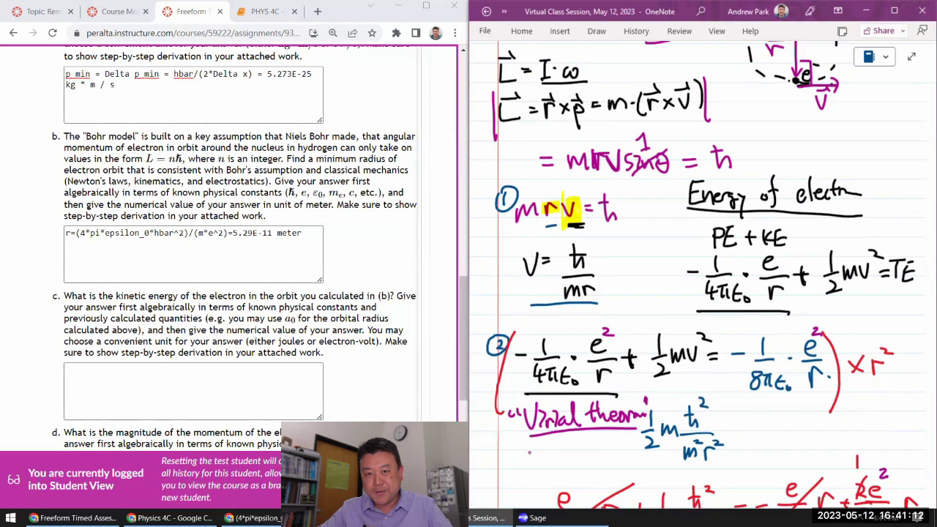
pyautogui.click(127, 413)
pyautogui.scroll(-3, 241, 329)
pyautogui.scroll(-2, 331, 334)
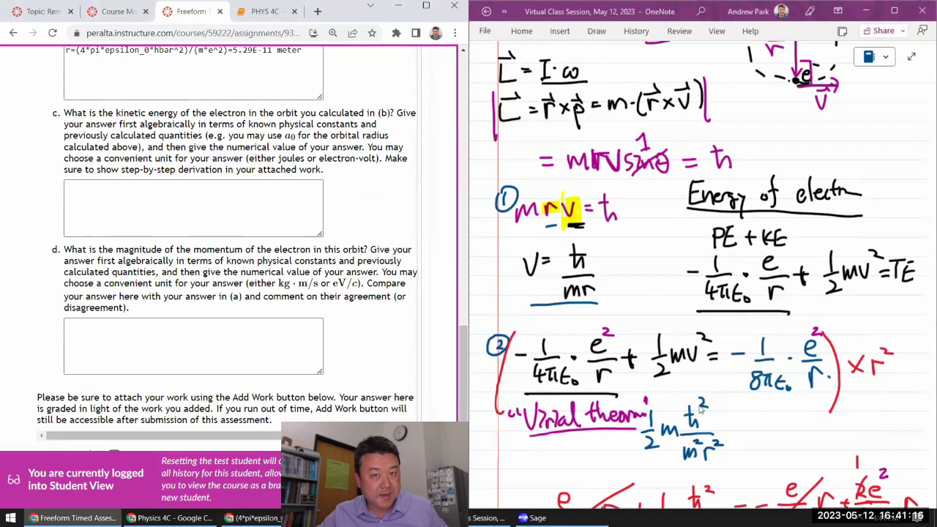
pyautogui.scroll(-5, 708, 410)
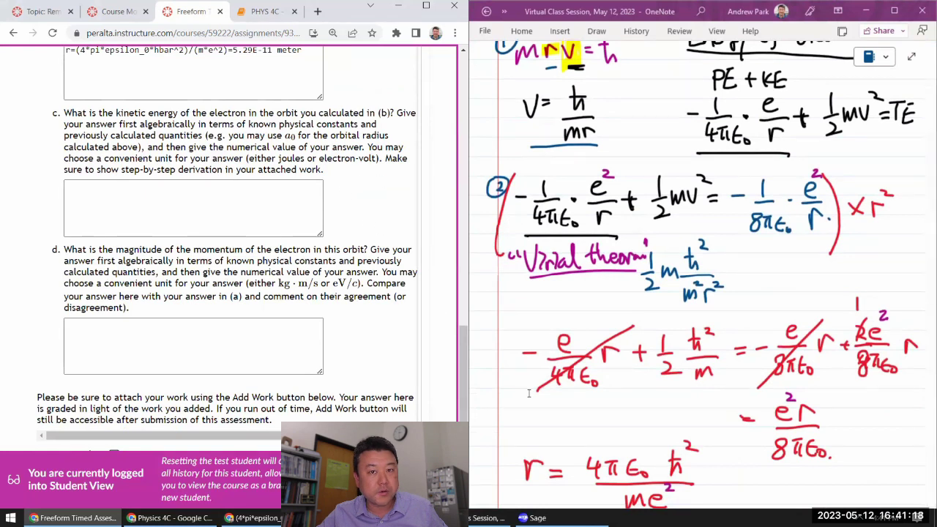
pyautogui.scroll(-7, 686, 342)
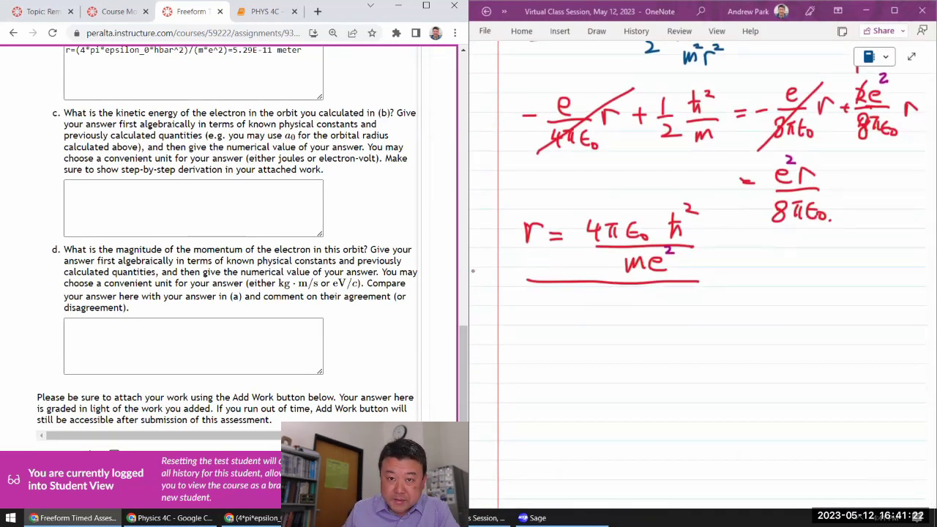
# - Write the (C) label in red beneath the radius result
pyautogui.moveTo(495, 301); pyautogui.dragTo(495, 328)
pyautogui.moveTo(511, 306); pyautogui.dragTo(515, 327)
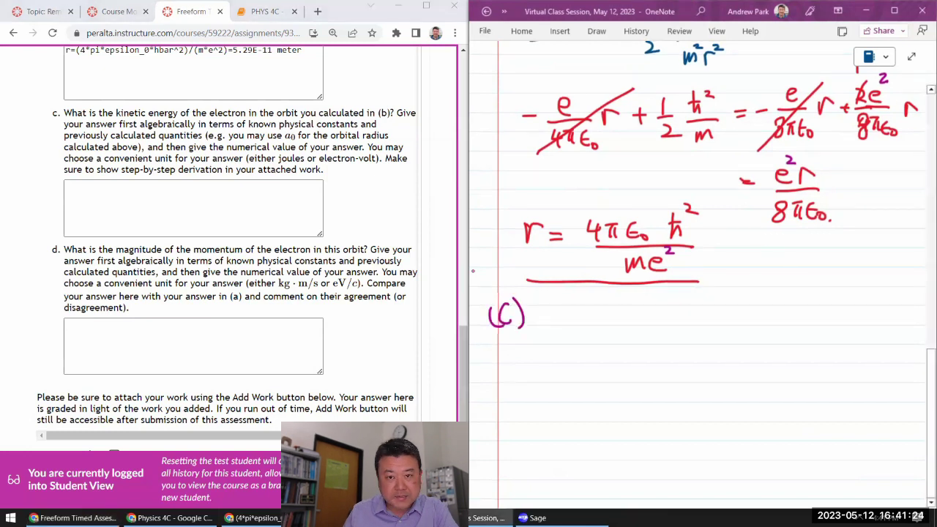
pyautogui.scroll(3, 657, 321)
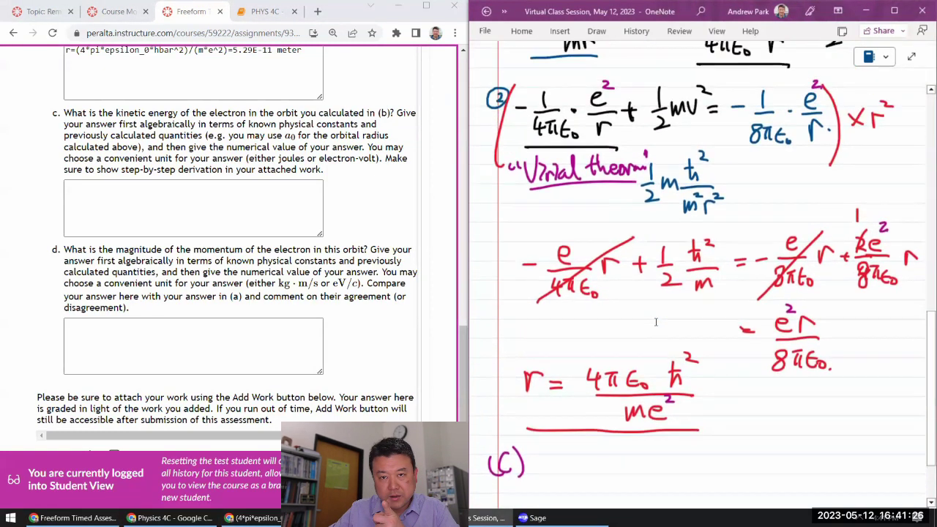
pyautogui.scroll(-2, 656, 321)
pyautogui.scroll(2, 656, 320)
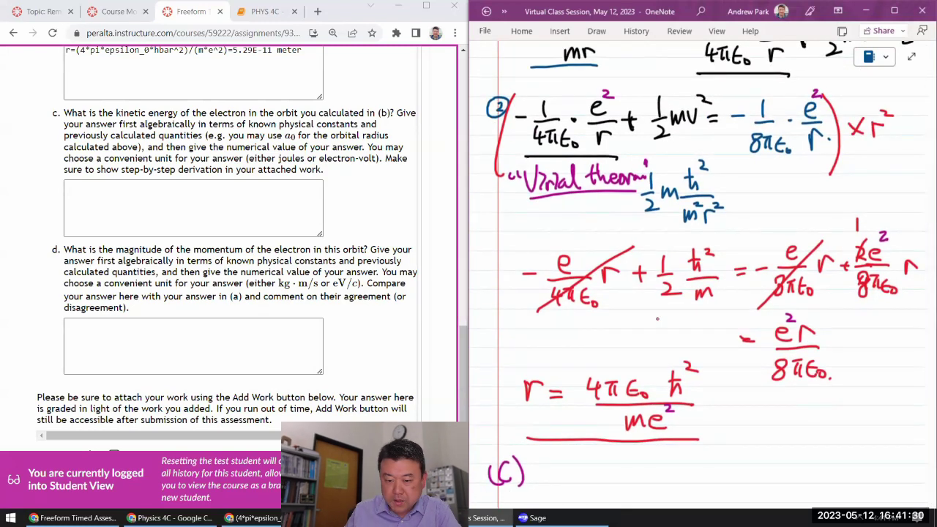
# - Write ½mv² = 1/(8πε₀) · e²/r and underline the right-hand side
pyautogui.moveTo(571, 452); pyautogui.dragTo(571, 473)
pyautogui.moveTo(560, 477); pyautogui.dragTo(580, 477)
pyautogui.moveTo(562, 485)
pyautogui.mouseDown()
pyautogui.moveTo(583, 495)
pyautogui.moveTo(595, 466)
pyautogui.moveTo(606, 477)
pyautogui.moveTo(635, 459)
pyautogui.moveTo(650, 469)
pyautogui.mouseUp()
pyautogui.moveTo(635, 478); pyautogui.dragTo(651, 476)
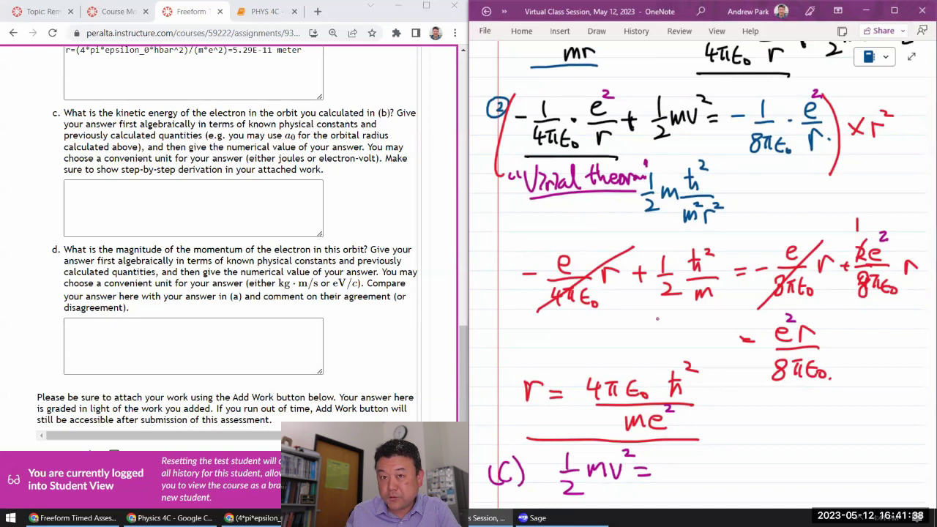
pyautogui.moveTo(675, 444)
pyautogui.mouseDown()
pyautogui.moveTo(676, 459)
pyautogui.moveTo(699, 467)
pyautogui.moveTo(668, 495)
pyautogui.moveTo(708, 490)
pyautogui.mouseUp()
pyautogui.moveTo(727, 454)
pyautogui.mouseDown()
pyautogui.moveTo(719, 460)
pyautogui.moveTo(741, 452)
pyautogui.mouseUp()
pyautogui.moveTo(717, 467)
pyautogui.mouseDown()
pyautogui.moveTo(744, 467)
pyautogui.moveTo(735, 483)
pyautogui.mouseUp()
pyautogui.moveTo(663, 500); pyautogui.dragTo(736, 498)
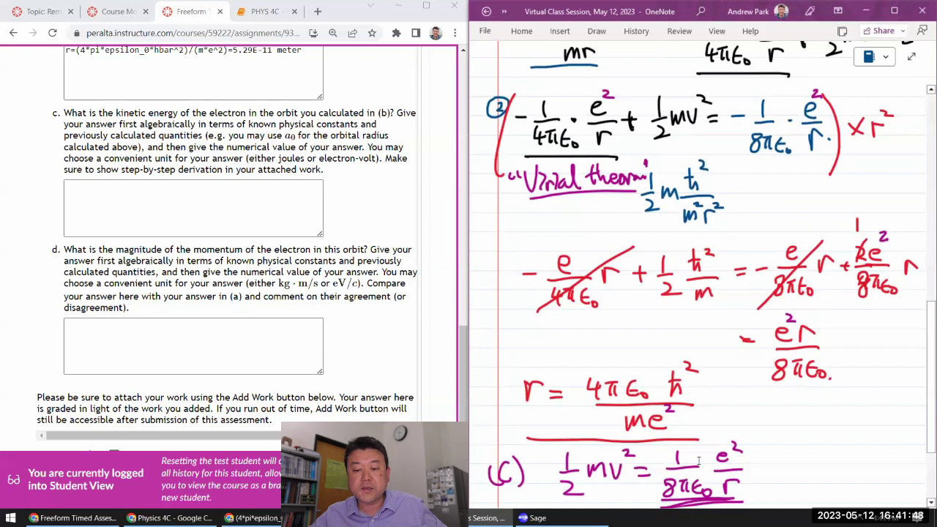
pyautogui.scroll(-1, 698, 460)
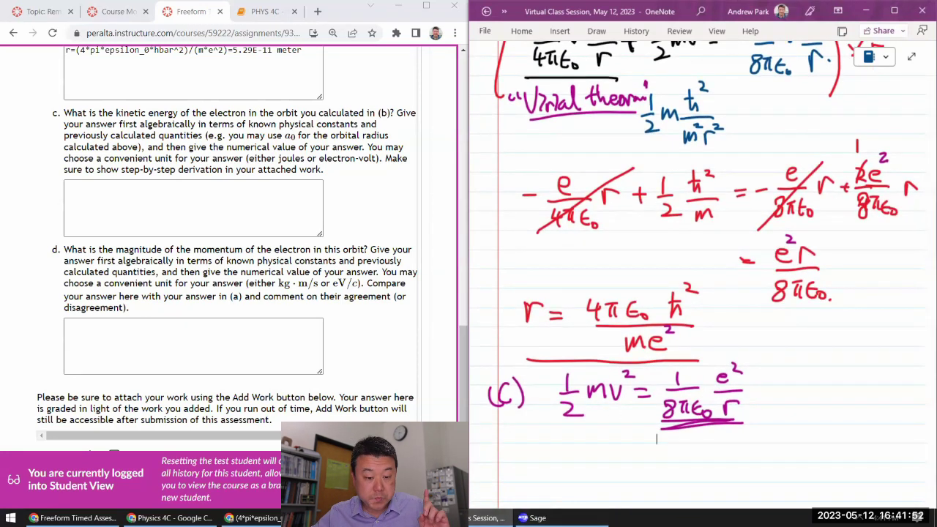
# - Duplicate the Wolfram Alpha radius page and snap the window to the right half
pyautogui.click(253, 518)
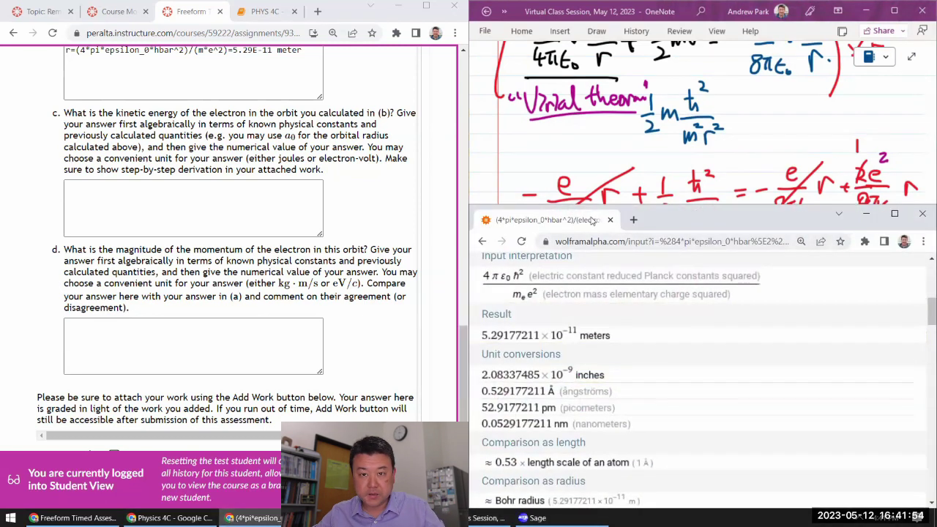
pyautogui.rightClick(590, 219)
pyautogui.click(626, 302)
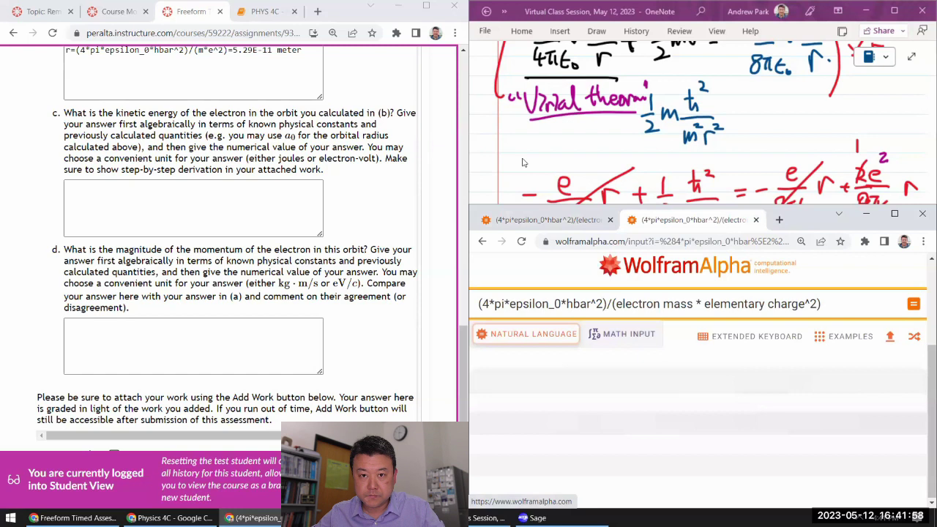
pyautogui.moveTo(803, 223); pyautogui.dragTo(526, 155)
pyautogui.press('super+Right')
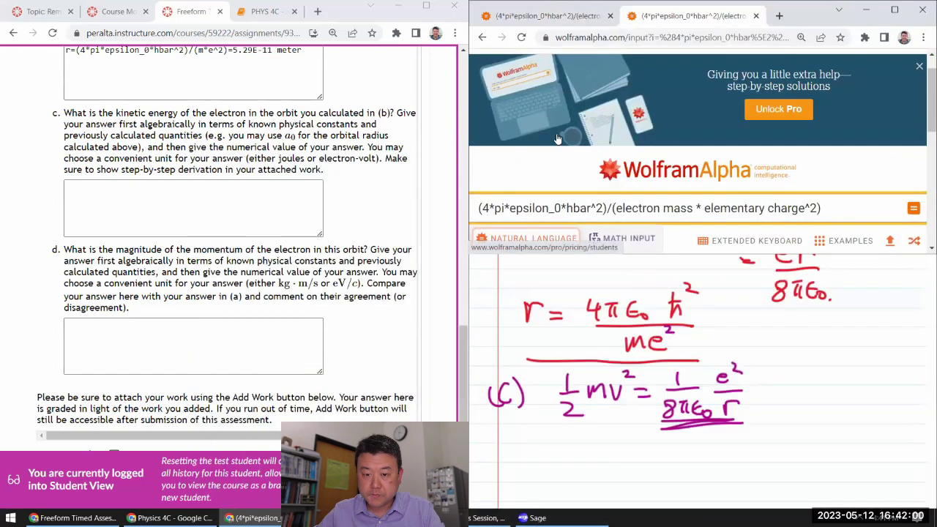
pyautogui.scroll(-1, 561, 142)
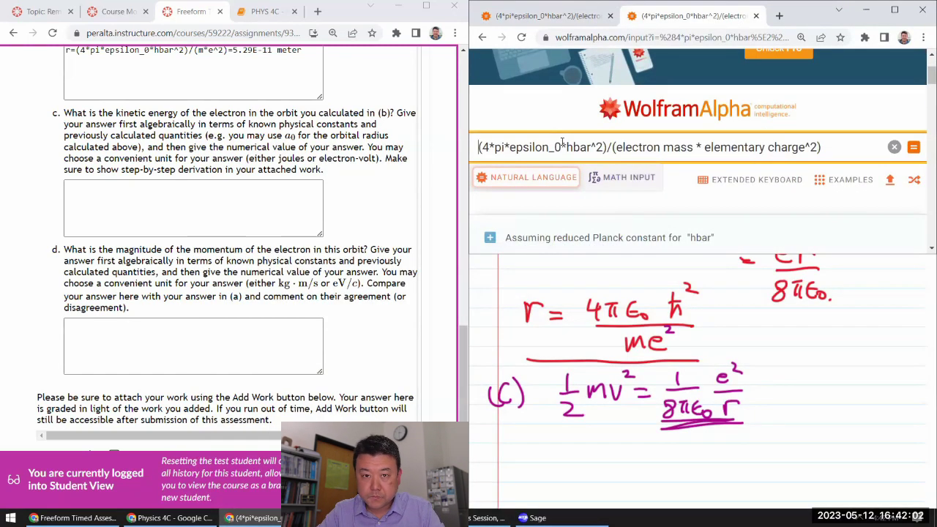
# - Start the duplicate query's leading factor as 1/(8…, then check the original radius output enlarged
pyautogui.write('1/')
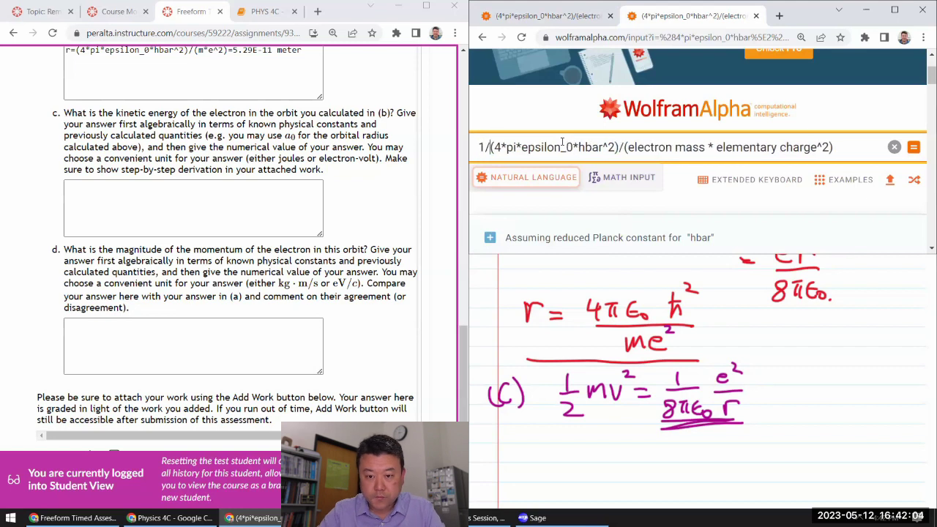
pyautogui.press('Delete')
pyautogui.write('8')
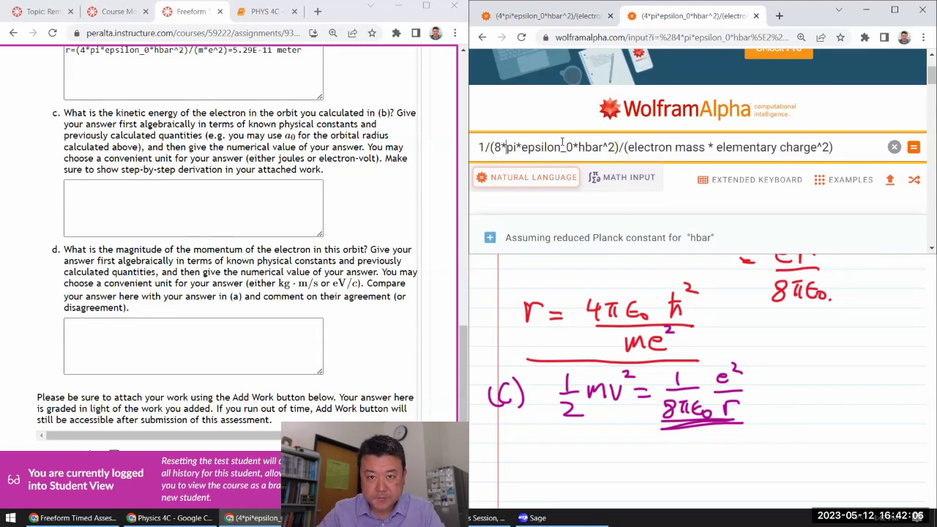
pyautogui.press('Right')
pyautogui.press('Right')
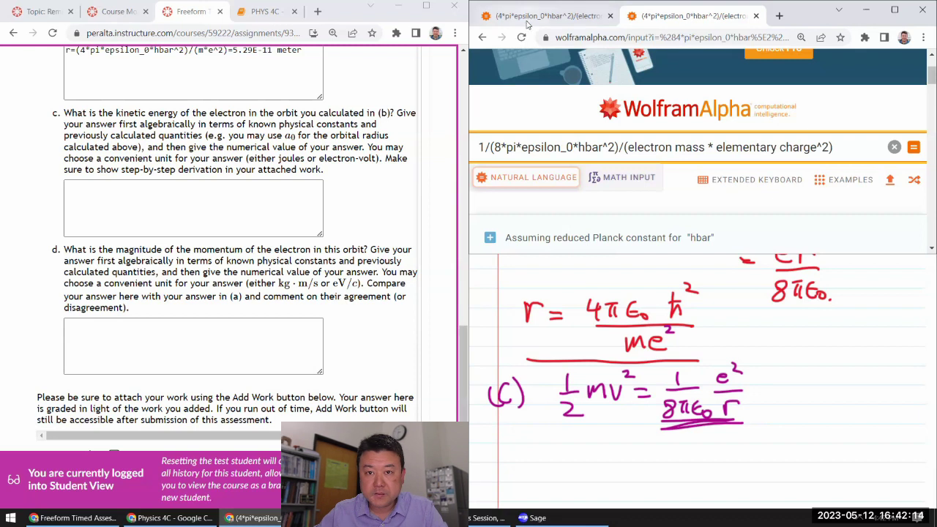
pyautogui.hotkey('ctrl', 'shift', 'Tab')
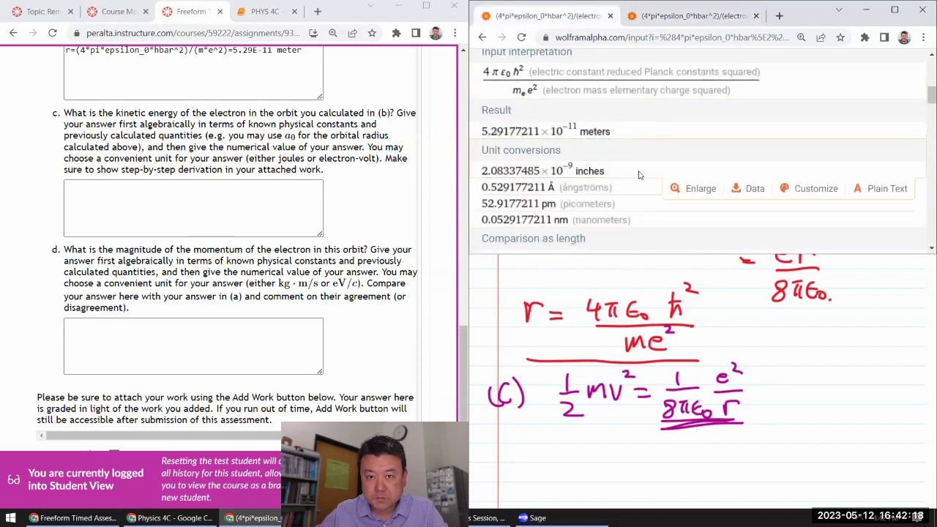
pyautogui.click(692, 148)
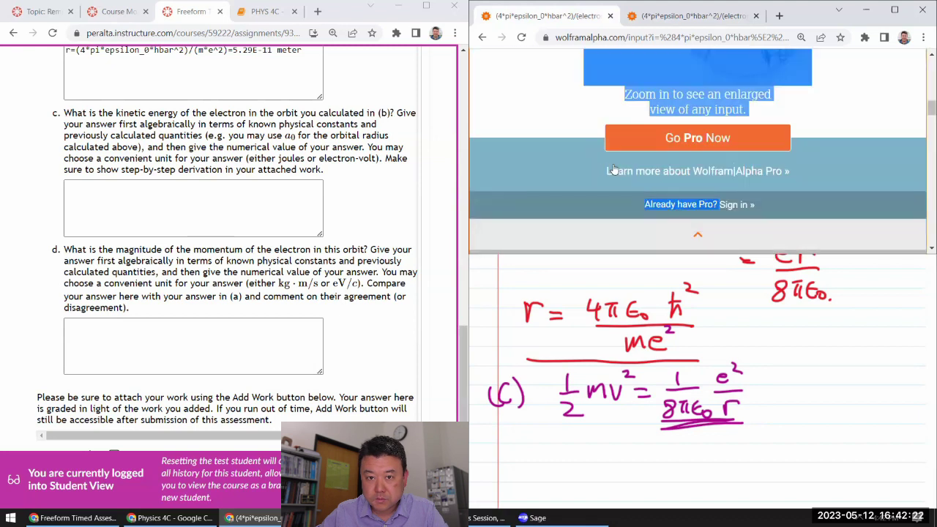
pyautogui.click(911, 170)
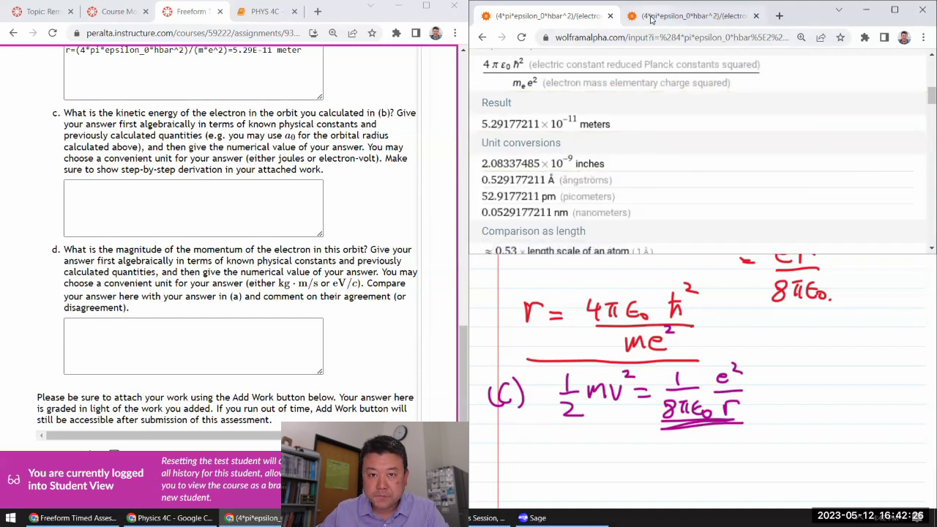
# - Replace hbar^2 in the second query with the bracketed radius query copied from the first tab
pyautogui.scroll(6, 563, 173)
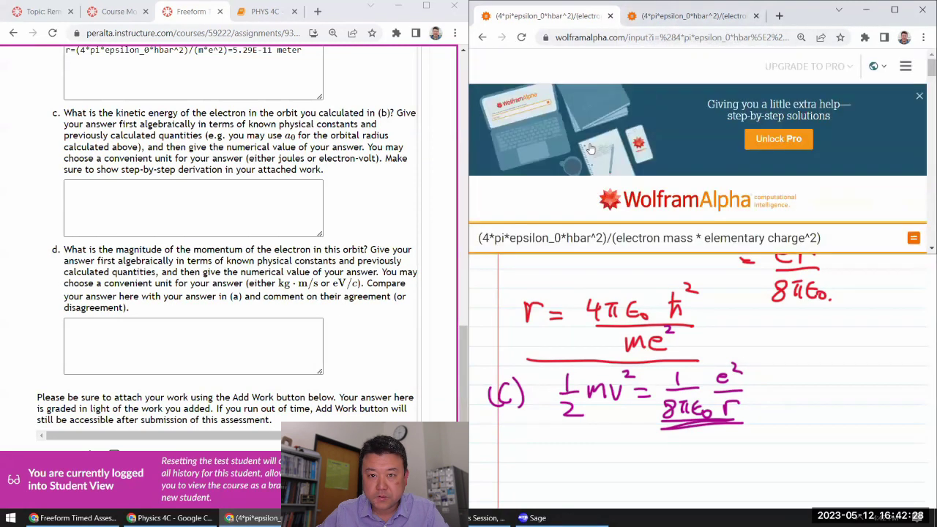
pyautogui.click(563, 173)
pyautogui.hotkey('ctrl', 'a')
pyautogui.hotkey('ctrl', 'c')
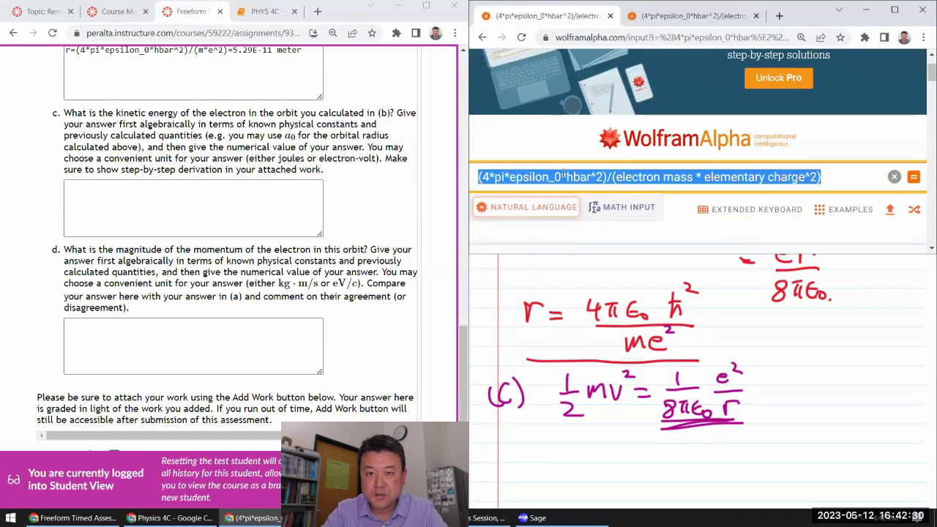
pyautogui.click(668, 15)
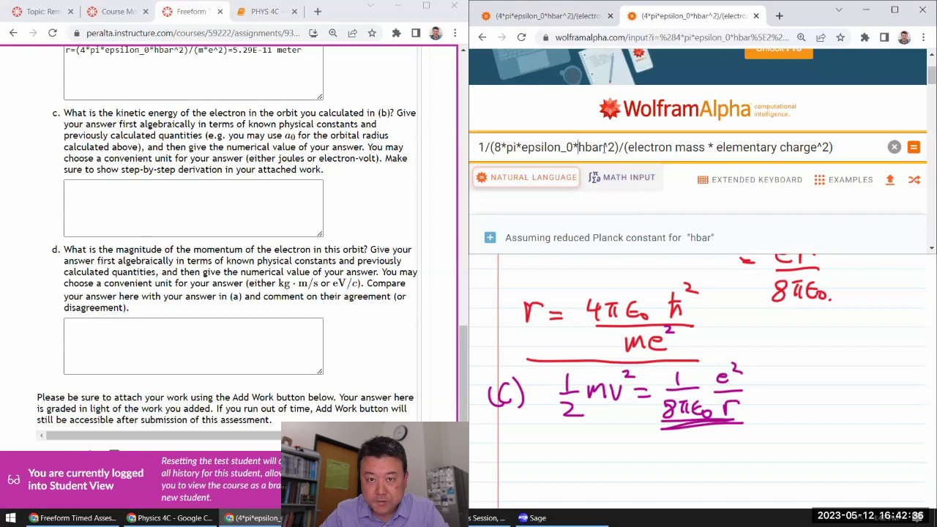
pyautogui.moveTo(579, 147); pyautogui.dragTo(618, 147)
pyautogui.write('(')
pyautogui.hotkey('ctrl', 'v')
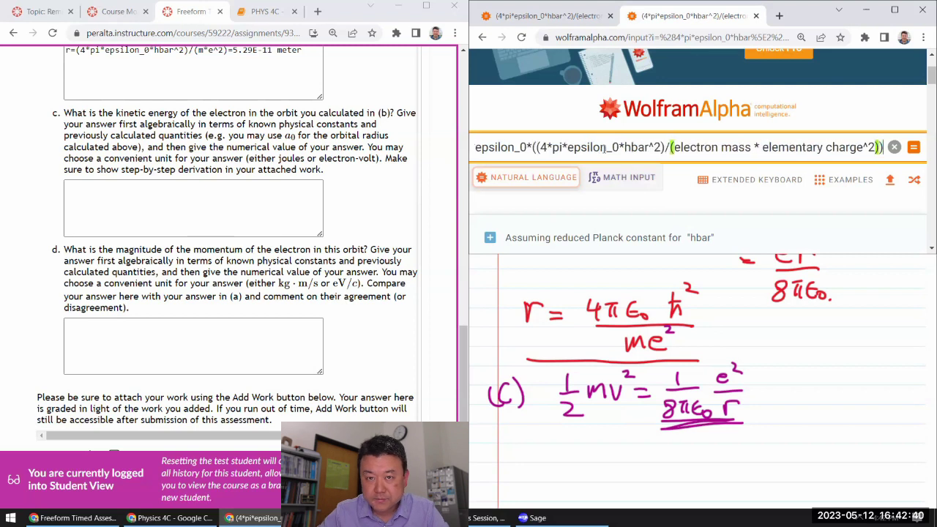
pyautogui.write(')')
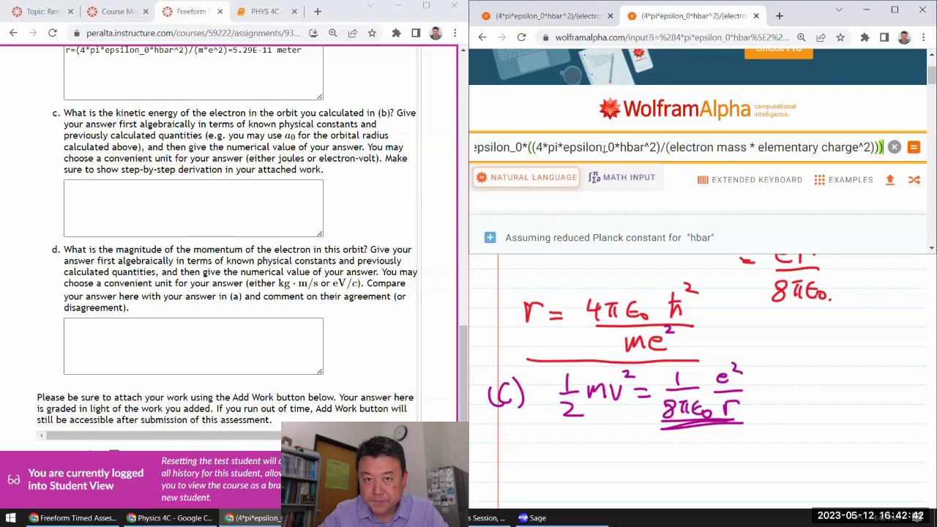
# - Append *elementary charge^2 and compute the kinetic energy: 2.17987236×10⁻¹⁸ J, or 13.6056931 eV
pyautogui.press('Home')
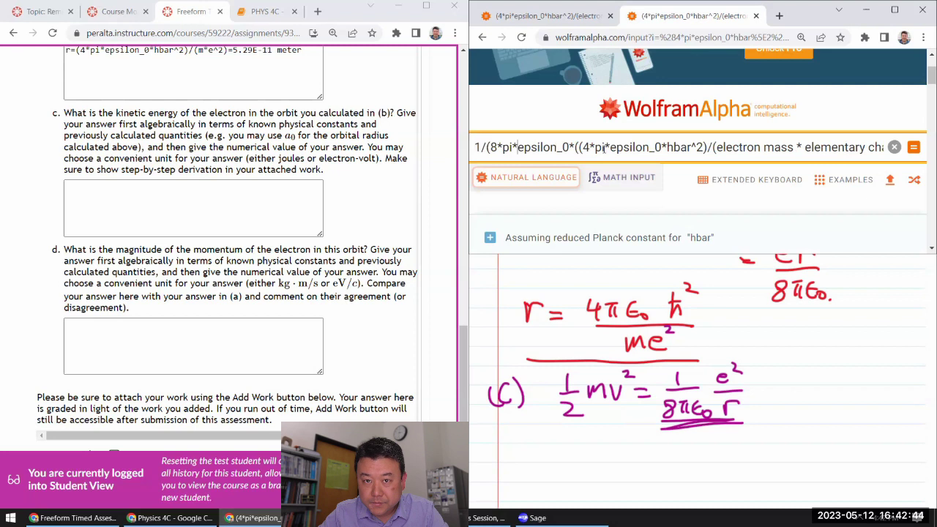
pyautogui.hotkey('ctrl', 'Right')
pyautogui.hotkey('ctrl', 'Right')
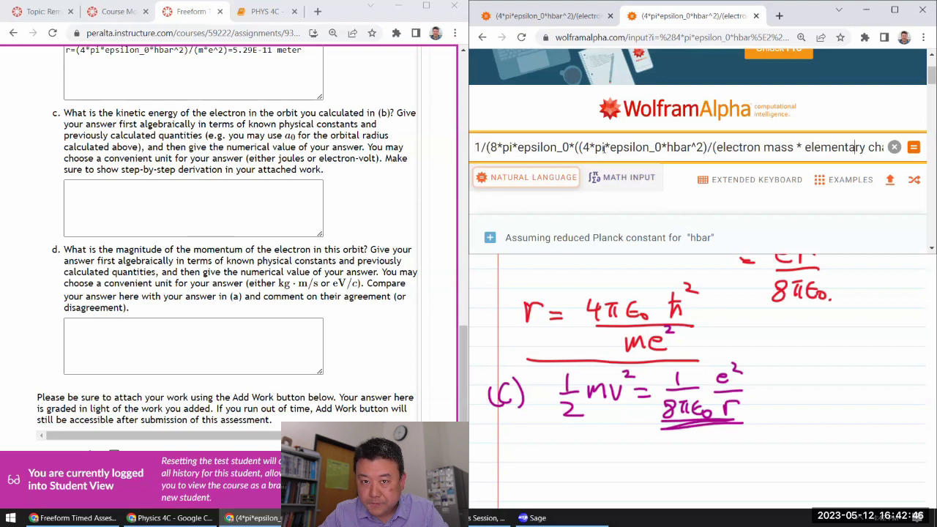
pyautogui.press('End')
pyautogui.write(')')
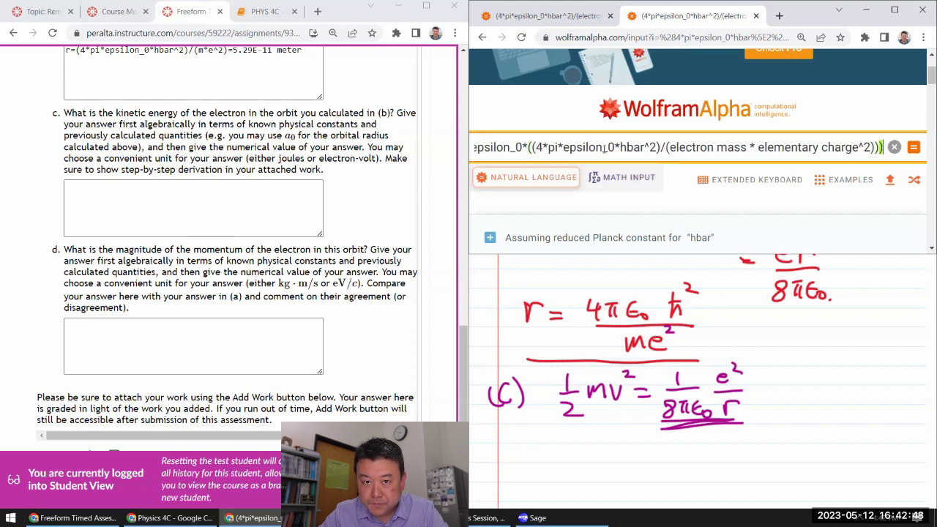
pyautogui.hotkey('ctrl', 'z')
pyautogui.hotkey('ctrl', 'z')
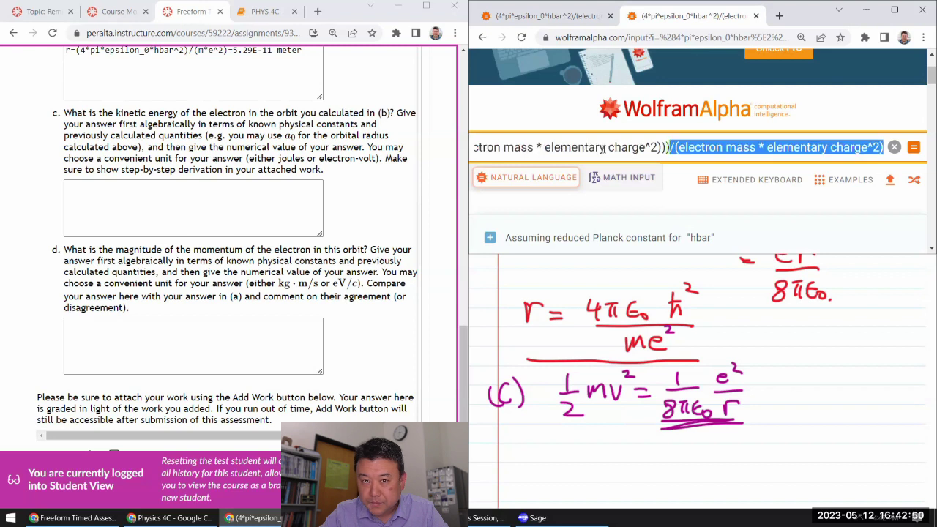
pyautogui.hotkey('ctrl', 'y')
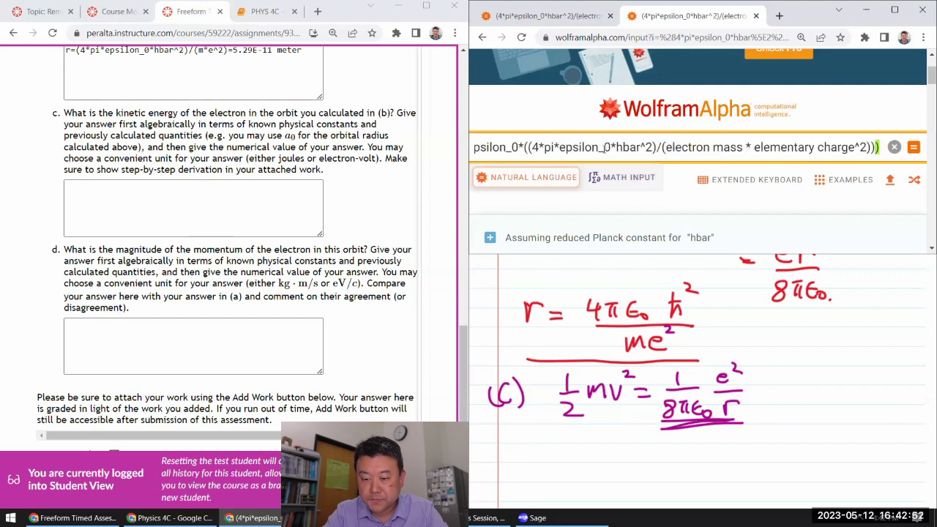
pyautogui.write('*elementary charge^2')
pyautogui.press('Return')
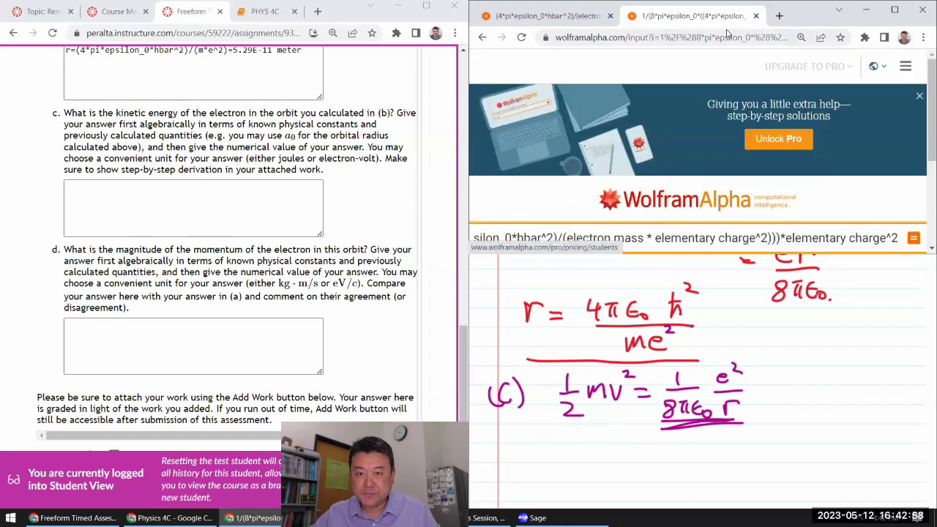
pyautogui.scroll(-3, 753, 184)
pyautogui.scroll(-3, 752, 184)
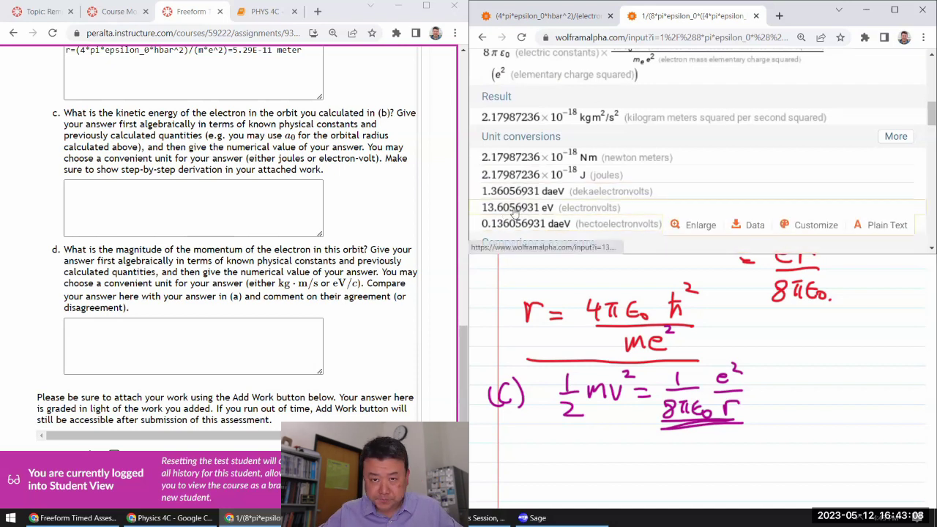
# - Type part (c)'s answer: KE = 1/(8*pi*epsilon_0)*e^2/r, r the orbital radius, KE +13.61 eV
pyautogui.click(217, 191)
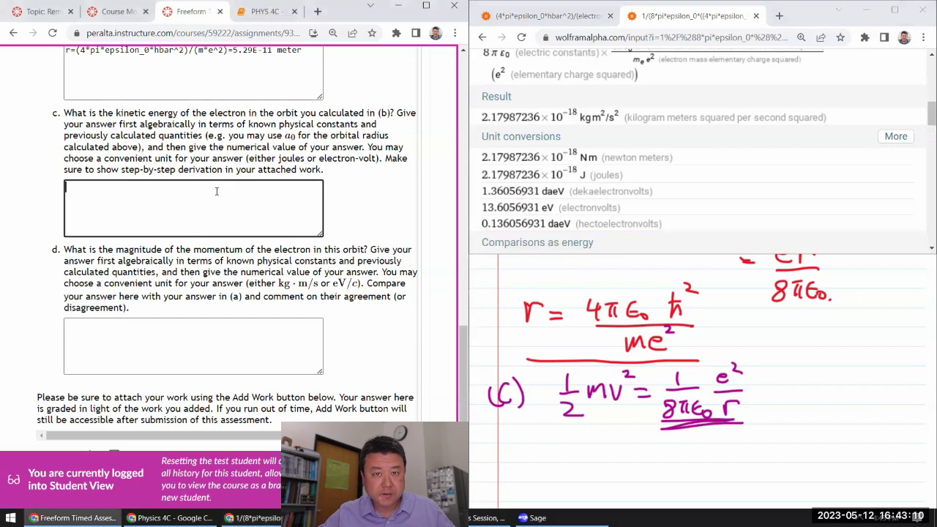
pyautogui.write('KE')
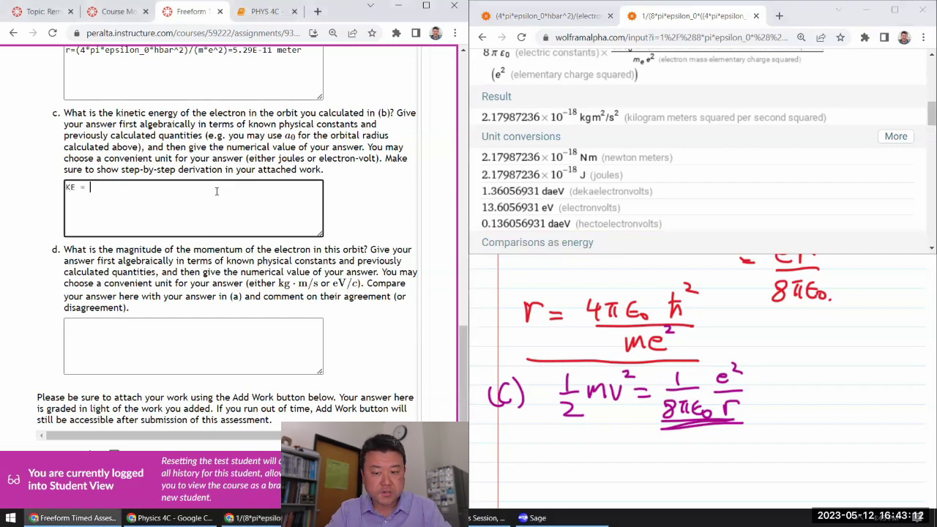
pyautogui.write(' = (1/')
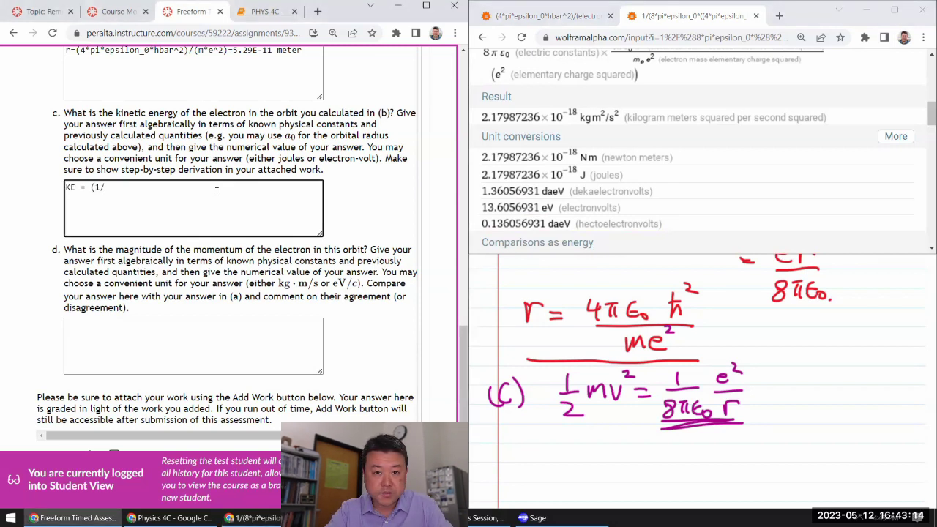
pyautogui.press('BackSpace')
pyautogui.press('BackSpace')
pyautogui.press('BackSpace')
pyautogui.write('1/(8*pi*epsil')
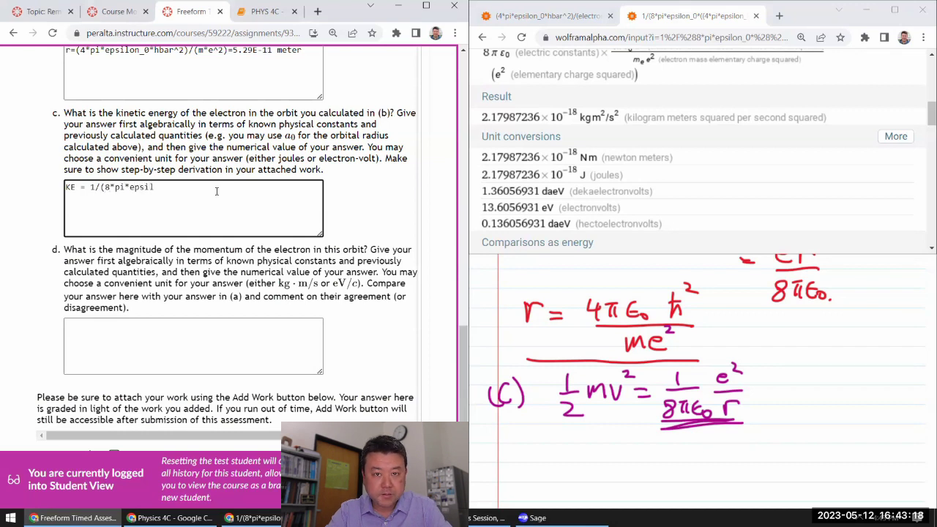
pyautogui.write('on_0')
pyautogui.write(')*')
pyautogui.write('elementary charg')
pyautogui.press('BackSpace')
pyautogui.press('BackSpace')
pyautogui.press('BackSpace')
pyautogui.press('BackSpace')
pyautogui.press('BackSpace')
pyautogui.press('BackSpace')
pyautogui.press('BackSpace')
pyautogui.press('BackSpace')
pyautogui.press('BackSpace')
pyautogui.press('BackSpace')
pyautogui.press('BackSpace')
pyautogui.press('BackSpace')
pyautogui.press('BackSpace')
pyautogui.press('BackSpace')
pyautogui.press('BackSpace')
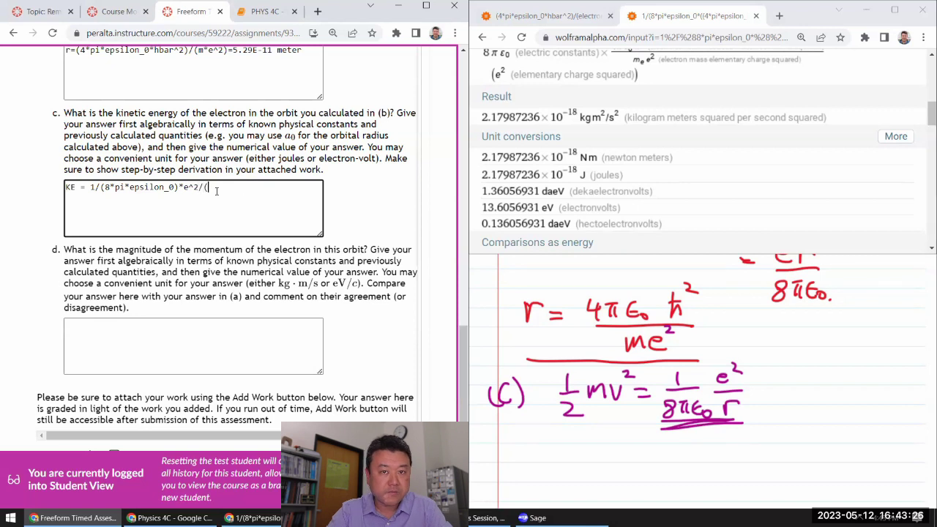
pyautogui.write('^2/(')
pyautogui.press('BackSpace')
pyautogui.write('r, where r is the ')
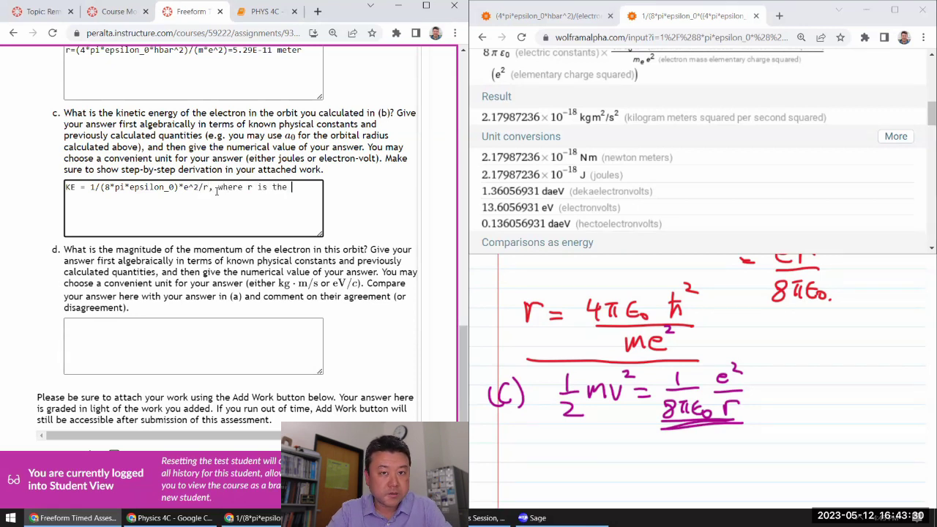
pyautogui.write('orbital ')
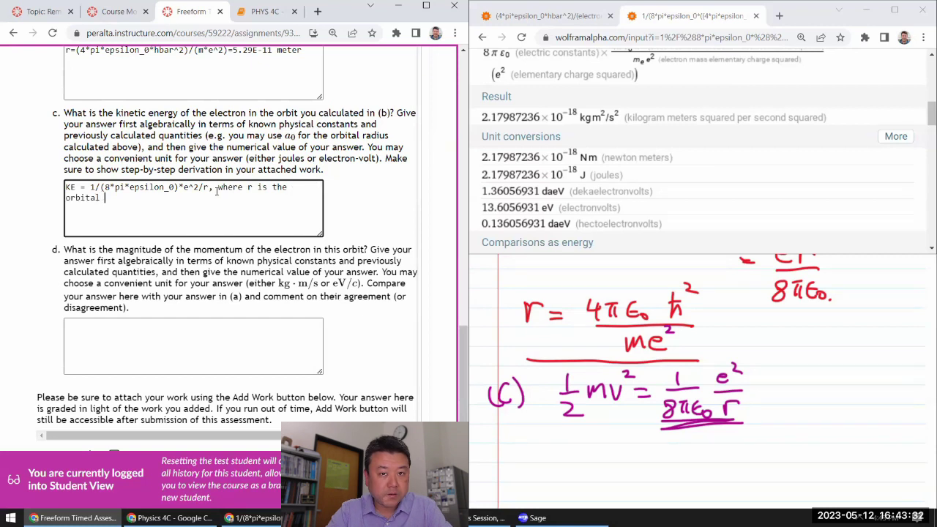
pyautogui.write('radius calulated above. KE ')
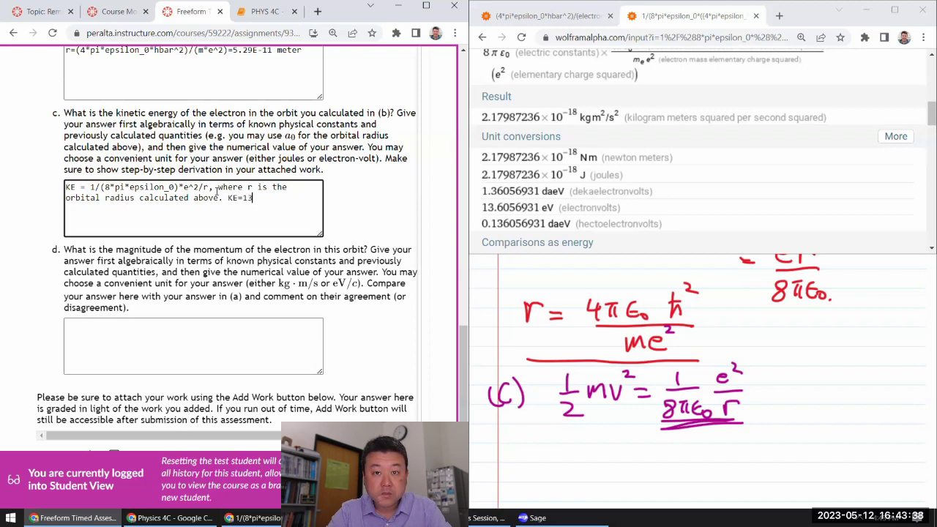
pyautogui.write('+13.61 eV')
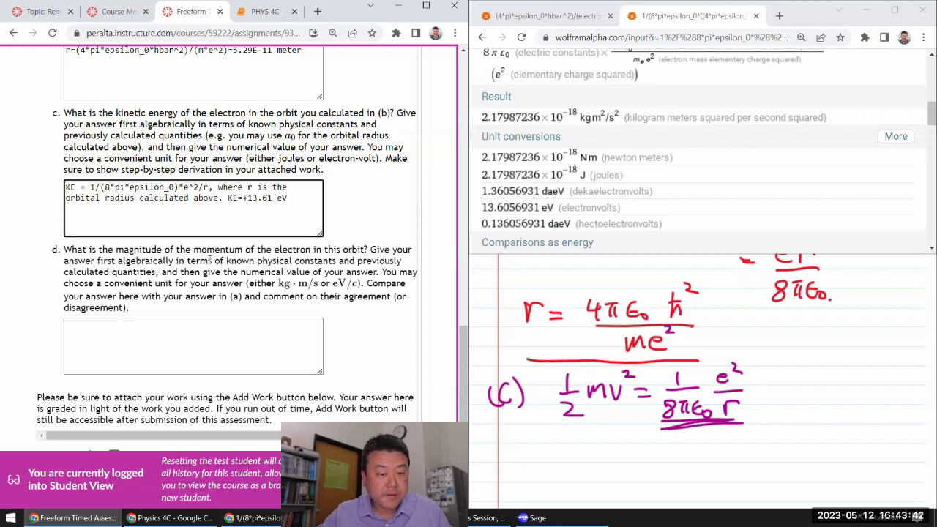
# - In OneNote, write the (d) label and p²/2m in red ink
pyautogui.click(297, 253)
pyautogui.click(275, 202)
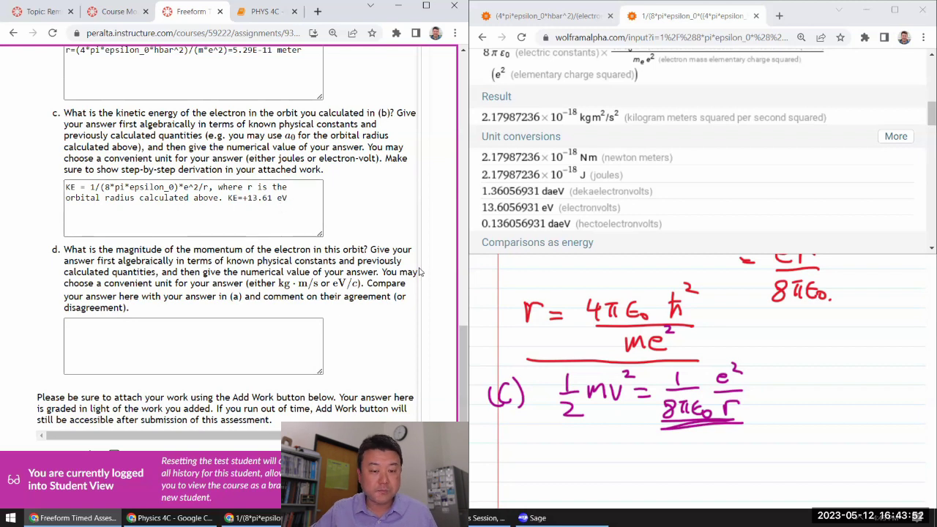
pyautogui.scroll(-1, 224, 222)
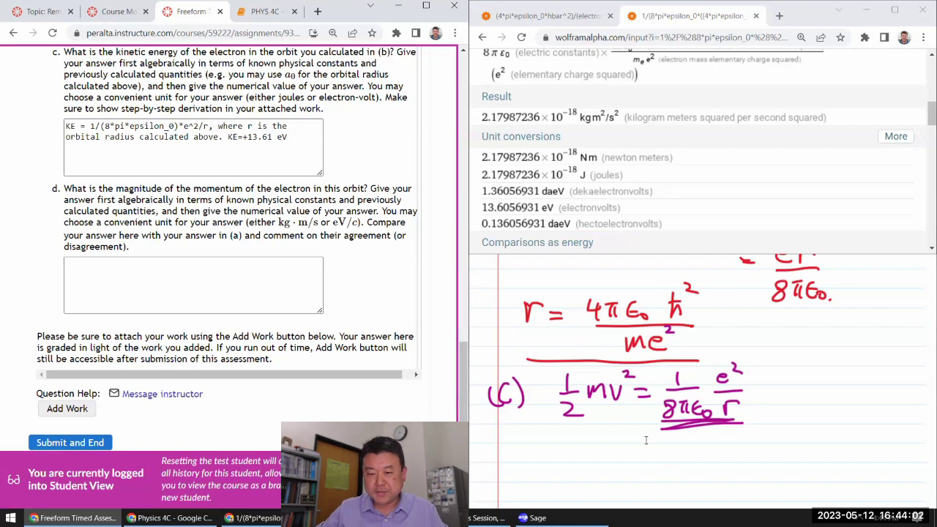
pyautogui.scroll(-2, 646, 440)
pyautogui.click(645, 417)
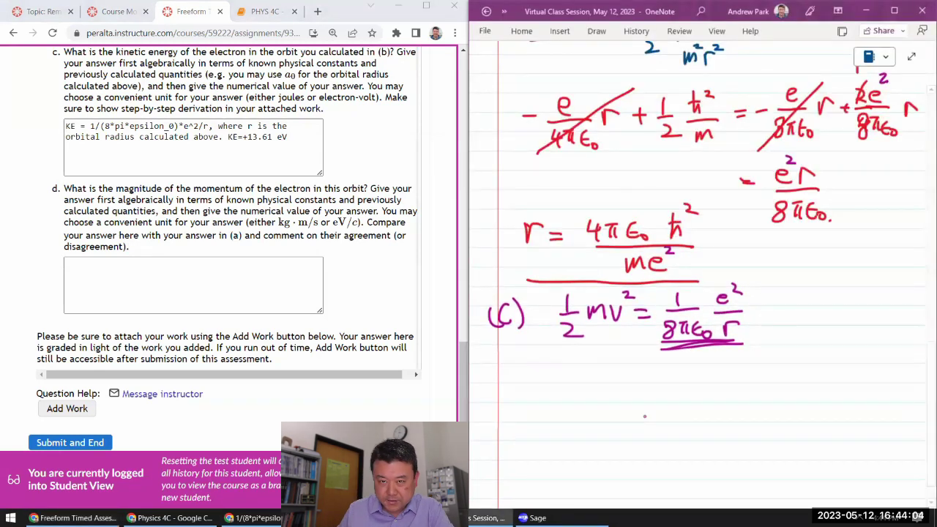
pyautogui.moveTo(512, 382); pyautogui.dragTo(494, 405)
pyautogui.moveTo(517, 371); pyautogui.dragTo(527, 405)
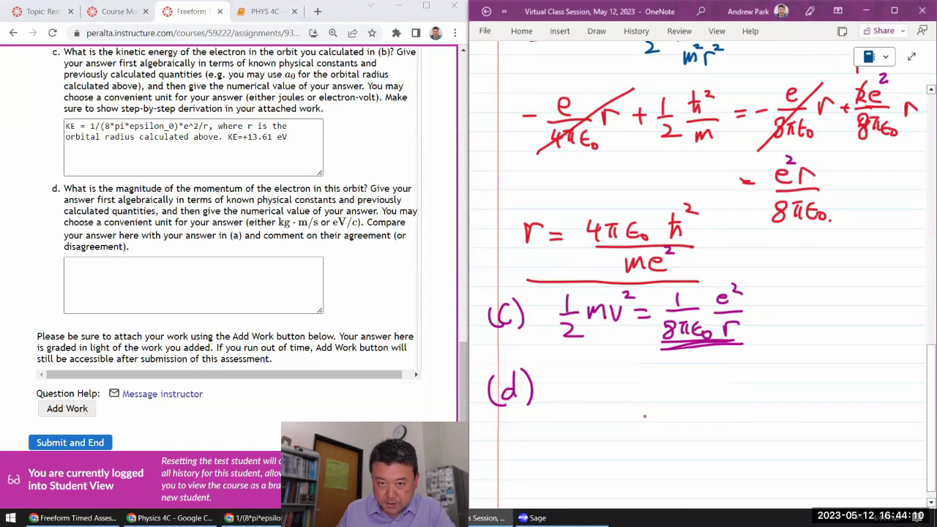
pyautogui.moveTo(641, 370); pyautogui.dragTo(657, 362)
pyautogui.moveTo(591, 373)
pyautogui.mouseDown()
pyautogui.moveTo(591, 402)
pyautogui.moveTo(594, 395)
pyautogui.mouseUp()
pyautogui.moveTo(606, 360); pyautogui.dragTo(619, 371)
pyautogui.moveTo(578, 402); pyautogui.dragTo(623, 400)
pyautogui.moveTo(584, 414)
pyautogui.mouseDown()
pyautogui.moveTo(618, 427)
pyautogui.moveTo(593, 461)
pyautogui.moveTo(595, 481)
pyautogui.mouseUp()
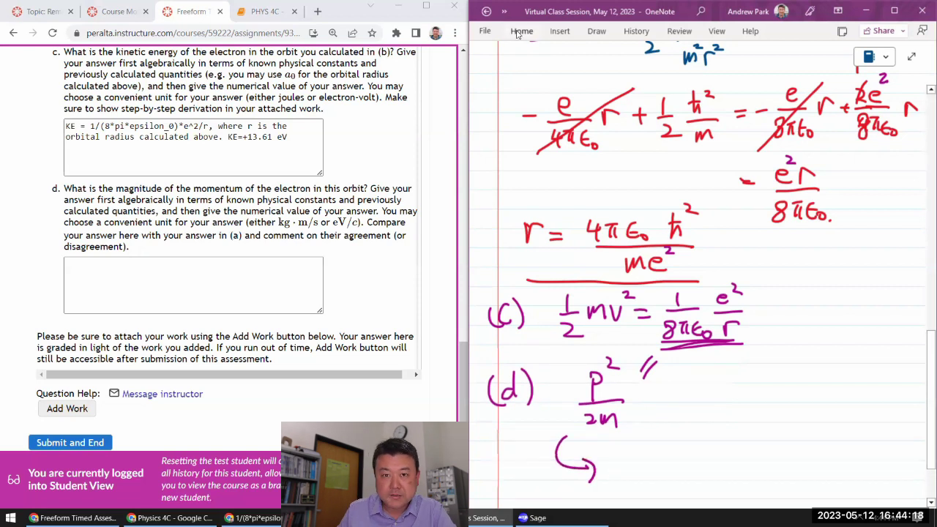
# - Switch to black ink and write p = √(2m· beside the curved arrow
pyautogui.click(504, 11)
pyautogui.click(450, 32)
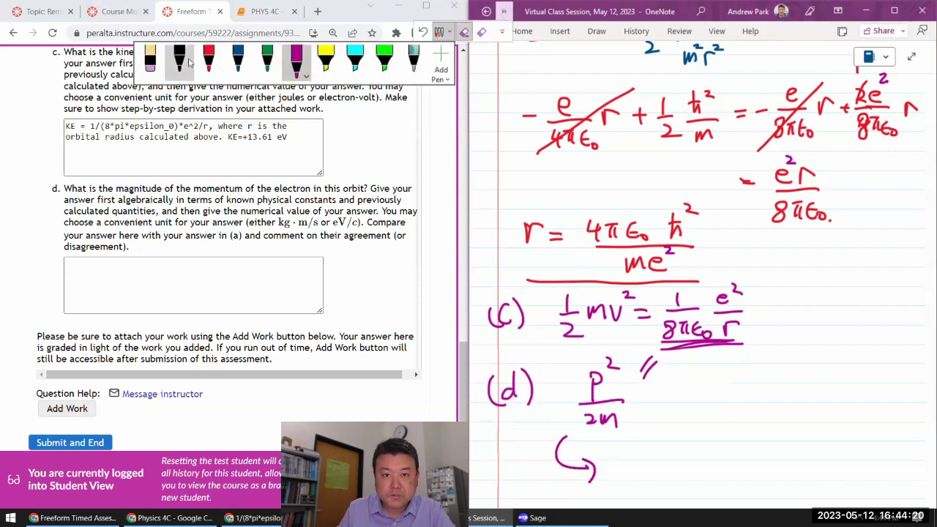
pyautogui.scroll(-5, 606, 314)
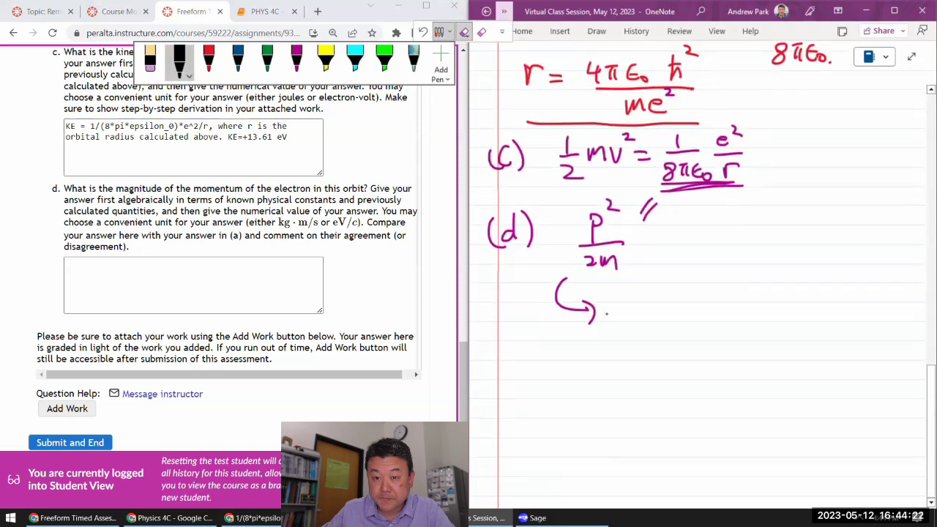
pyautogui.click(606, 313)
pyautogui.moveTo(609, 302)
pyautogui.mouseDown()
pyautogui.moveTo(609, 333)
pyautogui.moveTo(623, 311)
pyautogui.mouseUp()
pyautogui.moveTo(629, 304); pyautogui.dragTo(643, 306)
pyautogui.moveTo(630, 313)
pyautogui.mouseDown()
pyautogui.moveTo(645, 314)
pyautogui.moveTo(649, 350)
pyautogui.moveTo(664, 272)
pyautogui.mouseUp()
pyautogui.moveTo(667, 308)
pyautogui.mouseDown()
pyautogui.moveTo(683, 323)
pyautogui.moveTo(707, 323)
pyautogui.mouseUp()
pyautogui.click(721, 316)
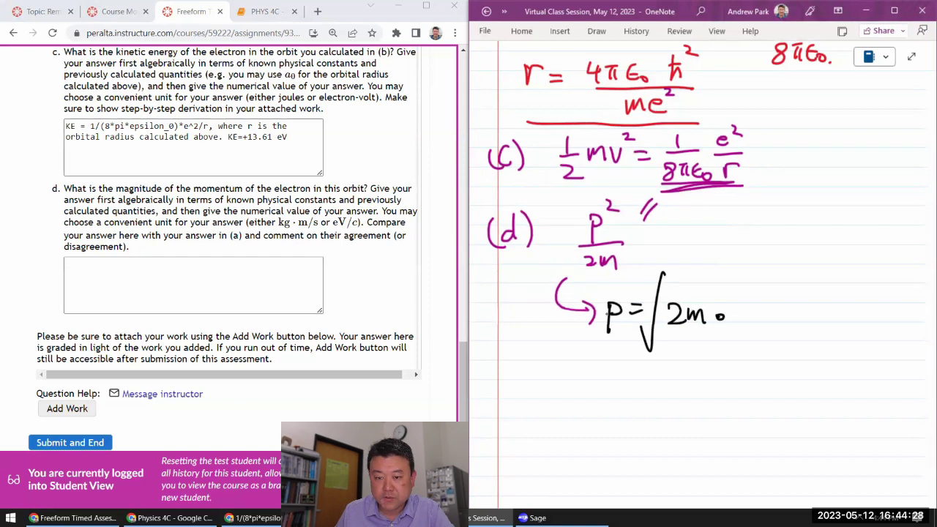
# - Complete the radicand with e²/(8πε₀r) and extend the root over the whole fraction
pyautogui.moveTo(763, 302)
pyautogui.mouseDown()
pyautogui.moveTo(774, 313)
pyautogui.moveTo(789, 295)
pyautogui.mouseUp()
pyautogui.moveTo(742, 322); pyautogui.dragTo(797, 319)
pyautogui.moveTo(749, 339)
pyautogui.mouseDown()
pyautogui.moveTo(743, 350)
pyautogui.moveTo(773, 339)
pyautogui.mouseUp()
pyautogui.moveTo(764, 341); pyautogui.dragTo(761, 354)
pyautogui.moveTo(768, 341); pyautogui.dragTo(776, 355)
pyautogui.moveTo(783, 348)
pyautogui.mouseDown()
pyautogui.moveTo(787, 355)
pyautogui.moveTo(802, 342)
pyautogui.mouseUp()
pyautogui.moveTo(662, 274)
pyautogui.mouseDown()
pyautogui.moveTo(791, 259)
pyautogui.moveTo(803, 277)
pyautogui.mouseUp()
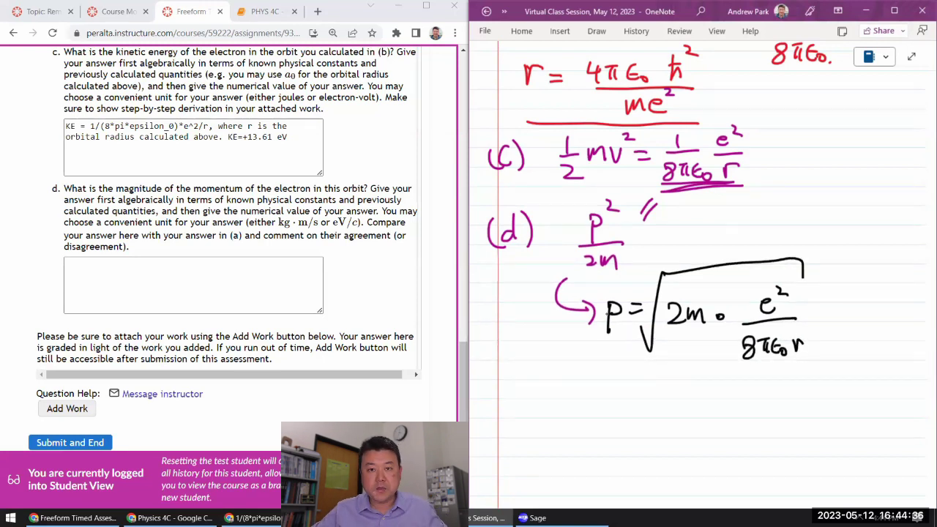
# - Type part (d)'s answer: p=sqrt(2*m*KE), where KE is the kinetic energy calculated above
pyautogui.click(206, 282)
pyautogui.write('p=sqrt(')
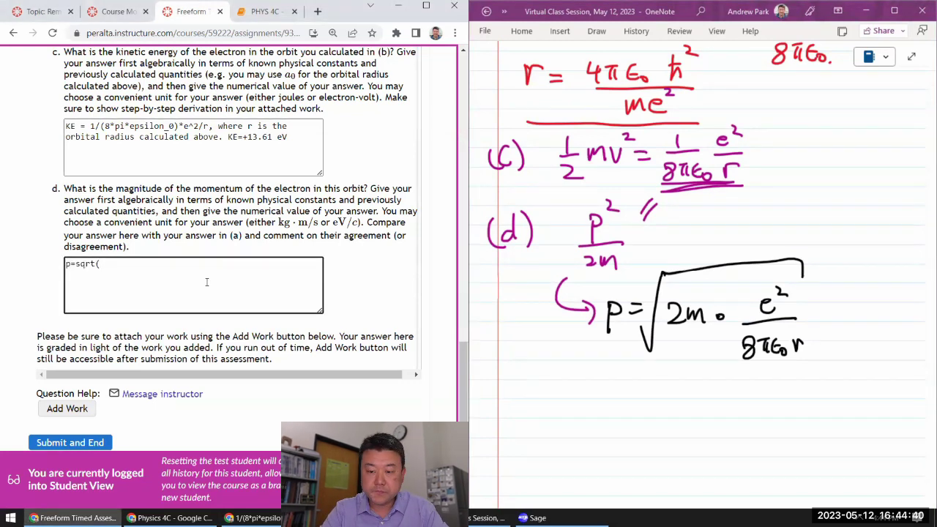
pyautogui.write('2*m')
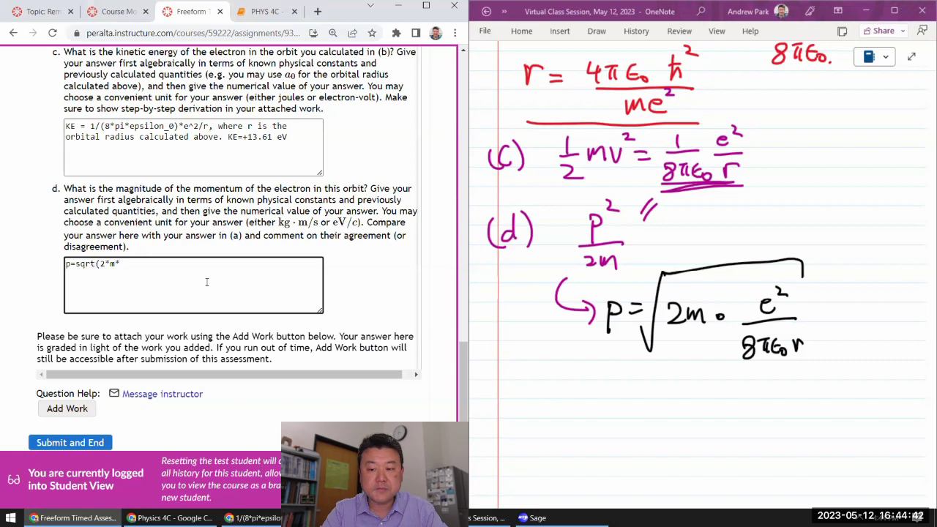
pyautogui.write('*KE)')
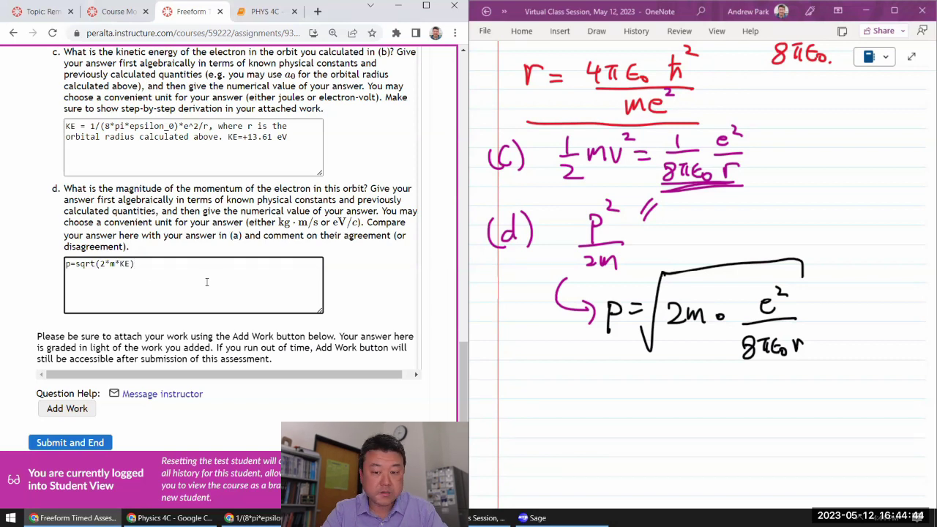
pyautogui.write(', where ')
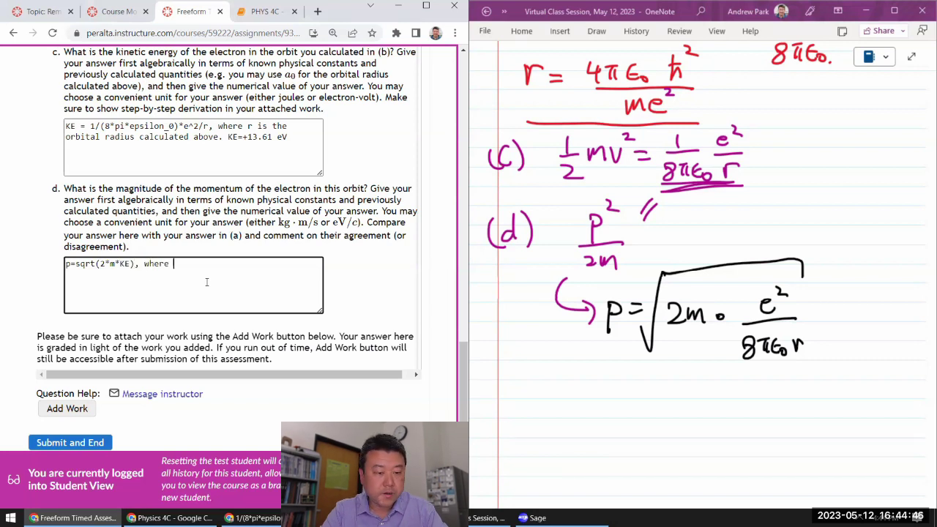
pyautogui.write('KE is the ')
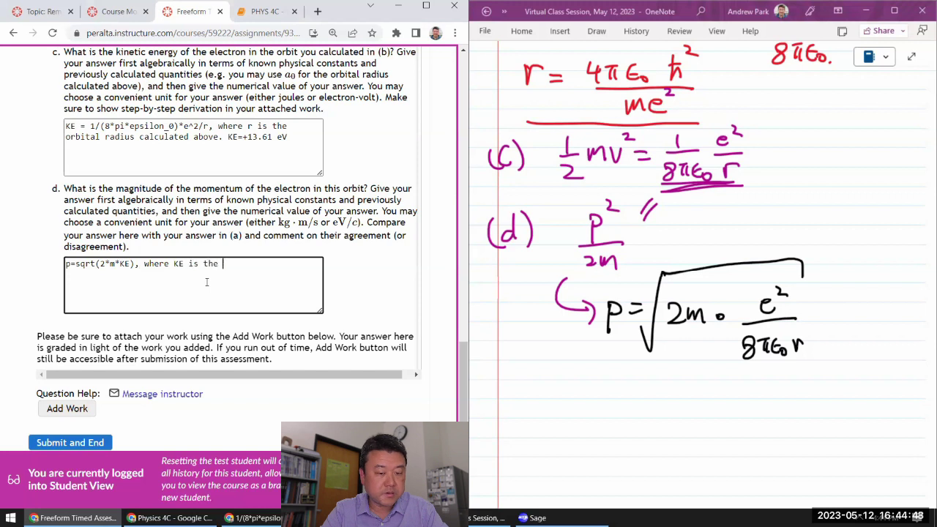
pyautogui.write('kinetic energy calculated above')
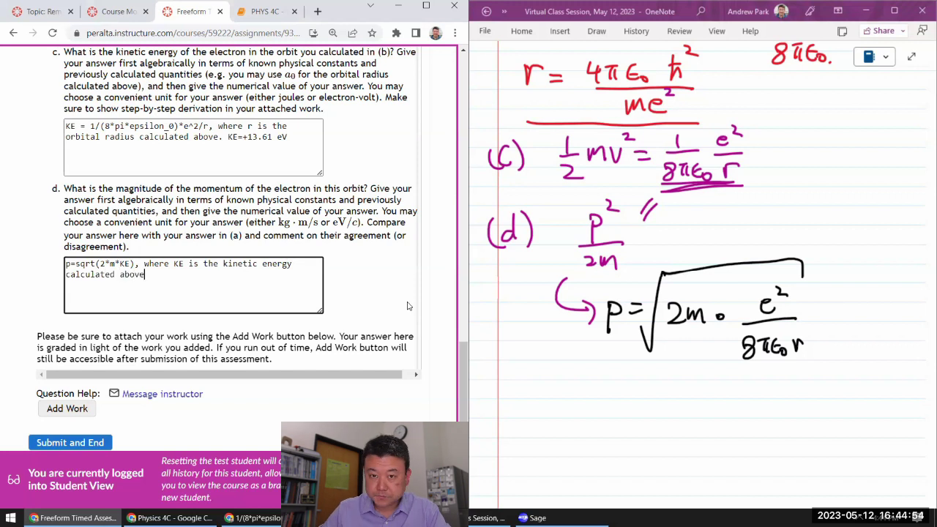
# - Rewrite the Wolfram Alpha query with electron mass and a square root to get momentum 1.99285191×10⁻²⁴ kg m/s
pyautogui.click(253, 518)
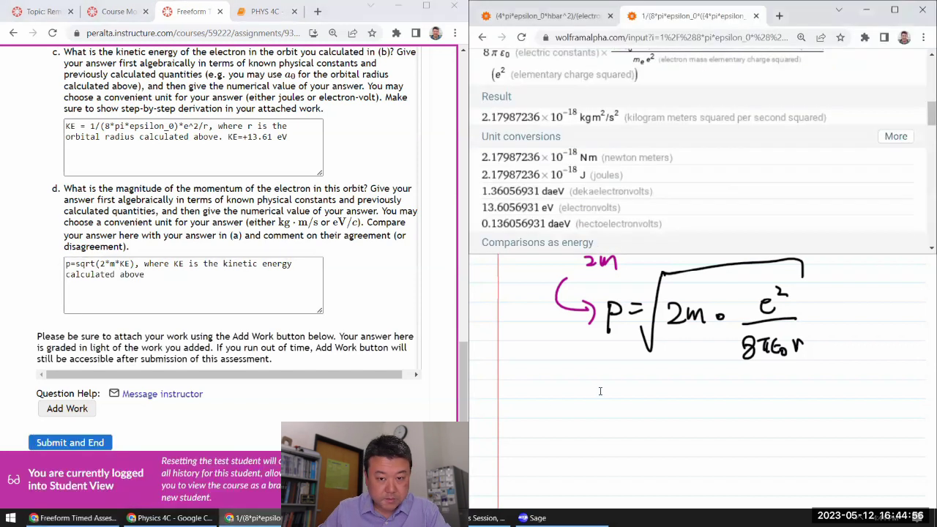
pyautogui.scroll(5, 682, 198)
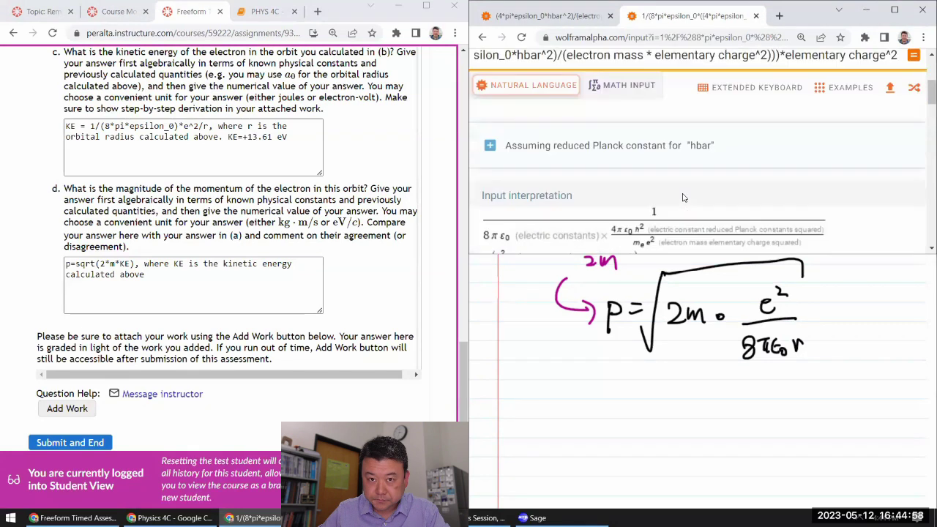
pyautogui.scroll(2, 682, 198)
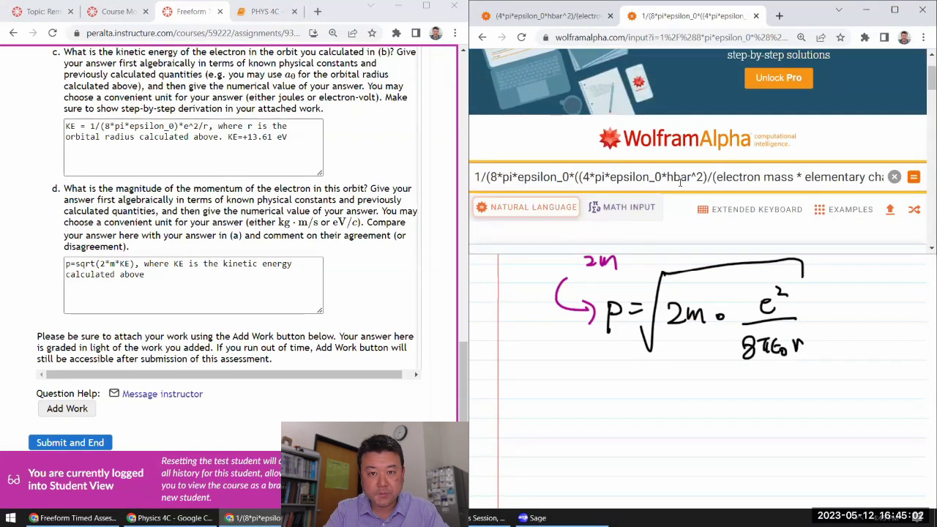
pyautogui.click(680, 183)
pyautogui.press('Home')
pyautogui.write('(')
pyautogui.press('End')
pyautogui.write(')')
pyautogui.press('Home')
pyautogui.write('2*')
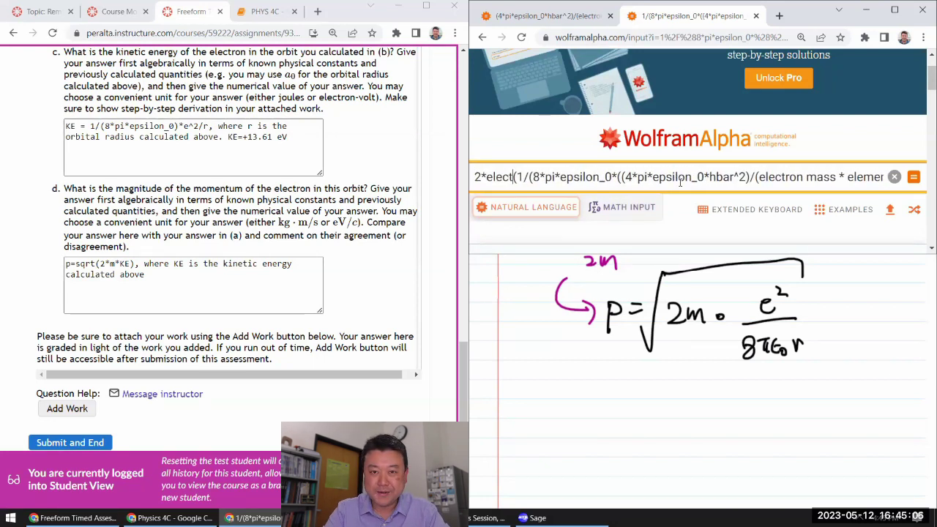
pyautogui.write('ron')
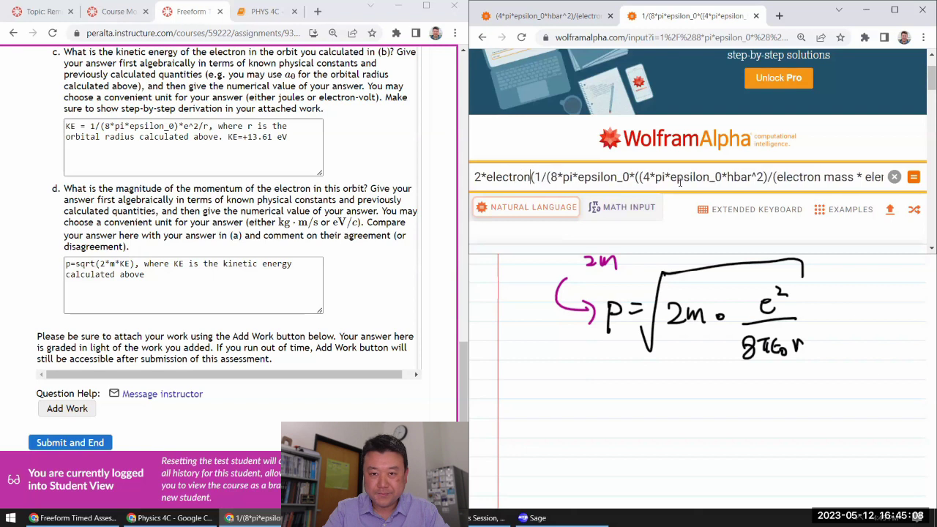
pyautogui.write(' mass *')
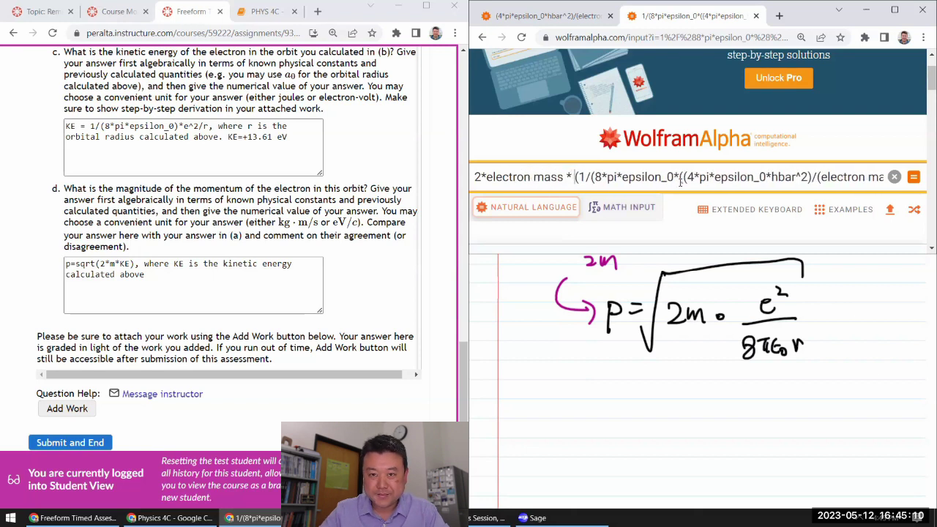
pyautogui.write(' sqrt(')
pyautogui.press('End')
pyautogui.write(')')
pyautogui.press('Return')
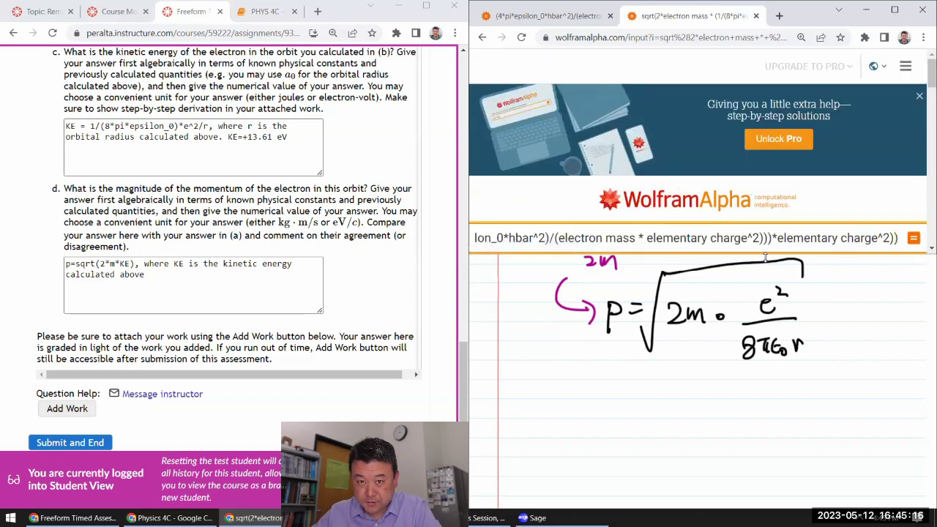
# - Enter p=1.993E-24 kg into the part d answer box
pyautogui.scroll(-5, 760, 399)
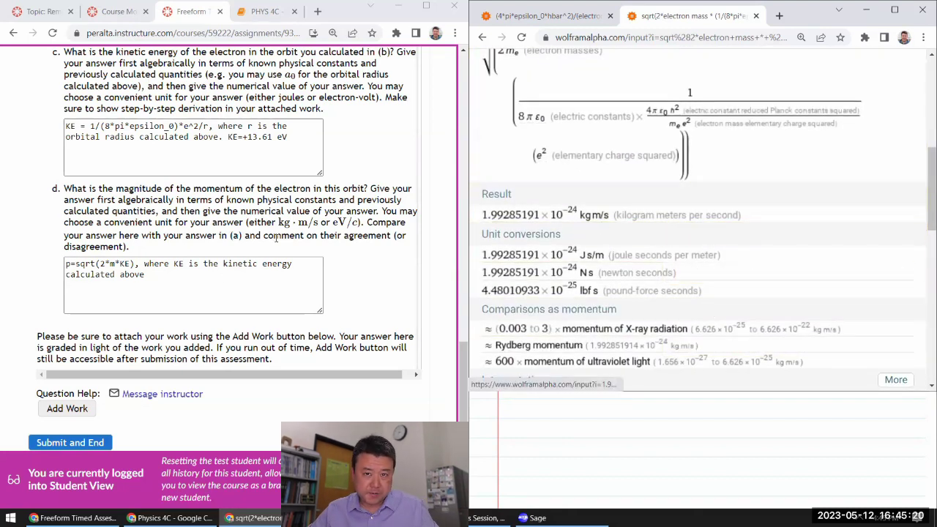
pyautogui.click(226, 279)
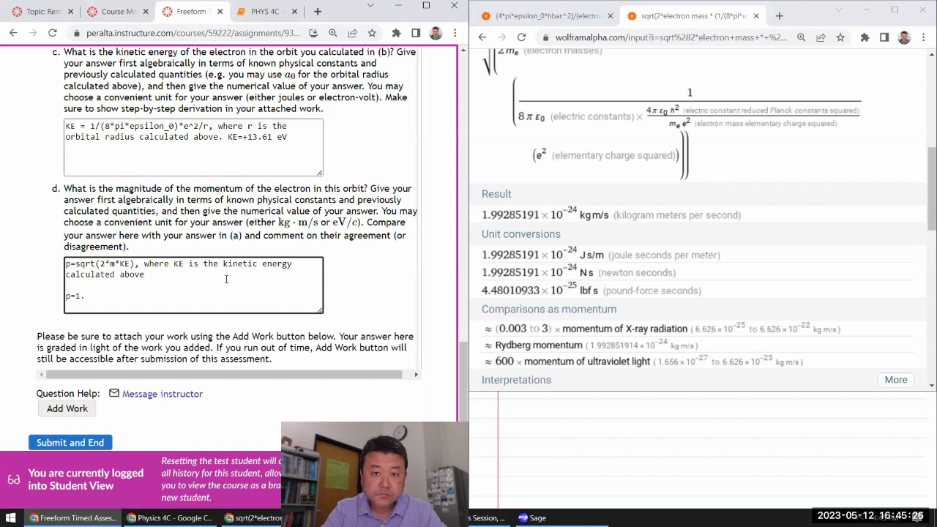
pyautogui.write('p=1.993E-24 kg m/s.')
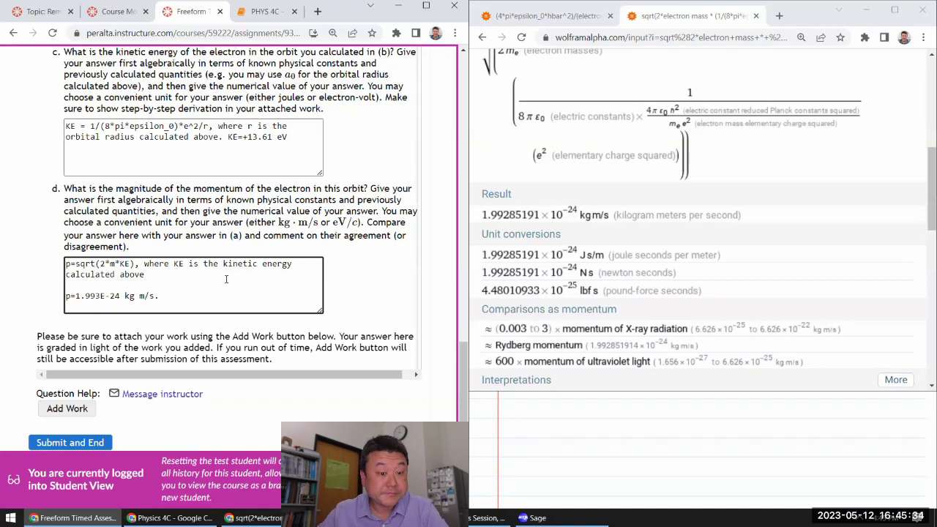
# - Finish the momentum answer and scroll through the part a–d answers to review them
pyautogui.scroll(-1, 196, 253)
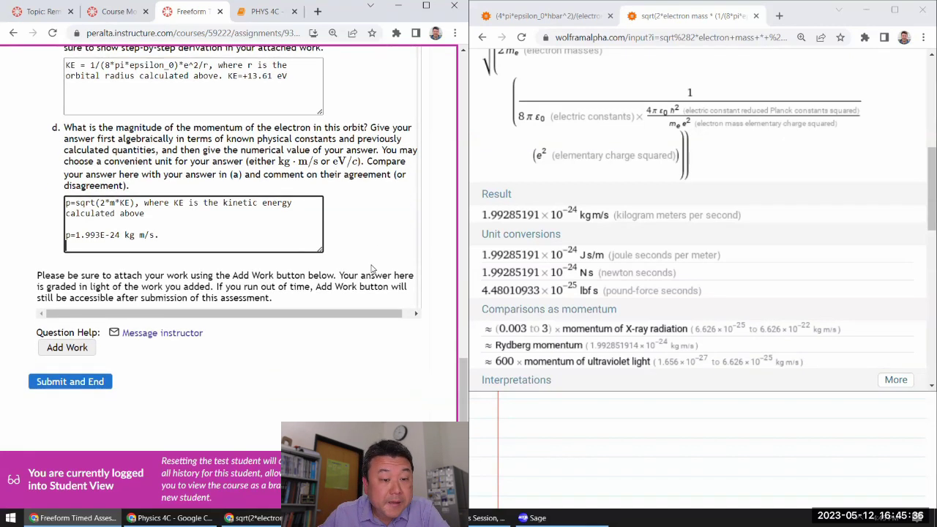
pyautogui.click(372, 271)
pyautogui.scroll(15, 353, 288)
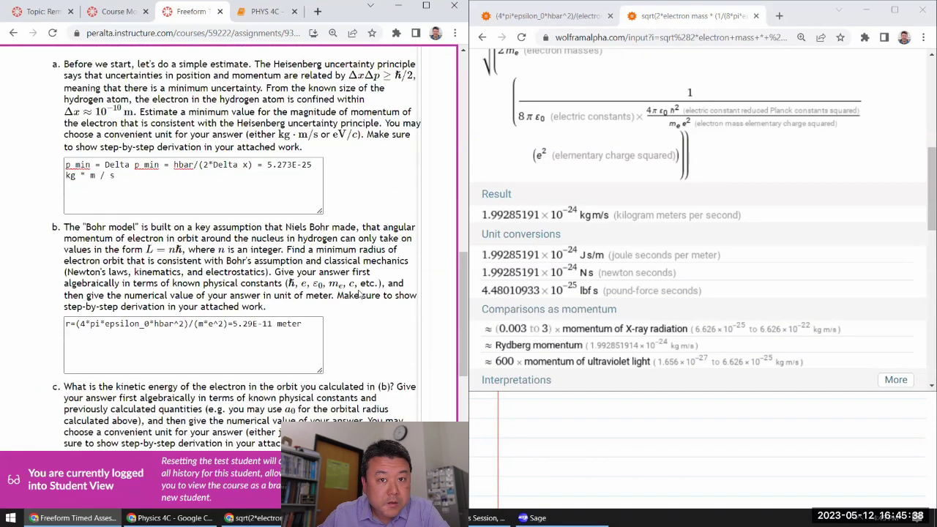
pyautogui.scroll(-5, 359, 293)
pyautogui.scroll(-5, 358, 293)
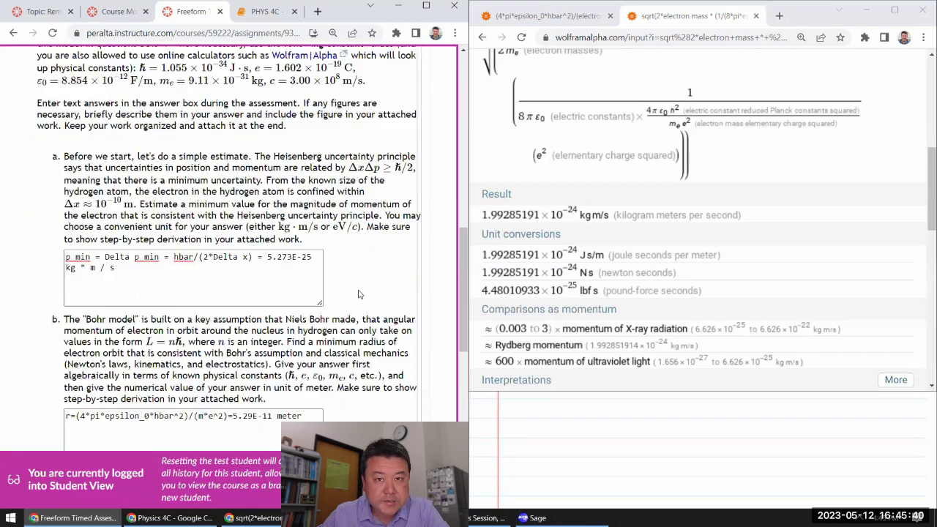
pyautogui.scroll(6, 298, 290)
pyautogui.scroll(2, 299, 290)
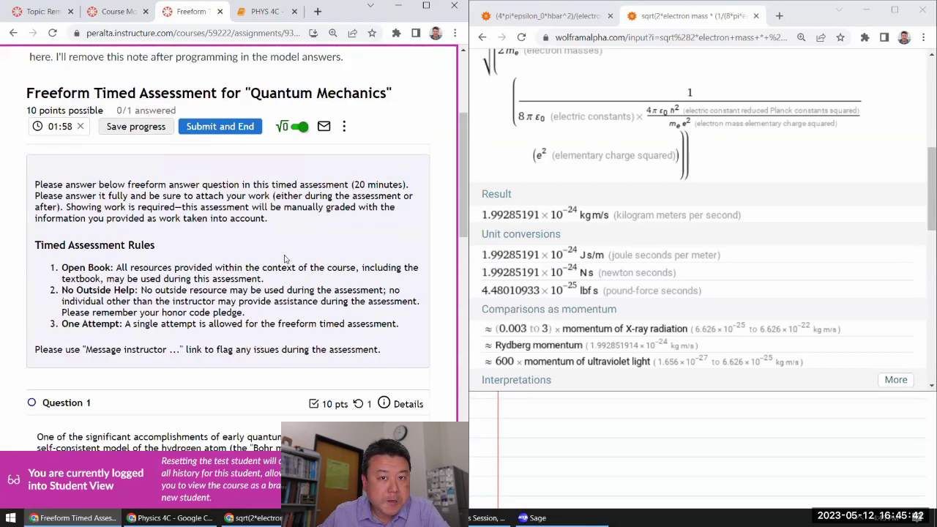
pyautogui.scroll(-10, 247, 314)
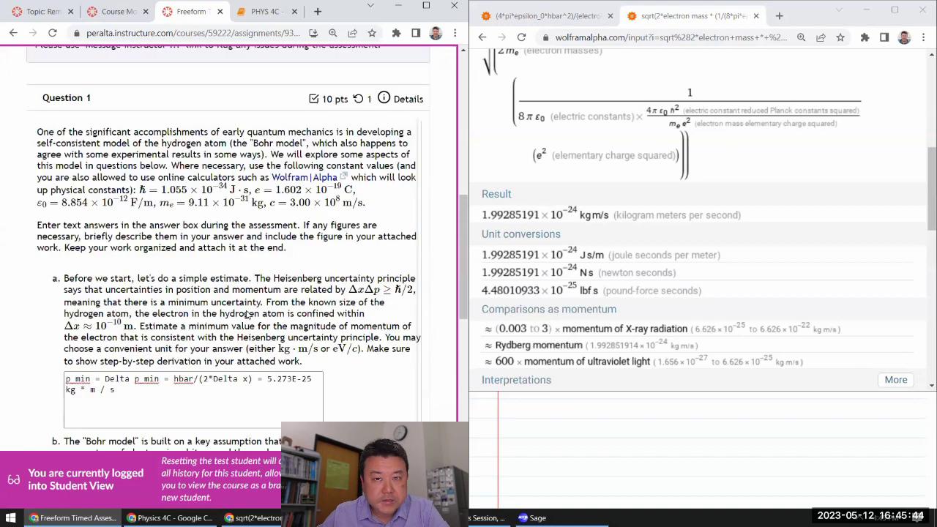
pyautogui.scroll(2, 247, 314)
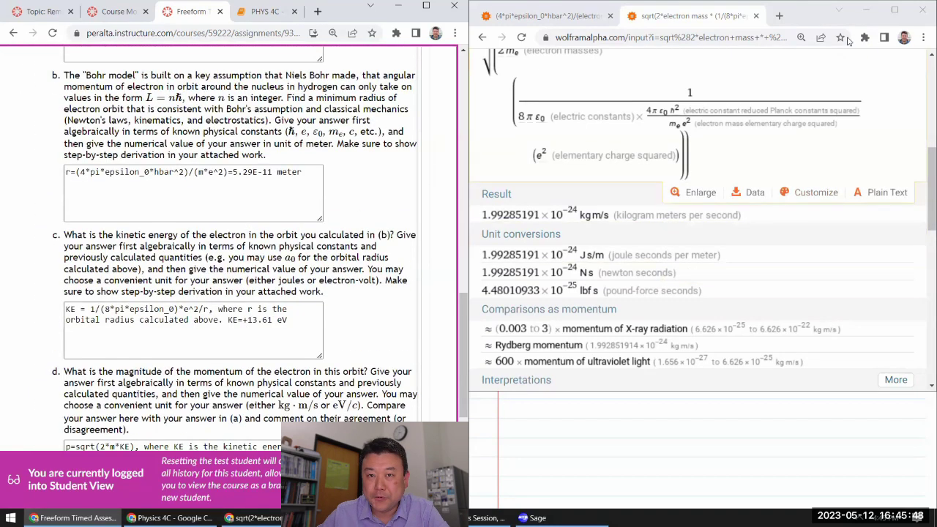
# - Minimize the Wolfram Alpha window so the OneNote derivation shows again
pyautogui.click(865, 10)
pyautogui.scroll(3, 743, 285)
pyautogui.scroll(1, 742, 285)
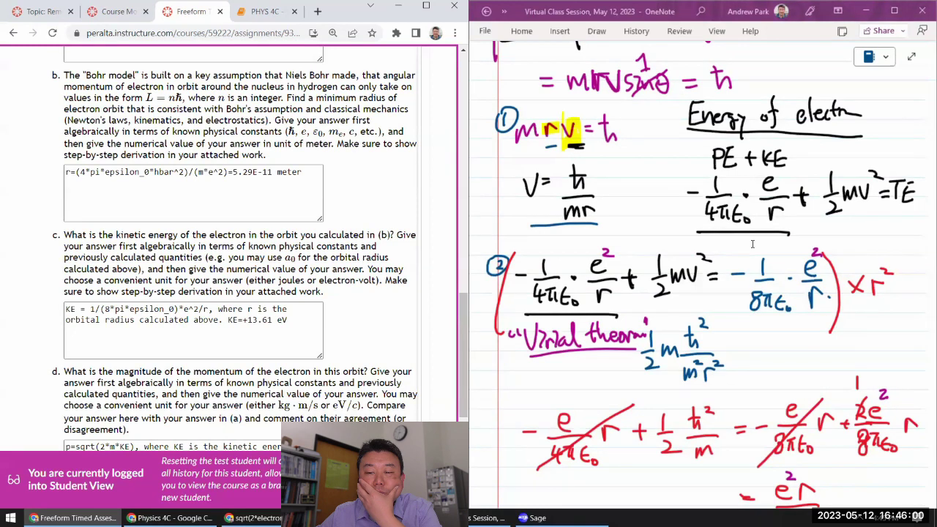
# - Choose a black pen and draw a dashed divider below the part (d) momentum derivation
pyautogui.scroll(-5, 812, 293)
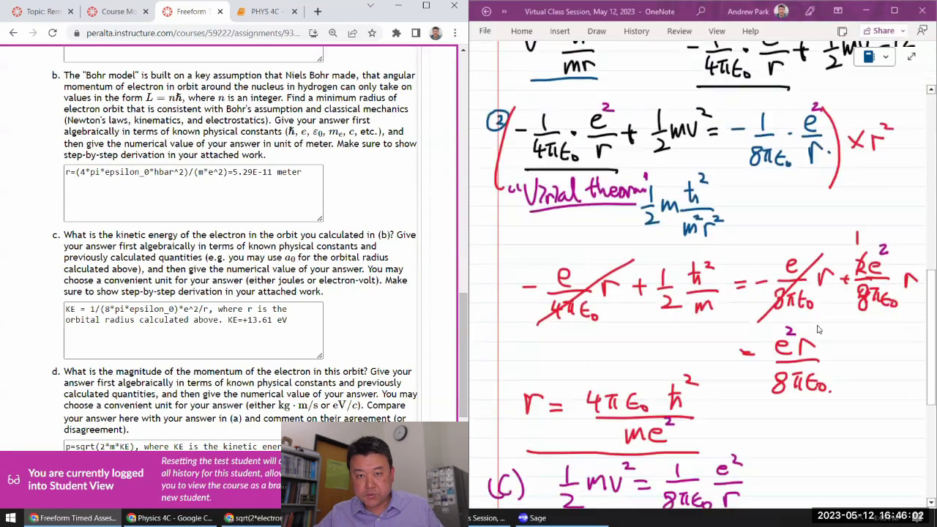
pyautogui.scroll(5, 818, 322)
pyautogui.scroll(-2, 818, 322)
pyautogui.scroll(3, 818, 323)
pyautogui.scroll(-7, 818, 322)
pyautogui.scroll(-3, 818, 322)
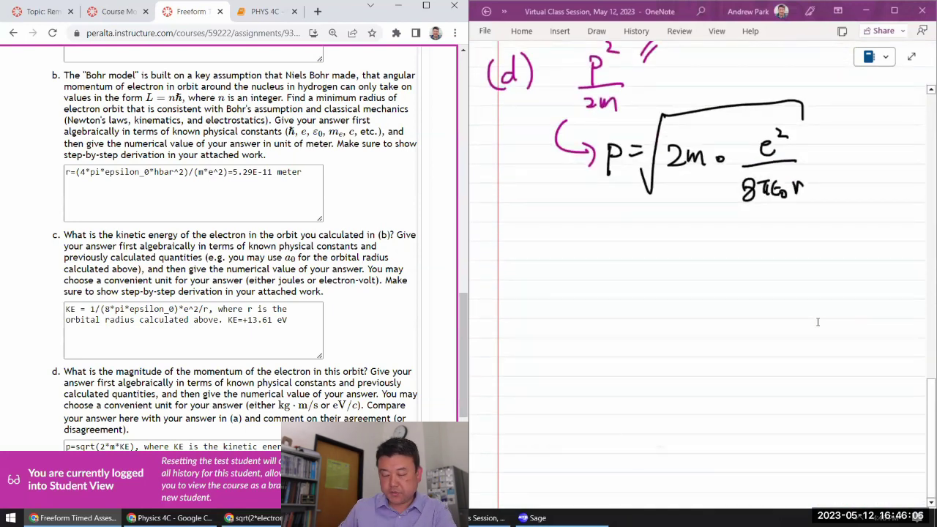
pyautogui.moveTo(480, 36)
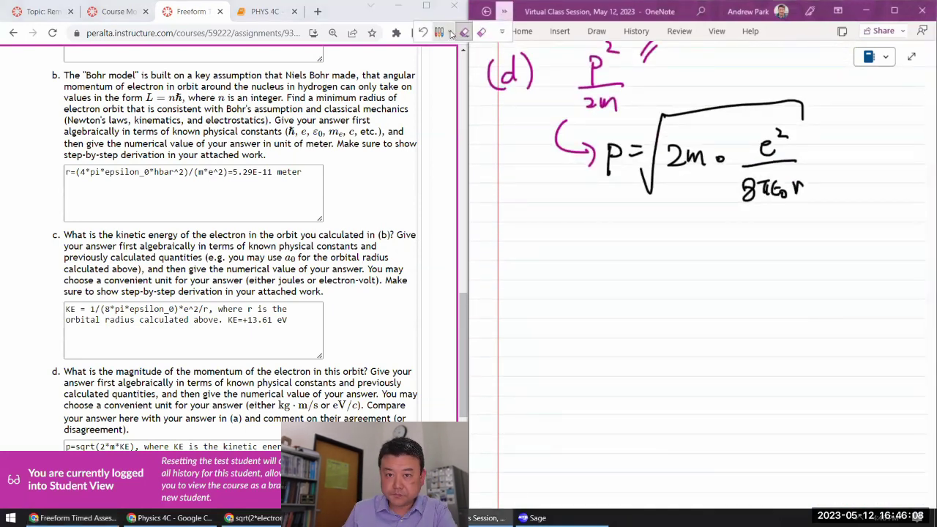
pyautogui.click(440, 31)
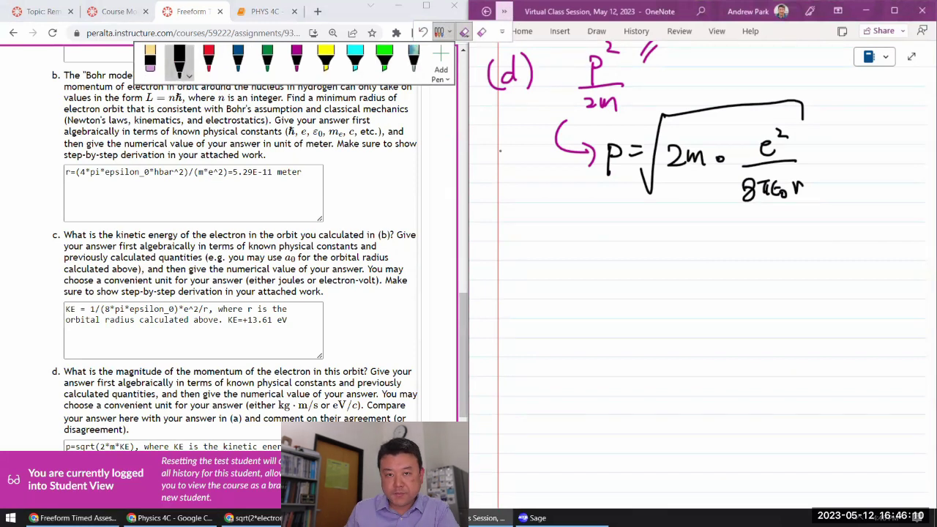
pyautogui.moveTo(502, 239); pyautogui.dragTo(873, 242)
pyautogui.click(894, 239)
# - Handwrite and underline the heading "Justifying 'Virial theorem'" below the divider
pyautogui.moveTo(505, 261)
pyautogui.mouseDown()
pyautogui.moveTo(512, 272)
pyautogui.moveTo(535, 264)
pyautogui.moveTo(533, 288)
pyautogui.mouseUp()
pyautogui.moveTo(542, 279); pyautogui.dragTo(553, 287)
pyautogui.moveTo(562, 277)
pyautogui.mouseDown()
pyautogui.moveTo(555, 287)
pyautogui.moveTo(569, 287)
pyautogui.mouseUp()
pyautogui.moveTo(562, 277); pyautogui.dragTo(583, 287)
pyautogui.moveTo(599, 259)
pyautogui.mouseDown()
pyautogui.moveTo(590, 289)
pyautogui.moveTo(602, 278)
pyautogui.mouseUp()
pyautogui.moveTo(594, 274)
pyautogui.mouseDown()
pyautogui.moveTo(600, 299)
pyautogui.moveTo(634, 295)
pyautogui.moveTo(643, 273)
pyautogui.moveTo(699, 274)
pyautogui.mouseUp()
pyautogui.moveTo(703, 261)
pyautogui.mouseDown()
pyautogui.moveTo(706, 285)
pyautogui.moveTo(738, 271)
pyautogui.moveTo(731, 287)
pyautogui.mouseUp()
pyautogui.moveTo(741, 264)
pyautogui.mouseDown()
pyautogui.moveTo(759, 287)
pyautogui.moveTo(778, 287)
pyautogui.mouseUp()
pyautogui.moveTo(779, 287); pyautogui.dragTo(800, 273)
pyautogui.moveTo(805, 268); pyautogui.dragTo(829, 272)
pyautogui.moveTo(518, 299); pyautogui.dragTo(839, 305)
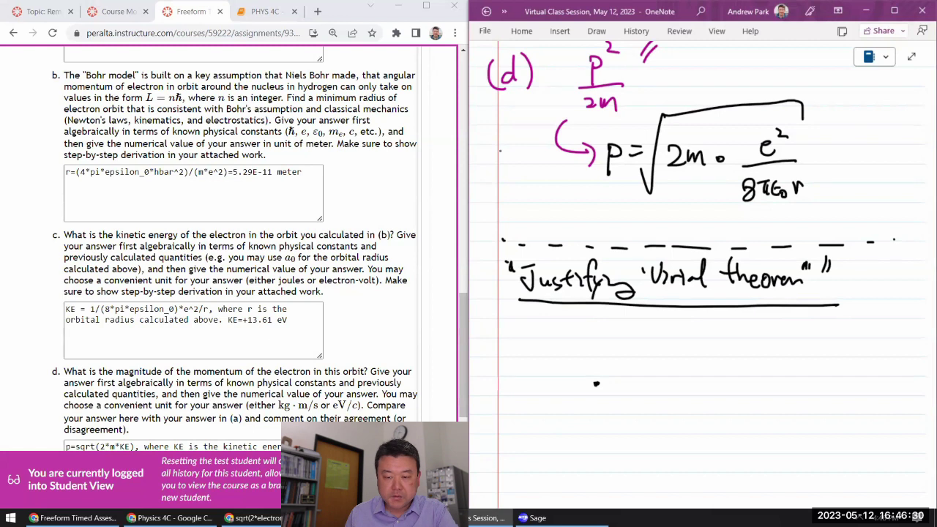
# - Sketch a circular orbit around the centre dot and label its radius r
pyautogui.moveTo(582, 341)
pyautogui.mouseDown()
pyautogui.moveTo(546, 395)
pyautogui.moveTo(618, 430)
pyautogui.moveTo(638, 366)
pyautogui.moveTo(593, 342)
pyautogui.mouseUp()
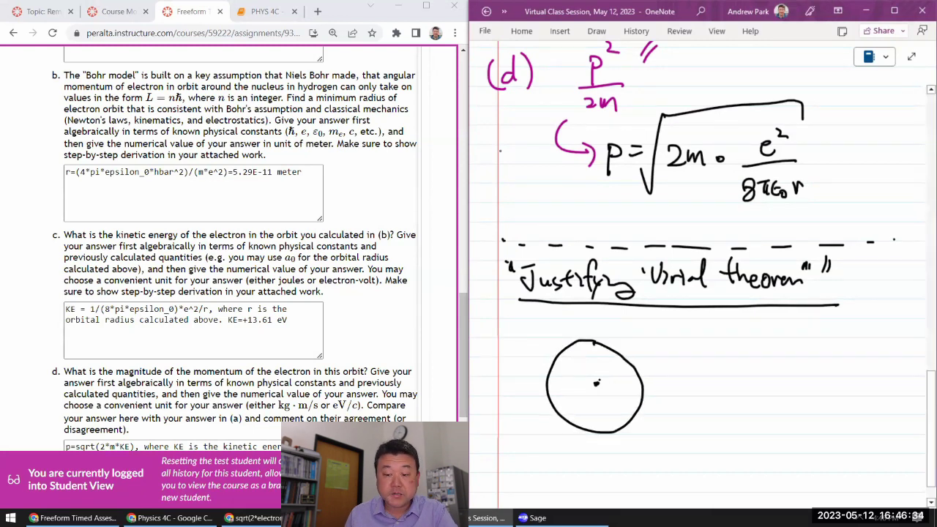
pyautogui.moveTo(597, 382)
pyautogui.mouseDown()
pyautogui.moveTo(627, 360)
pyautogui.moveTo(628, 380)
pyautogui.mouseUp()
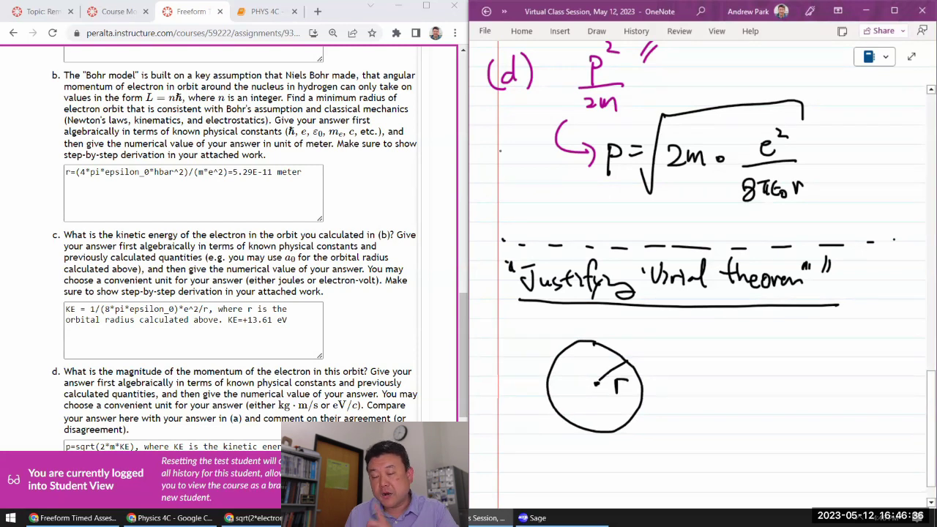
pyautogui.scroll(15, 680, 183)
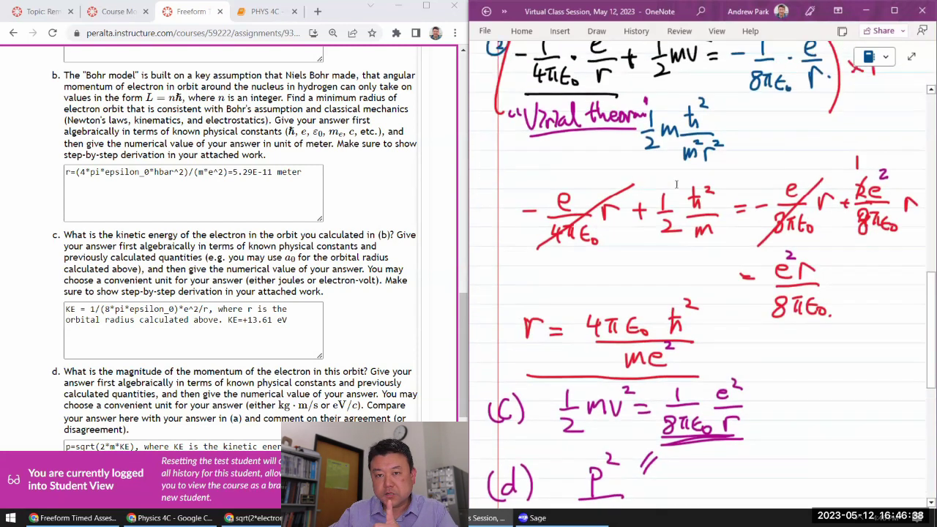
pyautogui.scroll(2, 679, 183)
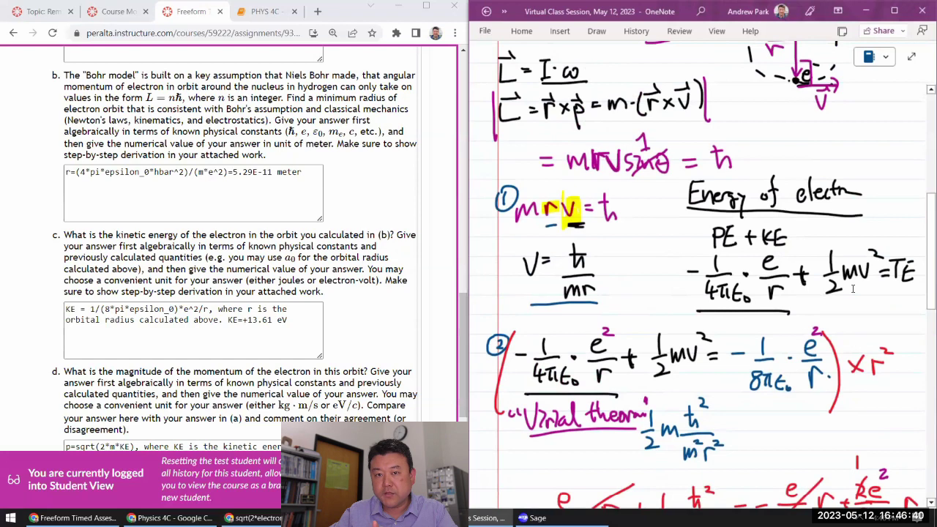
pyautogui.scroll(-20, 852, 289)
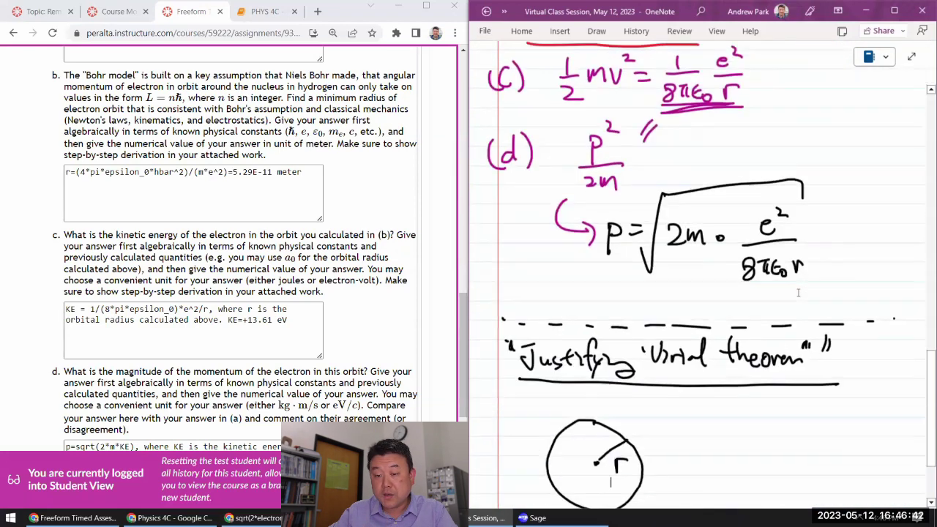
# - Write an underlined Centripetal force label beside the circle and add a velocity arrow v
pyautogui.moveTo(684, 250)
pyautogui.mouseDown()
pyautogui.moveTo(695, 265)
pyautogui.moveTo(725, 251)
pyautogui.moveTo(740, 257)
pyautogui.moveTo(753, 242)
pyautogui.moveTo(763, 262)
pyautogui.moveTo(766, 243)
pyautogui.moveTo(822, 257)
pyautogui.mouseUp()
pyautogui.moveTo(679, 270); pyautogui.dragTo(821, 268)
pyautogui.moveTo(623, 277)
pyautogui.mouseDown()
pyautogui.moveTo(602, 260)
pyautogui.moveTo(635, 258)
pyautogui.mouseUp()
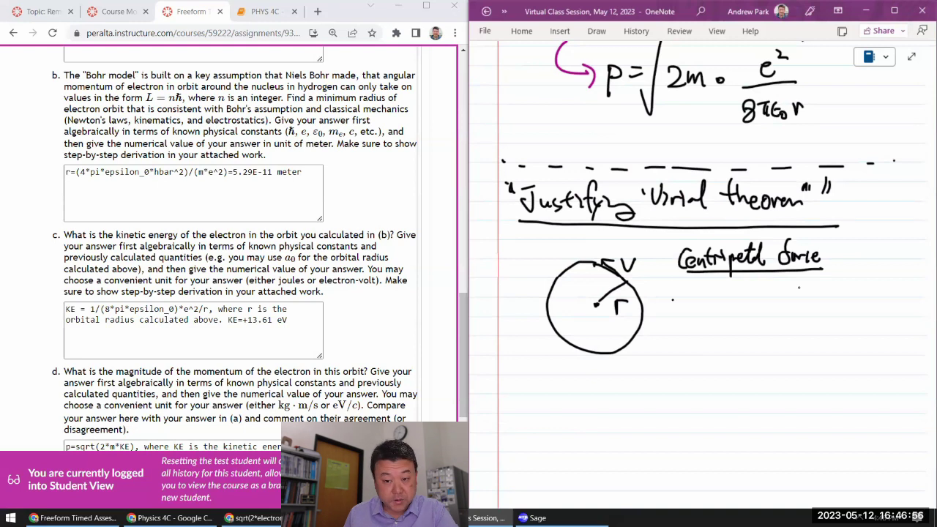
# - Equate mv²/r with the Coulomb force e²/(4πε₀r²), box it, and label it (1)
pyautogui.moveTo(672, 312)
pyautogui.mouseDown()
pyautogui.moveTo(709, 294)
pyautogui.moveTo(695, 333)
pyautogui.moveTo(728, 309)
pyautogui.mouseUp()
pyautogui.moveTo(719, 316); pyautogui.dragTo(795, 318)
pyautogui.click(765, 310)
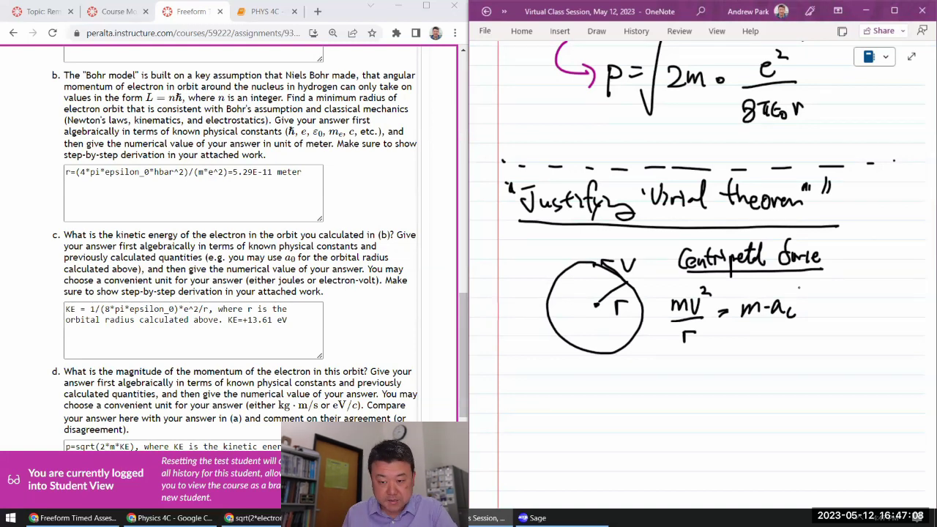
pyautogui.moveTo(680, 351); pyautogui.dragTo(679, 363)
pyautogui.moveTo(687, 351); pyautogui.dragTo(668, 383)
pyautogui.moveTo(657, 387)
pyautogui.mouseDown()
pyautogui.moveTo(687, 387)
pyautogui.moveTo(667, 410)
pyautogui.moveTo(695, 410)
pyautogui.moveTo(695, 390)
pyautogui.moveTo(717, 383)
pyautogui.moveTo(728, 364)
pyautogui.moveTo(722, 396)
pyautogui.moveTo(738, 396)
pyautogui.mouseUp()
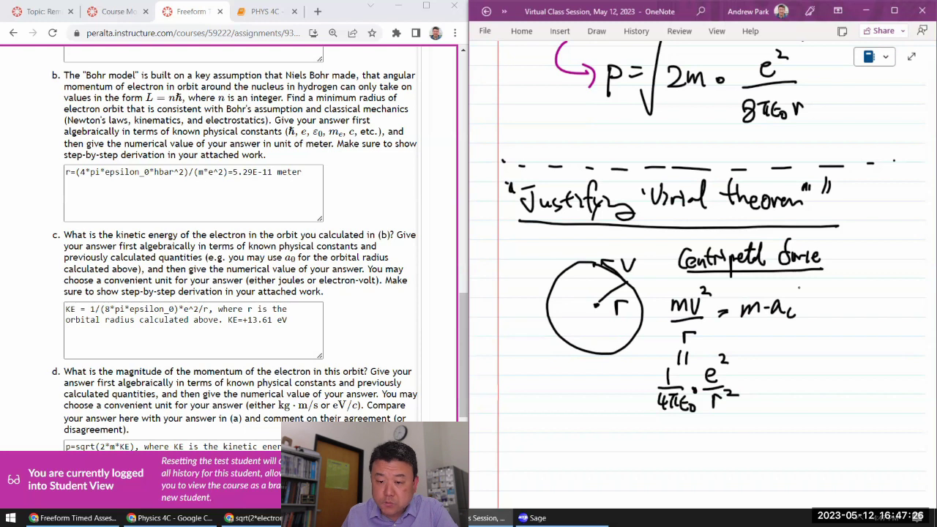
pyautogui.moveTo(680, 280)
pyautogui.mouseDown()
pyautogui.moveTo(667, 293)
pyautogui.moveTo(639, 410)
pyautogui.moveTo(747, 355)
pyautogui.moveTo(717, 300)
pyautogui.moveTo(677, 281)
pyautogui.mouseUp()
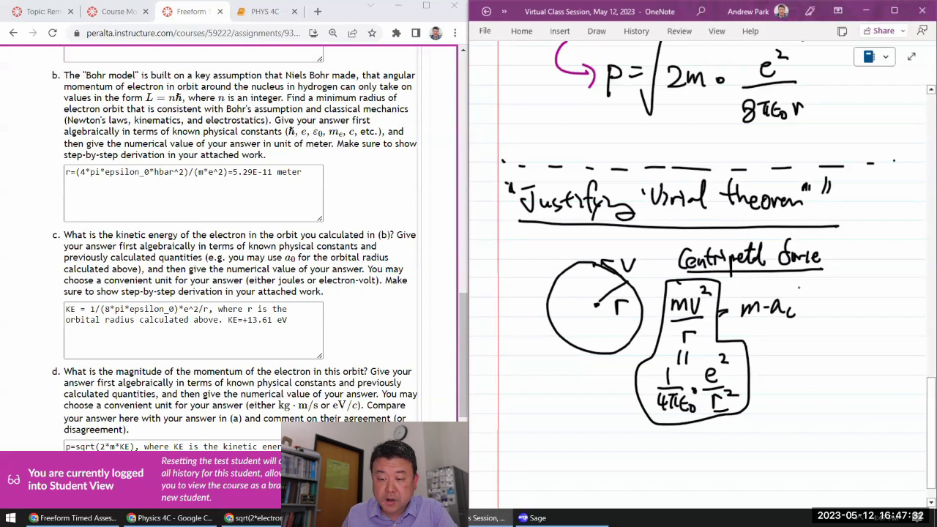
pyautogui.moveTo(765, 352); pyautogui.dragTo(764, 366)
pyautogui.moveTo(771, 353); pyautogui.dragTo(771, 365)
pyautogui.moveTo(777, 351)
pyautogui.mouseDown()
pyautogui.moveTo(779, 366)
pyautogui.moveTo(768, 348)
pyautogui.mouseUp()
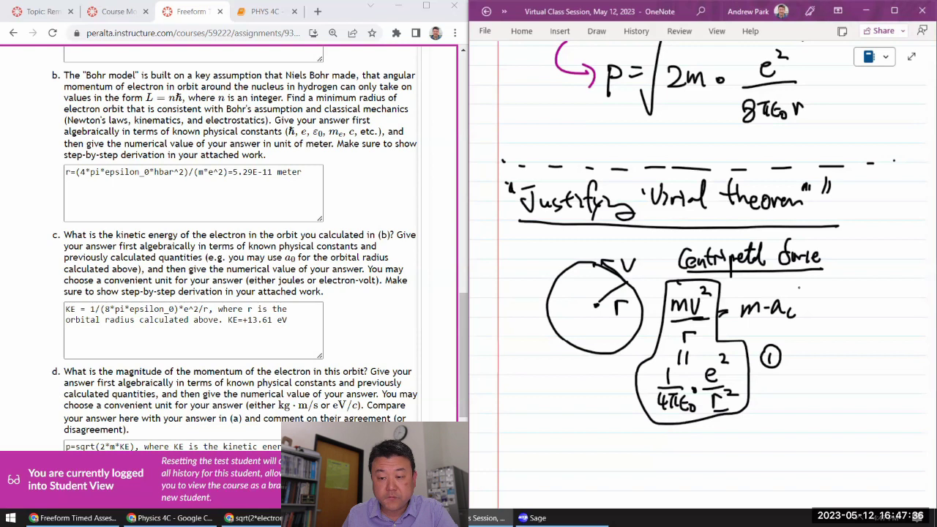
# - Write the quantisation condition mvr = ħ, label it (2), and underline it
pyautogui.moveTo(661, 459)
pyautogui.mouseDown()
pyautogui.moveTo(683, 458)
pyautogui.moveTo(700, 441)
pyautogui.moveTo(706, 459)
pyautogui.moveTo(719, 442)
pyautogui.moveTo(741, 447)
pyautogui.mouseUp()
pyautogui.moveTo(725, 454); pyautogui.dragTo(768, 458)
pyautogui.moveTo(754, 440); pyautogui.dragTo(800, 448)
pyautogui.moveTo(795, 430); pyautogui.dragTo(794, 432)
pyautogui.moveTo(668, 473); pyautogui.dragTo(807, 461)
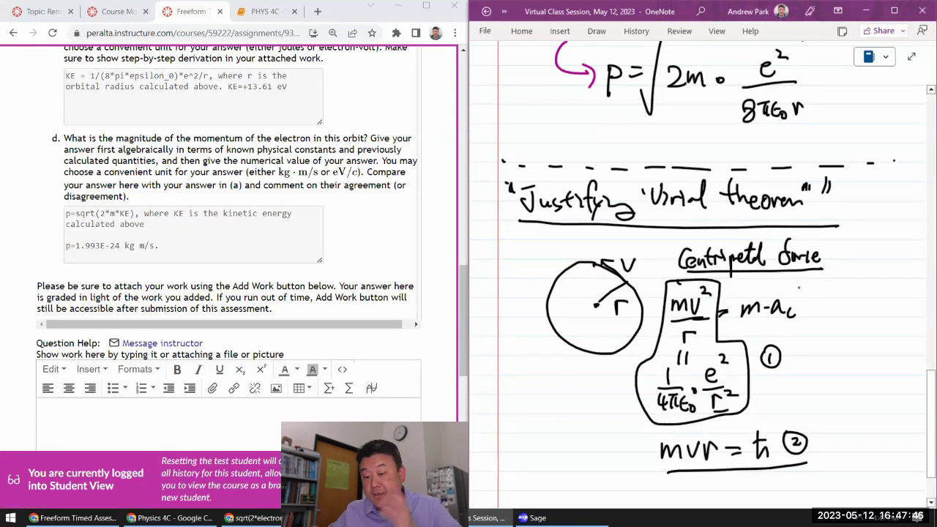
# - Highlight the v in mv² with the yellow highlighter
pyautogui.scroll(-2, 792, 267)
pyautogui.scroll(-2, 791, 267)
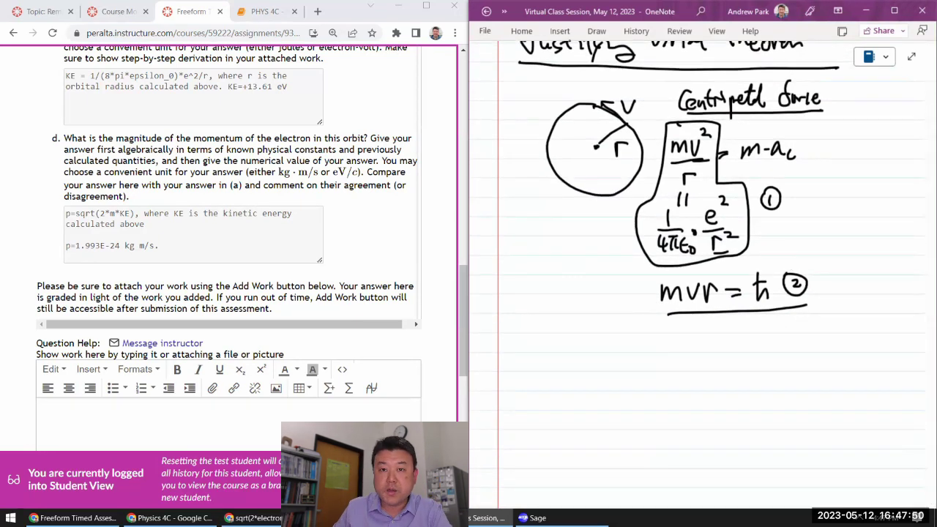
pyautogui.click(504, 12)
pyautogui.click(439, 28)
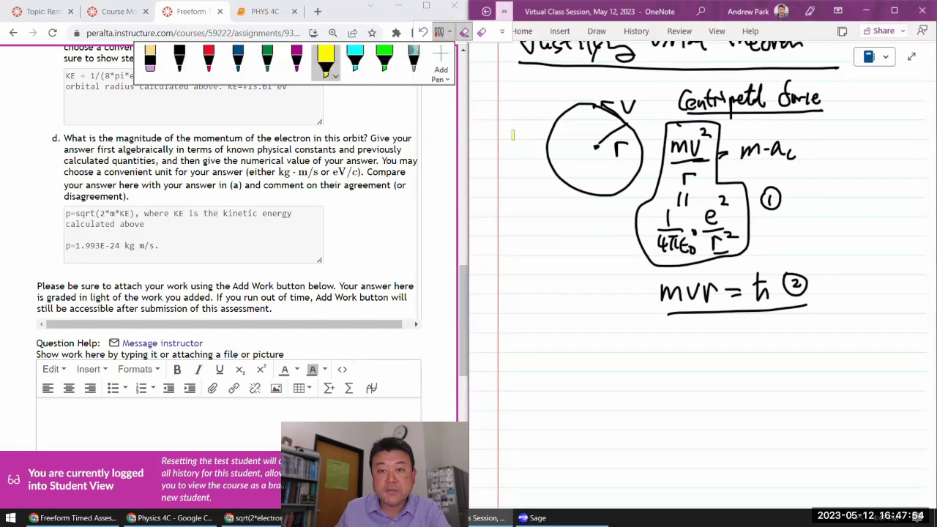
pyautogui.click(326, 62)
pyautogui.moveTo(693, 140); pyautogui.dragTo(697, 151)
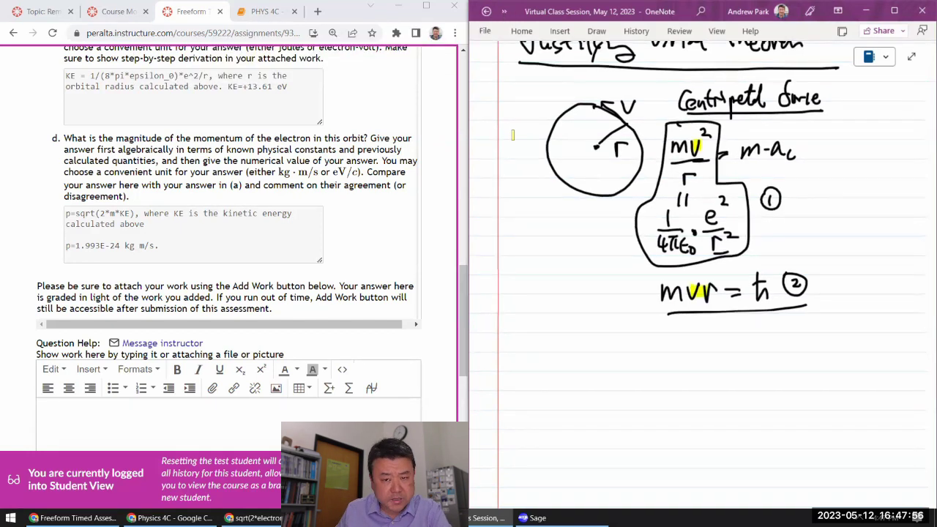
# - Switch to the green pen and write an arrow and 'v =' below mvr = ħ
pyautogui.click(504, 11)
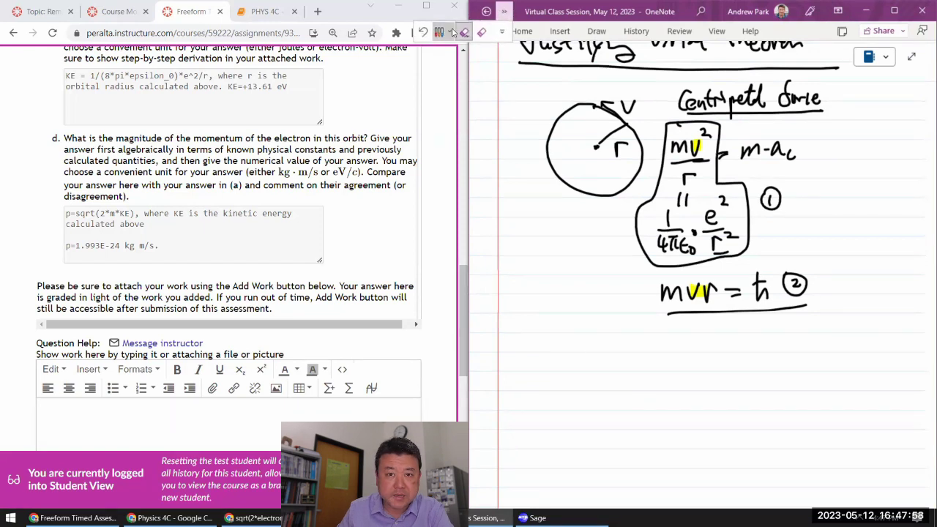
pyautogui.click(446, 32)
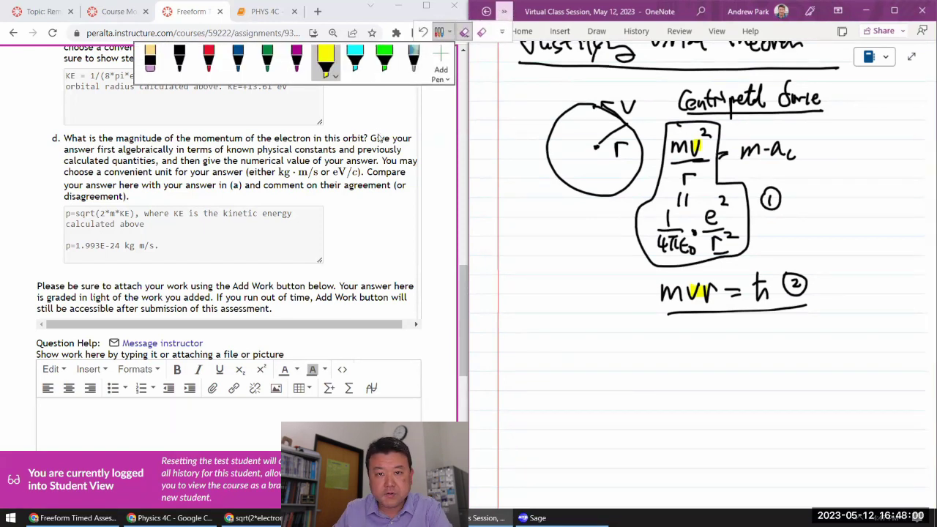
pyautogui.click(267, 60)
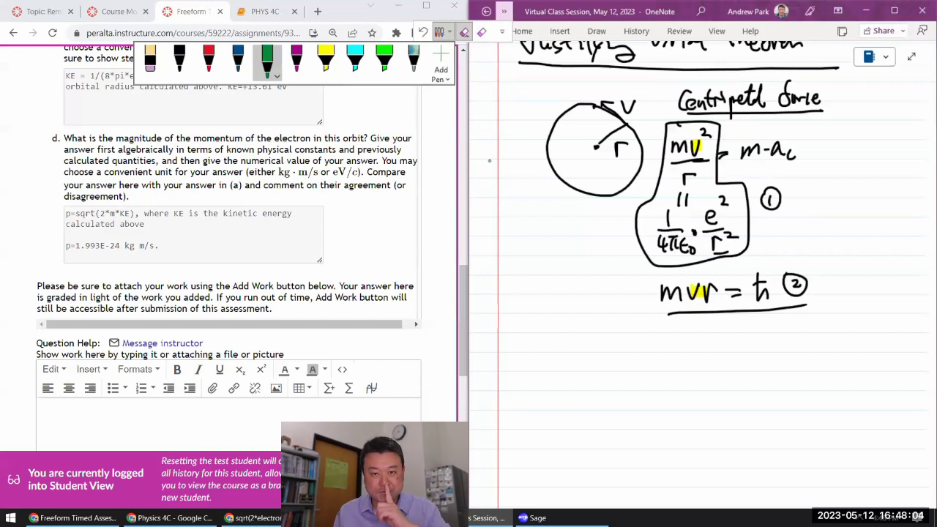
pyautogui.moveTo(653, 308)
pyautogui.mouseDown()
pyautogui.moveTo(638, 337)
pyautogui.moveTo(663, 355)
pyautogui.moveTo(737, 356)
pyautogui.moveTo(735, 338)
pyautogui.moveTo(742, 376)
pyautogui.mouseUp()
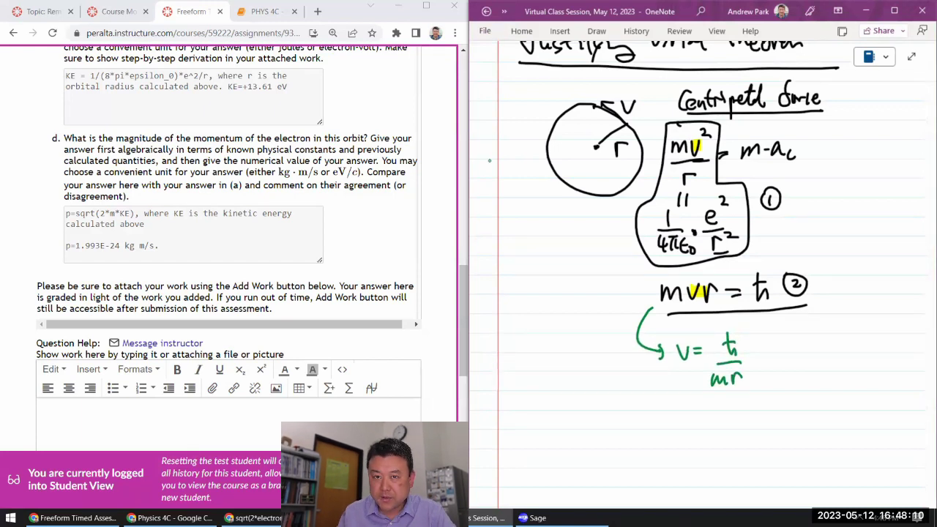
# - In green, substitute v = ħ/mr into equation (1), equating to e²/(4πε₀r²)
pyautogui.moveTo(497, 410); pyautogui.dragTo(515, 410)
pyautogui.moveTo(497, 418)
pyautogui.mouseDown()
pyautogui.moveTo(518, 426)
pyautogui.moveTo(579, 415)
pyautogui.moveTo(612, 423)
pyautogui.mouseUp()
pyautogui.moveTo(609, 385); pyautogui.dragTo(623, 397)
pyautogui.moveTo(593, 424)
pyautogui.mouseDown()
pyautogui.moveTo(627, 422)
pyautogui.moveTo(617, 437)
pyautogui.moveTo(626, 444)
pyautogui.moveTo(638, 436)
pyautogui.mouseUp()
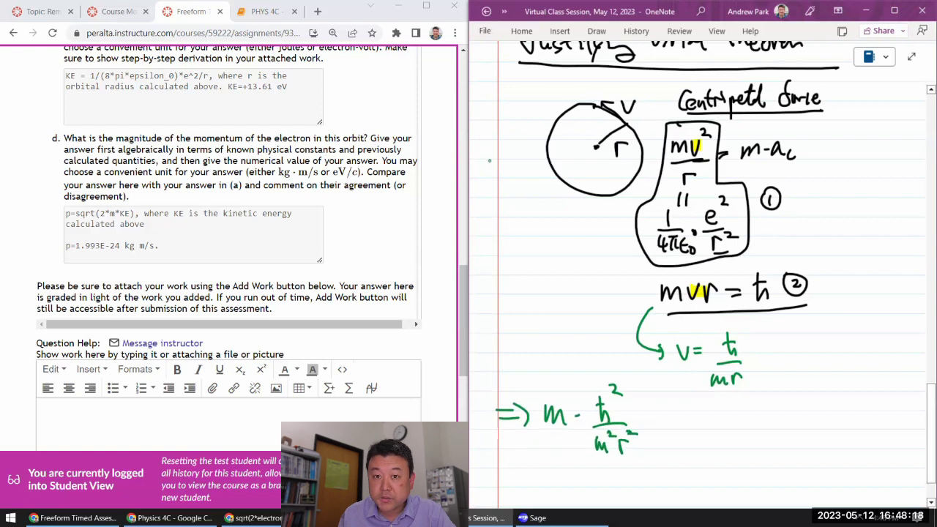
pyautogui.moveTo(545, 438)
pyautogui.mouseDown()
pyautogui.moveTo(585, 437)
pyautogui.moveTo(578, 451)
pyautogui.mouseUp()
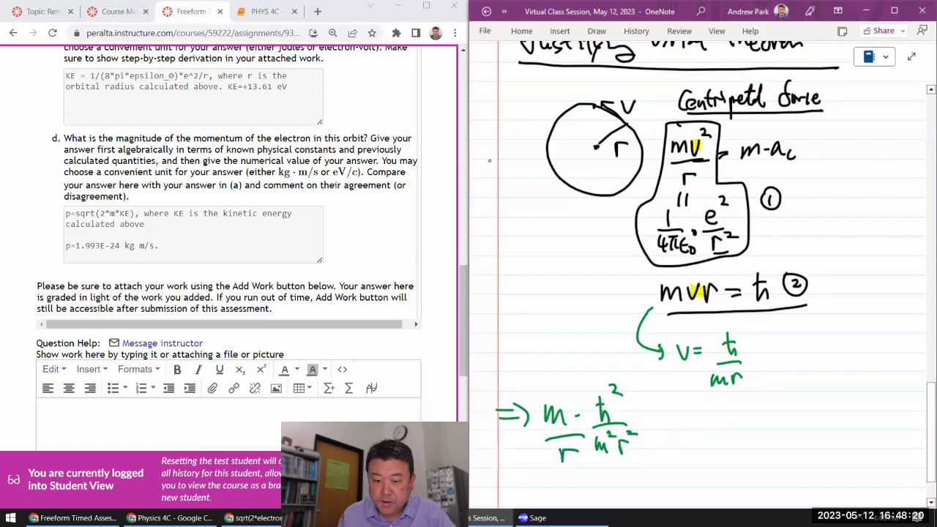
pyautogui.moveTo(648, 422); pyautogui.dragTo(663, 419)
pyautogui.moveTo(649, 427); pyautogui.dragTo(727, 405)
pyautogui.moveTo(687, 423)
pyautogui.mouseDown()
pyautogui.moveTo(737, 422)
pyautogui.moveTo(692, 446)
pyautogui.mouseUp()
pyautogui.moveTo(700, 433); pyautogui.dragTo(704, 446)
pyautogui.moveTo(722, 435); pyautogui.dragTo(722, 446)
pyautogui.moveTo(730, 441); pyautogui.dragTo(729, 442)
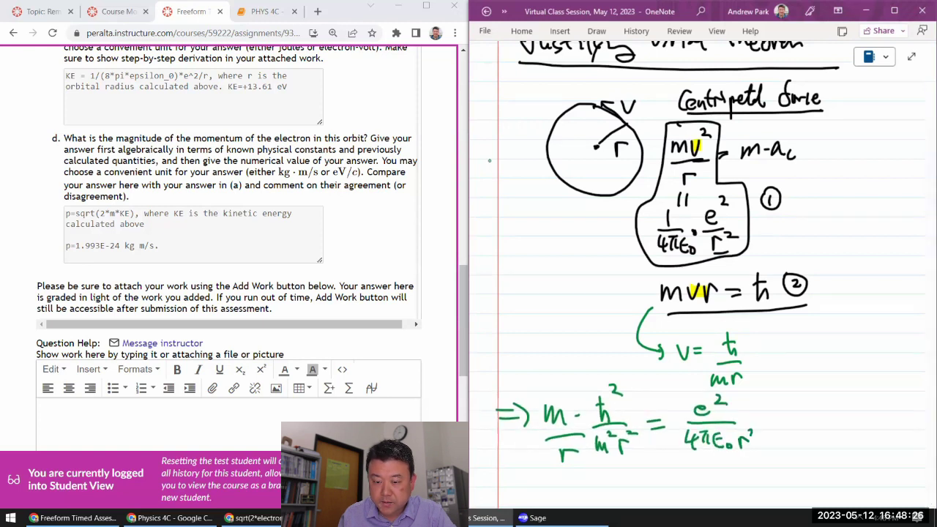
pyautogui.moveTo(752, 433); pyautogui.dragTo(761, 439)
# - Switch to red ink and cancel the r² and m² terms, circling the remaining r
pyautogui.click(504, 12)
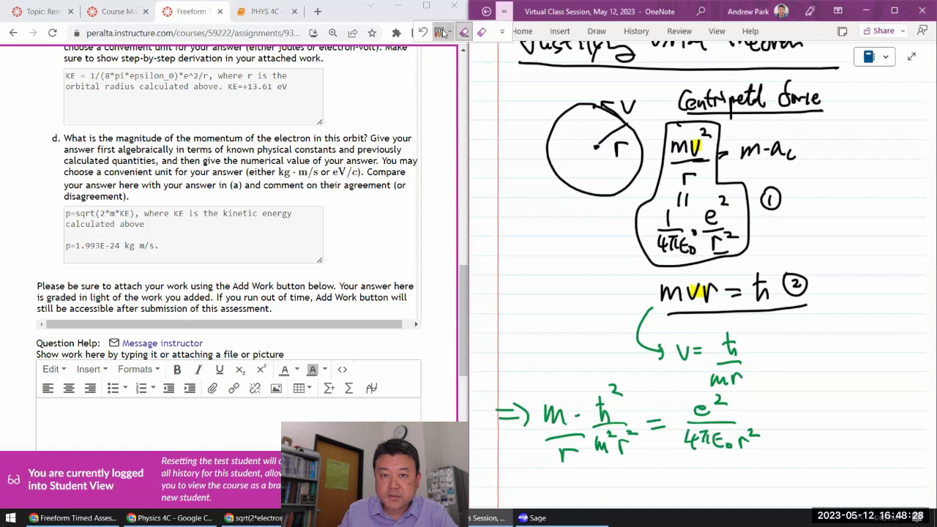
pyautogui.click(443, 32)
pyautogui.click(209, 58)
pyautogui.moveTo(753, 423); pyautogui.dragTo(739, 455)
pyautogui.moveTo(634, 424); pyautogui.dragTo(619, 462)
pyautogui.moveTo(614, 426); pyautogui.dragTo(602, 435)
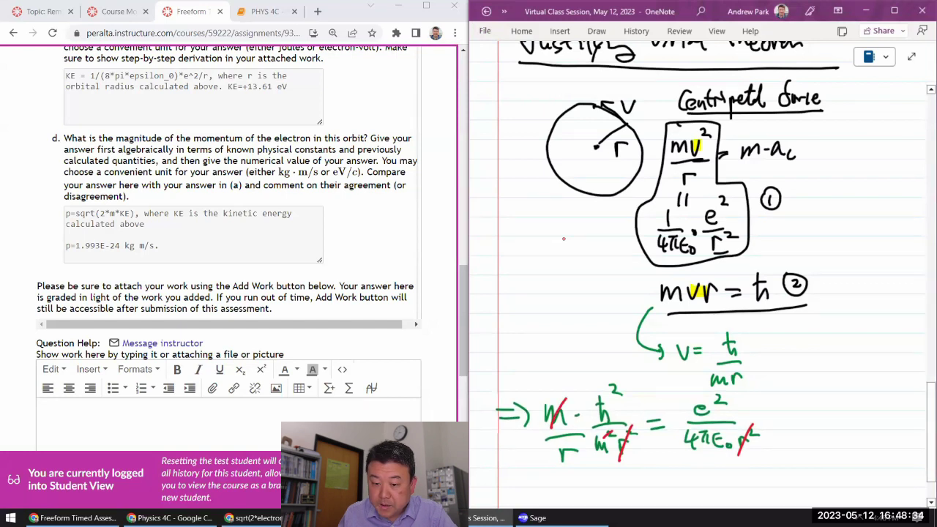
pyautogui.moveTo(586, 441)
pyautogui.mouseDown()
pyautogui.moveTo(561, 476)
pyautogui.moveTo(594, 445)
pyautogui.mouseUp()
# - Write and underline the result r = 4πε₀ħ²/(me²) below the equation
pyautogui.scroll(-3, 688, 241)
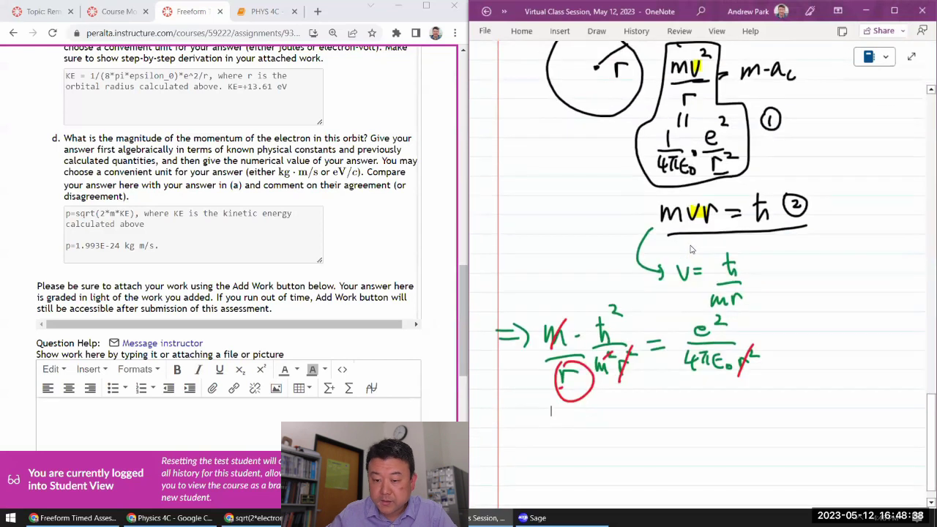
pyautogui.moveTo(572, 429); pyautogui.dragTo(592, 434)
pyautogui.moveTo(588, 423)
pyautogui.mouseDown()
pyautogui.moveTo(586, 442)
pyautogui.moveTo(641, 420)
pyautogui.moveTo(663, 424)
pyautogui.mouseUp()
pyautogui.moveTo(650, 432); pyautogui.dragTo(664, 431)
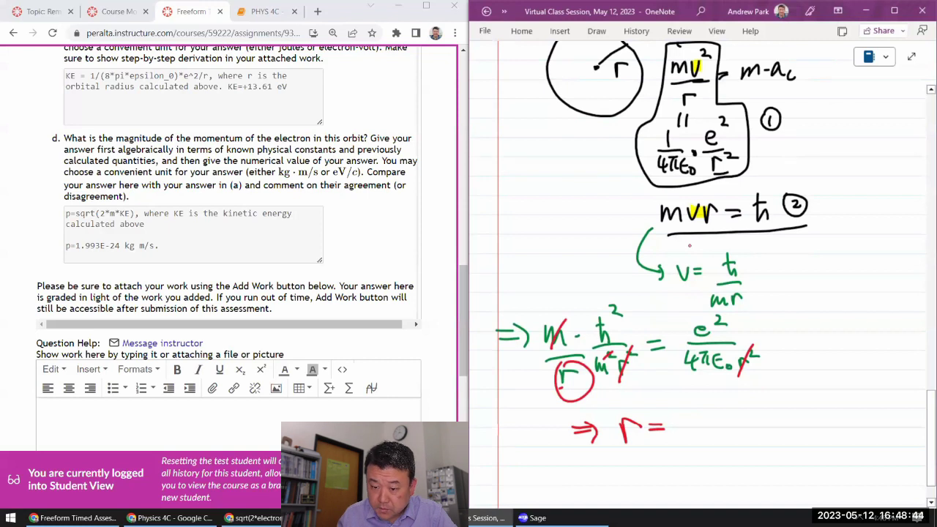
pyautogui.moveTo(678, 427); pyautogui.dragTo(691, 424)
pyautogui.moveTo(686, 414)
pyautogui.mouseDown()
pyautogui.moveTo(685, 434)
pyautogui.moveTo(708, 417)
pyautogui.mouseUp()
pyautogui.moveTo(697, 419)
pyautogui.mouseDown()
pyautogui.moveTo(695, 432)
pyautogui.moveTo(706, 431)
pyautogui.mouseUp()
pyautogui.moveTo(726, 415)
pyautogui.mouseDown()
pyautogui.moveTo(725, 432)
pyautogui.moveTo(757, 431)
pyautogui.mouseUp()
pyautogui.moveTo(758, 422)
pyautogui.mouseDown()
pyautogui.moveTo(768, 431)
pyautogui.moveTo(766, 411)
pyautogui.mouseUp()
pyautogui.moveTo(771, 403); pyautogui.dragTo(782, 411)
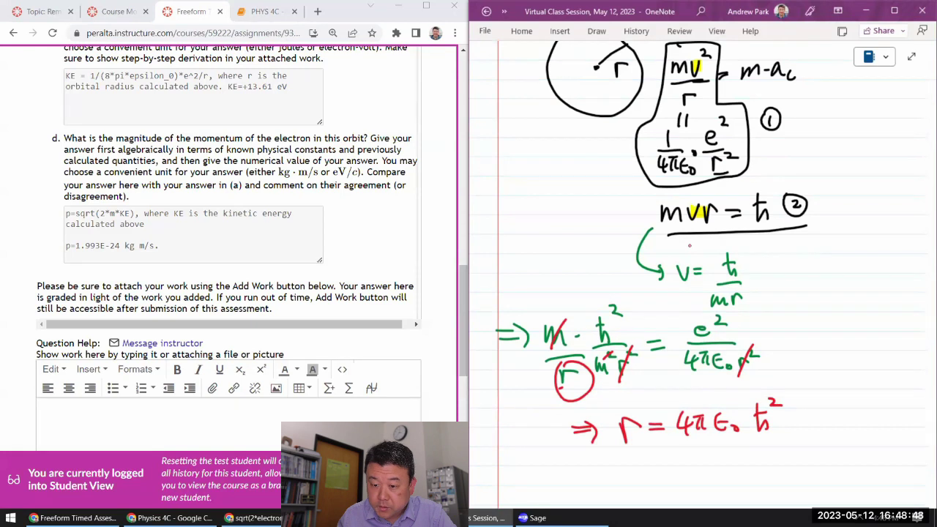
pyautogui.moveTo(681, 438); pyautogui.dragTo(773, 434)
pyautogui.moveTo(713, 461); pyautogui.dragTo(753, 465)
pyautogui.moveTo(757, 448); pyautogui.dragTo(767, 458)
pyautogui.moveTo(624, 480); pyautogui.dragTo(778, 469)
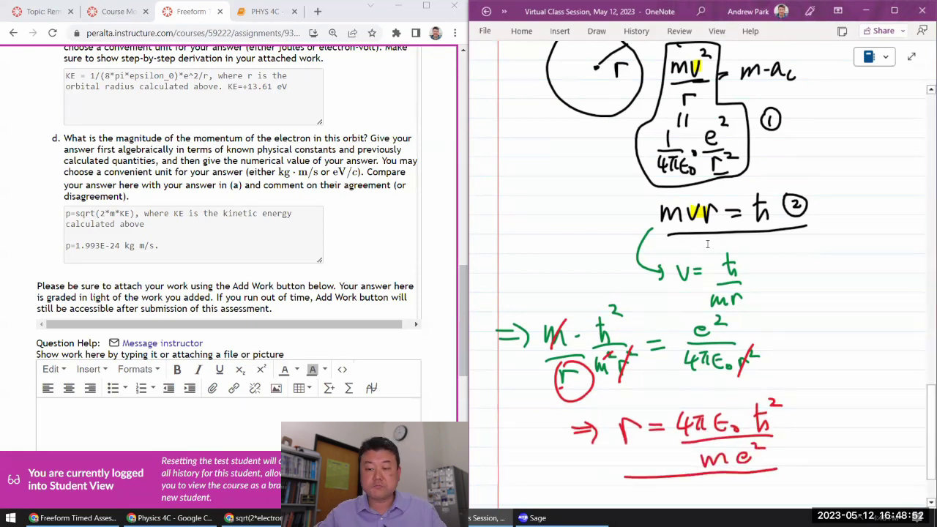
# - Nudge the Virial theorem note upward and scroll back to the energy section
pyautogui.scroll(10, 821, 234)
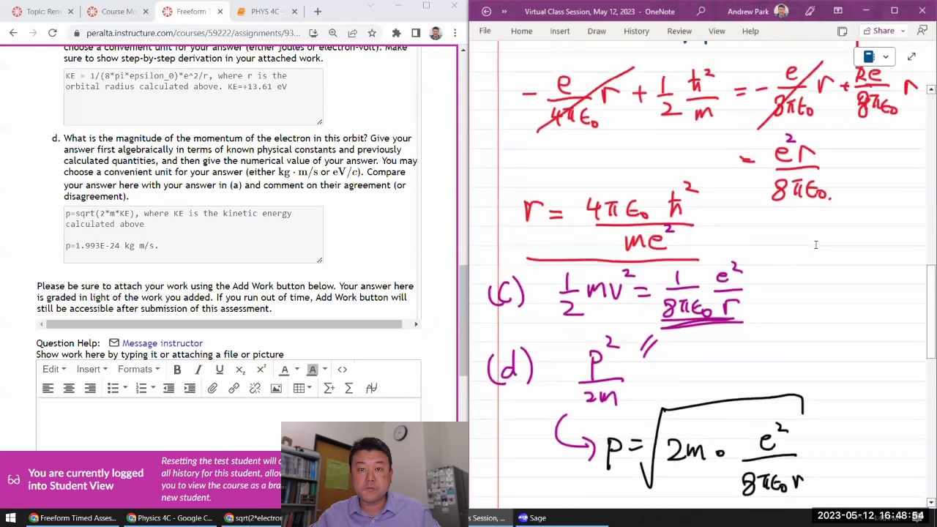
pyautogui.moveTo(511, 255)
pyautogui.mouseDown()
pyautogui.moveTo(513, 322)
pyautogui.moveTo(721, 264)
pyautogui.mouseUp()
pyautogui.click(704, 232)
pyautogui.scroll(2, 493, 212)
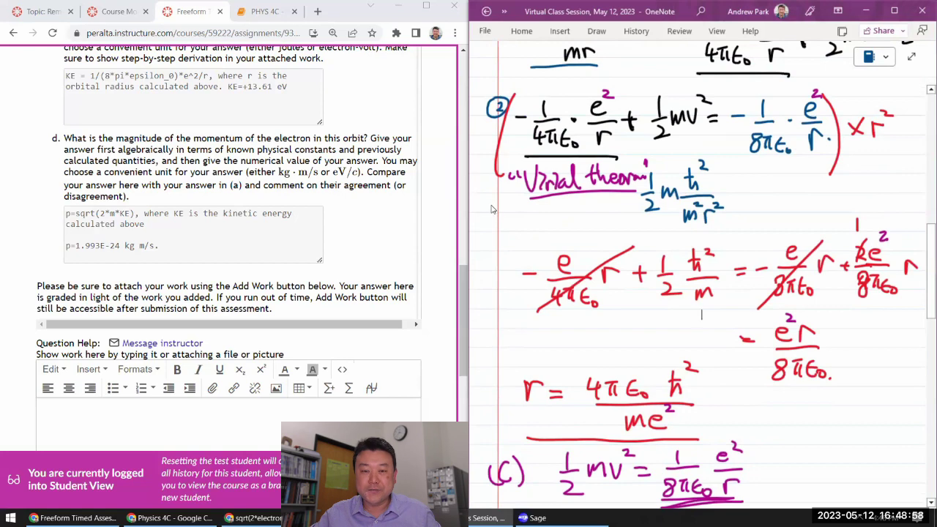
pyautogui.moveTo(634, 171); pyautogui.dragTo(634, 166)
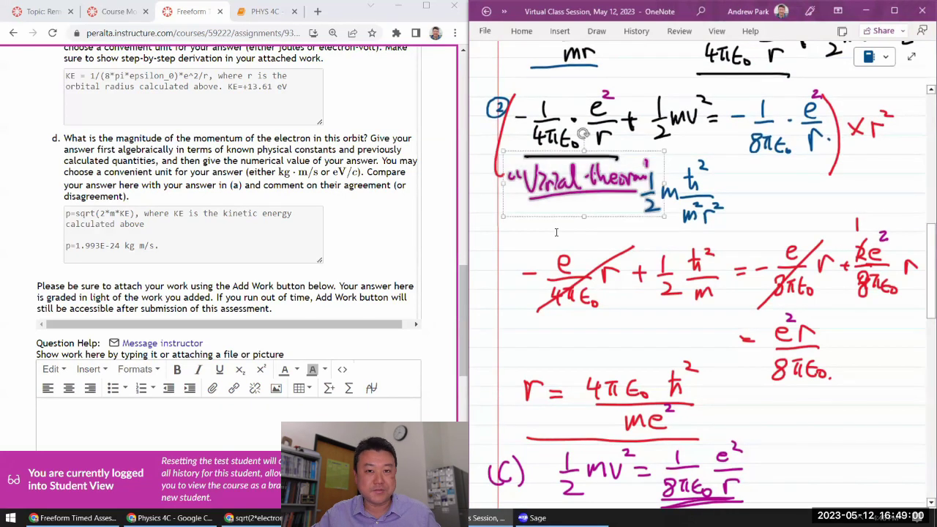
pyautogui.click(648, 277)
pyautogui.scroll(-15, 648, 277)
pyautogui.scroll(2, 759, 344)
pyautogui.scroll(2, 759, 344)
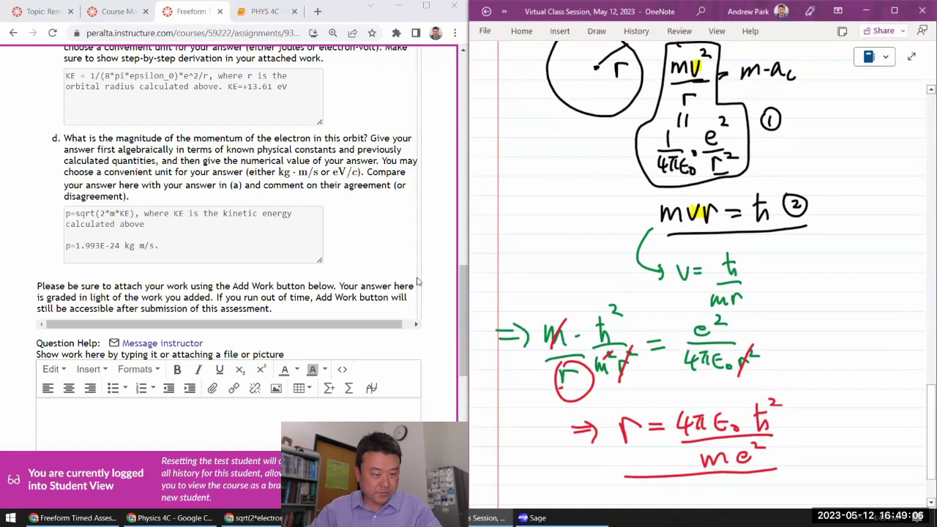
pyautogui.scroll(-3, 410, 273)
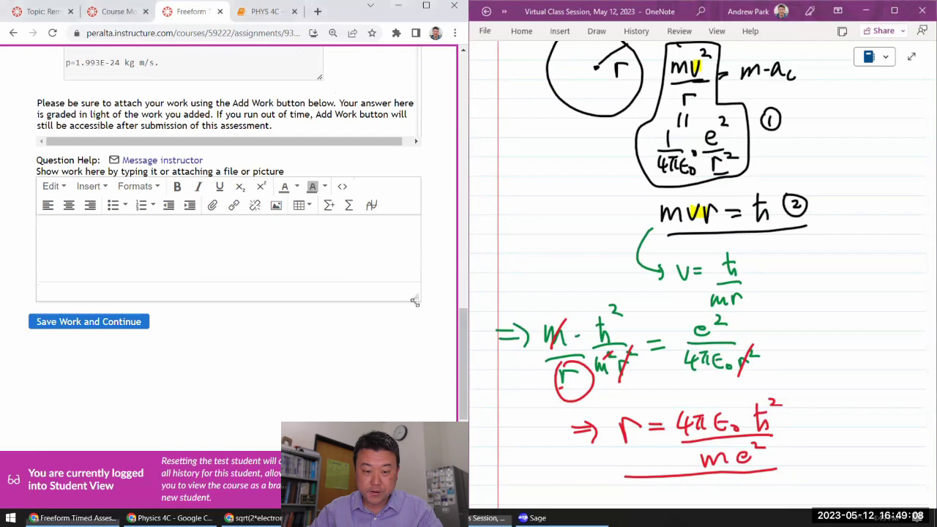
pyautogui.moveTo(413, 316); pyautogui.dragTo(414, 438)
pyautogui.scroll(-10, 793, 363)
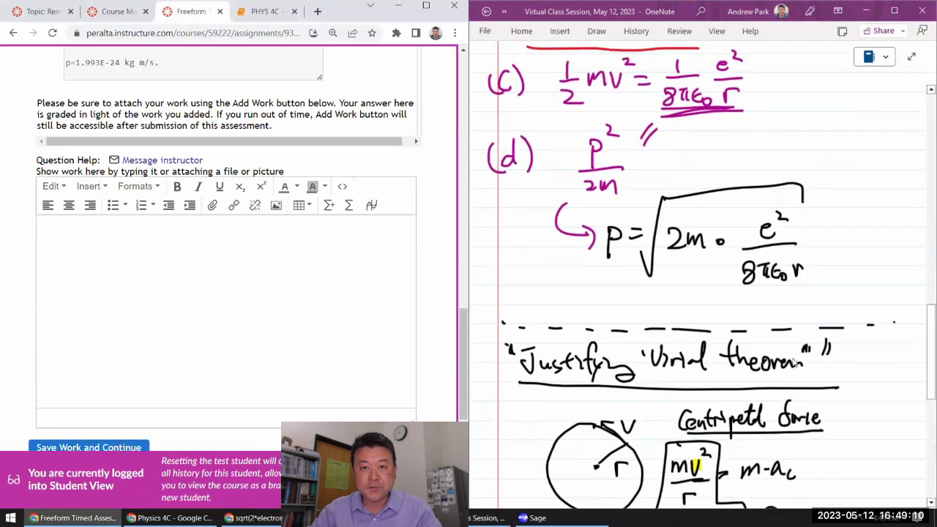
pyautogui.scroll(15, 793, 363)
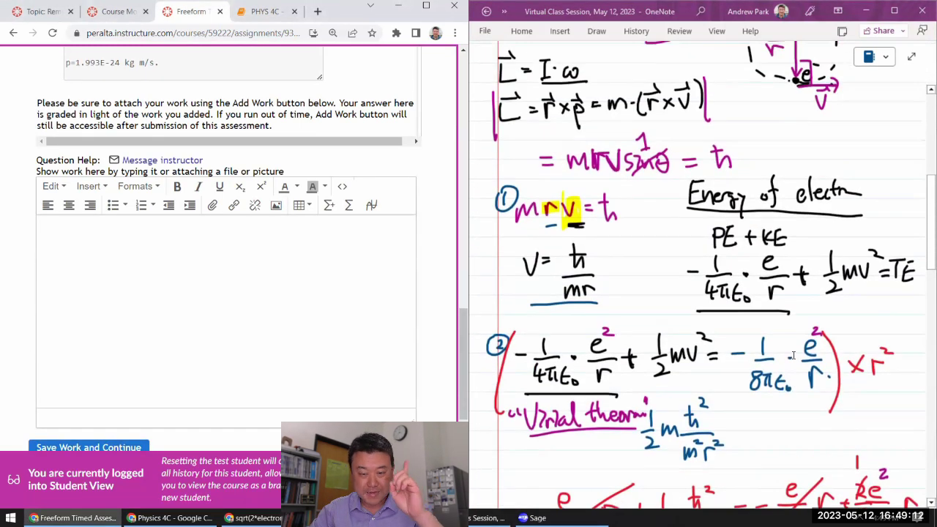
pyautogui.scroll(3, 793, 355)
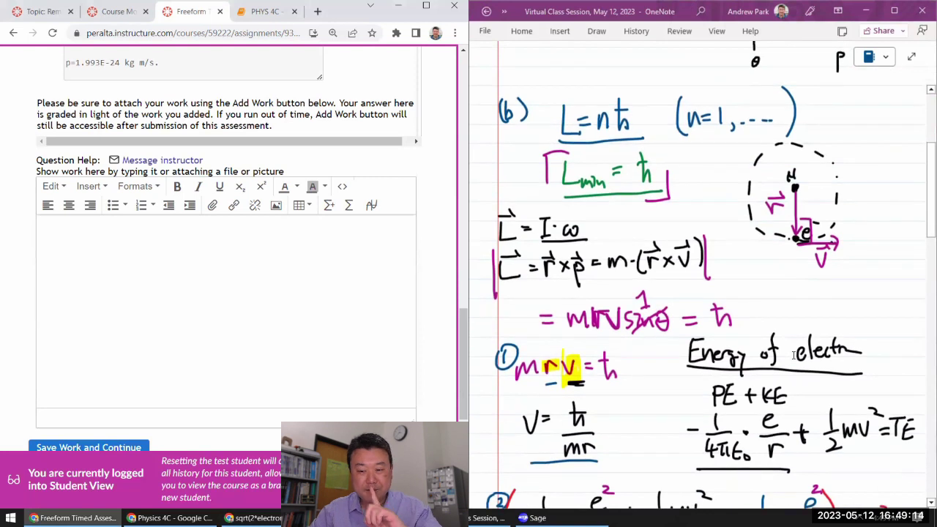
pyautogui.scroll(-3, 793, 355)
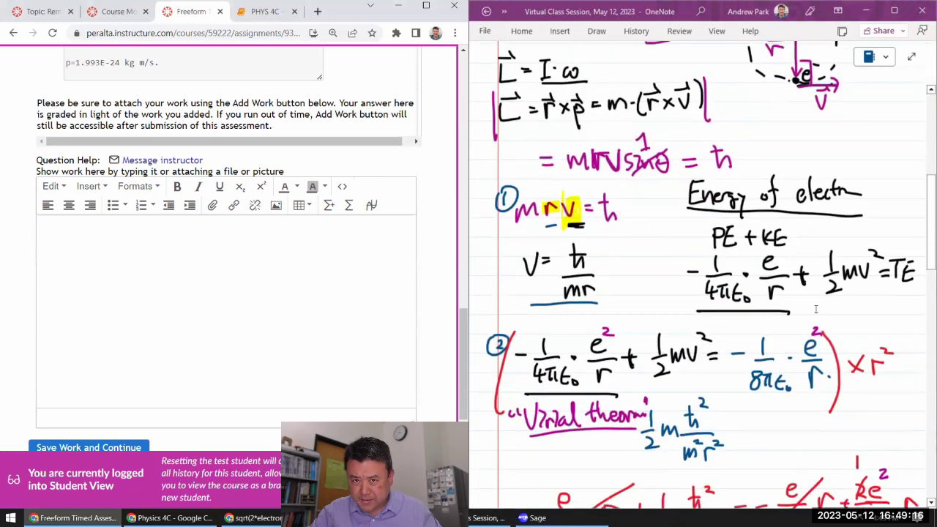
# - In red ink, strike through the Energy of electron heading and circle PE + KE
pyautogui.click(505, 11)
pyautogui.click(442, 32)
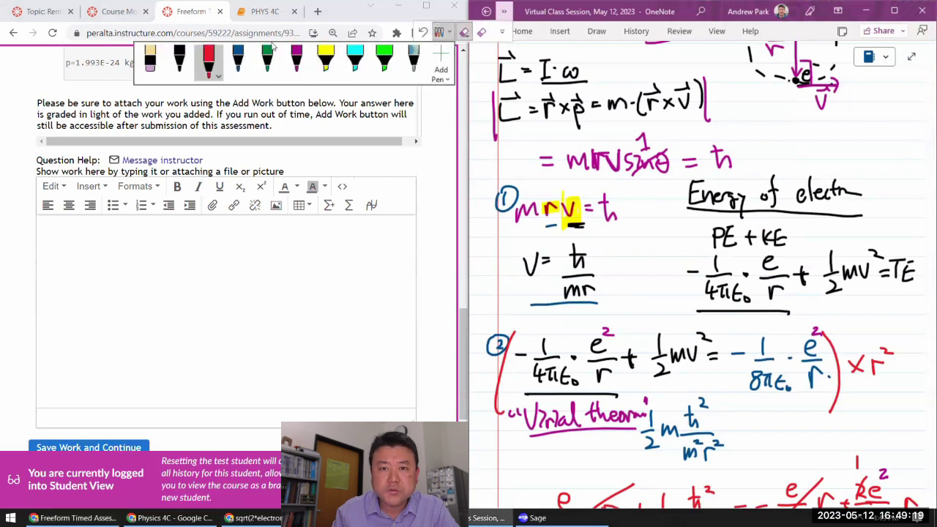
pyautogui.click(209, 61)
pyautogui.moveTo(688, 196); pyautogui.dragTo(849, 192)
pyautogui.moveTo(776, 229)
pyautogui.mouseDown()
pyautogui.moveTo(732, 246)
pyautogui.moveTo(768, 279)
pyautogui.moveTo(912, 268)
pyautogui.mouseUp()
pyautogui.scroll(2, 219, 293)
pyautogui.scroll(-3, 220, 293)
pyautogui.scroll(6, 607, 257)
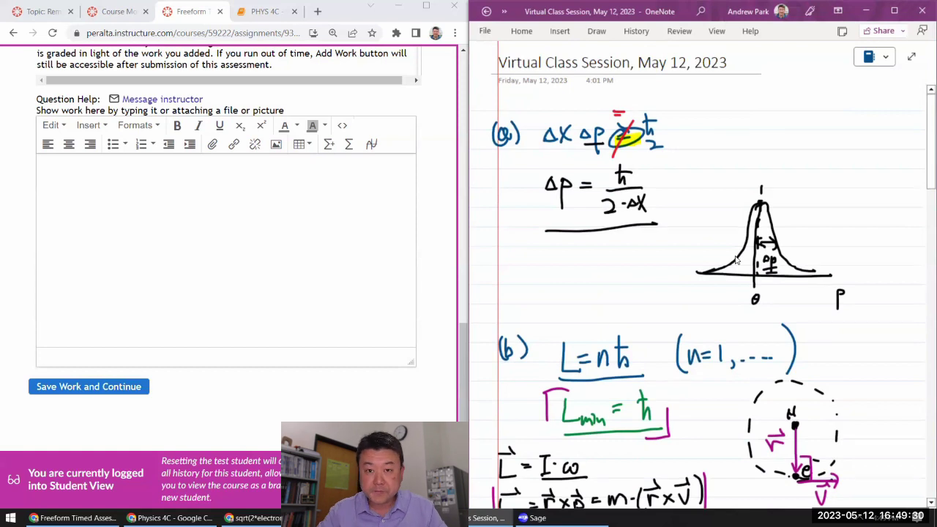
# - Snip the OneNote part (a) work and paste it into the Canvas answer box
pyautogui.press('super+shift+s')
pyautogui.moveTo(479, 101); pyautogui.dragTo(855, 315)
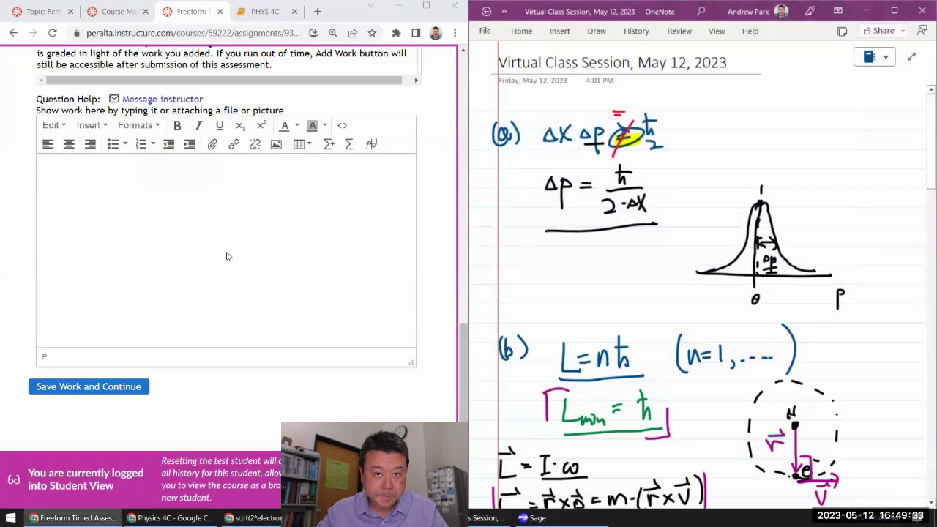
pyautogui.click(226, 256)
pyautogui.hotkey('ctrl', 'v')
pyautogui.scroll(-5, 673, 286)
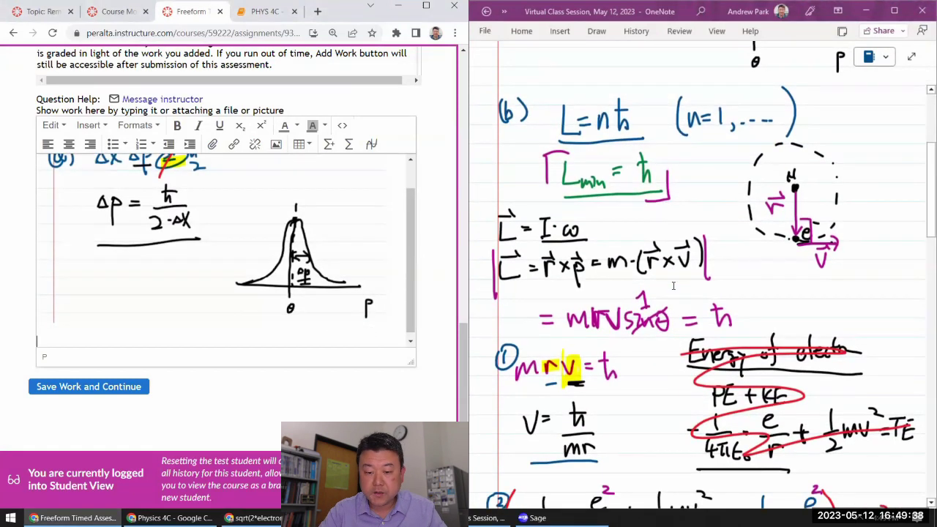
pyautogui.scroll(1, 674, 285)
# - Snip the part (b) work and paste it below part (a) in the answer box
pyautogui.press('super+shift+s')
pyautogui.moveTo(476, 91); pyautogui.dragTo(920, 481)
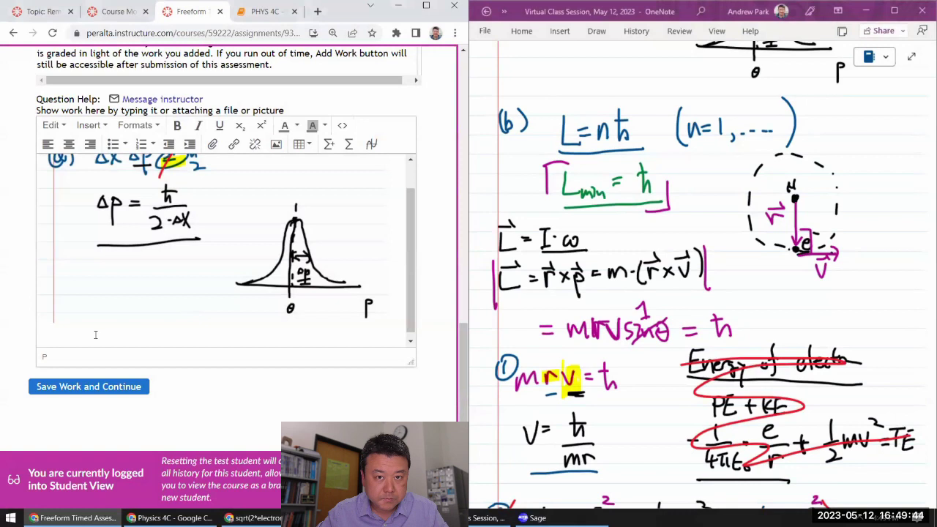
pyautogui.hotkey('ctrl', 'v')
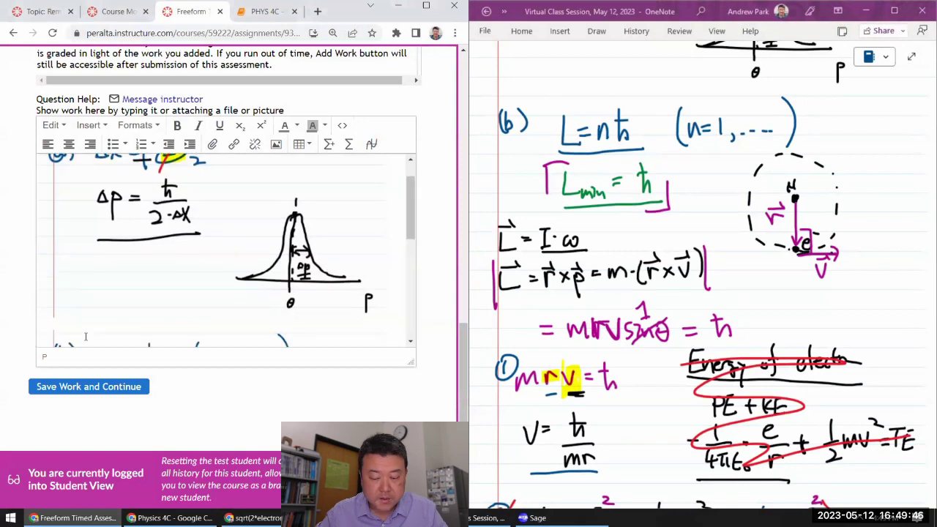
pyautogui.scroll(-5, 732, 425)
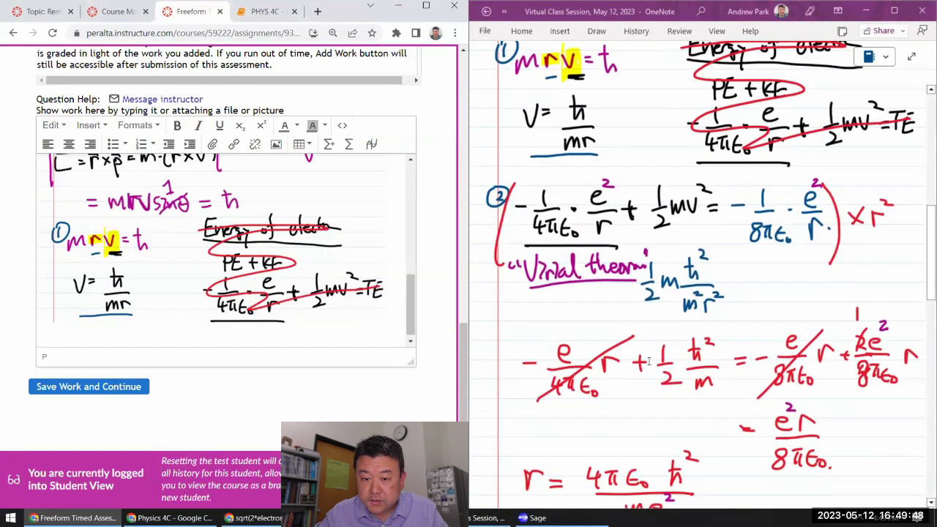
pyautogui.scroll(-1, 669, 304)
pyautogui.scroll(-10, 670, 304)
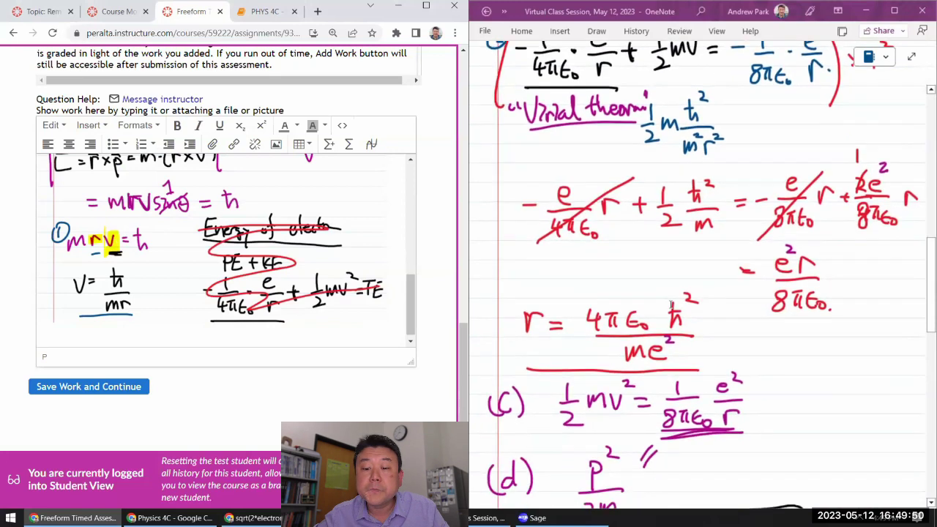
pyautogui.scroll(-3, 670, 304)
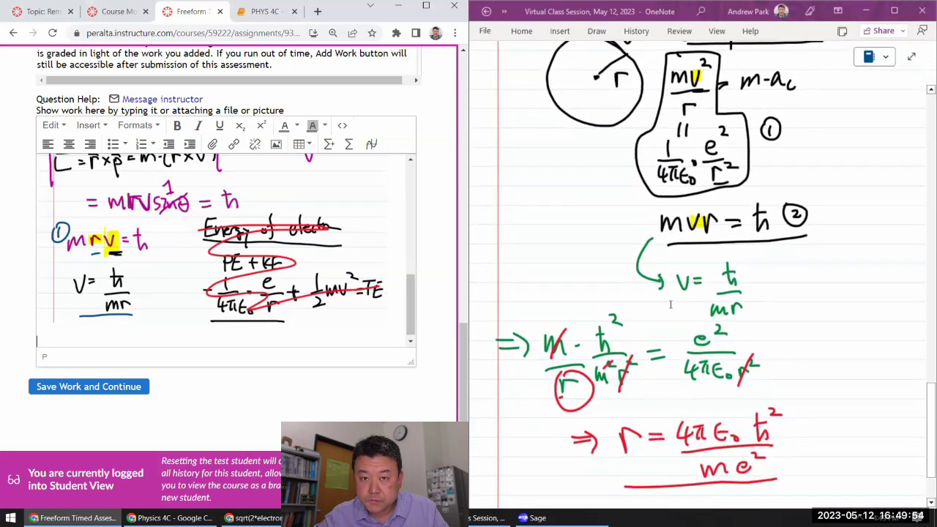
pyautogui.scroll(1, 670, 304)
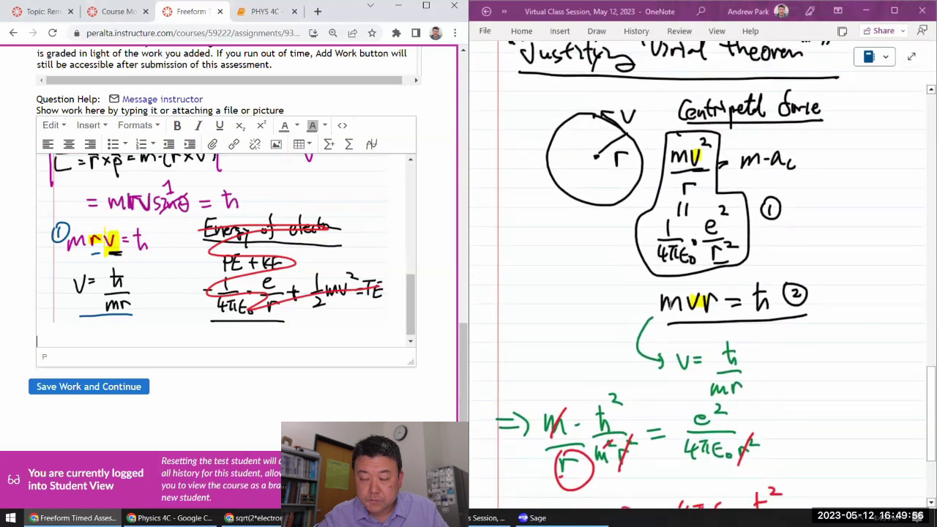
pyautogui.scroll(-1, 670, 305)
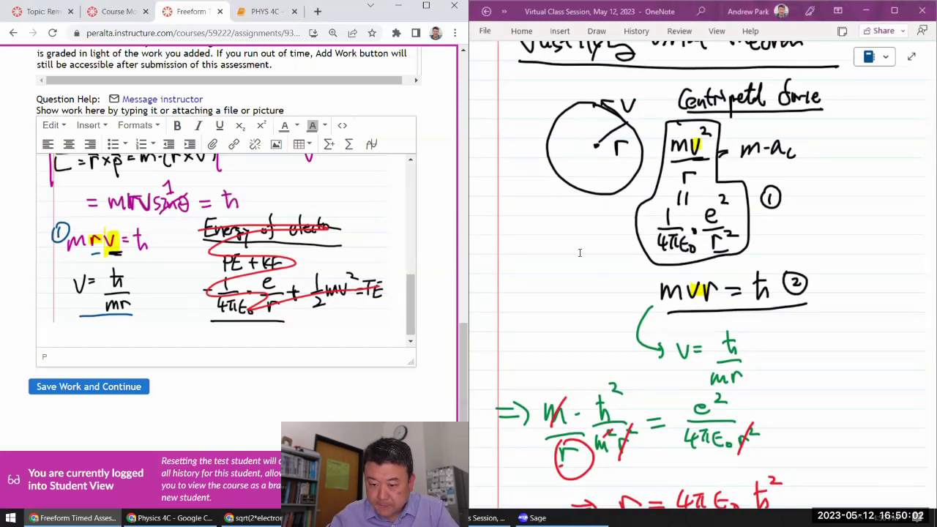
# - In OneNote, delete the mvr = ħ and v = ħ/mr ink and move the derivation up under equation ①
pyautogui.moveTo(627, 270)
pyautogui.mouseDown()
pyautogui.moveTo(779, 393)
pyautogui.moveTo(839, 390)
pyautogui.mouseUp()
pyautogui.press('Delete')
pyautogui.scroll(-3, 839, 396)
pyautogui.moveTo(861, 452)
pyautogui.mouseDown()
pyautogui.moveTo(613, 251)
pyautogui.moveTo(490, 189)
pyautogui.mouseUp()
pyautogui.moveTo(602, 215); pyautogui.dragTo(610, 110)
pyautogui.click(849, 276)
pyautogui.scroll(3, 834, 276)
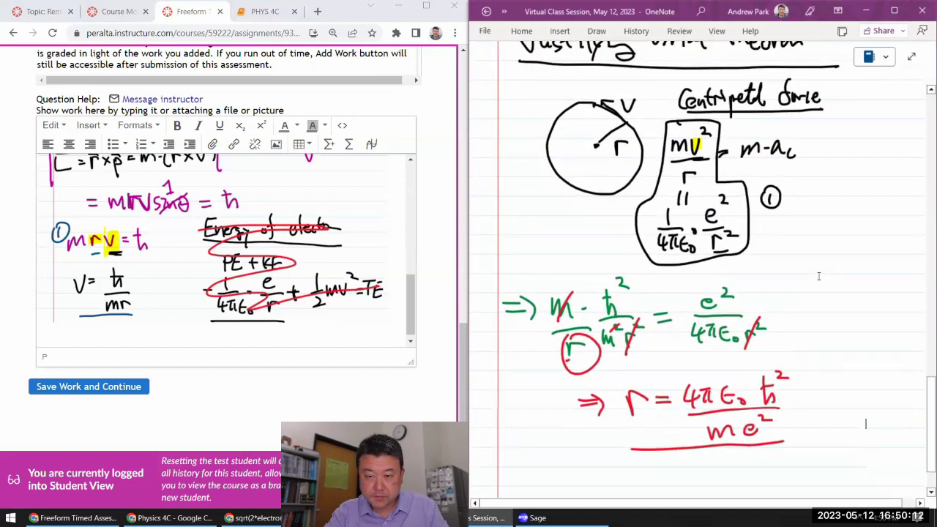
# - Snip the OneNote centripetal-force notes and paste the image into the answer's work area
pyautogui.press('super+shift+s')
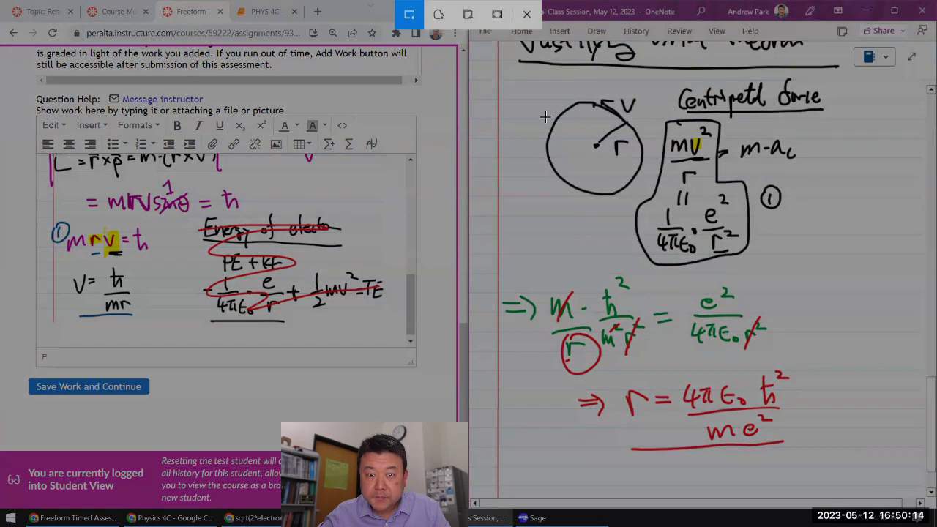
pyautogui.moveTo(485, 78); pyautogui.dragTo(849, 453)
pyautogui.click(60, 339)
pyautogui.hotkey('ctrl', 'v')
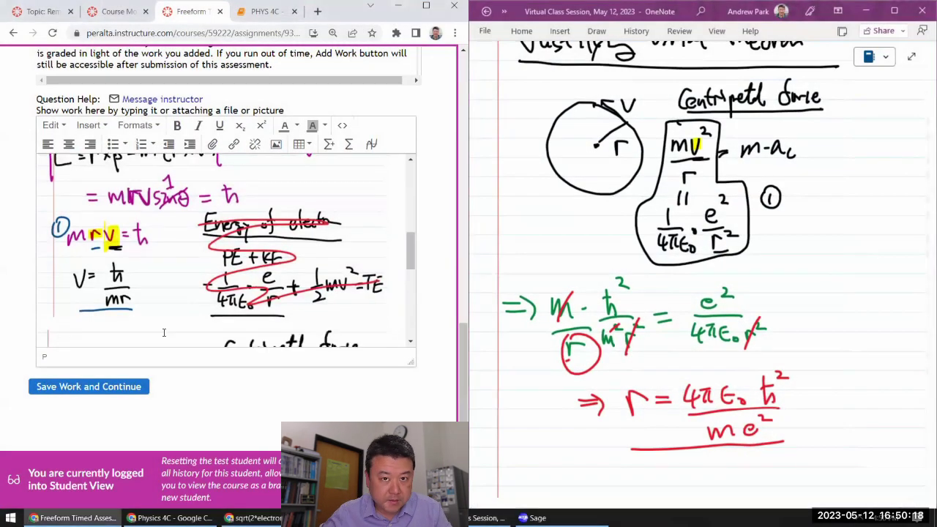
pyautogui.scroll(-3, 191, 323)
pyautogui.scroll(3, 147, 249)
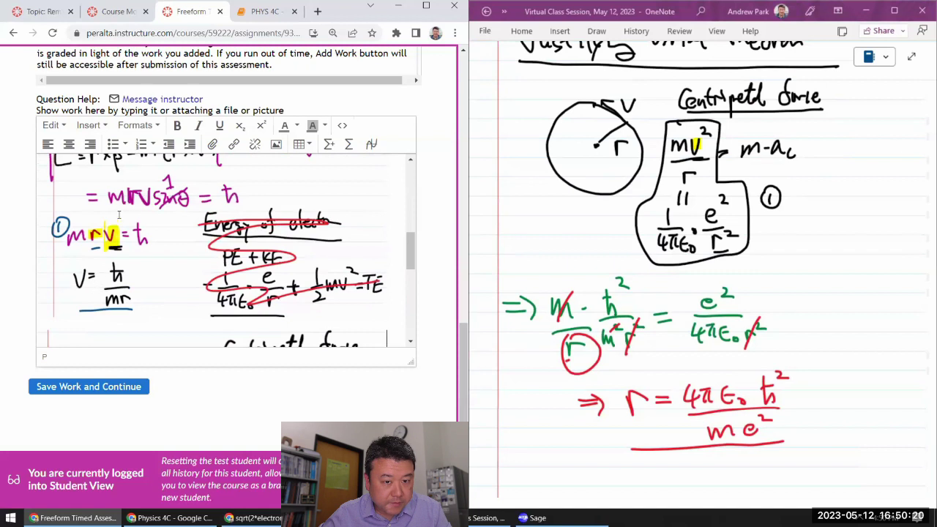
pyautogui.scroll(-3, 123, 212)
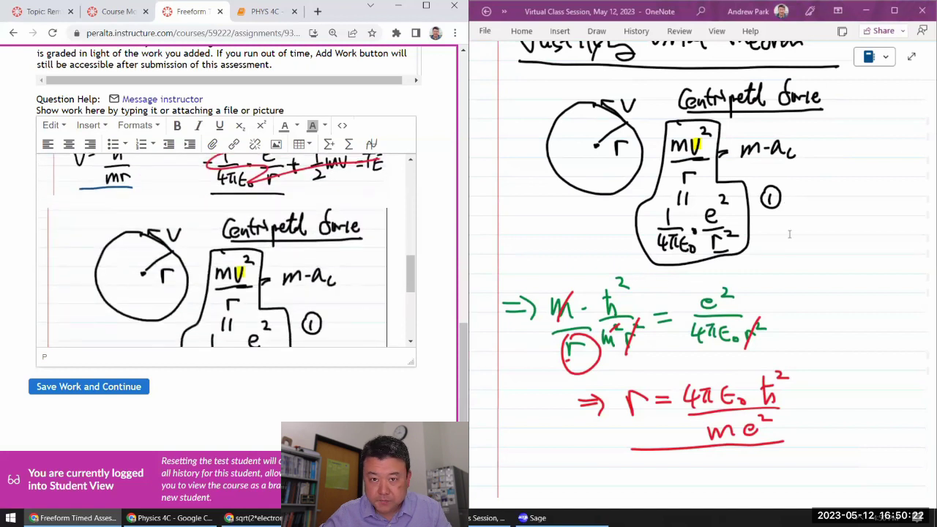
pyautogui.scroll(3, 402, 252)
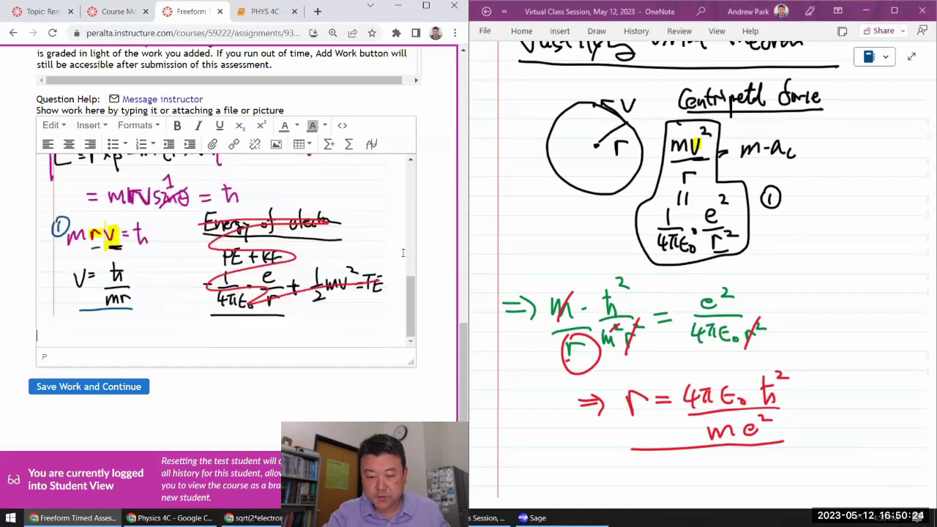
# - Relabel the centripetal-force equation's circled 1 as a circled 2 in black ink
pyautogui.click(769, 199)
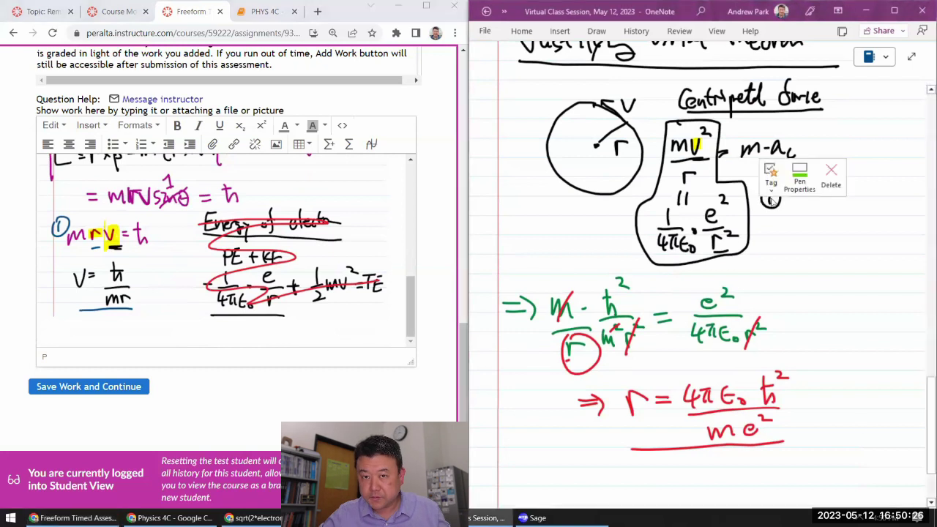
pyautogui.click(808, 205)
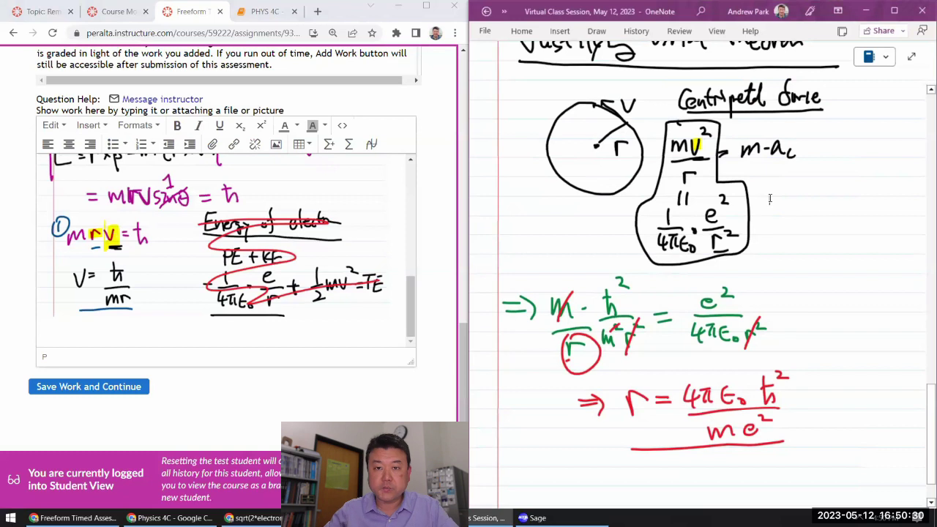
pyautogui.click(504, 11)
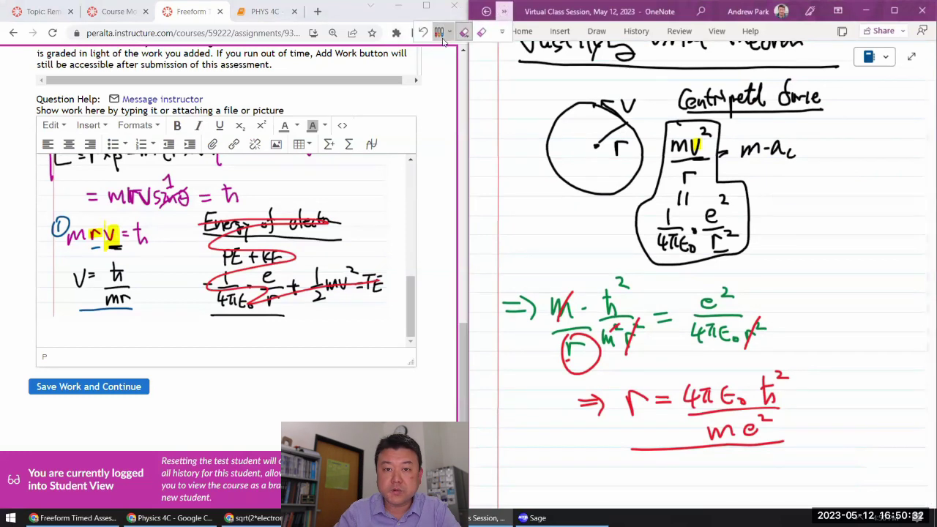
pyautogui.click(440, 32)
pyautogui.click(179, 59)
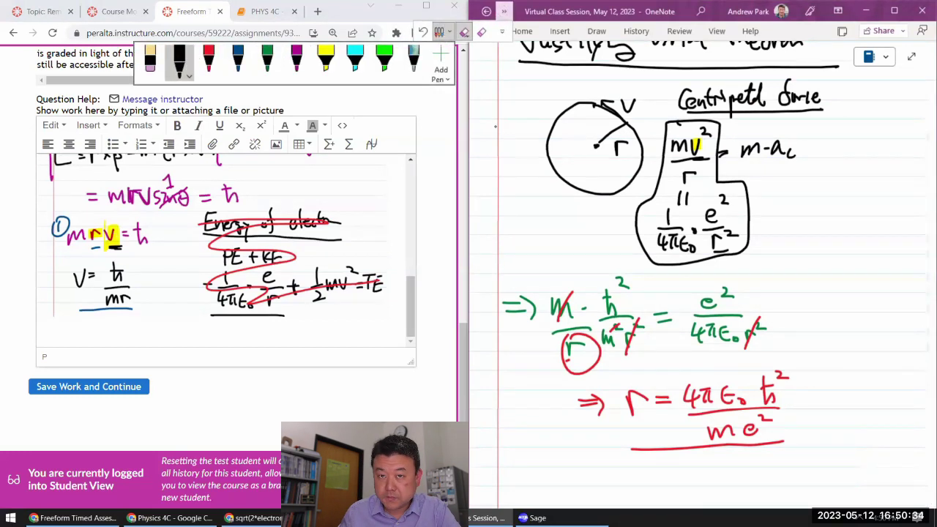
pyautogui.moveTo(764, 210); pyautogui.dragTo(776, 223)
pyautogui.moveTo(770, 202); pyautogui.dragTo(767, 203)
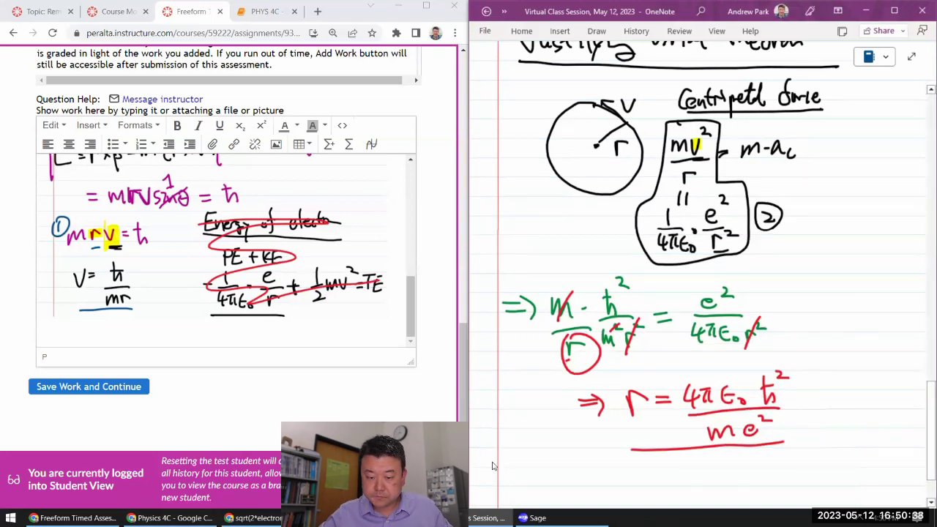
# - Copy the centripetal-force ink ending in r = 4πε₀ħ²/(me²) into the work area
pyautogui.moveTo(487, 469)
pyautogui.mouseDown()
pyautogui.moveTo(680, 316)
pyautogui.moveTo(843, 73)
pyautogui.mouseUp()
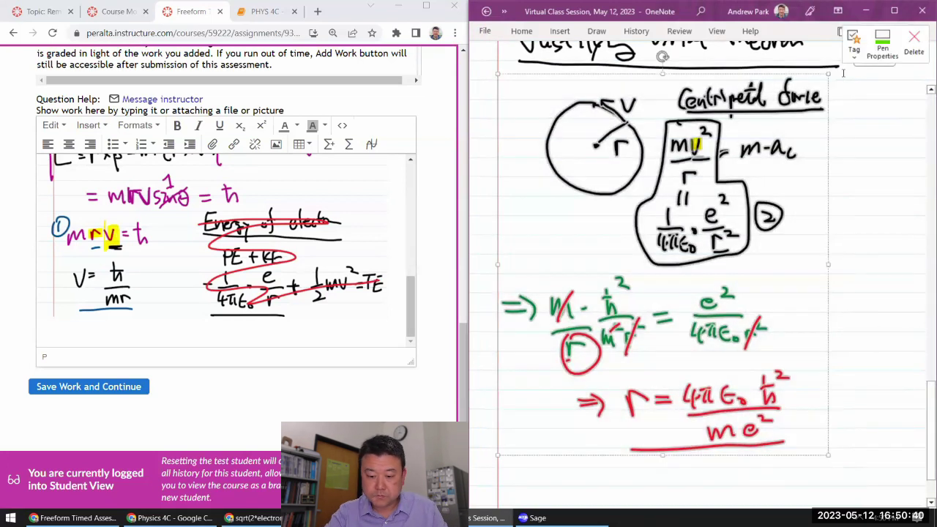
pyautogui.click(80, 340)
pyautogui.hotkey('ctrl', 'v')
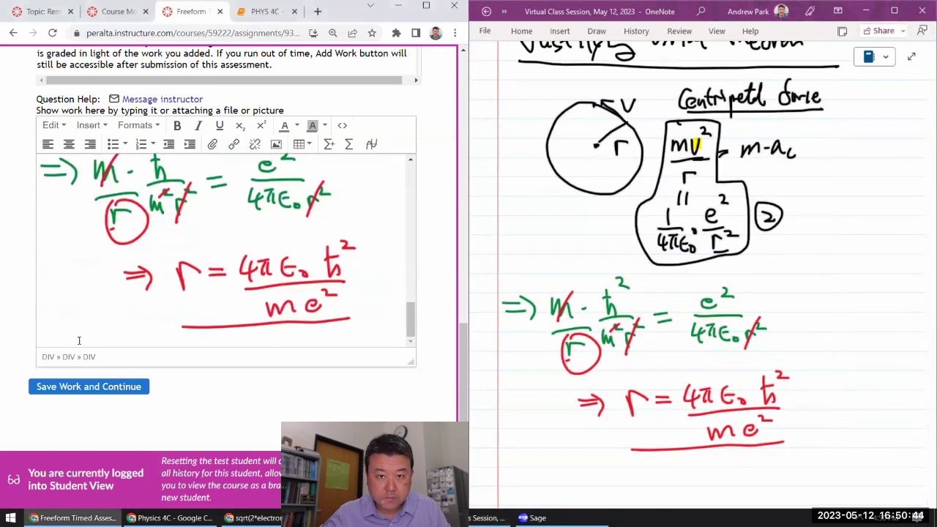
pyautogui.scroll(10, 79, 340)
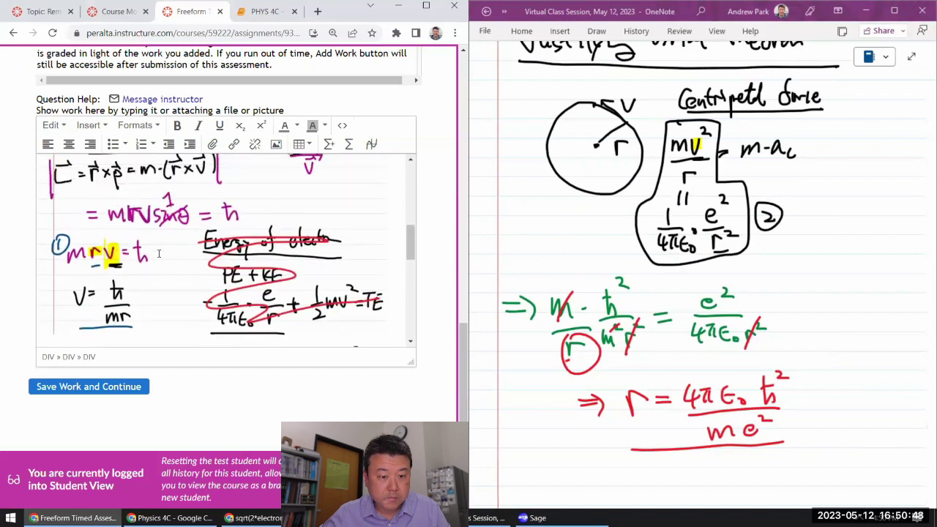
pyautogui.scroll(-10, 220, 278)
pyautogui.scroll(-3, 278, 304)
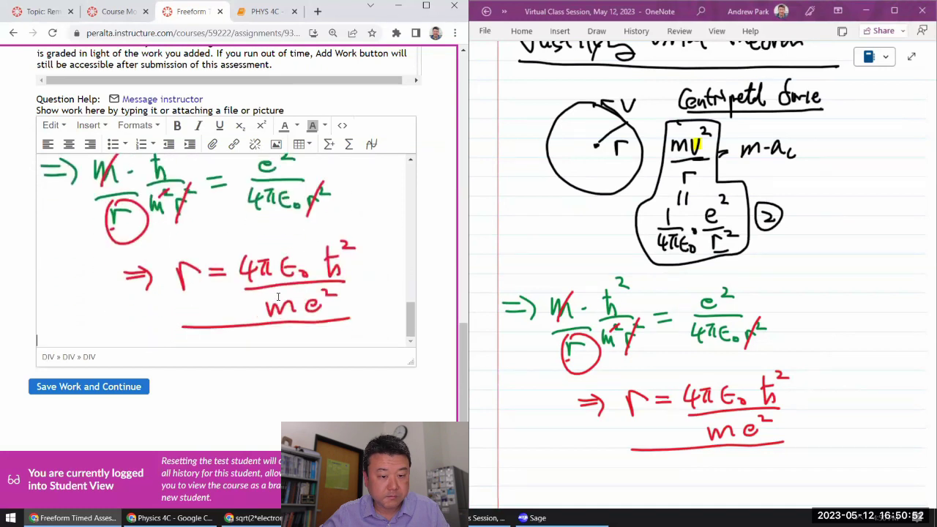
pyautogui.scroll(-2, 279, 297)
pyautogui.scroll(10, 647, 265)
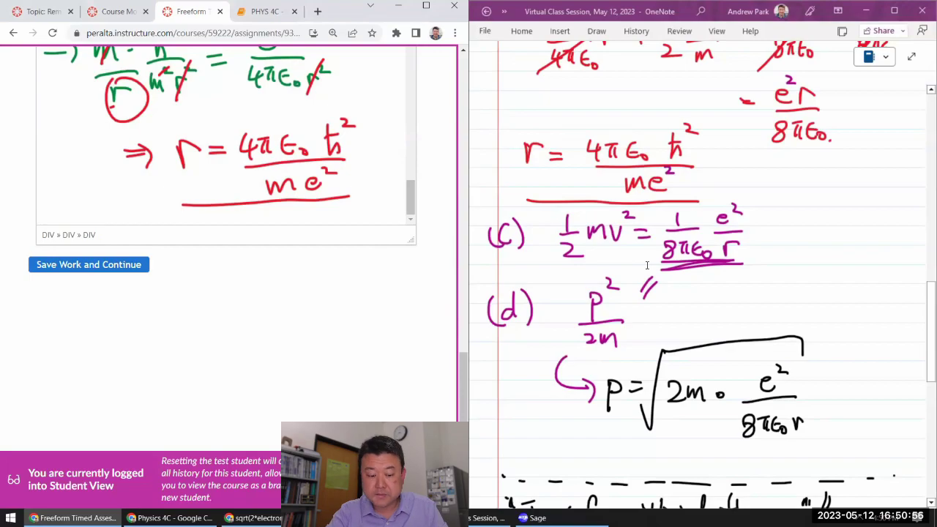
# - Snip parts (c) and (d) from OneNote and paste them on the editor's last line
pyautogui.press('super+shift+s')
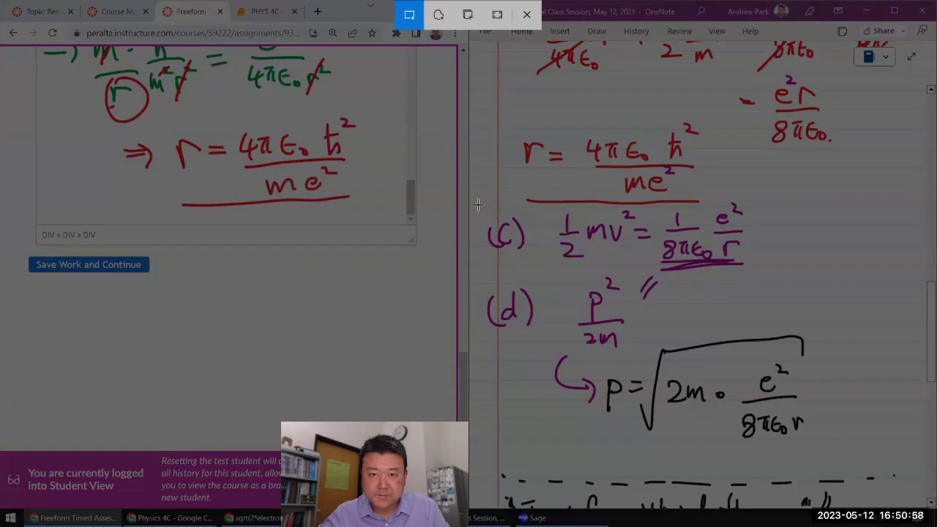
pyautogui.moveTo(477, 205); pyautogui.dragTo(834, 445)
pyautogui.press('super+shift+s')
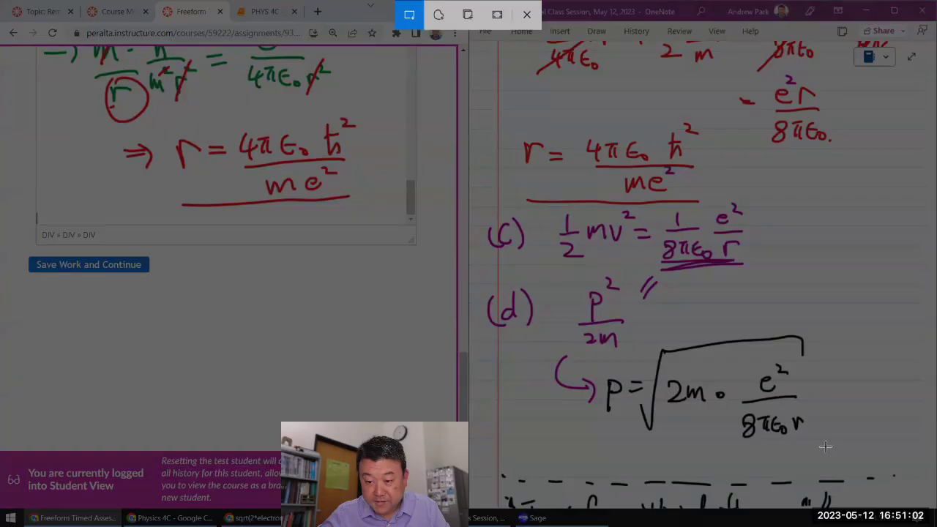
pyautogui.moveTo(826, 446); pyautogui.dragTo(481, 198)
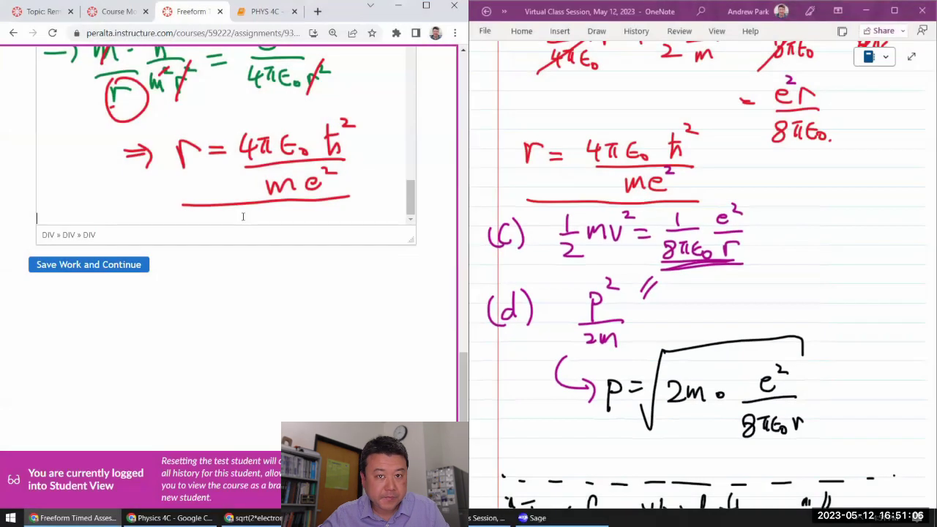
pyautogui.click(243, 217)
pyautogui.hotkey('ctrl', 'v')
pyautogui.scroll(-4, 238, 183)
pyautogui.scroll(1, 233, 155)
pyautogui.scroll(1, 233, 155)
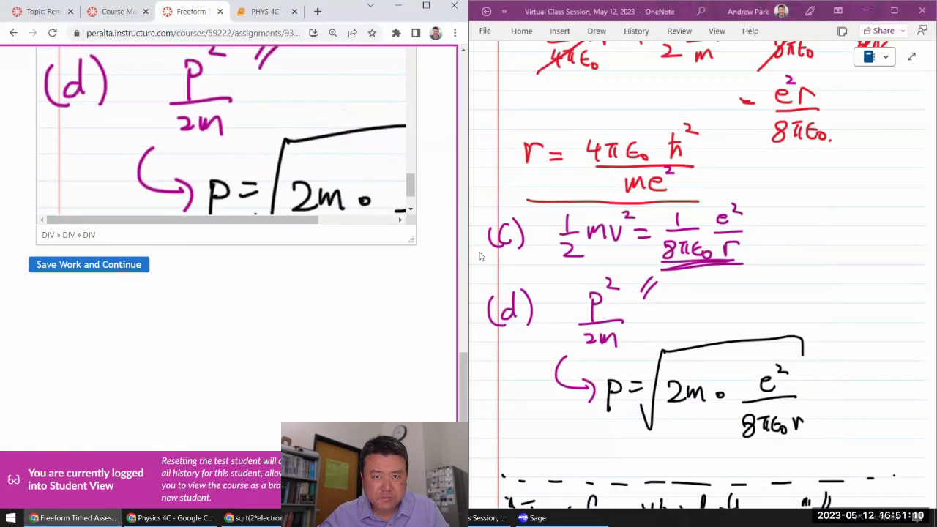
# - Enlarge the answer editor by dragging its corner handle
pyautogui.moveTo(410, 240)
pyautogui.mouseDown()
pyautogui.moveTo(417, 362)
pyautogui.moveTo(432, 382)
pyautogui.mouseUp()
pyautogui.scroll(5, 355, 265)
pyautogui.scroll(10, 355, 265)
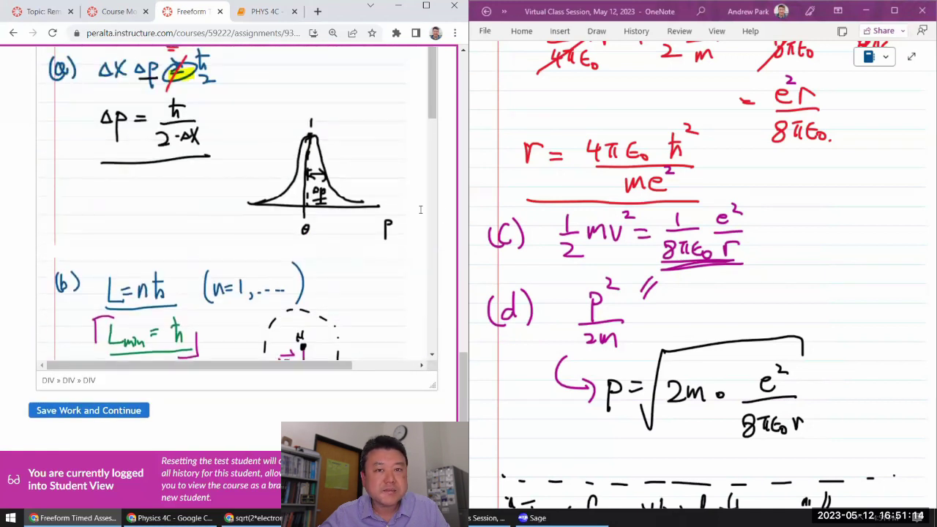
pyautogui.scroll(10, 426, 209)
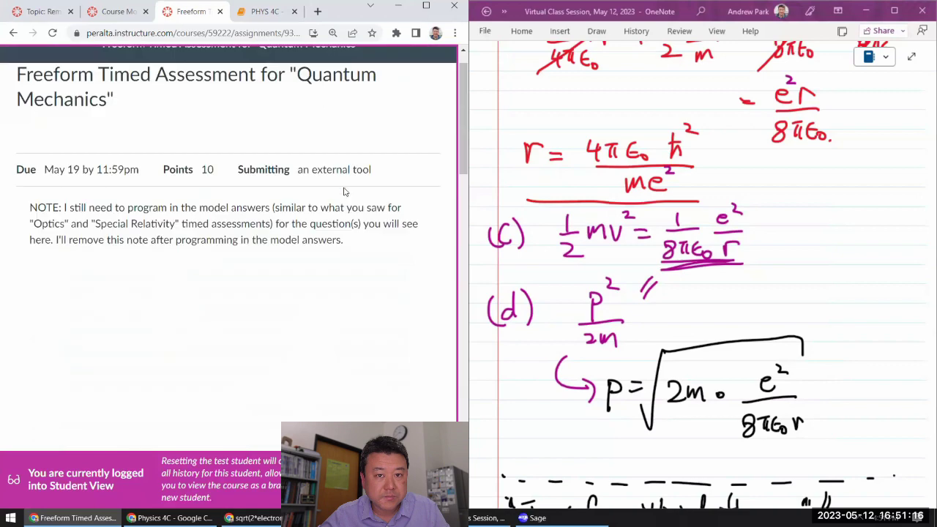
# - In the HTML source, replace the three div lines before the image with <p>
pyautogui.scroll(-10, 274, 275)
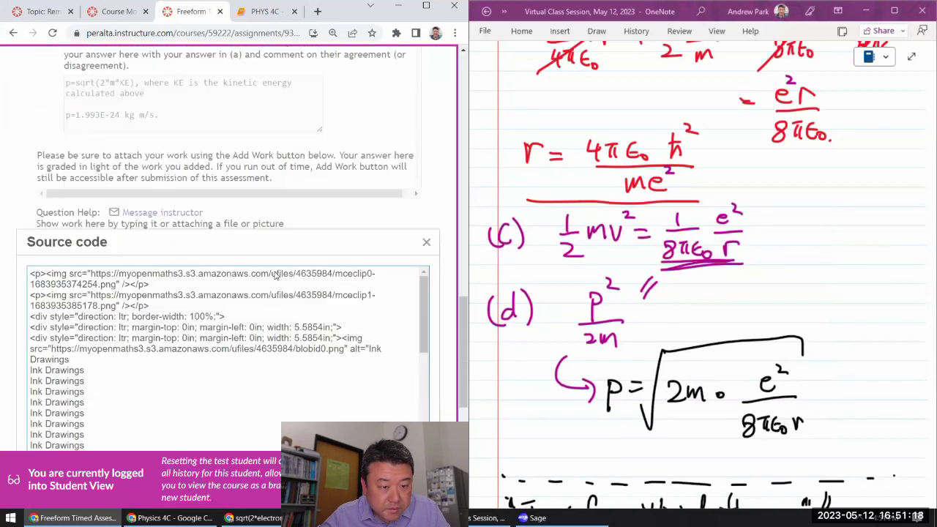
pyautogui.scroll(-2, 276, 274)
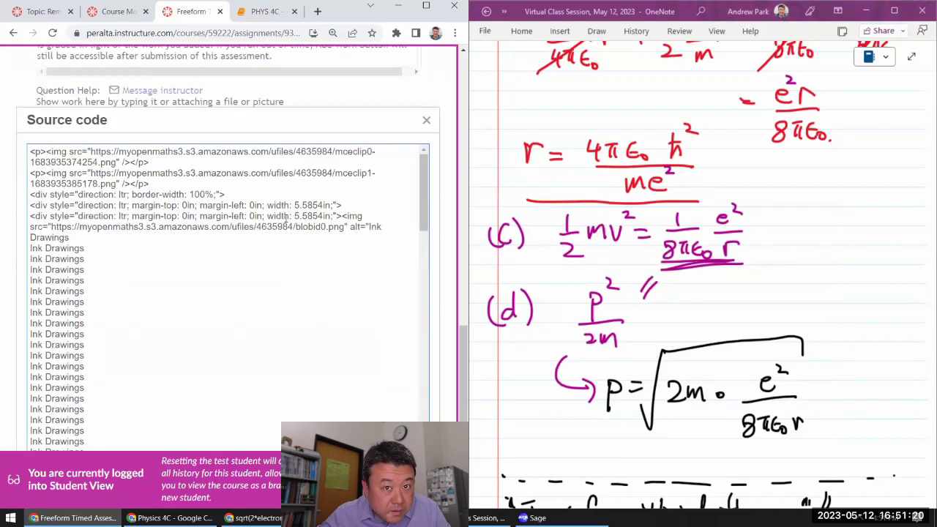
pyautogui.moveTo(343, 215); pyautogui.dragTo(31, 196)
pyautogui.press('Delete')
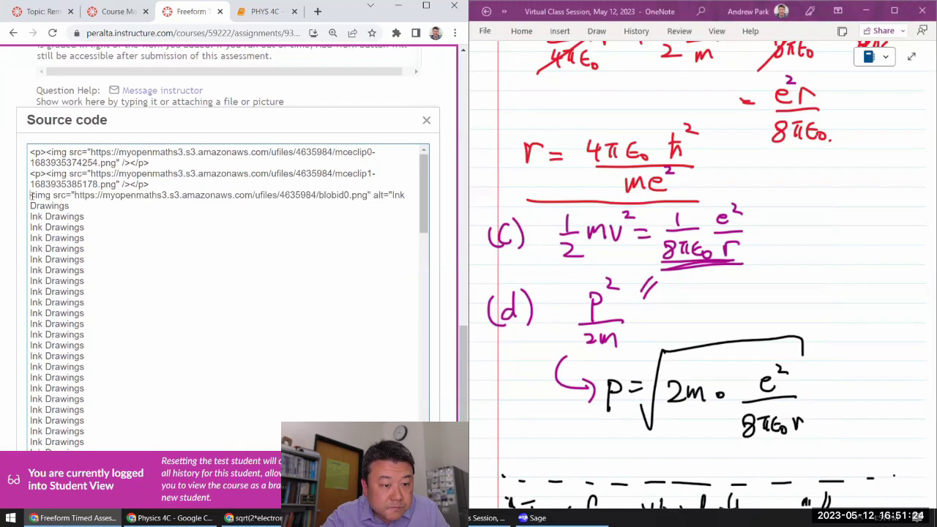
pyautogui.write('<p>')
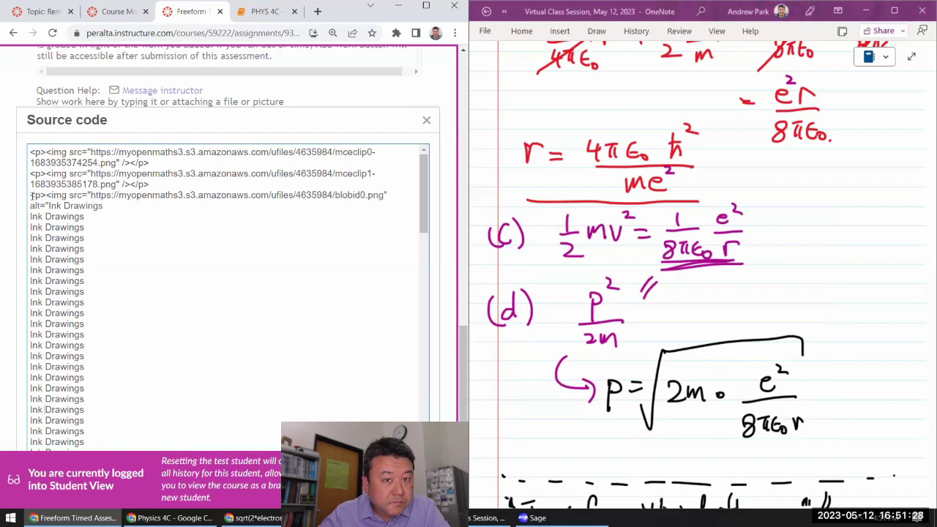
# - Delete the trailing closing div text after the image tag and add a closing </p>
pyautogui.scroll(-10, 31, 195)
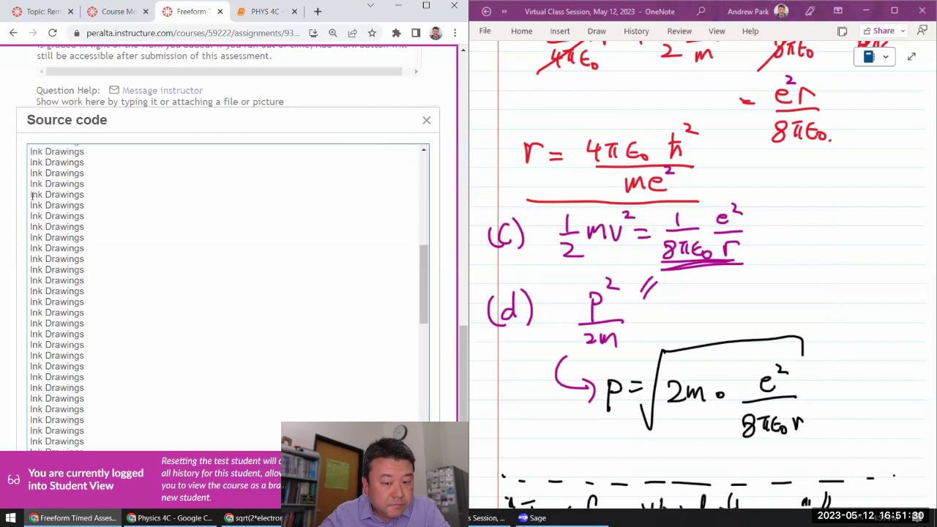
pyautogui.scroll(-4, 31, 196)
pyautogui.scroll(-3, 32, 195)
pyautogui.scroll(-5, 31, 196)
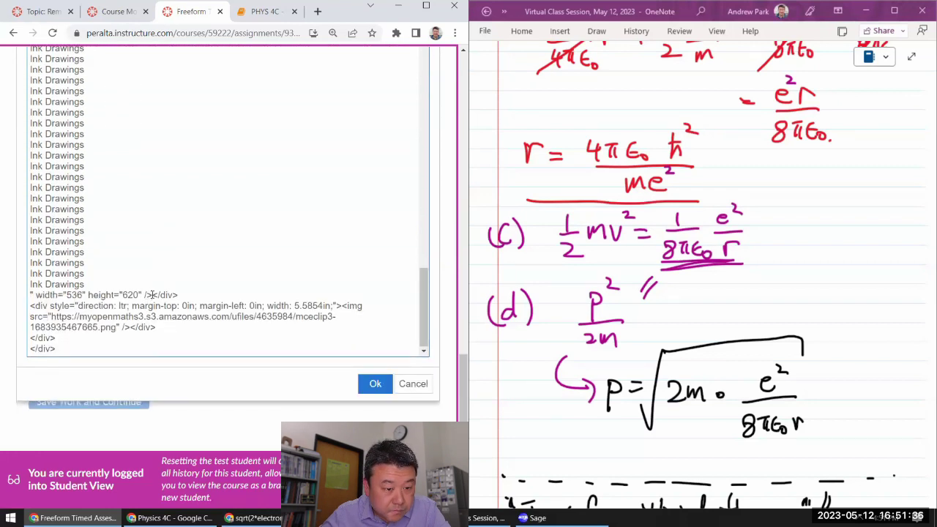
pyautogui.moveTo(151, 294); pyautogui.dragTo(188, 353)
pyautogui.press('BackSpace')
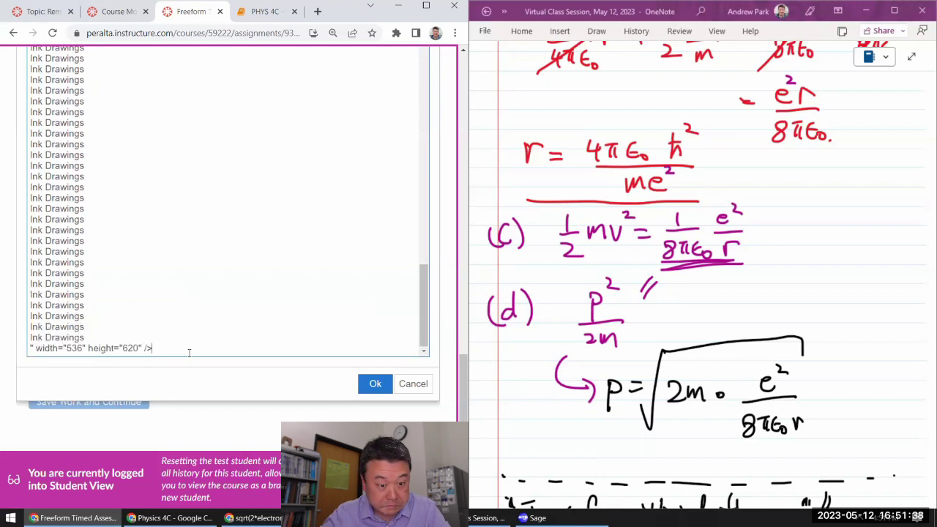
pyautogui.hotkey('ctrl', 'Home')
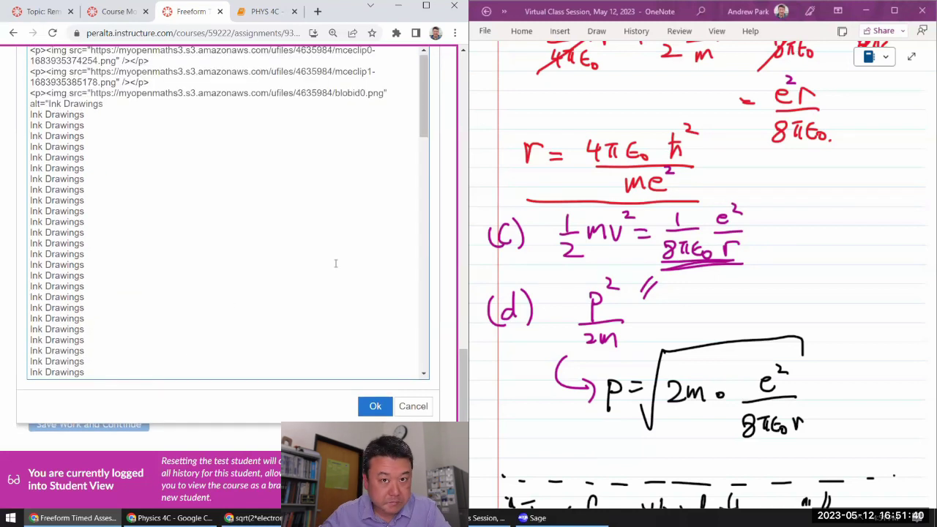
pyautogui.scroll(-12, 334, 267)
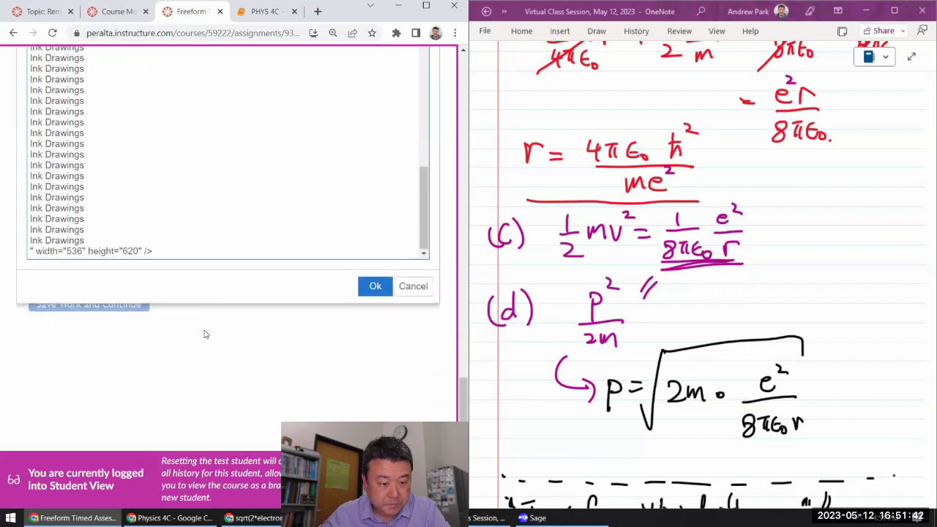
pyautogui.write('</p')
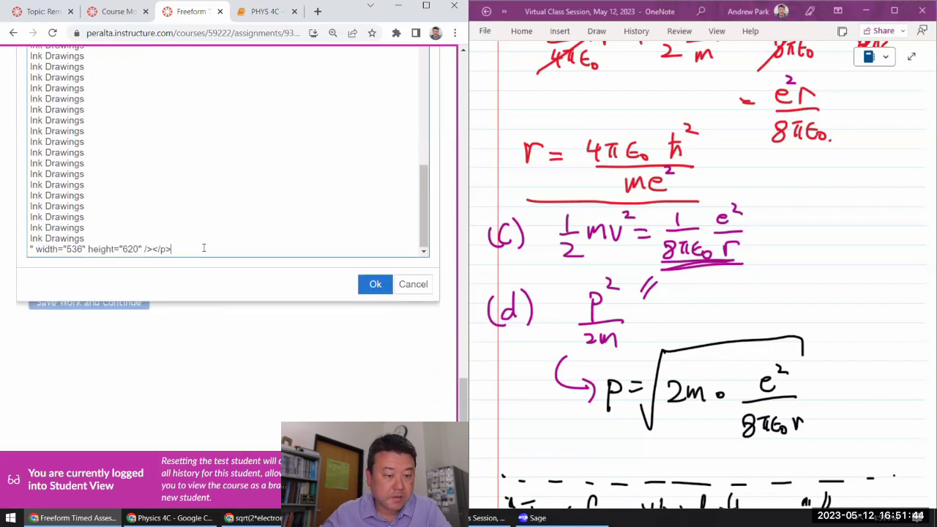
pyautogui.write('>')
pyautogui.scroll(3, 203, 247)
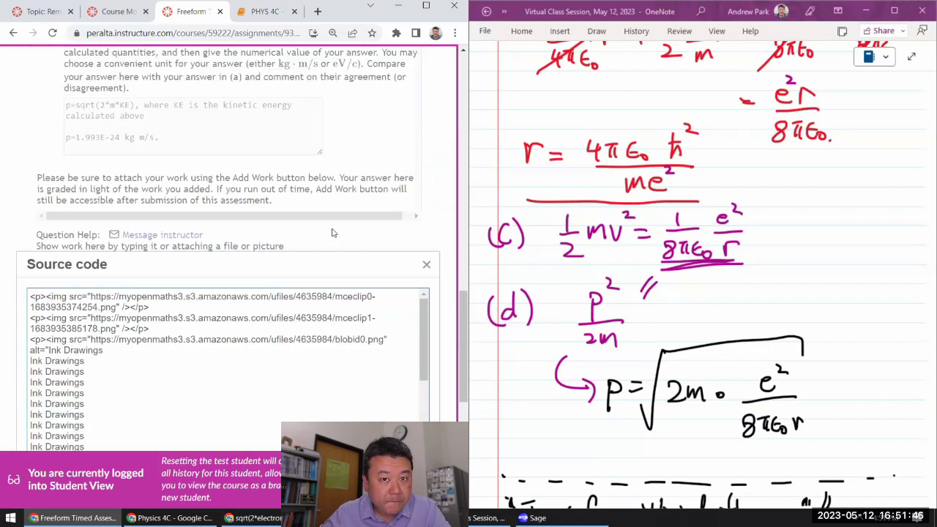
pyautogui.scroll(-5, 410, 315)
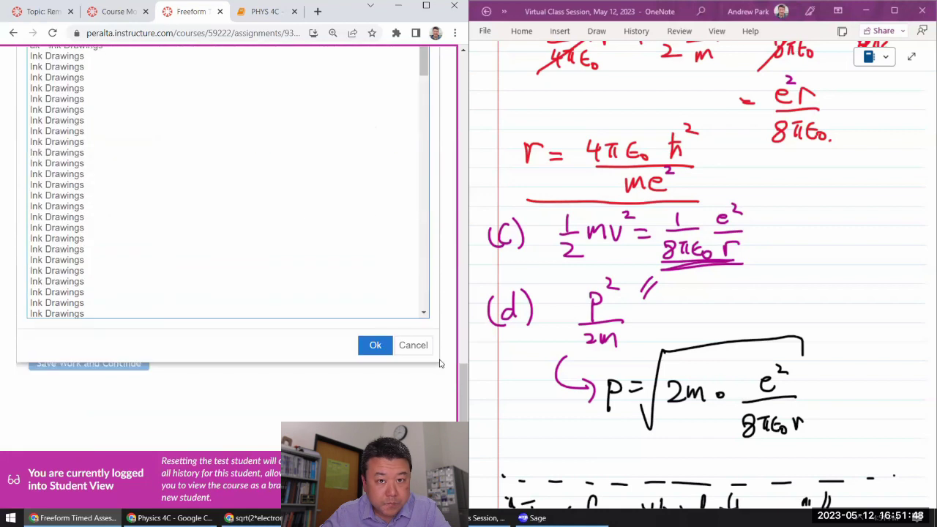
# - Apply the edited source code to the work box, keeping the embedded ink drawings
pyautogui.click(375, 343)
pyautogui.scroll(-10, 342, 203)
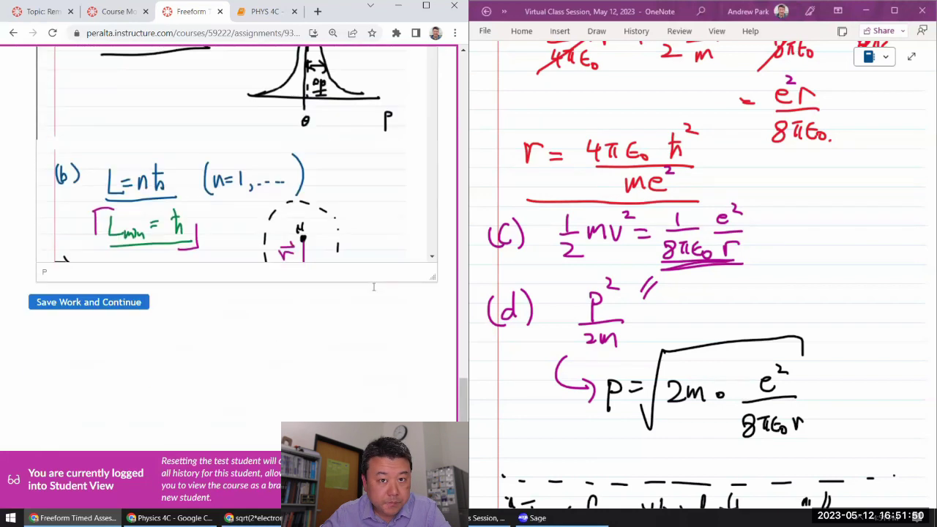
pyautogui.scroll(-3, 342, 203)
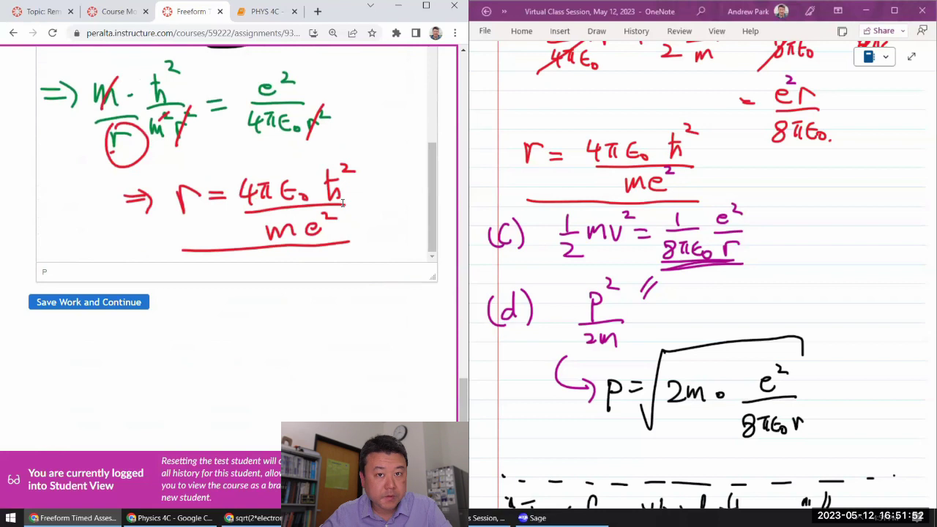
pyautogui.scroll(1, 342, 203)
pyautogui.scroll(-1, 342, 203)
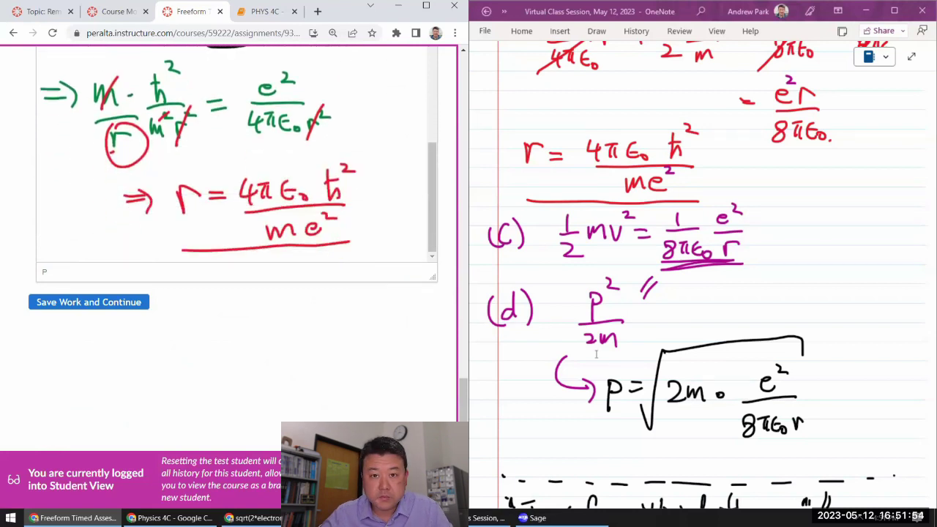
pyautogui.scroll(-2, 597, 354)
pyautogui.scroll(10, 347, 218)
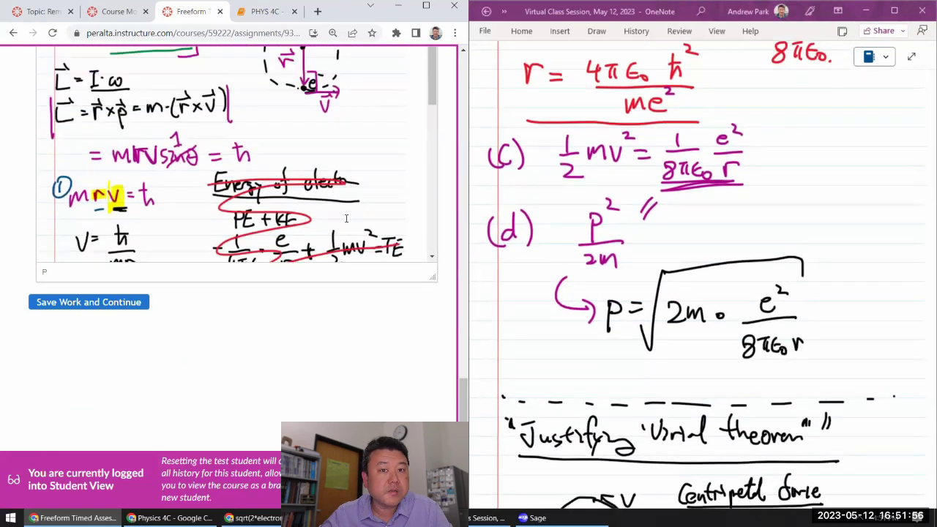
pyautogui.scroll(2, 347, 218)
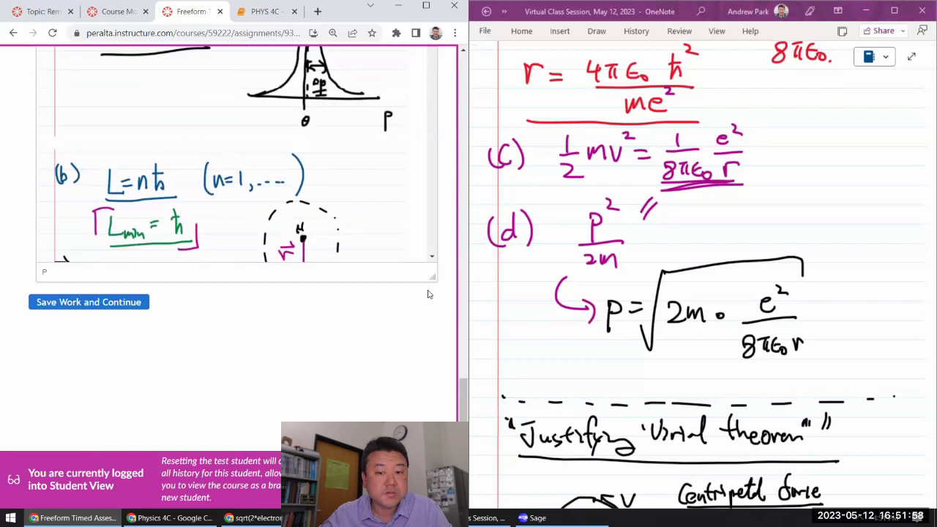
# - Make the work answer box taller
pyautogui.moveTo(430, 279)
pyautogui.mouseDown()
pyautogui.moveTo(421, 469)
pyautogui.moveTo(419, 415)
pyautogui.mouseUp()
pyautogui.scroll(4, 390, 323)
pyautogui.scroll(-3, 390, 323)
pyautogui.scroll(-2, 390, 323)
pyautogui.scroll(-9, 383, 250)
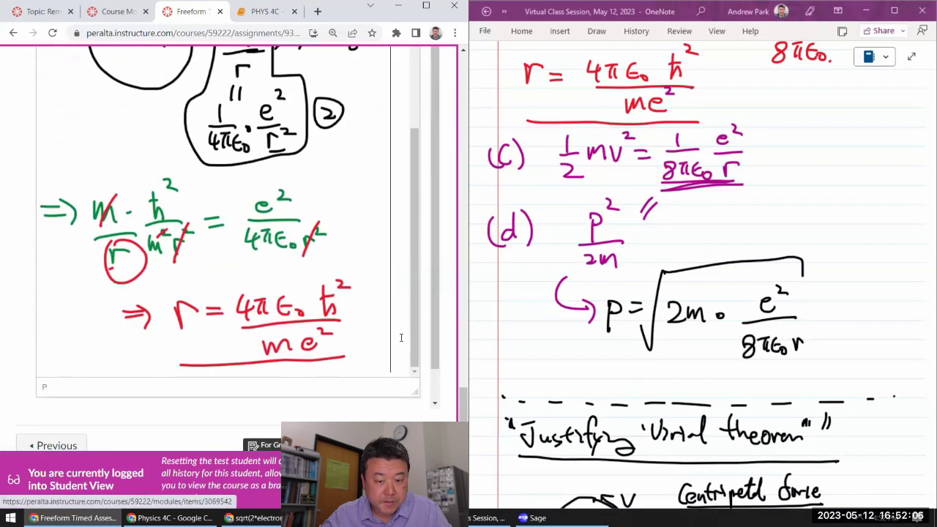
pyautogui.scroll(2, 401, 337)
pyautogui.scroll(-3, 401, 337)
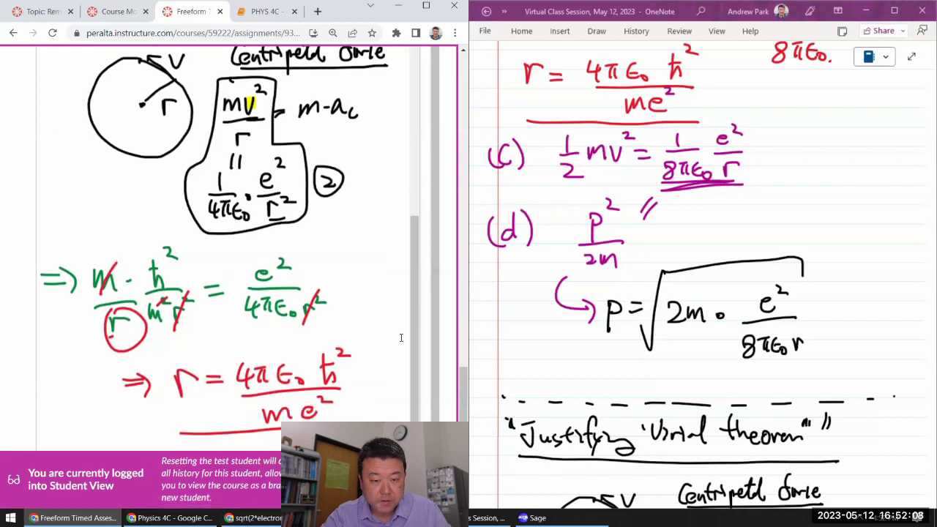
pyautogui.scroll(-5, 439, 344)
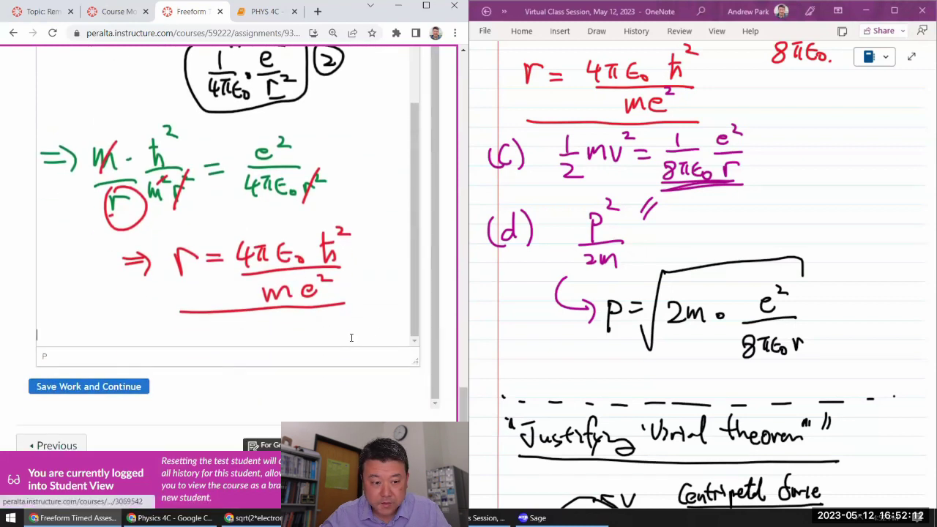
# - Paste the parts (c) and (d) screenshot and choose Save Work and Continue
pyautogui.hotkey('ctrl', 'v')
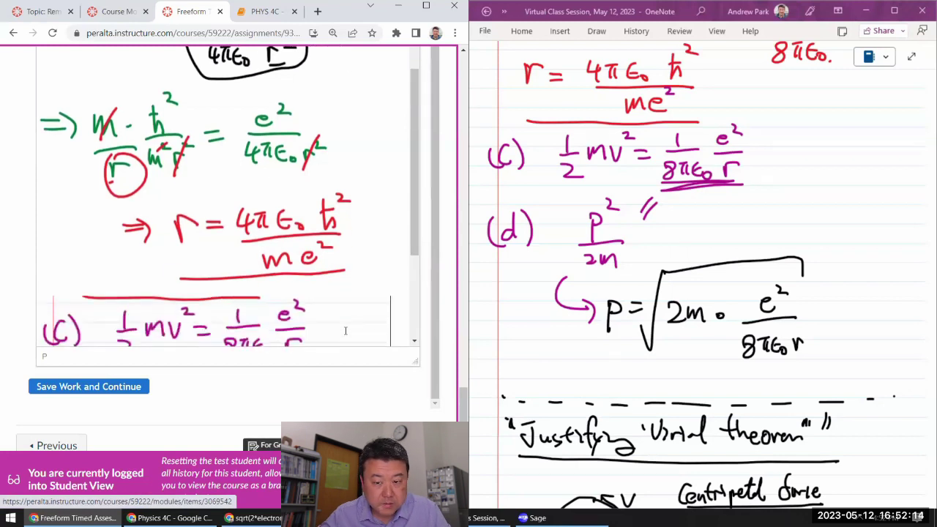
pyautogui.scroll(-3, 346, 331)
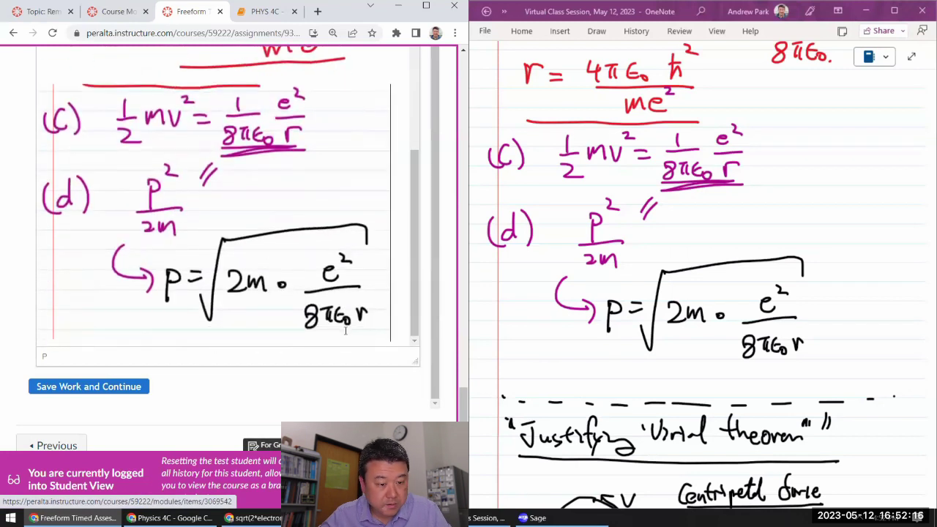
pyautogui.scroll(4, 347, 350)
pyautogui.scroll(-2, 347, 350)
pyautogui.click(119, 388)
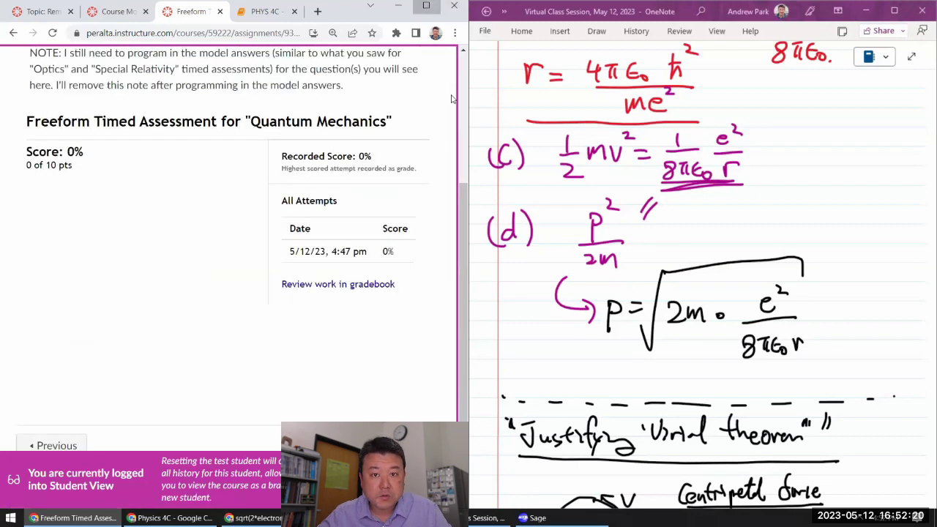
# - Maximize the browser and open the attempt's Review work in the gradebook
pyautogui.press('super+Up')
pyautogui.click(763, 288)
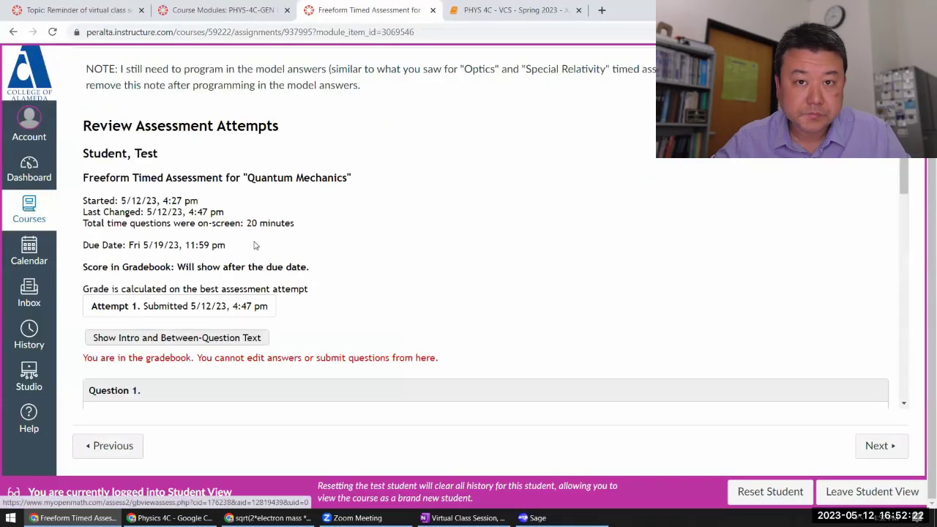
pyautogui.scroll(-5, 256, 245)
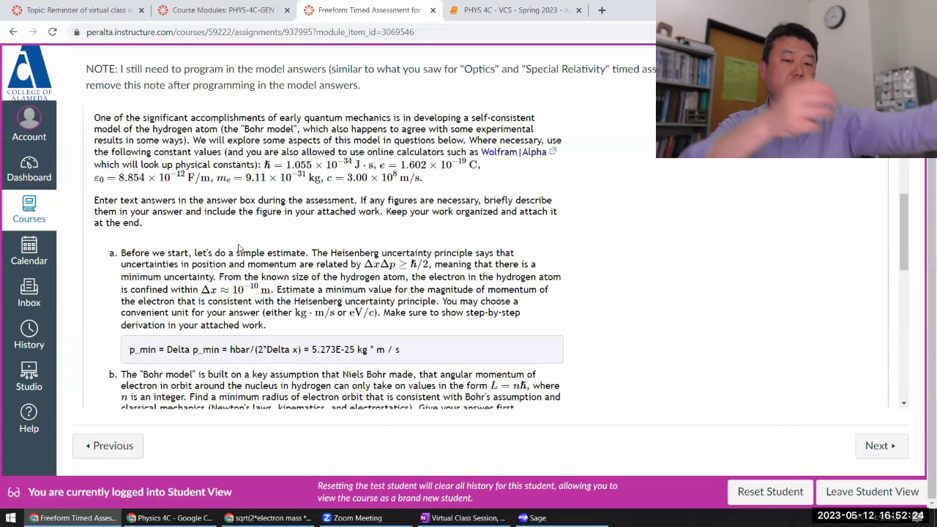
pyautogui.scroll(-1, 243, 234)
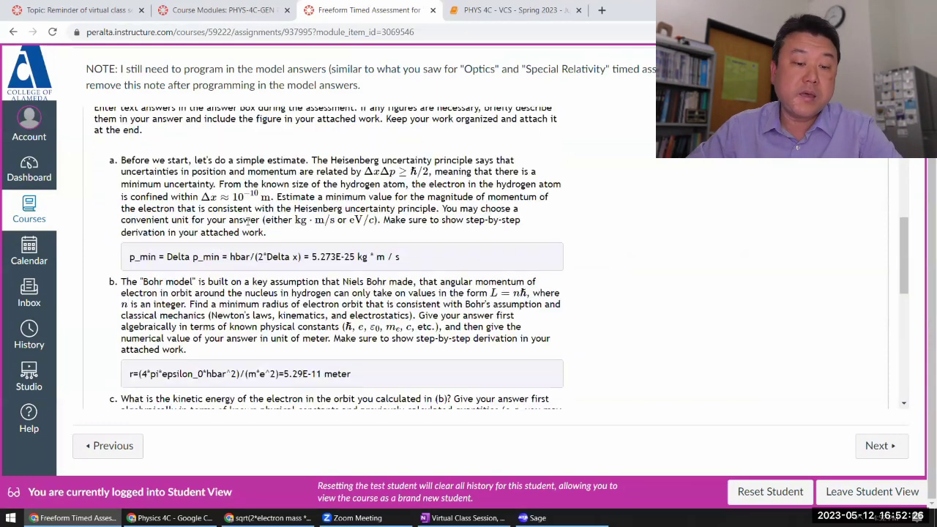
pyautogui.scroll(-1, 247, 249)
pyautogui.scroll(-4, 258, 253)
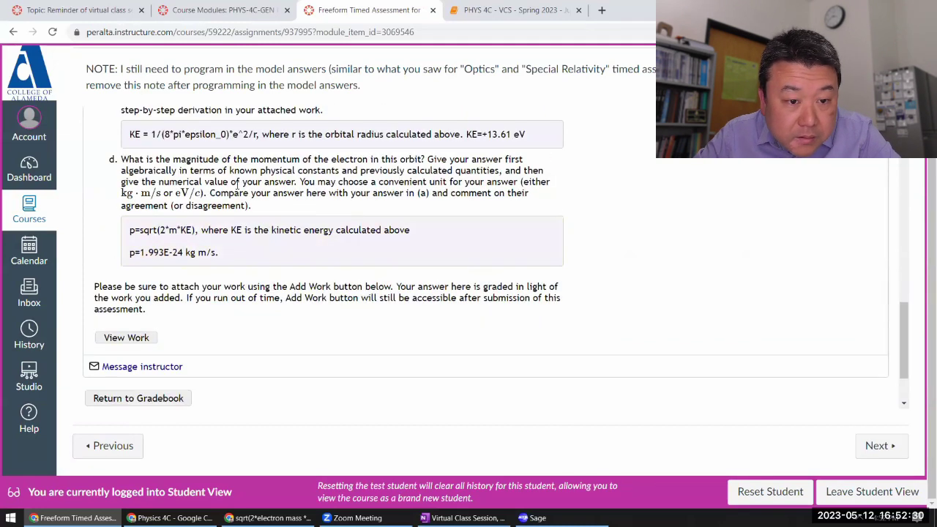
# - Highlight the part (a) instruction and the part (d) answer p=1.993E-24 kg m/s, then zoom out
pyautogui.moveTo(211, 192); pyautogui.dragTo(276, 208)
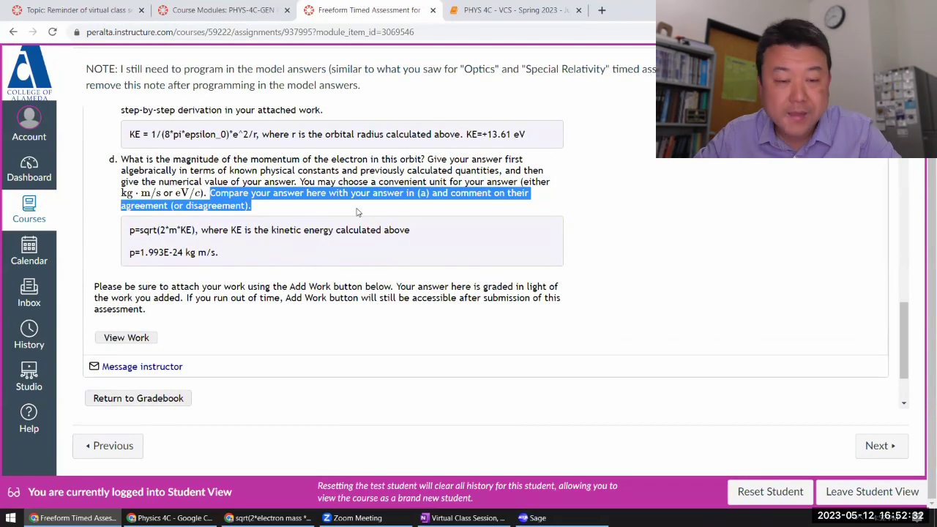
pyautogui.moveTo(233, 254); pyautogui.dragTo(112, 258)
pyautogui.scroll(8, 319, 227)
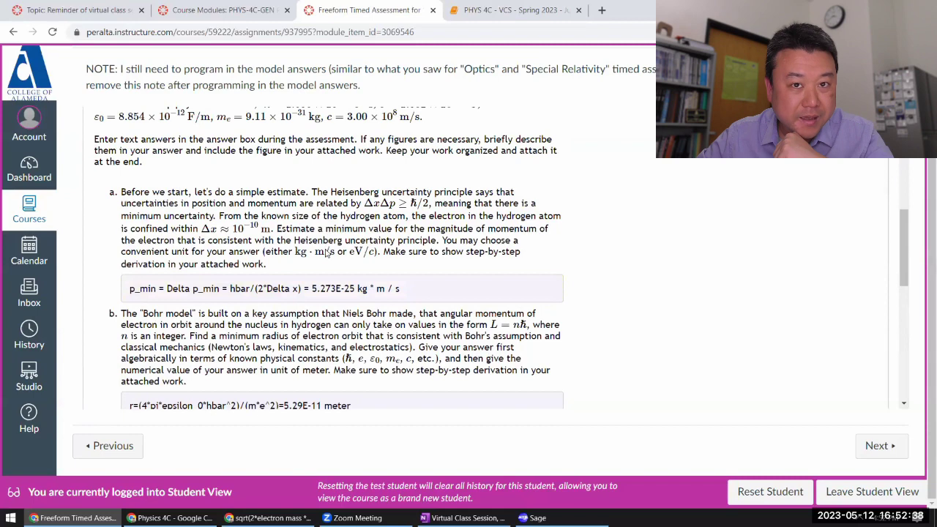
pyautogui.scroll(-3, 325, 281)
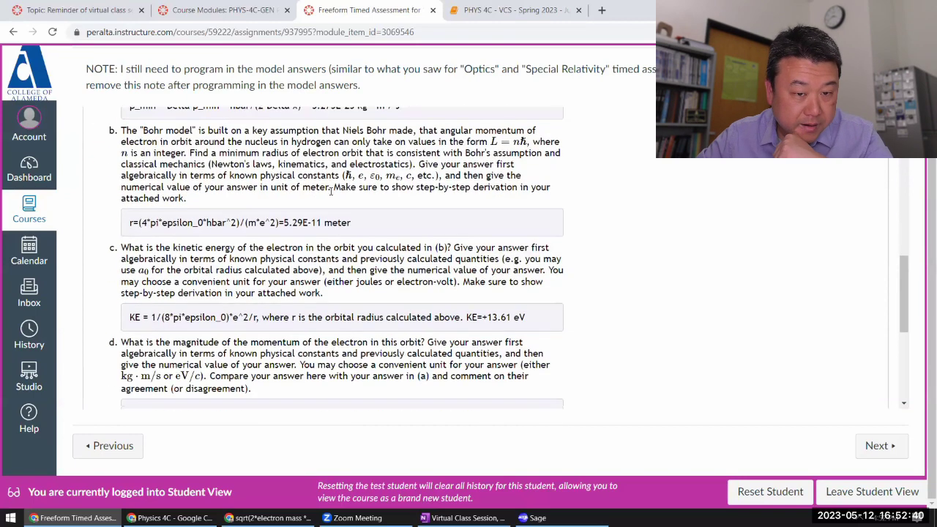
pyautogui.hotkey('ctrl', '-')
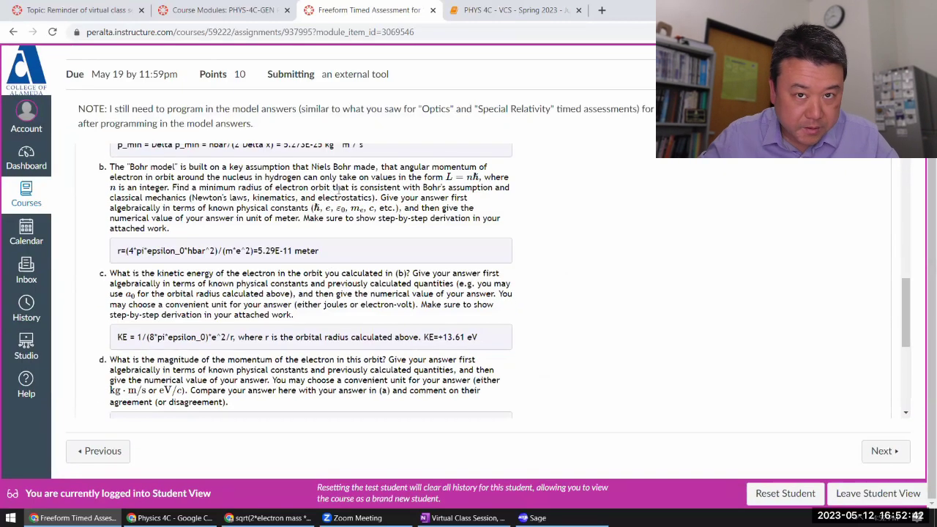
pyautogui.scroll(-3, 256, 307)
pyautogui.scroll(1, 197, 377)
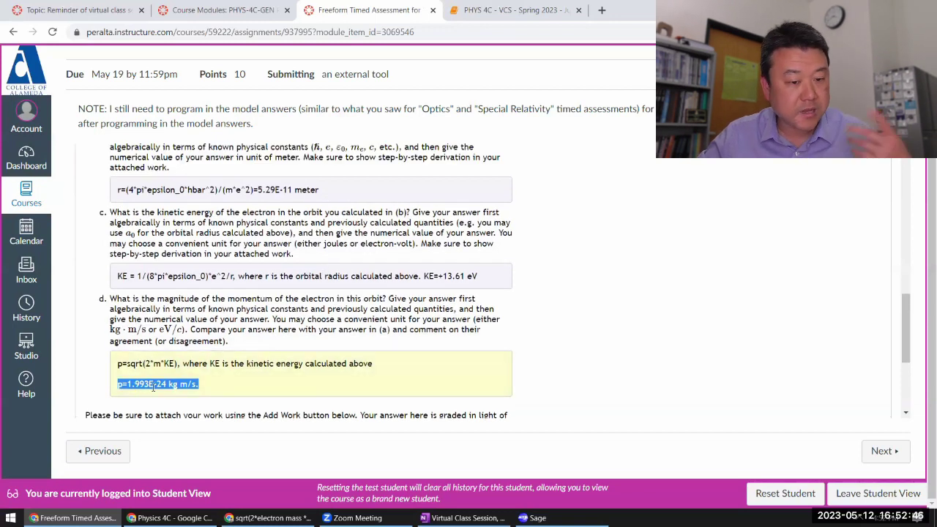
pyautogui.scroll(1, 332, 321)
pyautogui.scroll(1, 332, 321)
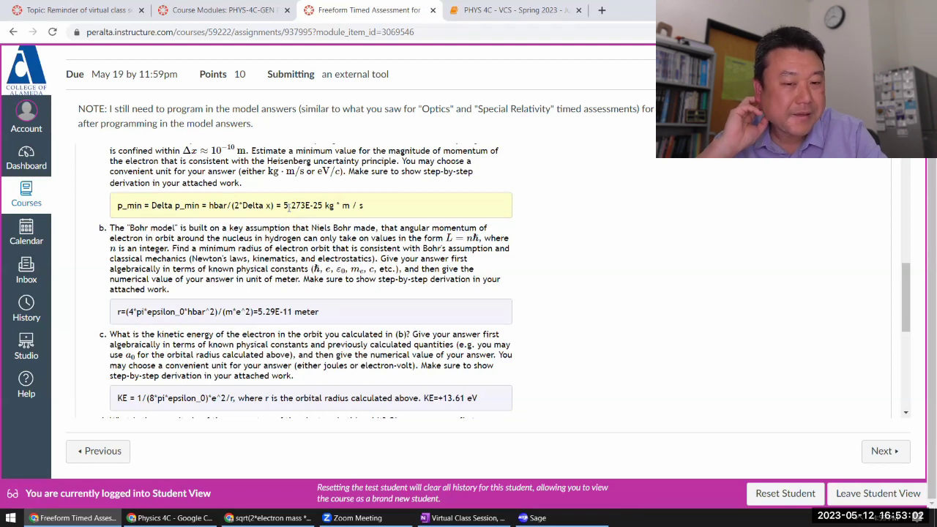
# - Highlight and compare the part (a) p_min and part (d) momentum answer lines
pyautogui.scroll(-3, 160, 364)
pyautogui.click(116, 324)
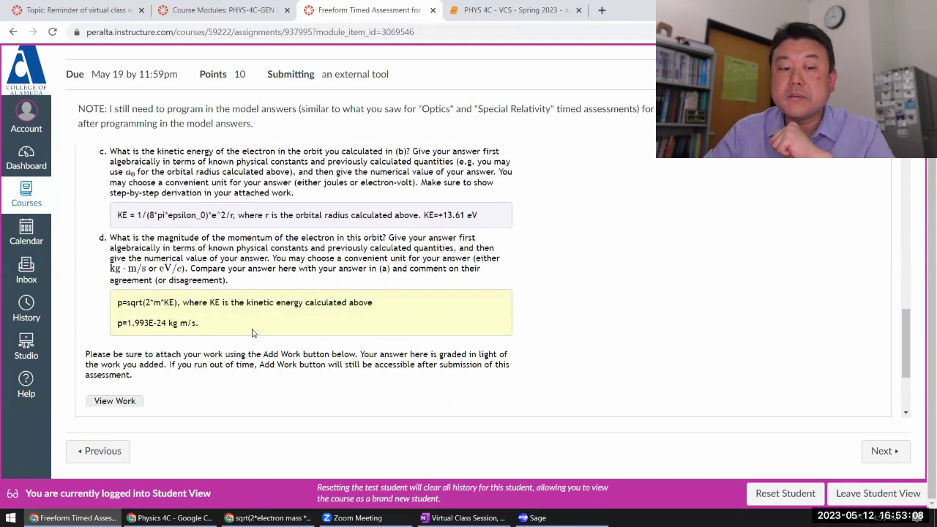
pyautogui.scroll(3, 252, 333)
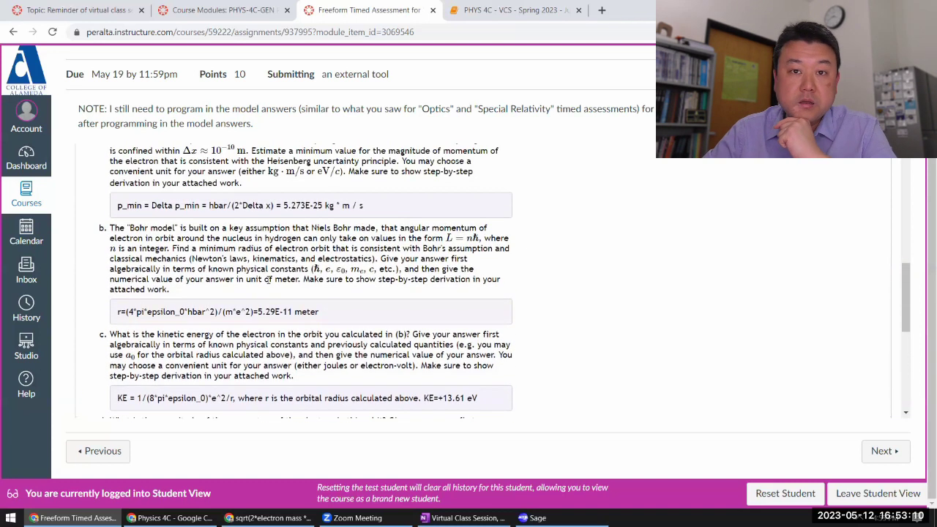
pyautogui.moveTo(364, 205); pyautogui.dragTo(92, 201)
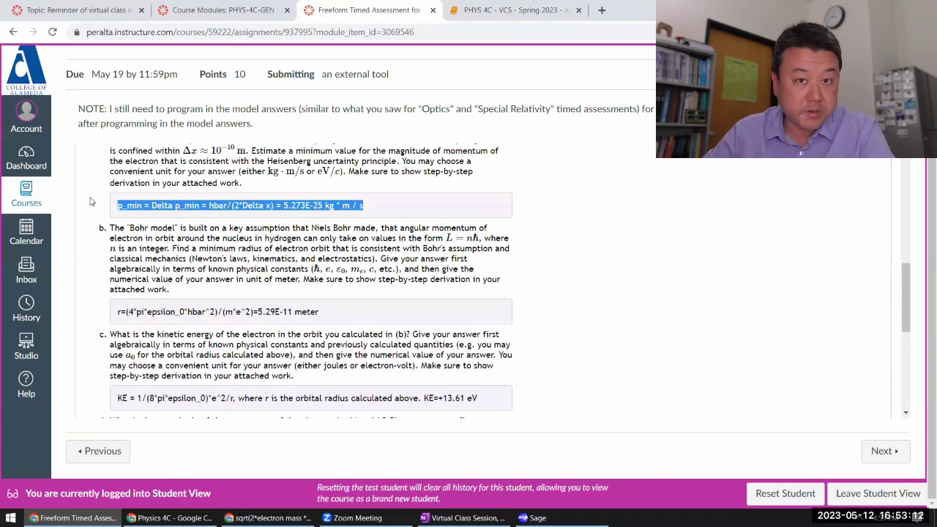
pyautogui.click(144, 217)
pyautogui.scroll(-2, 150, 266)
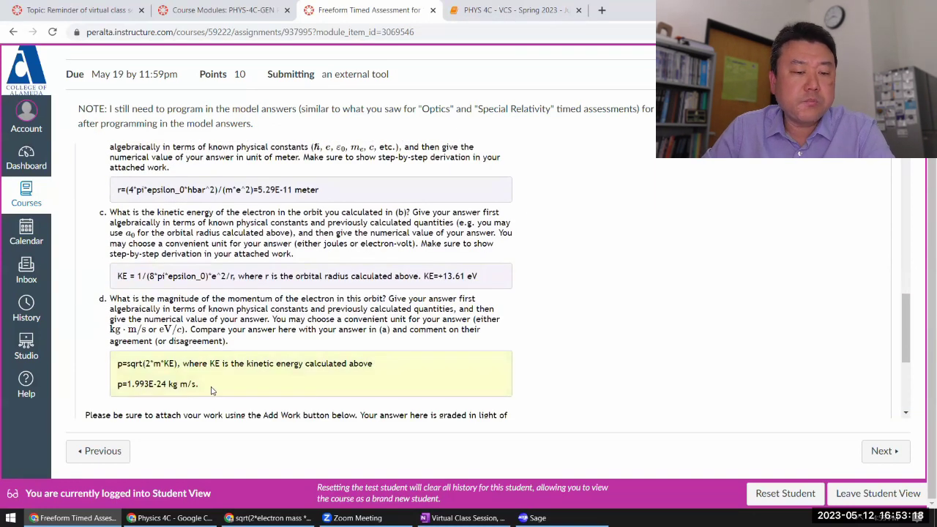
pyautogui.moveTo(211, 390); pyautogui.dragTo(110, 391)
pyautogui.scroll(3, 188, 352)
pyautogui.moveTo(364, 267); pyautogui.dragTo(119, 268)
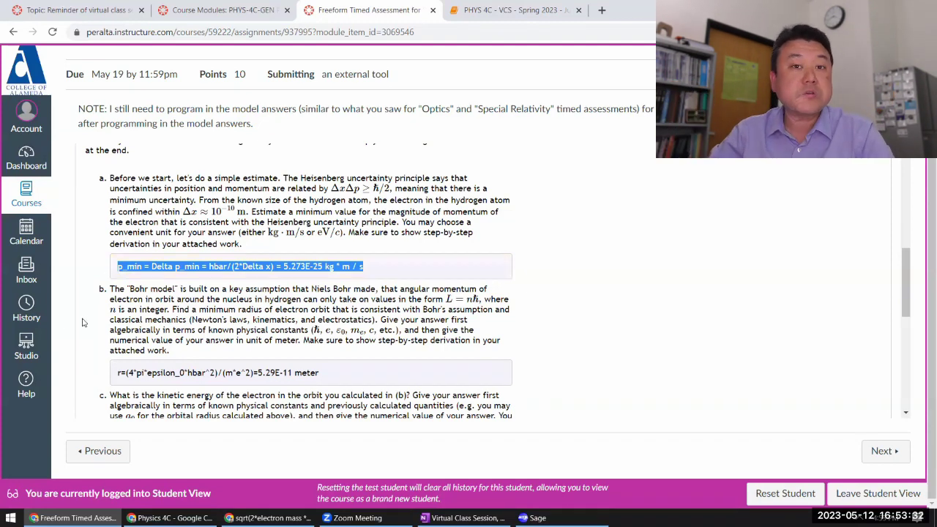
# - Reselect the whole part (a) answer line, then clear the highlight
pyautogui.scroll(-8, 193, 274)
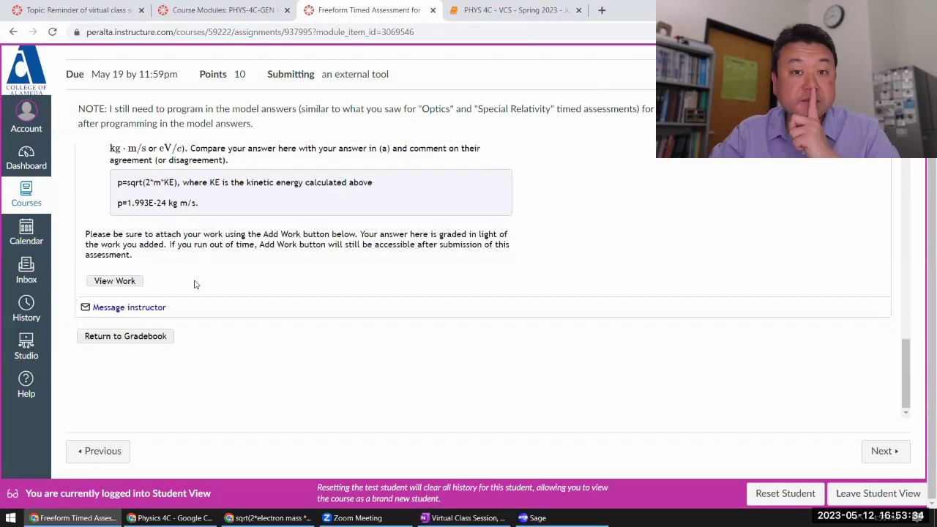
pyautogui.scroll(10, 177, 202)
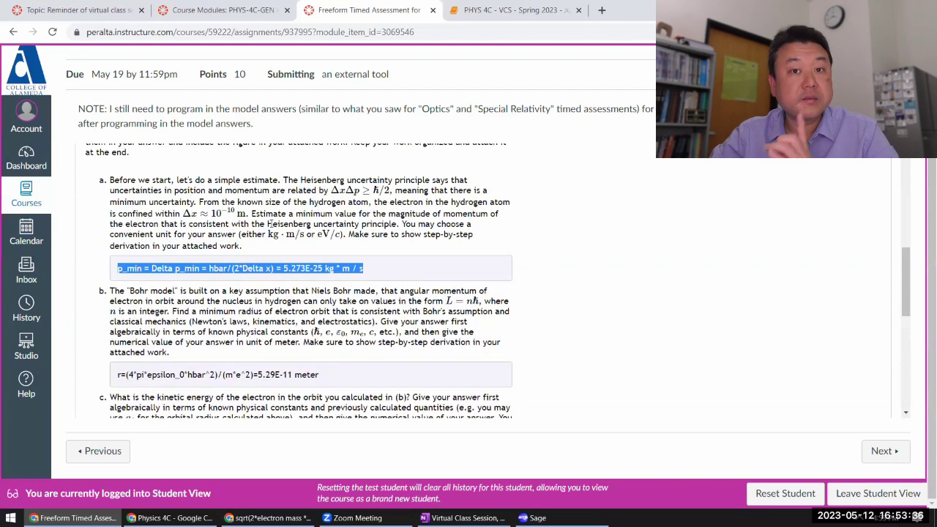
pyautogui.moveTo(377, 270); pyautogui.dragTo(115, 277)
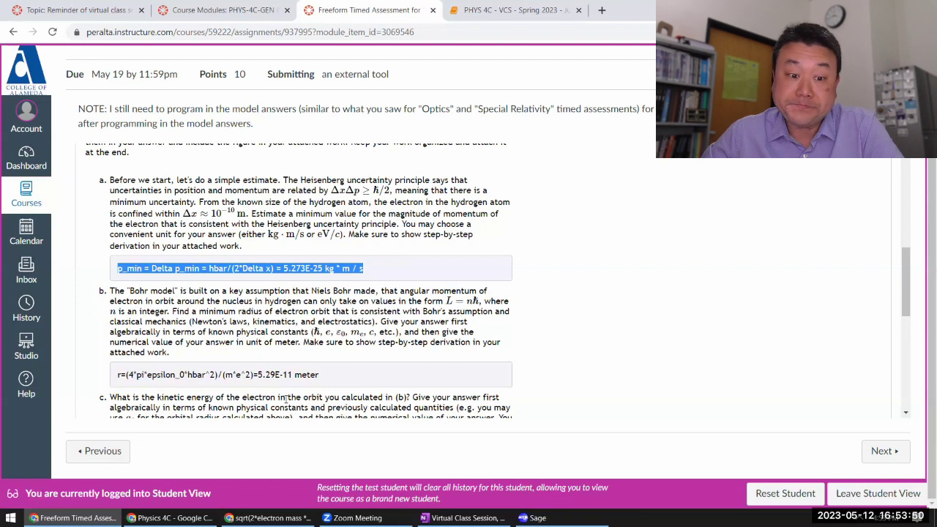
pyautogui.click(306, 339)
pyautogui.scroll(-10, 306, 337)
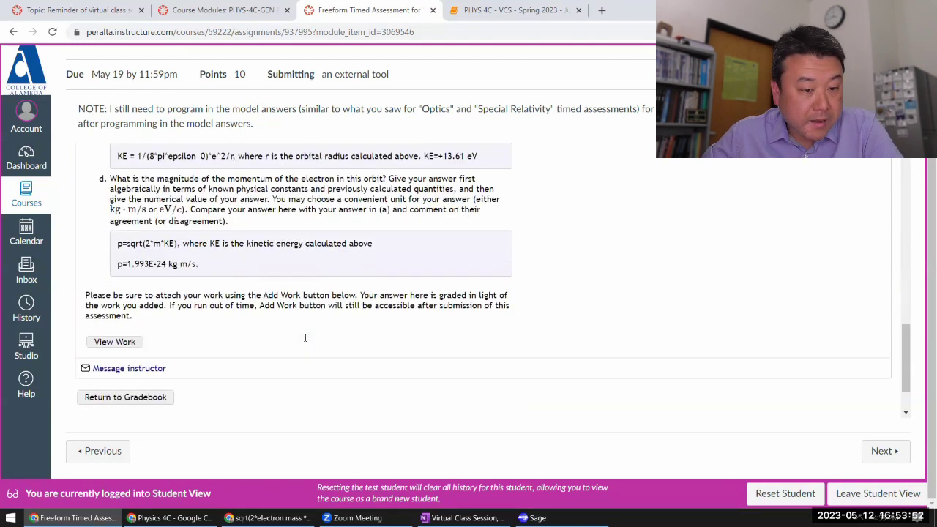
pyautogui.scroll(1, 489, 391)
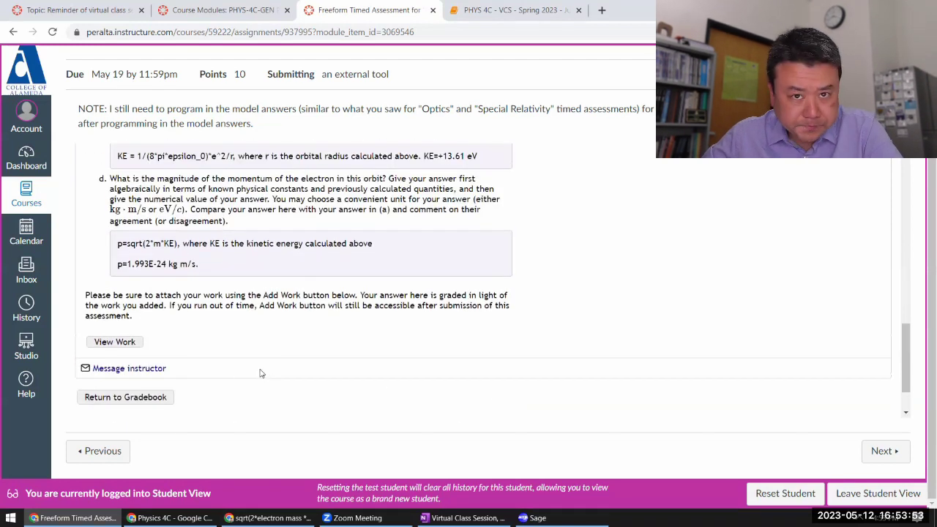
# - Return to the gradebook review and scroll through the attempt's answers
pyautogui.click(136, 403)
pyautogui.scroll(-10, 329, 359)
pyautogui.scroll(-5, 340, 355)
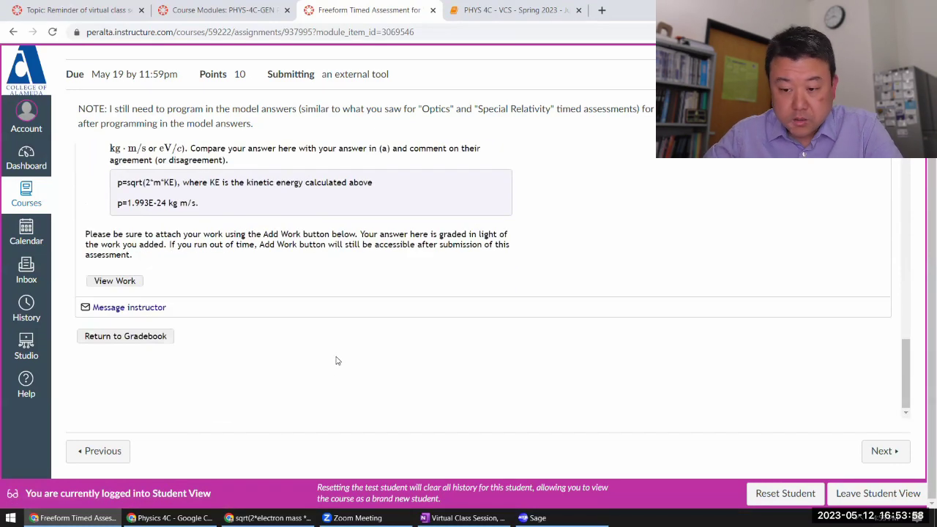
pyautogui.scroll(6, 348, 381)
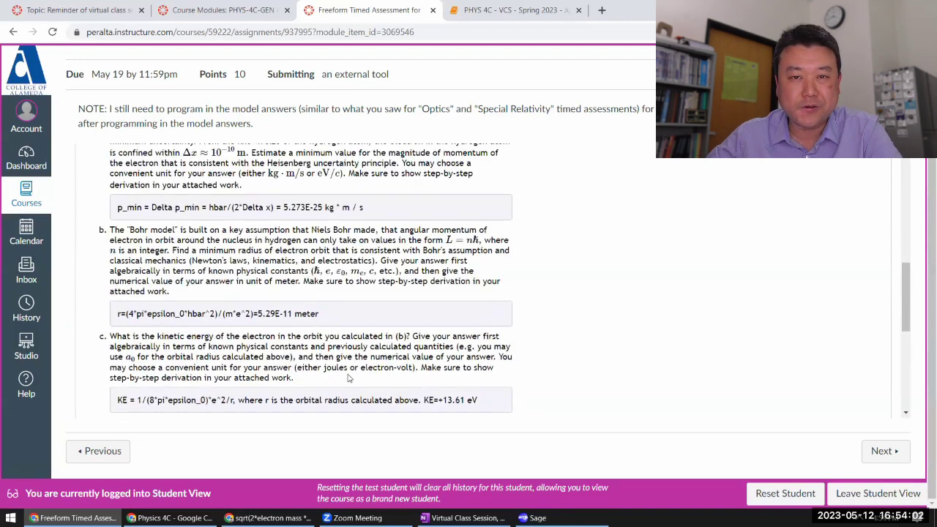
pyautogui.scroll(6, 349, 378)
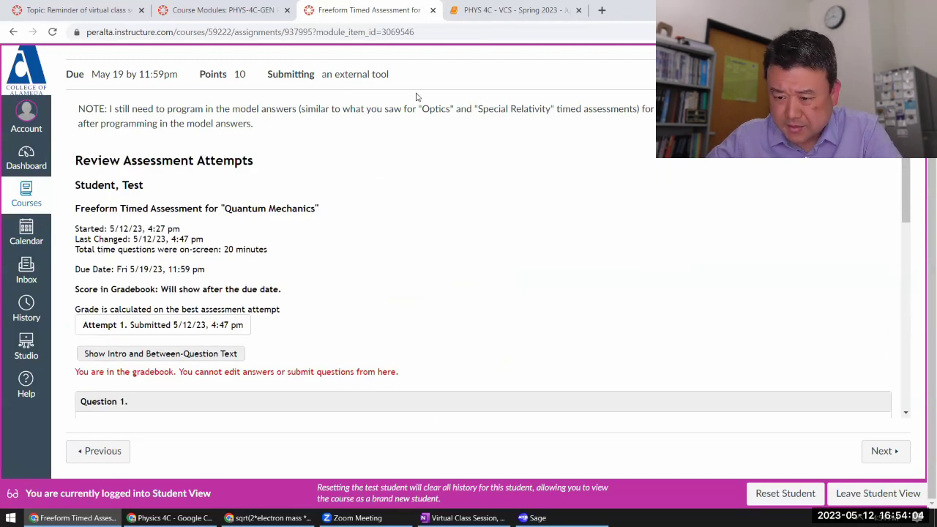
# - Close the freeform assessment and Jupyter tabs and open Multiple-Choice in a new tab
pyautogui.hotkey('ctrl', 'w')
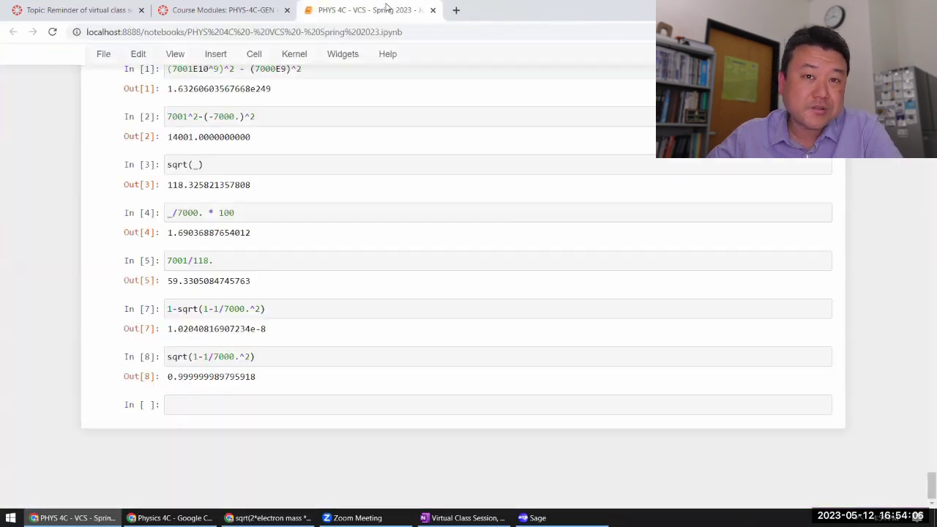
pyautogui.hotkey('ctrl', 'w')
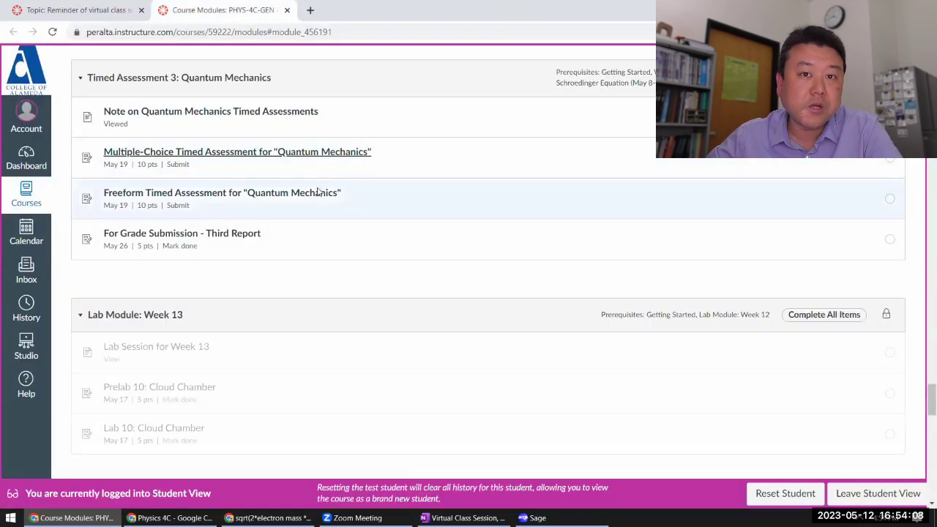
pyautogui.keyDown('ctrl'); pyautogui.click(229, 152); pyautogui.keyUp('ctrl')
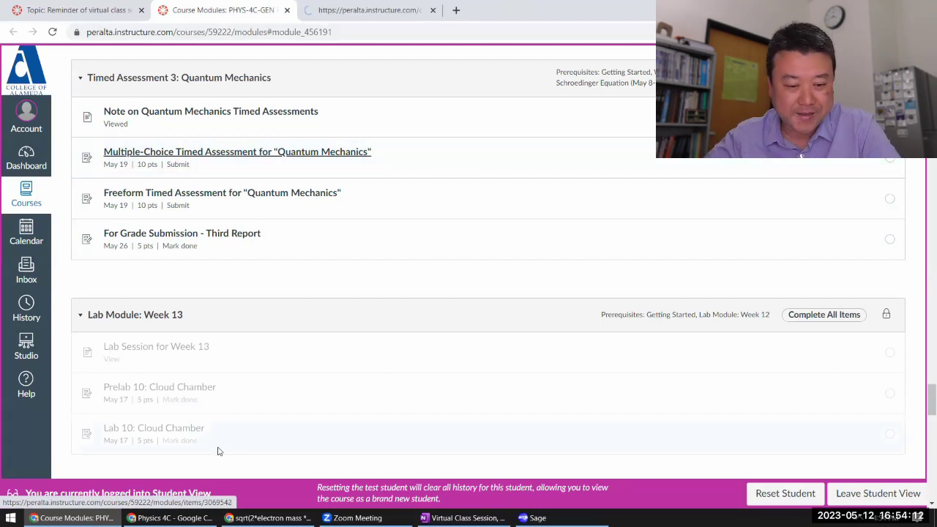
# - Close ChatGPT and the extra Wolfram Alpha tab, clearing the previous Wolfram expression
pyautogui.click(268, 518)
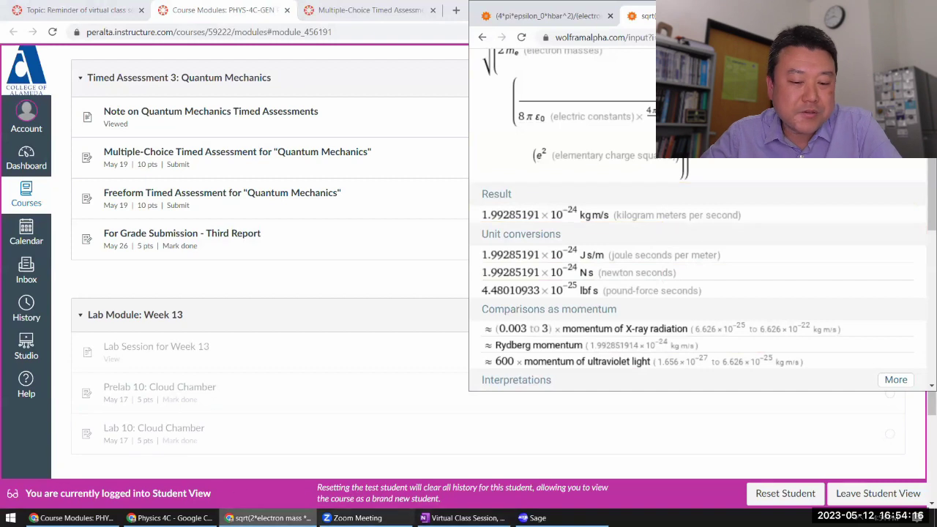
pyautogui.click(172, 518)
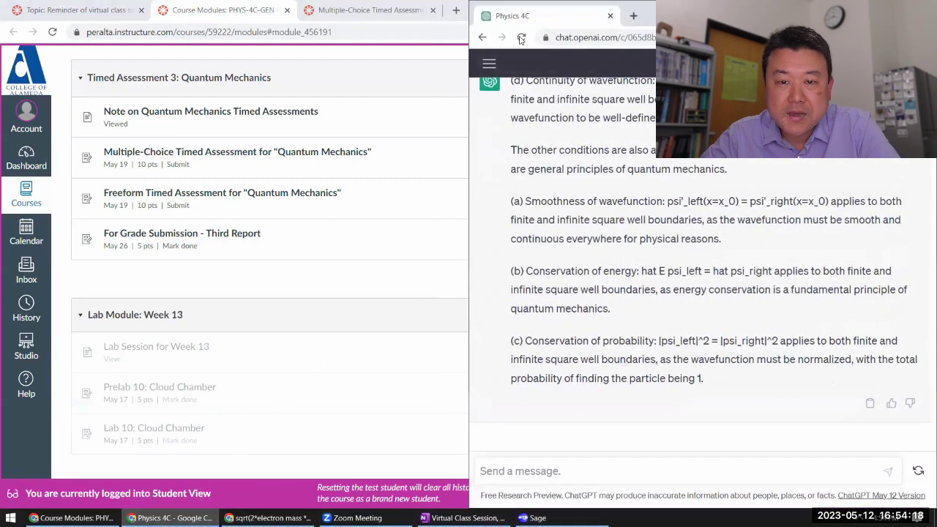
pyautogui.hotkey('ctrl', 'w')
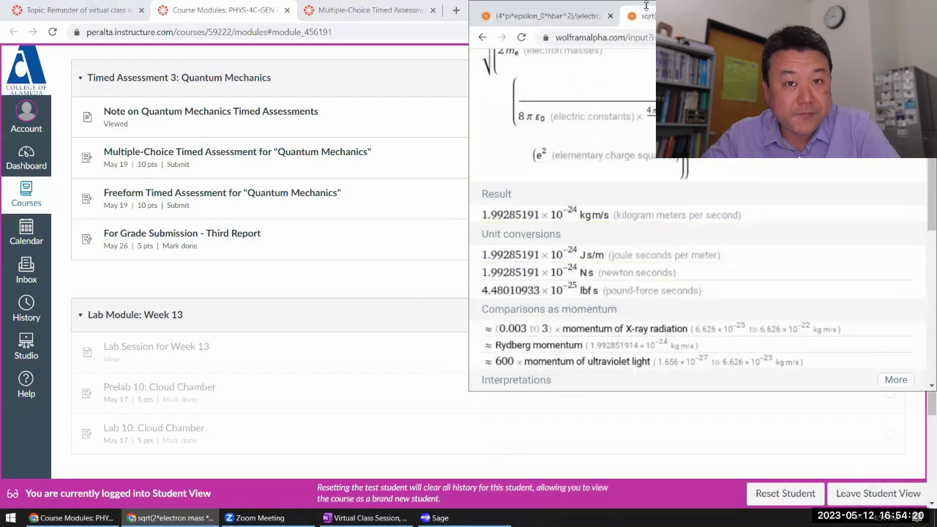
pyautogui.hotkey('ctrl', 'w')
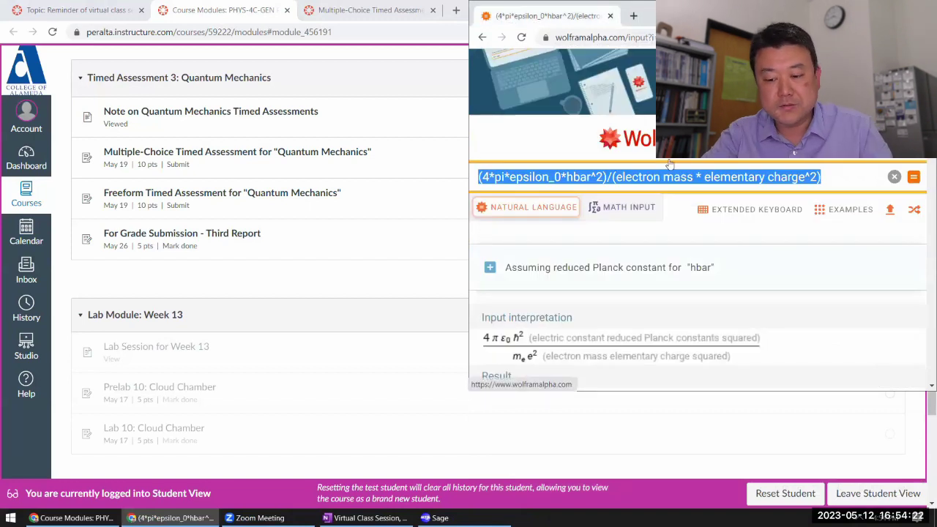
pyautogui.press('BackSpace')
# - Snap the Multiple-Choice assessment page to the left half and Wolfram Alpha to the right half
pyautogui.click(333, 10)
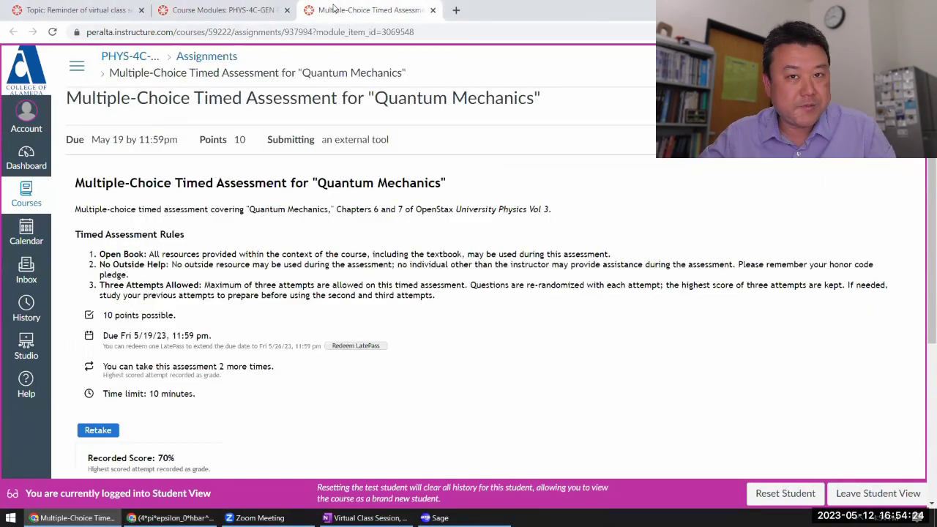
pyautogui.press('super+Left')
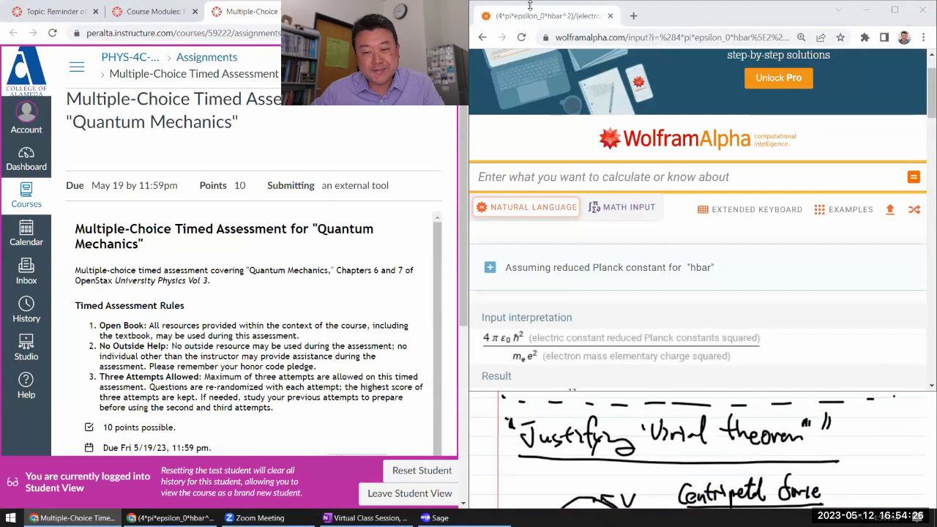
pyautogui.press('super+Down')
pyautogui.press('super+Right')
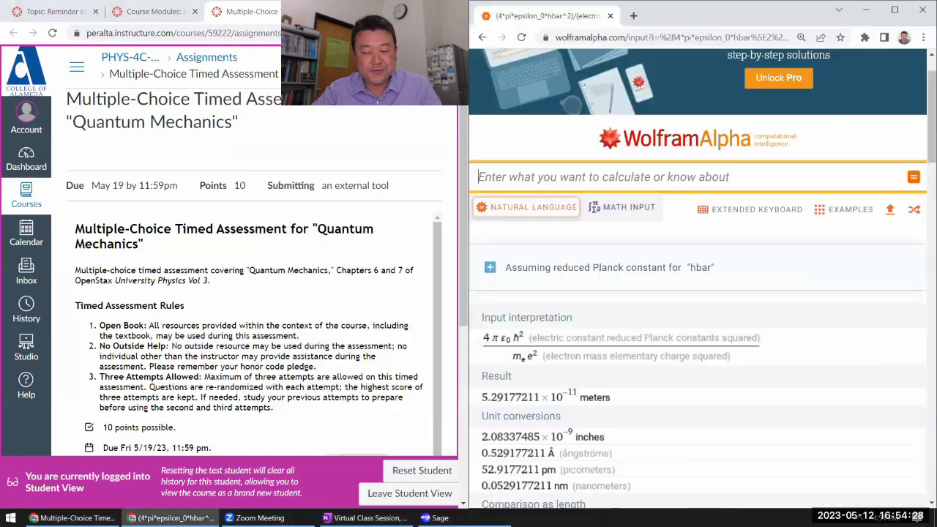
# - Retake the assessment, confirming the timed attempt, and bring up Questions 1 and 2
pyautogui.scroll(-5, 370, 209)
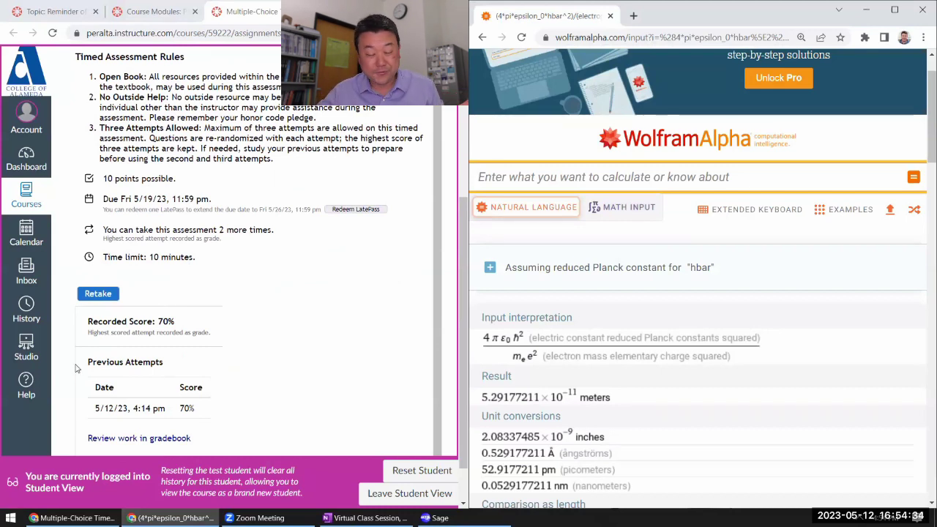
pyautogui.click(89, 294)
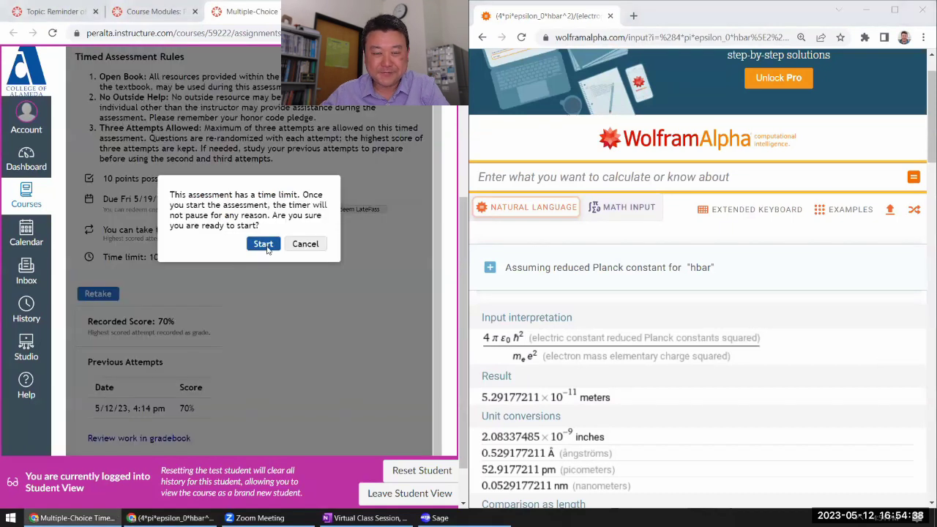
pyautogui.click(262, 244)
pyautogui.scroll(-1, 431, 217)
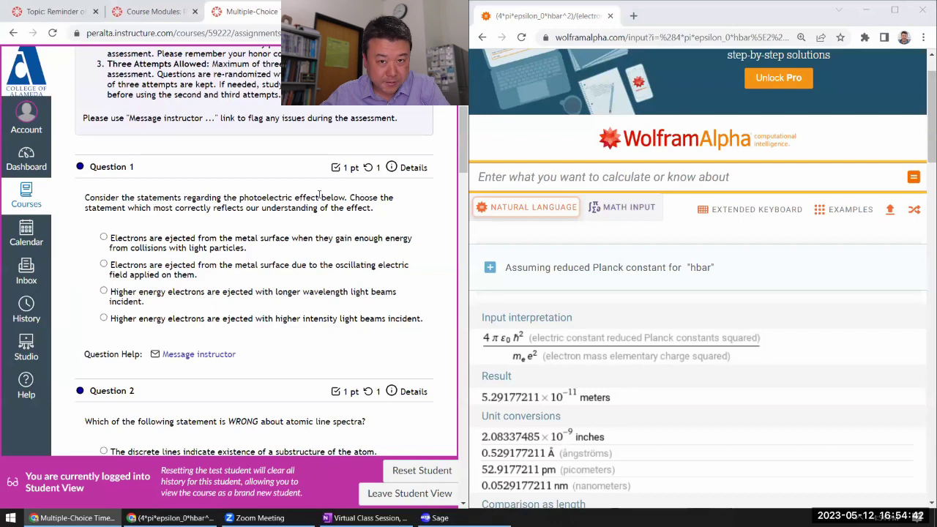
# - Pick the first option for Question 1, the fourth for Question 2, and the photons option for Question 3
pyautogui.moveTo(165, 211); pyautogui.dragTo(207, 211)
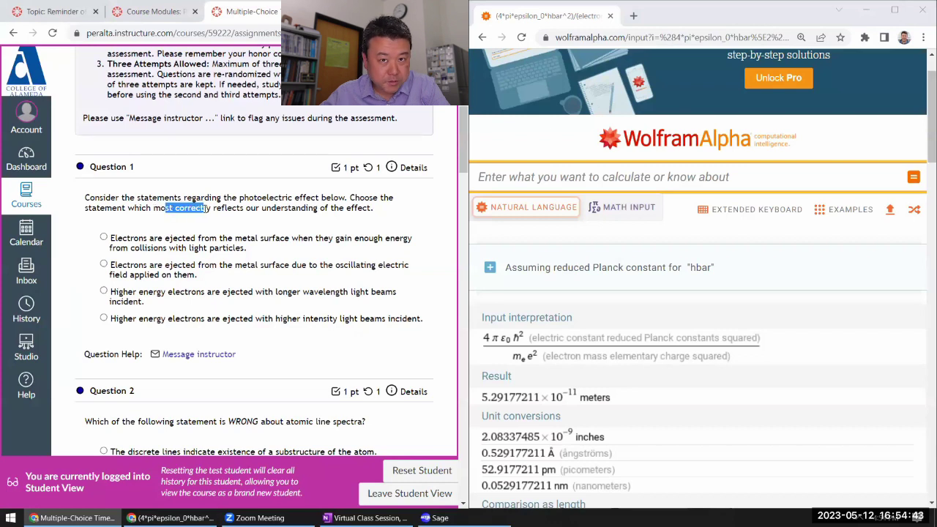
pyautogui.click(104, 238)
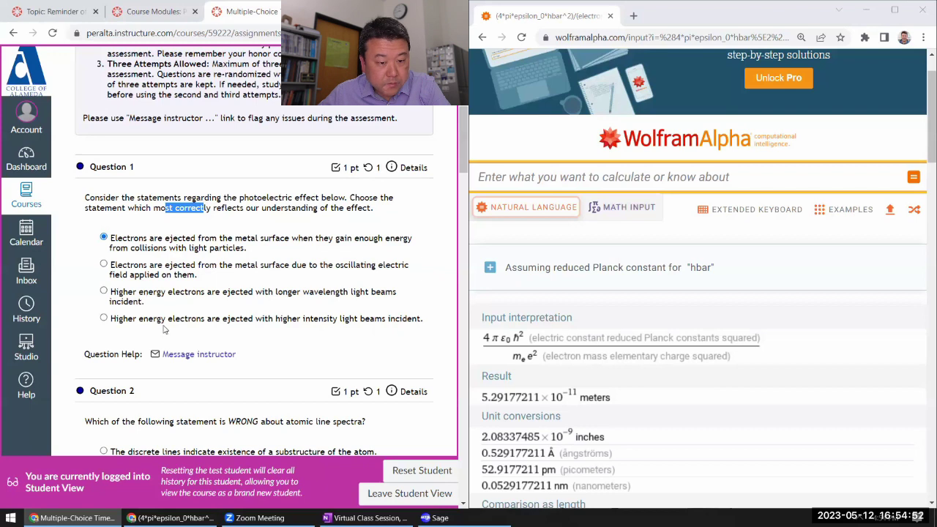
pyautogui.scroll(-3, 212, 338)
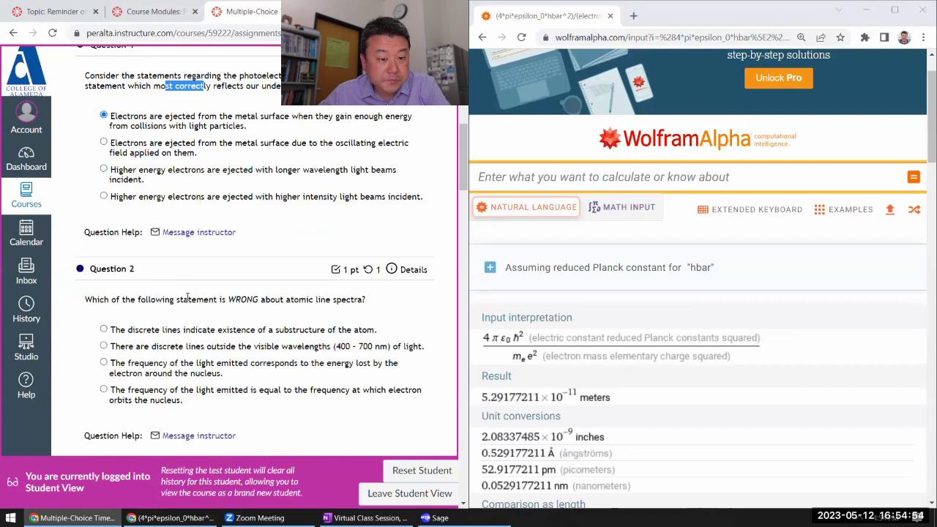
pyautogui.scroll(-3, 188, 297)
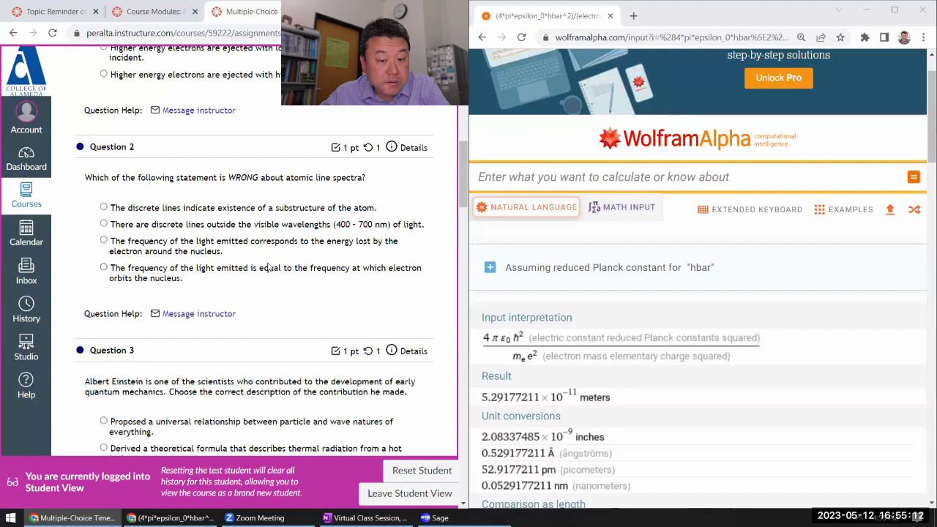
pyautogui.click(103, 268)
pyautogui.scroll(-3, 147, 274)
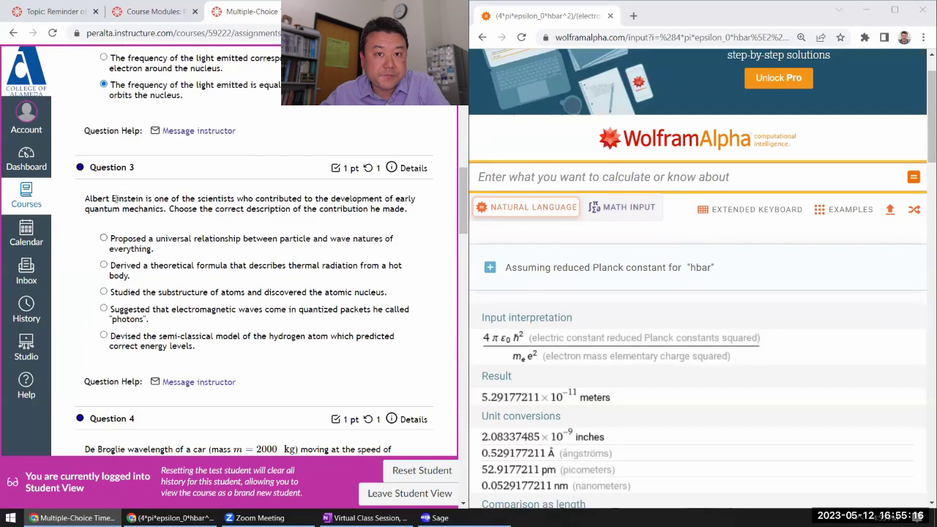
pyautogui.scroll(-1, 108, 196)
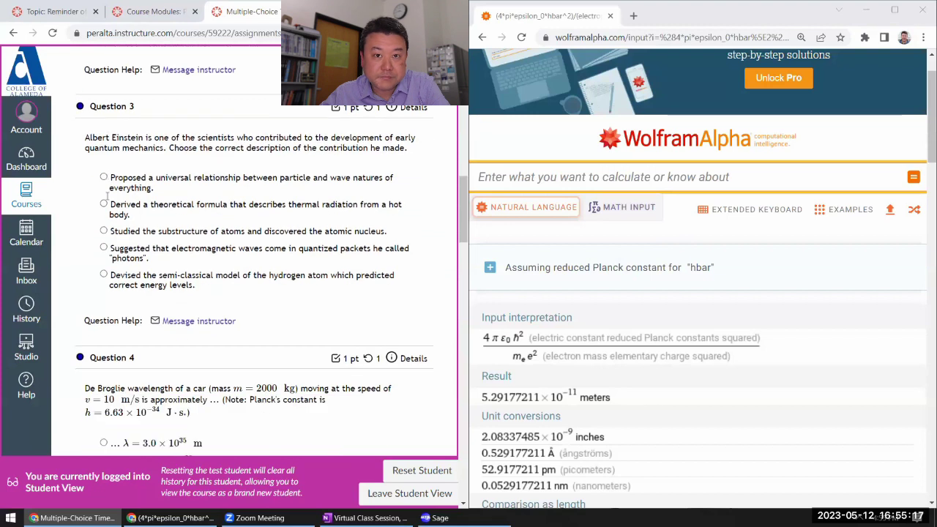
pyautogui.click(104, 249)
pyautogui.scroll(-1, 166, 286)
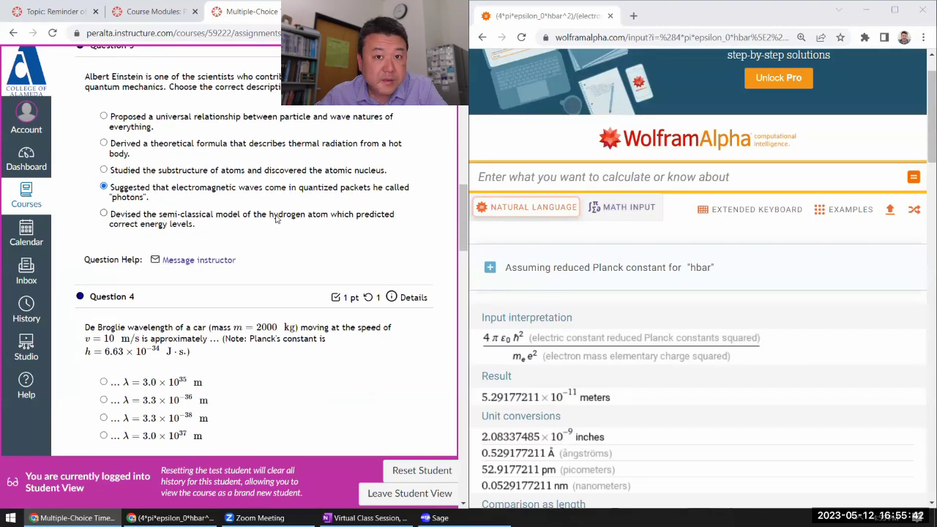
pyautogui.scroll(-2, 179, 247)
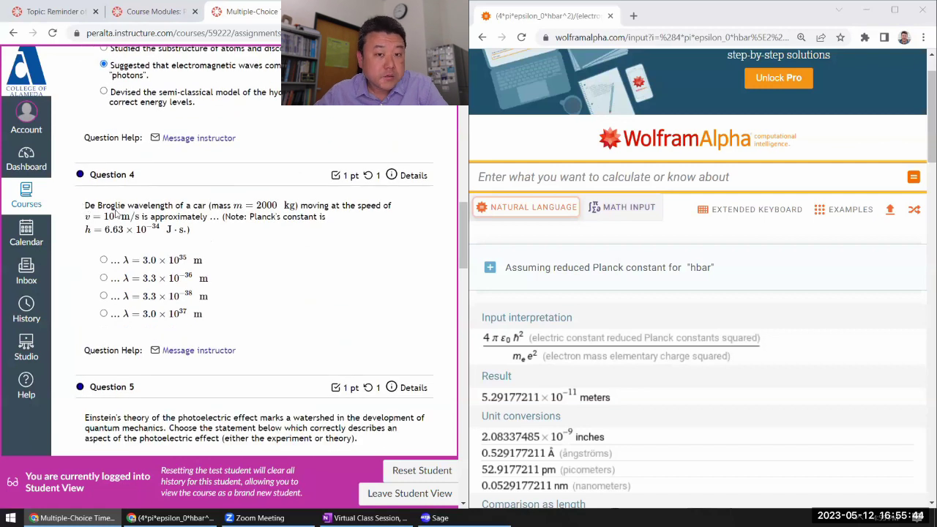
# - Evaluate planck's constant/(2000 kg*10 m/s) in Wolfram Alpha, getting about 3.313×10^-38 m
pyautogui.click(604, 173)
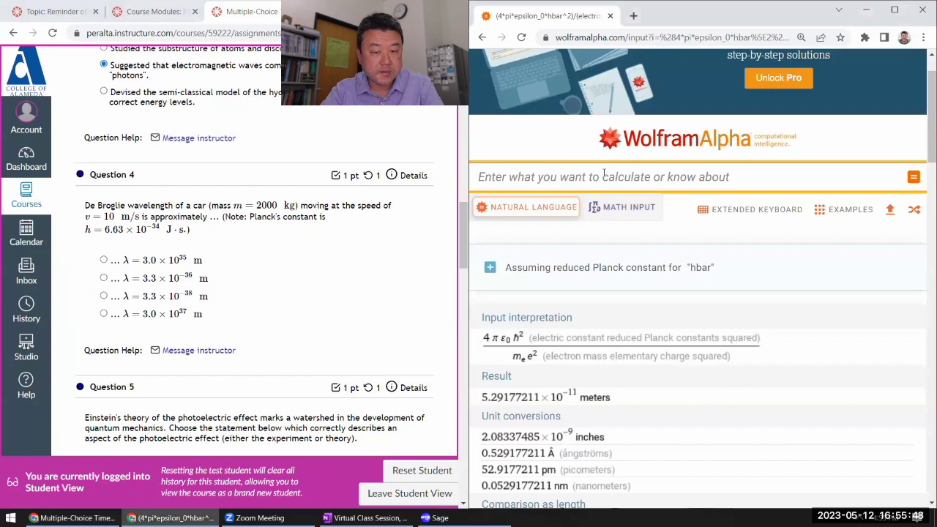
pyautogui.write('lambda = ')
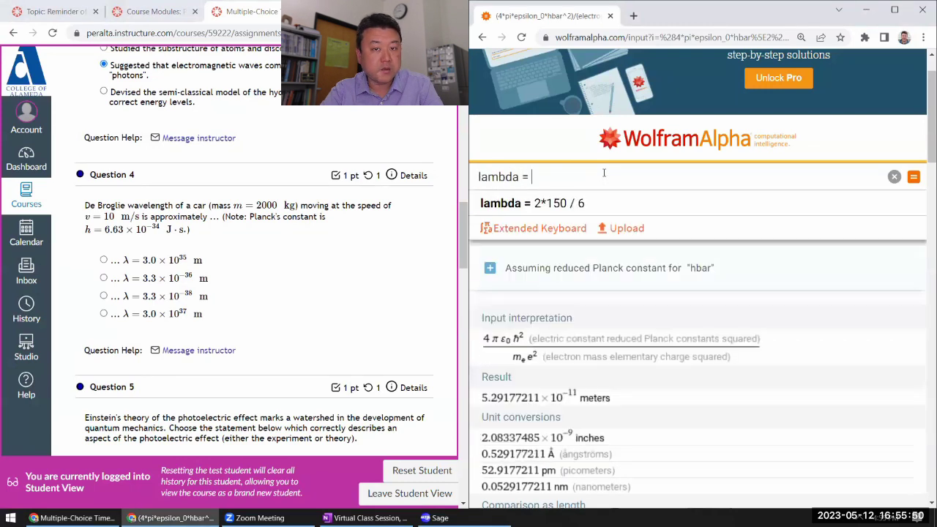
pyautogui.write('h')
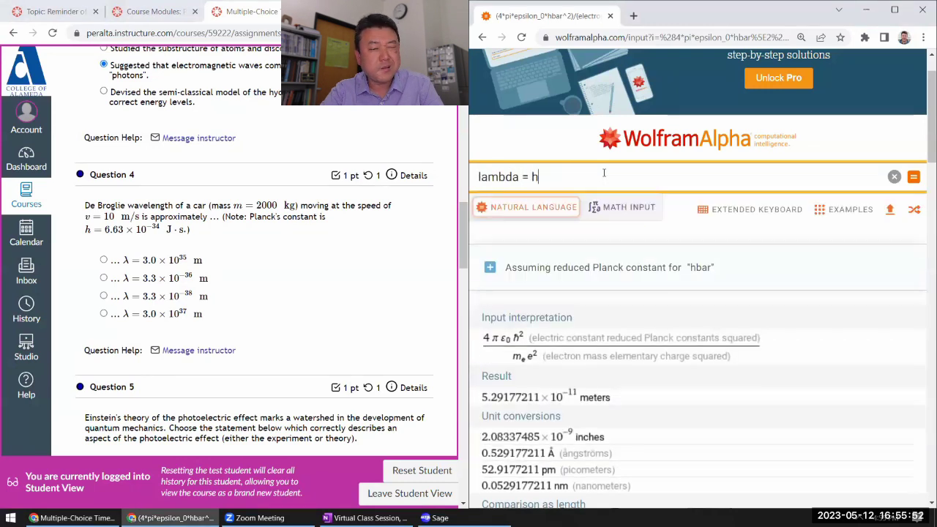
pyautogui.write('/pu')
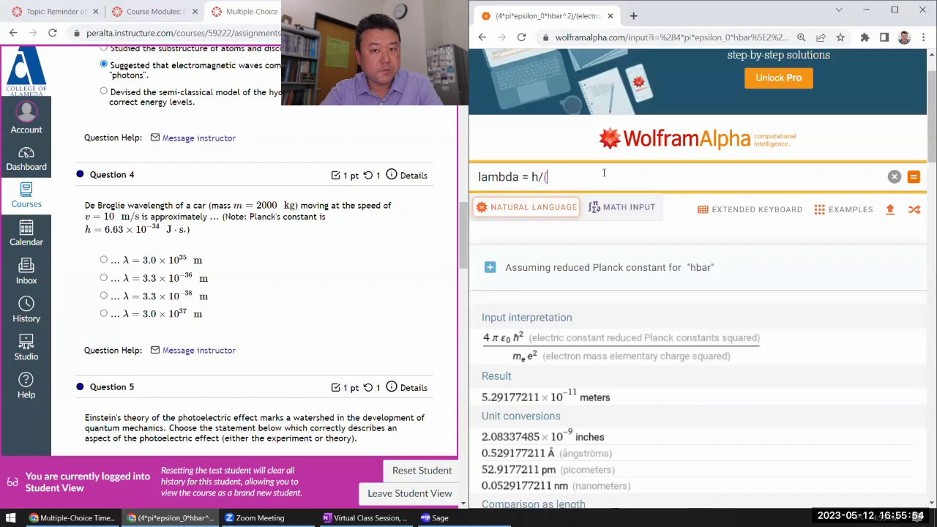
pyautogui.write('m*velocity)')
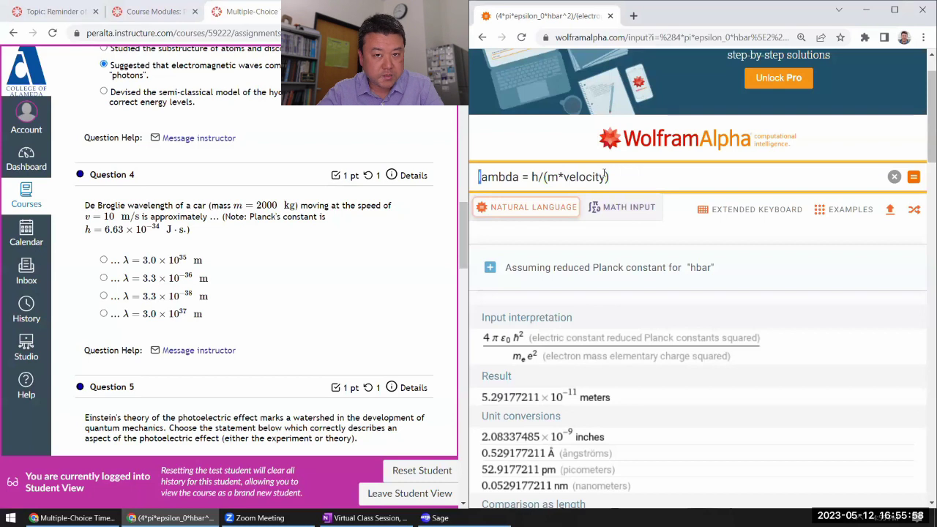
pyautogui.hotkey('ctrl', 'shift', 'Right')
pyautogui.hotkey('ctrl', 'shift', 'Right')
pyautogui.hotkey('ctrl', 'shift', 'Right')
pyautogui.write("planck's constant")
pyautogui.press('Right')
pyautogui.press('Right')
pyautogui.hotkey('shift', 'Right')
pyautogui.hotkey('shift', 'Right')
pyautogui.write('2000 kg*')
pyautogui.hotkey('shift', 'Right')
pyautogui.hotkey('shift', 'Right')
pyautogui.hotkey('shift', 'Right')
pyautogui.hotkey('shift', 'Right')
pyautogui.hotkey('shift', 'Right')
pyautogui.hotkey('shift', 'Right')
pyautogui.hotkey('shift', 'Right')
pyautogui.hotkey('shift', 'Right')
pyautogui.write('10 m/s')
pyautogui.press('Return')
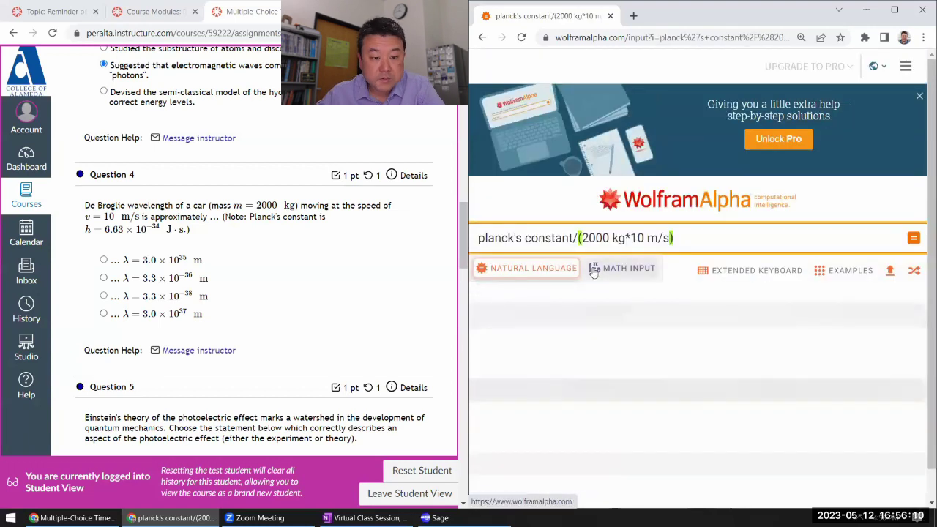
pyautogui.scroll(-3, 626, 331)
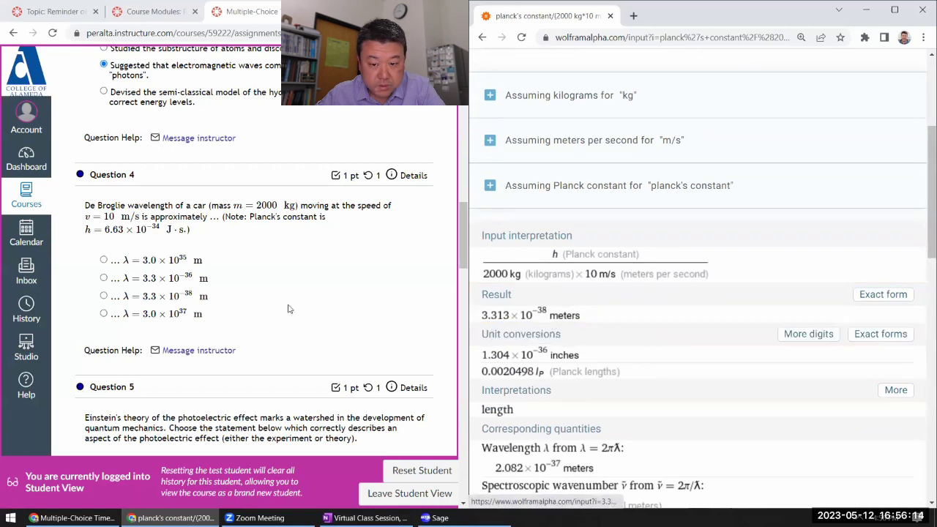
# - Mark λ = 3.3×10^-38 m for Question 4 and the fourth, high-frequency option for Question 5
pyautogui.click(104, 296)
pyautogui.scroll(-3, 183, 209)
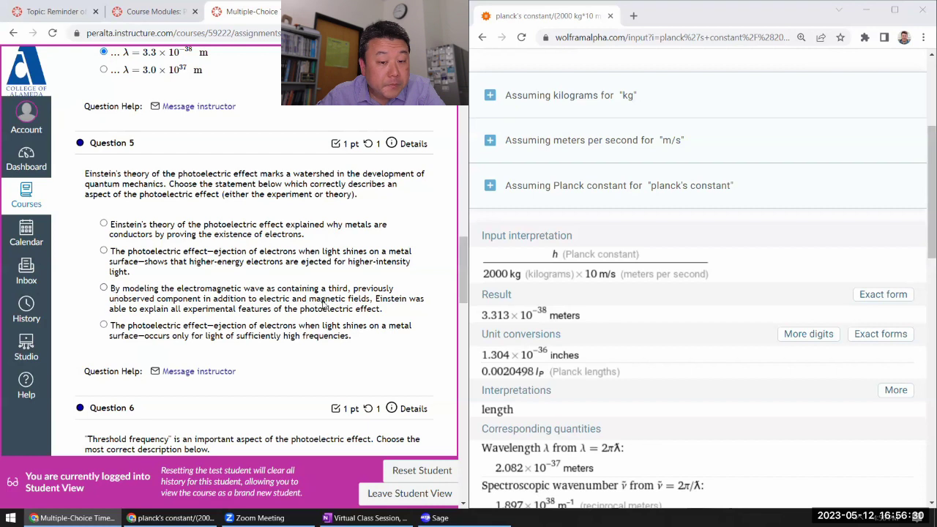
pyautogui.moveTo(319, 290); pyautogui.dragTo(350, 293)
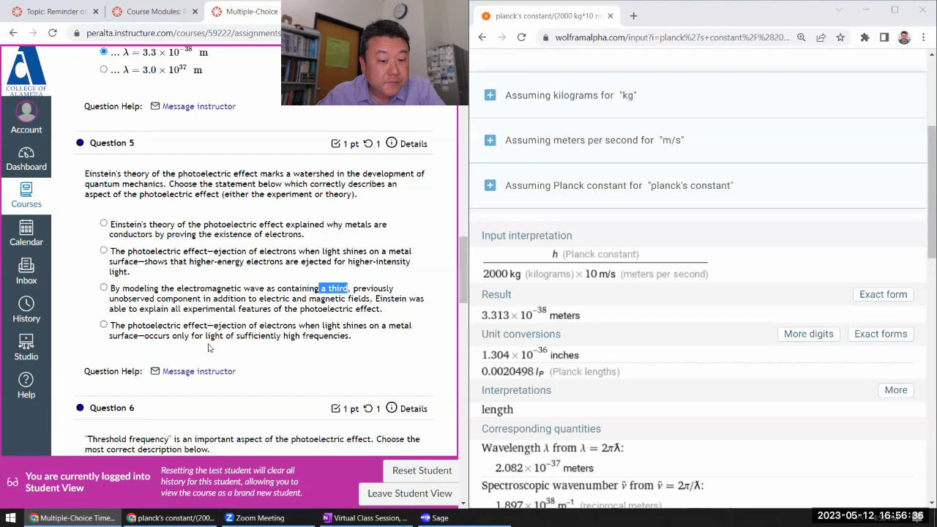
pyautogui.click(104, 326)
pyautogui.scroll(5, 295, 277)
pyautogui.scroll(2, 295, 277)
pyautogui.scroll(2, 254, 296)
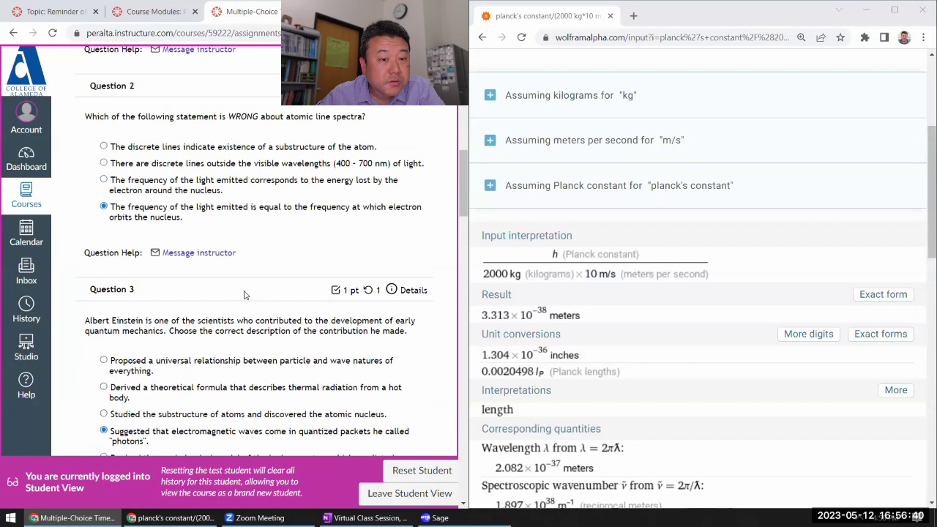
pyautogui.scroll(3, 218, 198)
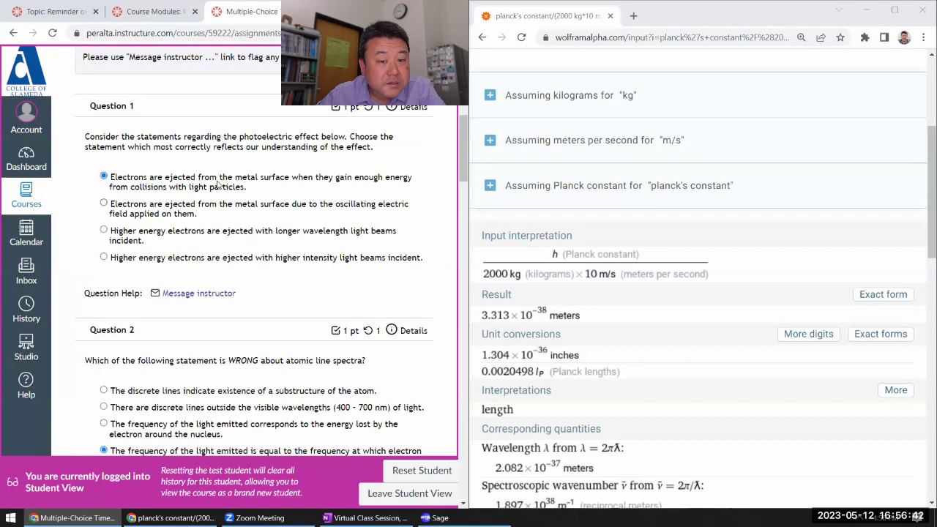
pyautogui.scroll(-12, 218, 180)
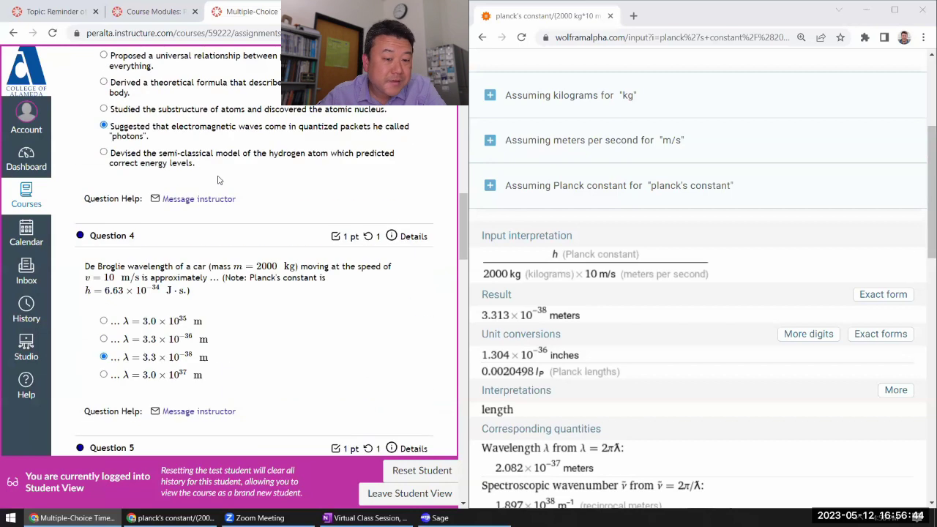
pyautogui.scroll(-4, 217, 180)
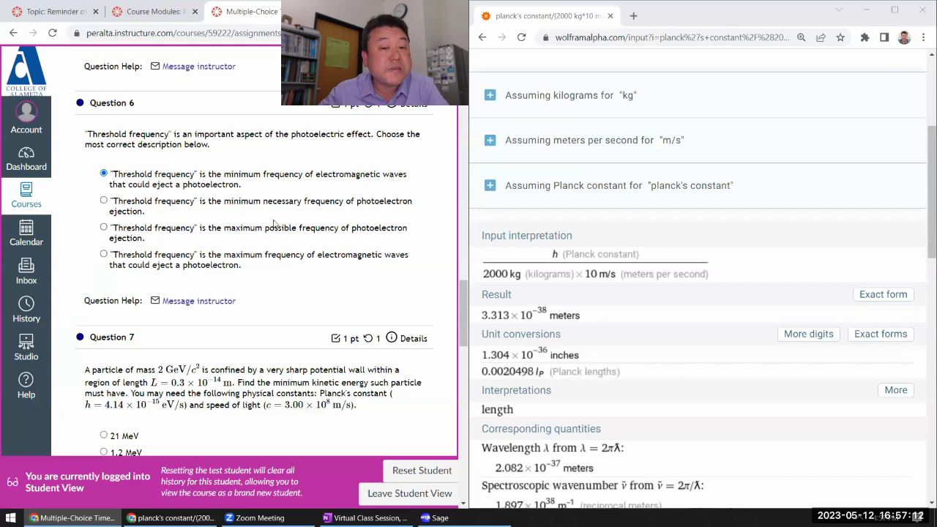
pyautogui.scroll(-2, 271, 232)
pyautogui.scroll(-2, 268, 233)
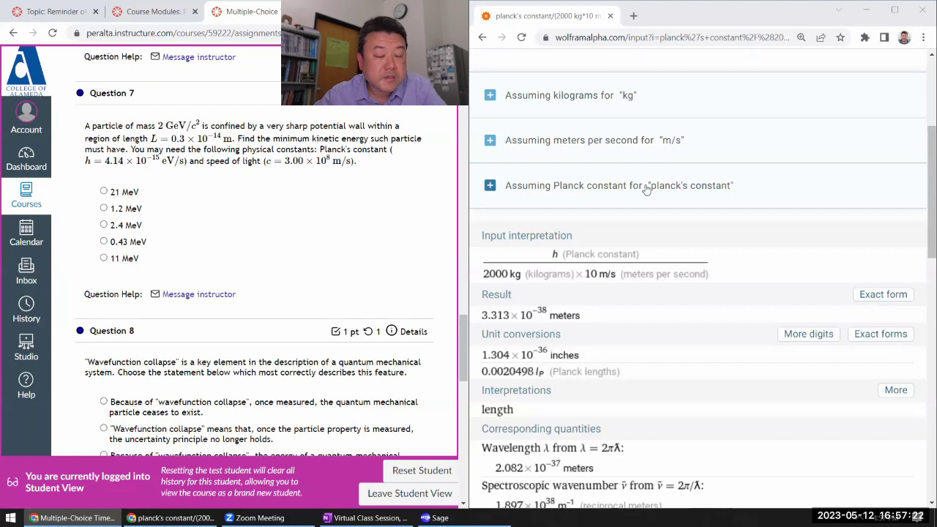
# - Replace the Wolfram Alpha query with the kinetic-energy formula (h/lambda)^2/(2m)
pyautogui.scroll(3, 548, 183)
pyautogui.click(555, 188)
pyautogui.tripleClick(556, 188)
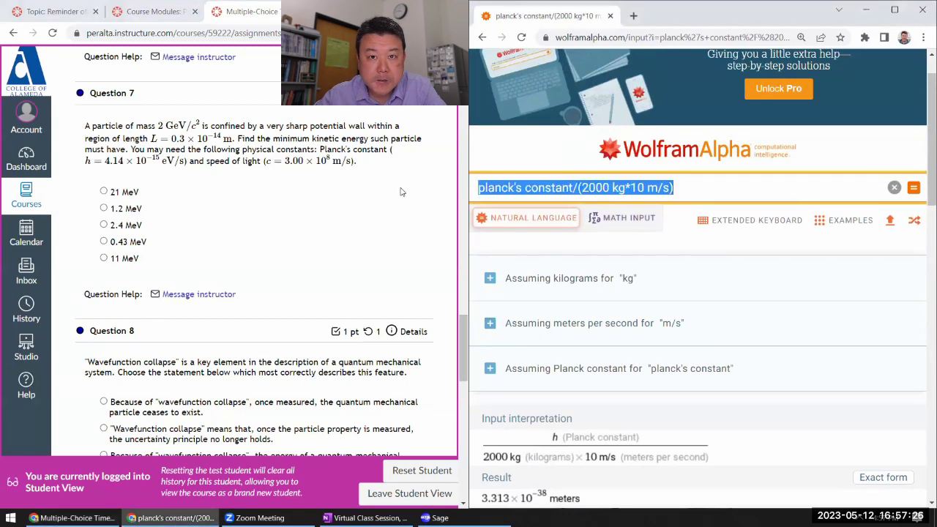
pyautogui.press('BackSpace')
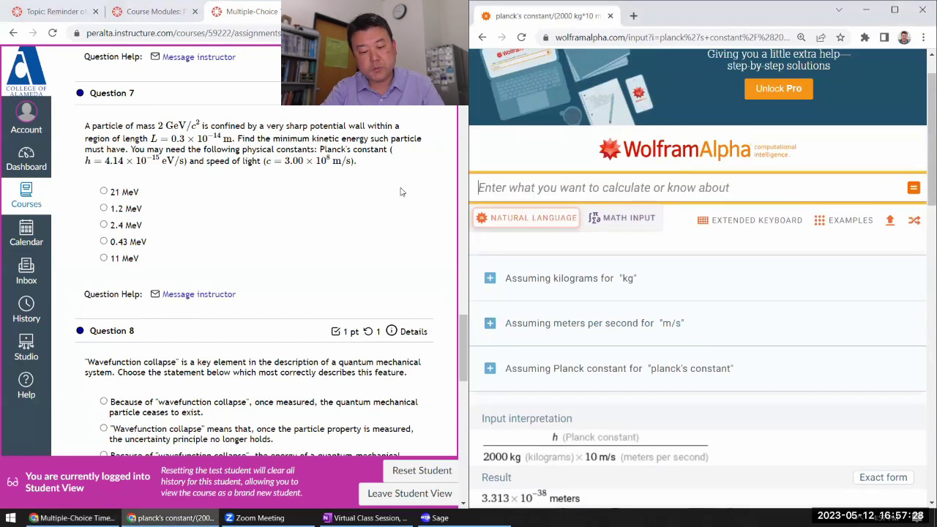
pyautogui.write('p^2')
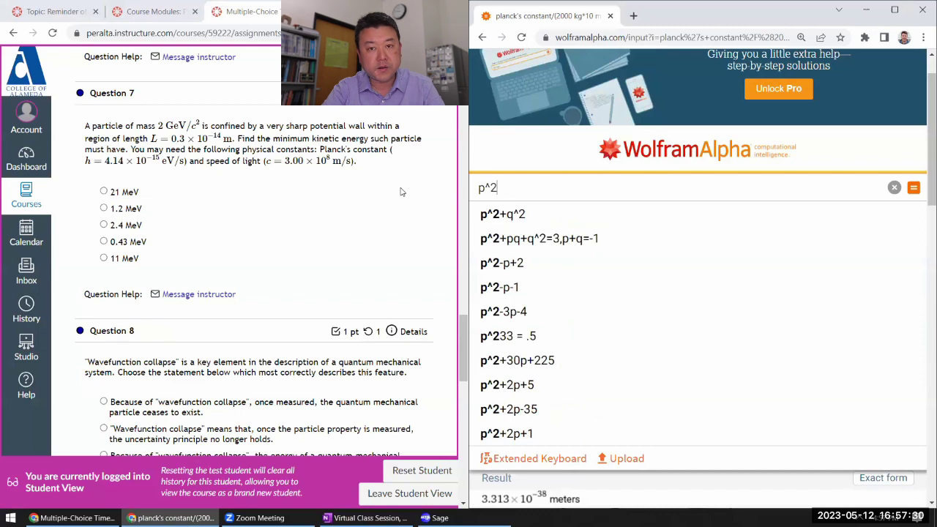
pyautogui.write('/(2m)')
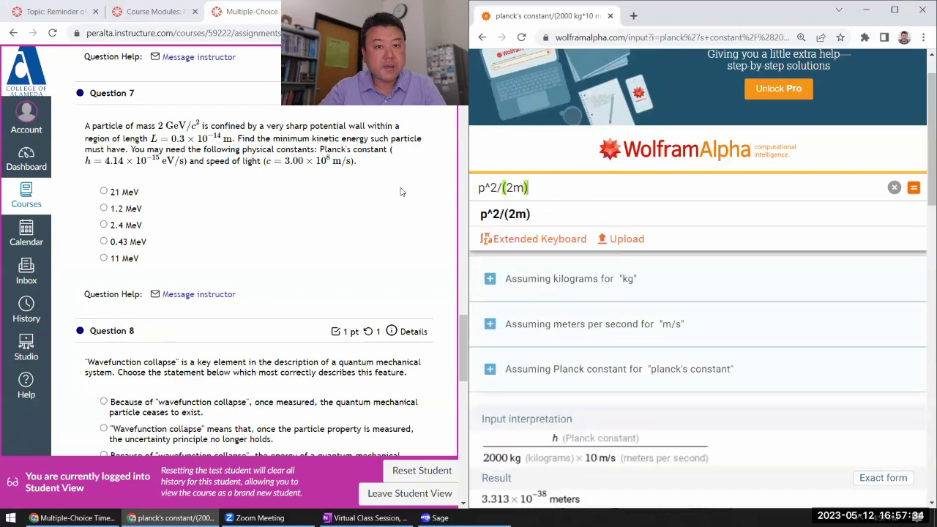
pyautogui.press('Home')
pyautogui.press('Right')
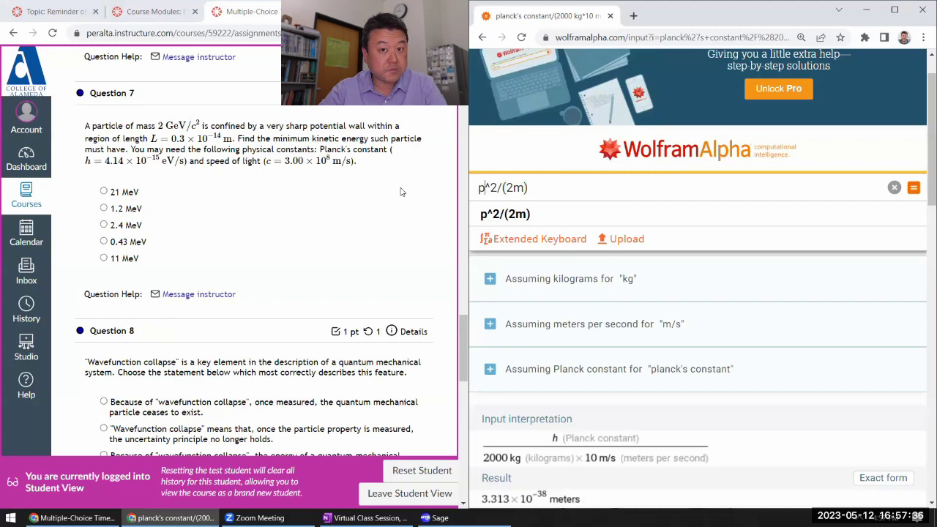
pyautogui.hotkey('shift', 'Left')
pyautogui.write('(h/')
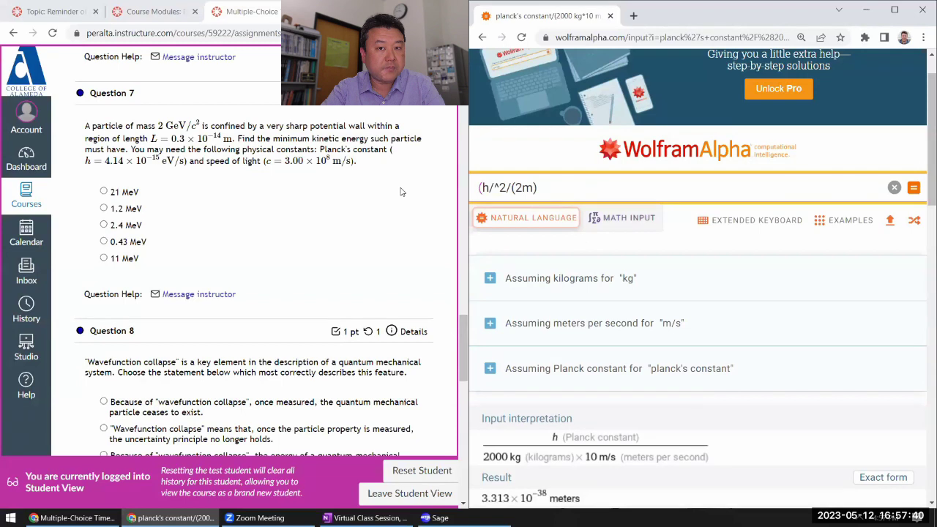
pyautogui.write('lambda)')
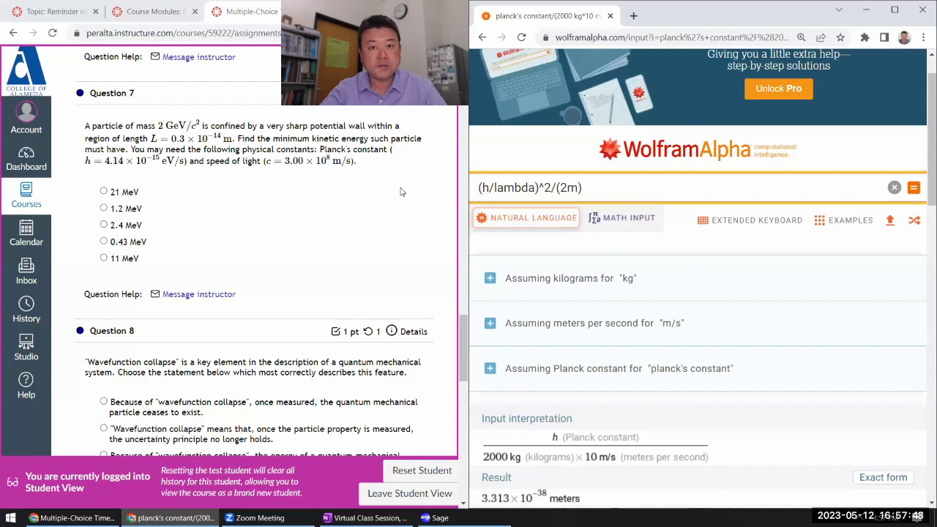
# - Substitute Planck's constant, L = 0.3E-14 m and mass 2 GeV/c^2, and compute 10.68 MeV
pyautogui.hotkey('shift', 'Left')
pyautogui.hotkey('shift', 'Left')
pyautogui.hotkey('shift', 'Left')
pyautogui.hotkey('shift', 'Left')
pyautogui.hotkey('shift', 'Left')
pyautogui.hotkey('shift', 'Left')
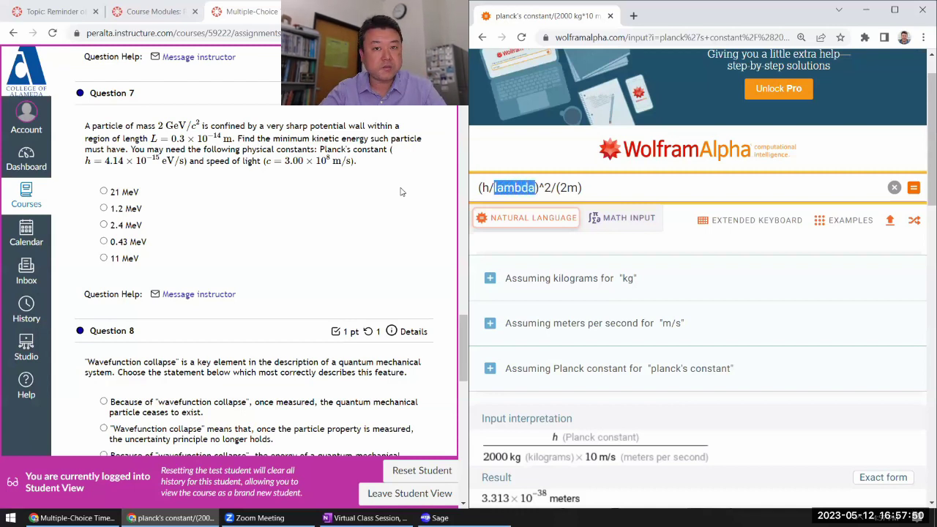
pyautogui.write('(2*L)')
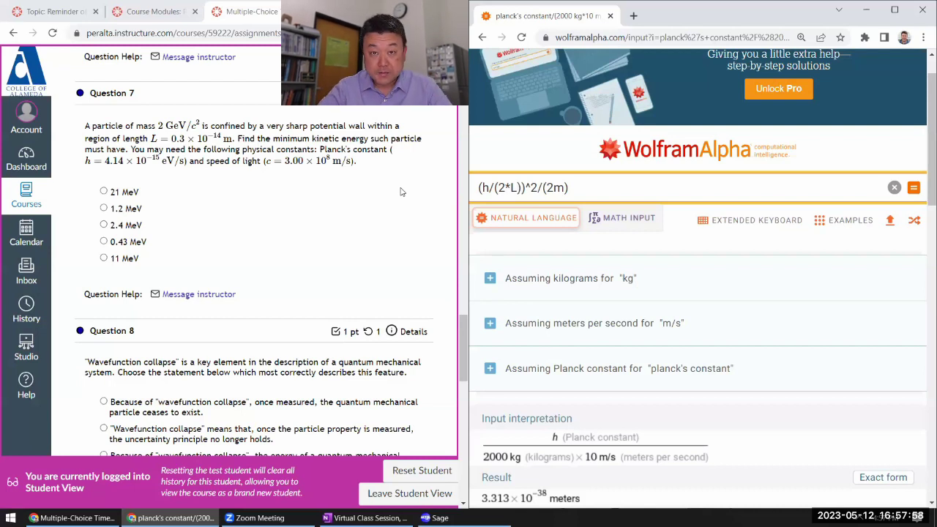
pyautogui.press('BackSpace')
pyautogui.write("planck's constant")
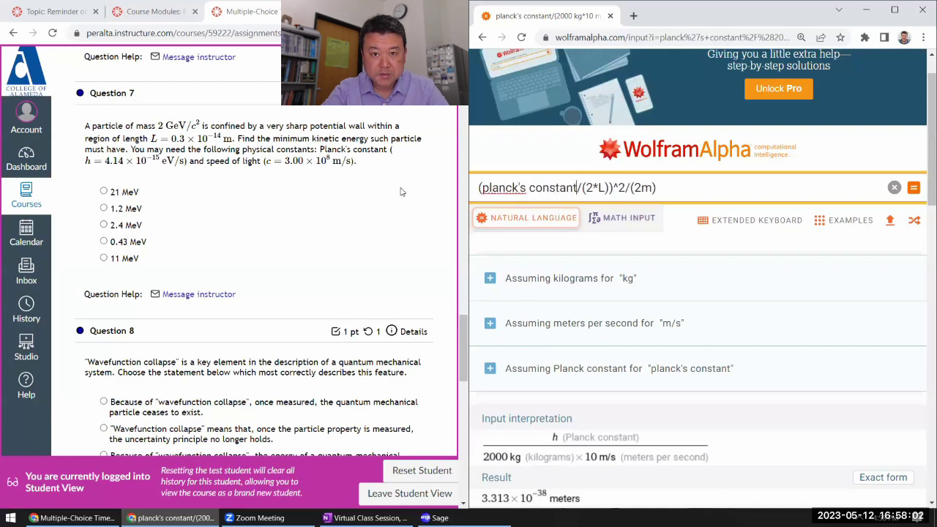
pyautogui.press('Right')
pyautogui.press('Right')
pyautogui.press('Right')
pyautogui.press('Right')
pyautogui.hotkey('shift', 'Right')
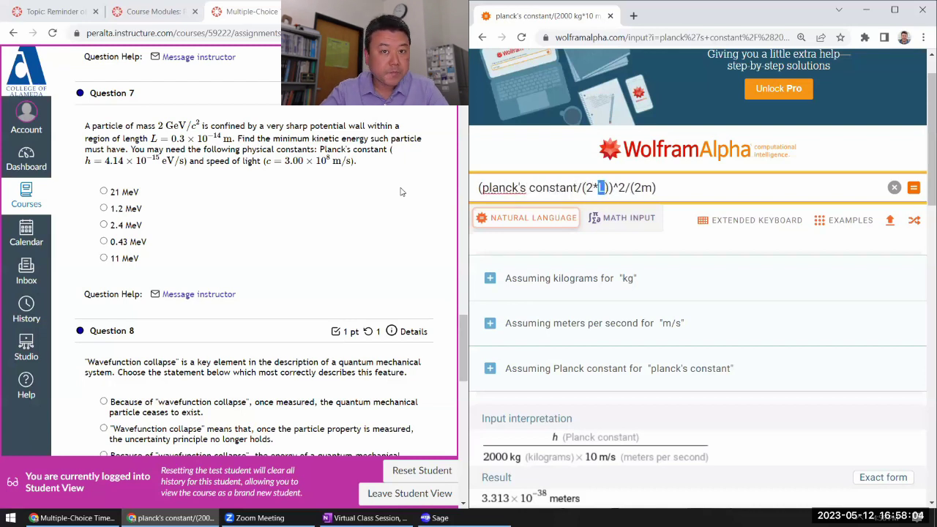
pyautogui.write('0.3E-14')
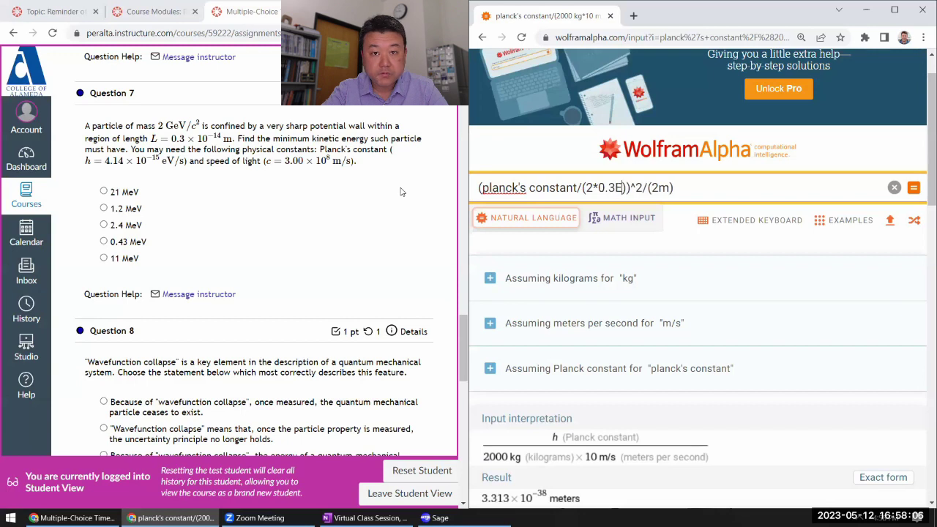
pyautogui.write(' m')
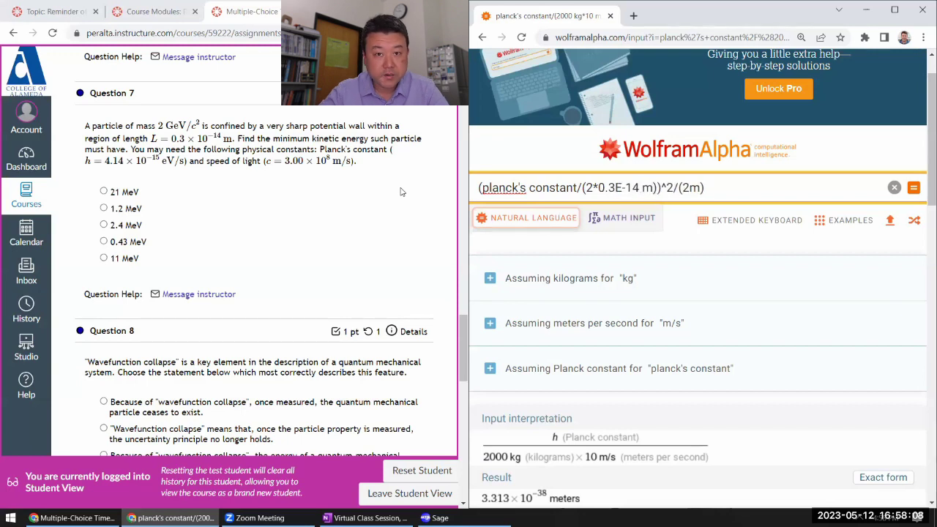
pyautogui.press('Right')
pyautogui.press('Right')
pyautogui.press('Right')
pyautogui.press('Right')
pyautogui.press('Right')
pyautogui.press('Right')
pyautogui.press('Right')
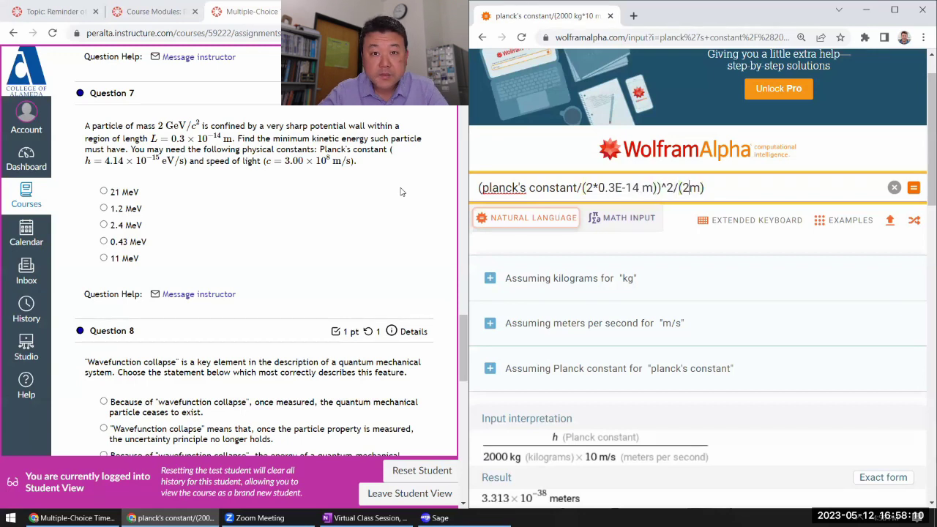
pyautogui.press('Delete')
pyautogui.write('(2')
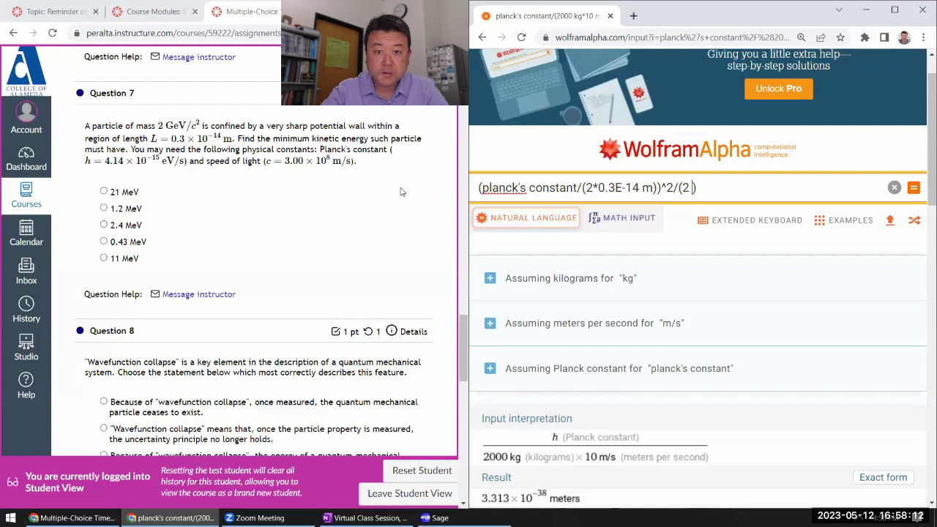
pyautogui.write(' GeV/c^')
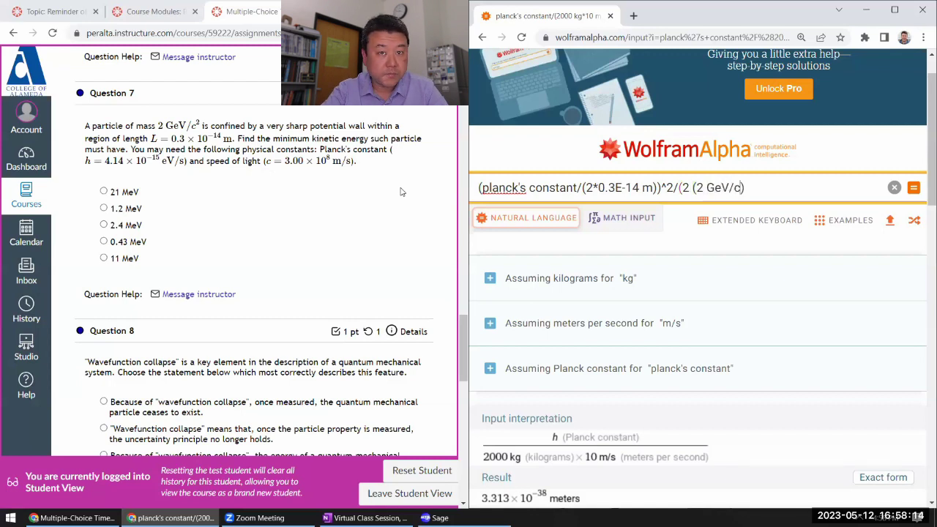
pyautogui.write('2)')
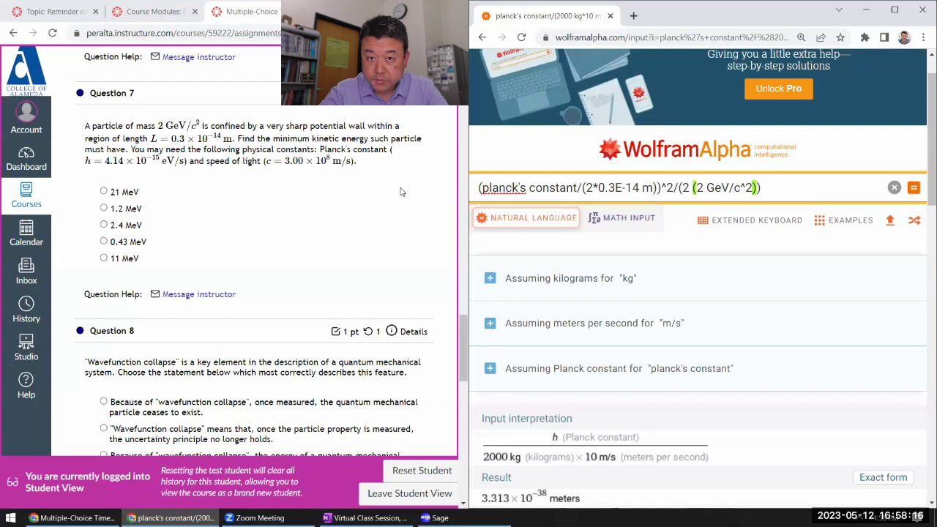
pyautogui.press('End')
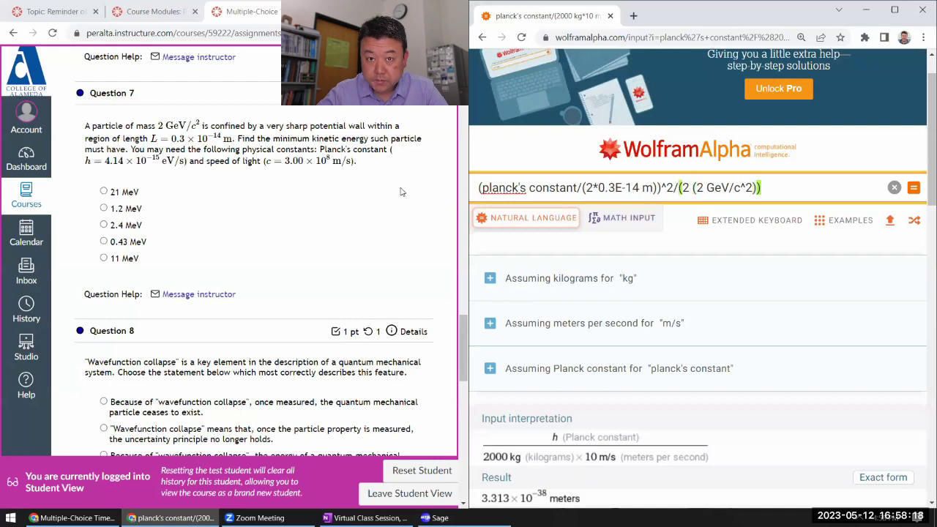
pyautogui.press('Return')
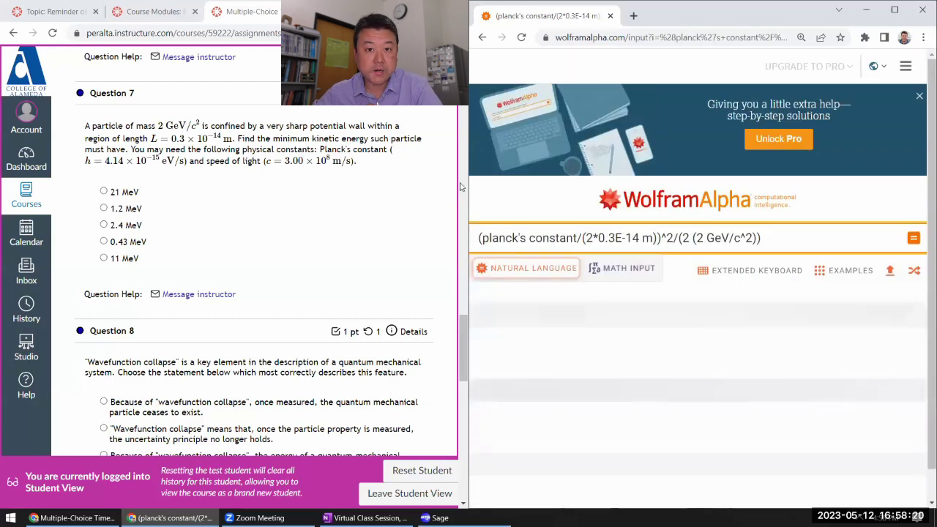
# - Answer Question 7 with 11 MeV
pyautogui.scroll(-3, 708, 291)
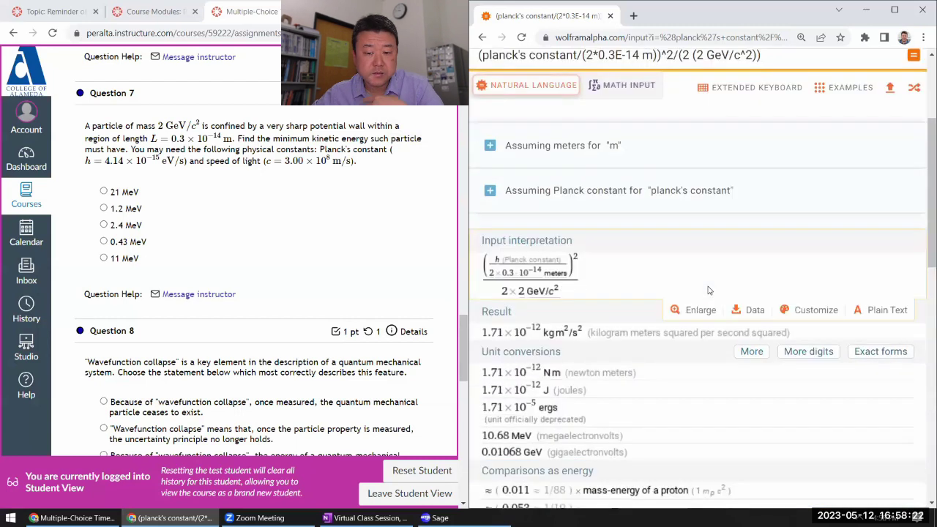
pyautogui.scroll(-3, 708, 290)
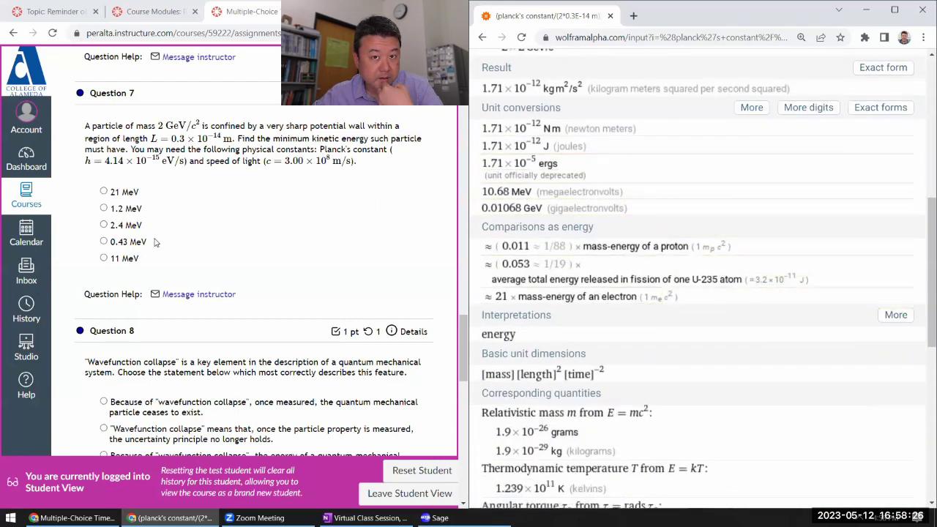
pyautogui.click(104, 257)
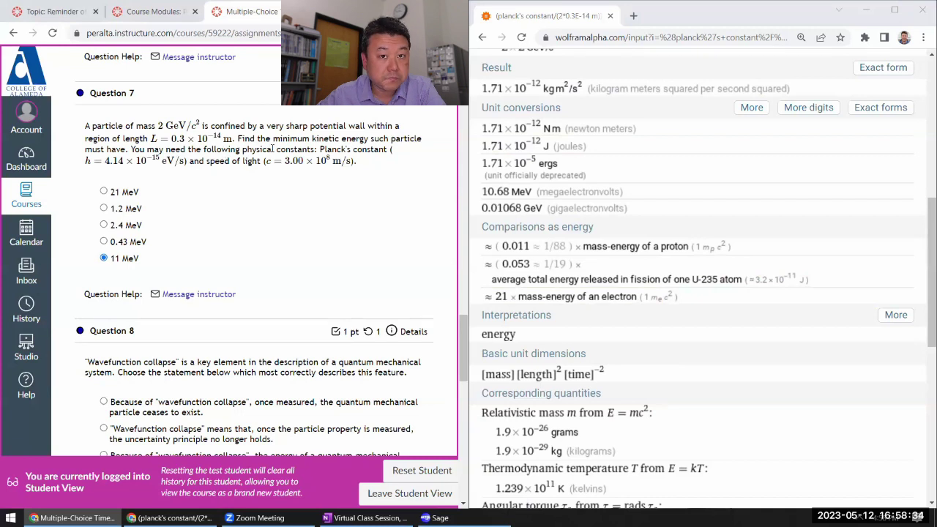
# - Choose Question 8's fourth option, about measuring twice in rapid succession
pyautogui.scroll(-3, 273, 148)
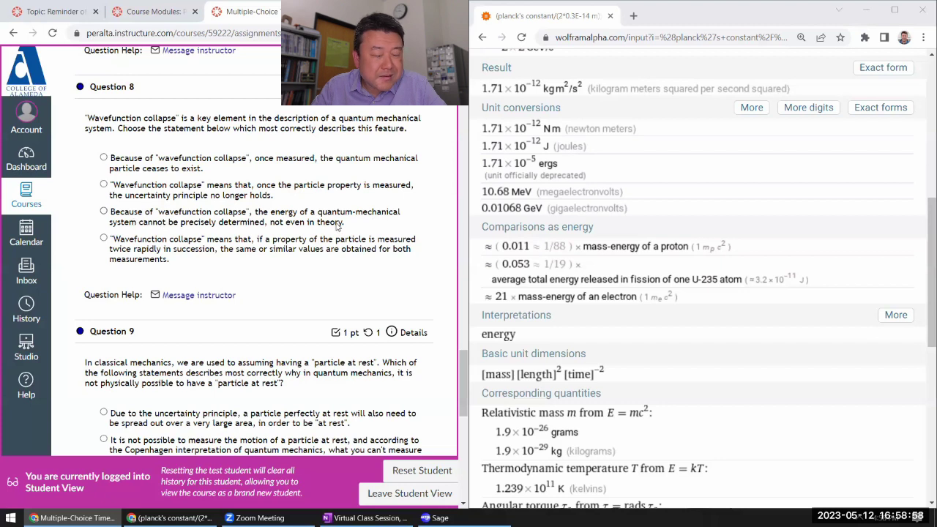
pyautogui.moveTo(350, 226); pyautogui.dragTo(104, 212)
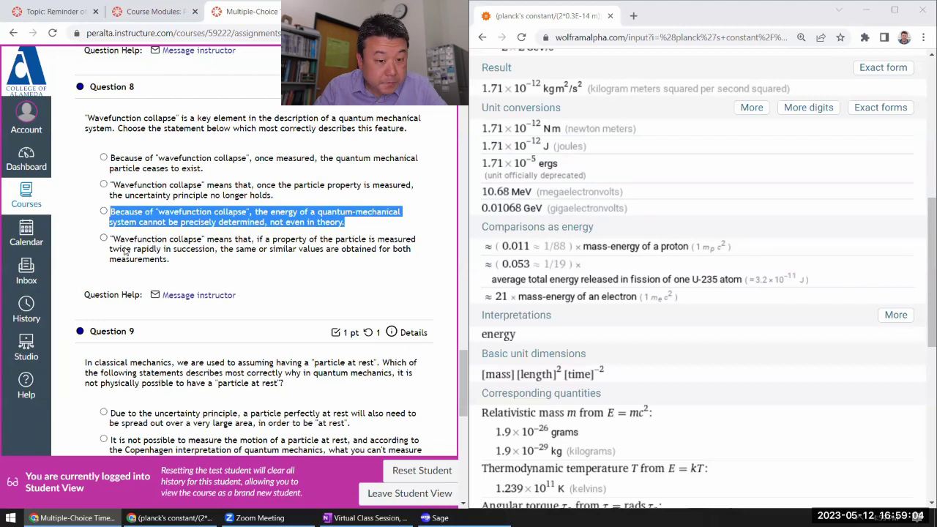
pyautogui.click(103, 239)
pyautogui.moveTo(109, 249); pyautogui.dragTo(342, 264)
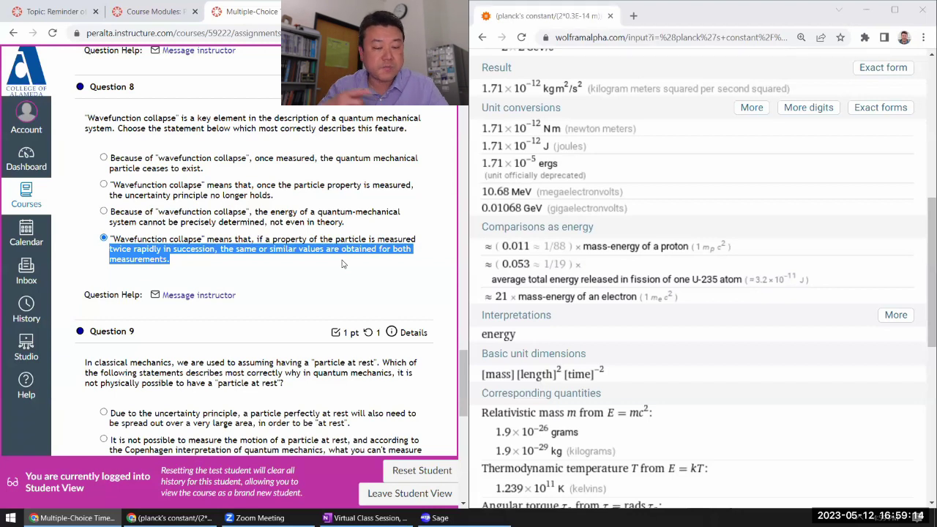
pyautogui.click(342, 263)
# - Scroll past Question 9's uncertainty-principle answer down to Question 10
pyautogui.scroll(-3, 330, 303)
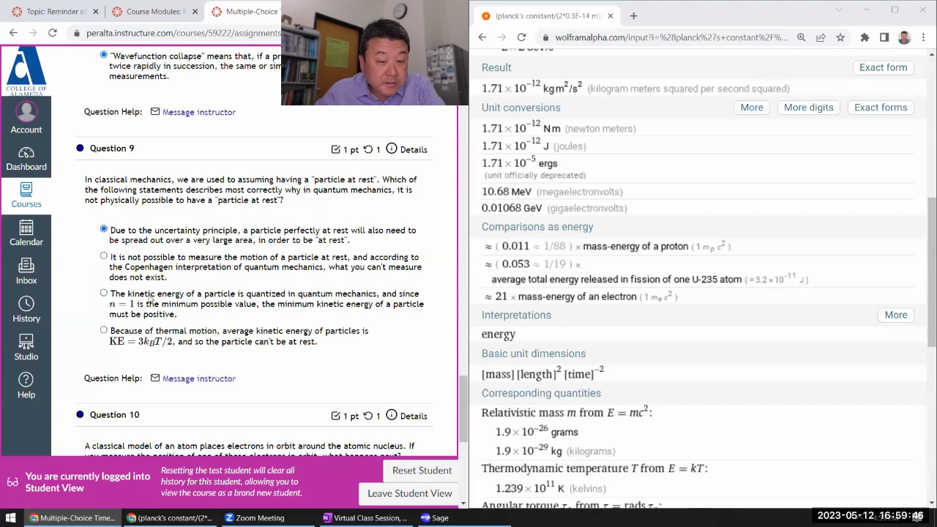
pyautogui.scroll(-3, 151, 298)
pyautogui.scroll(-1, 153, 287)
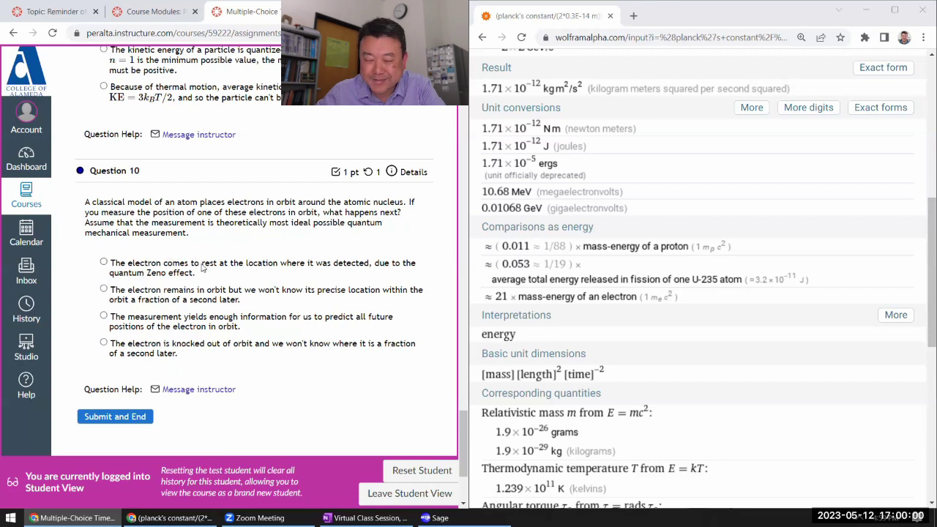
# - Weigh the Question 10 options, settling on 'The electron is knocked out of orbit'
pyautogui.scroll(2, 192, 269)
pyautogui.scroll(-3, 187, 257)
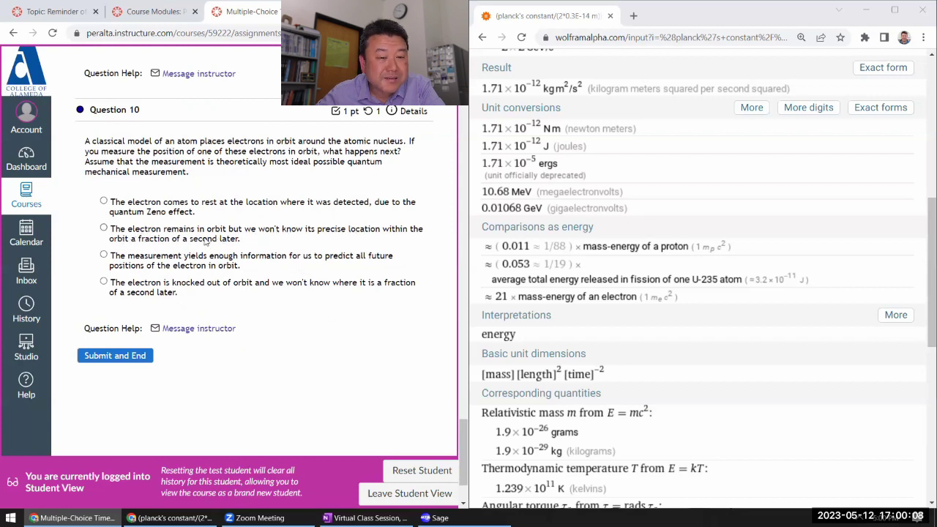
pyautogui.moveTo(249, 239); pyautogui.dragTo(110, 229)
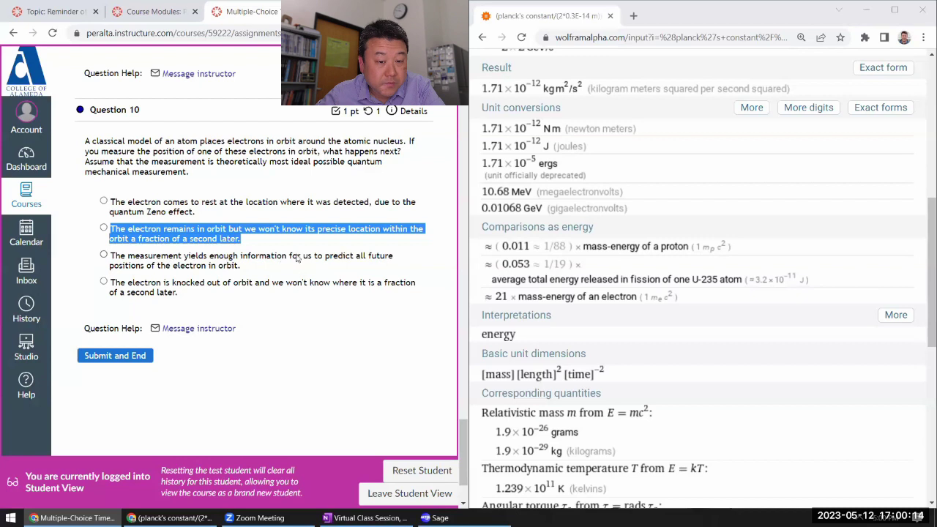
pyautogui.moveTo(270, 271); pyautogui.dragTo(110, 257)
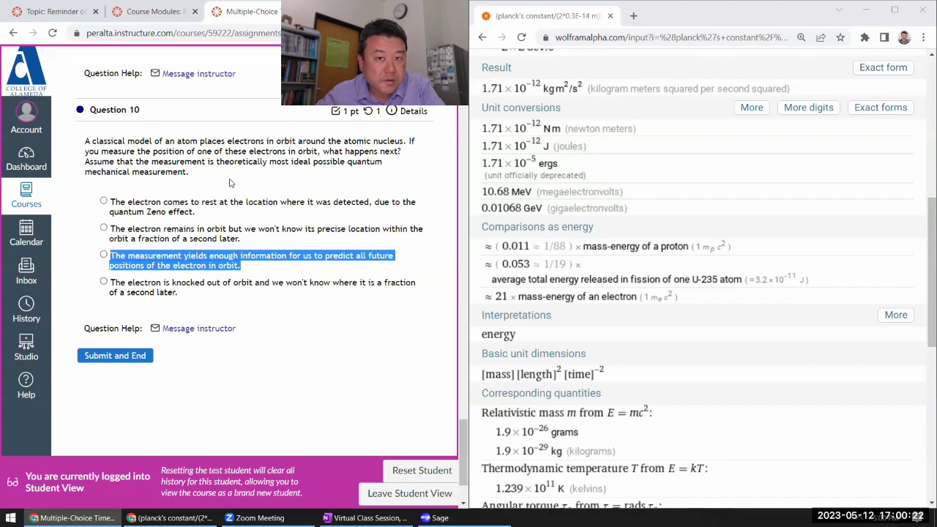
pyautogui.moveTo(148, 151); pyautogui.dragTo(325, 161)
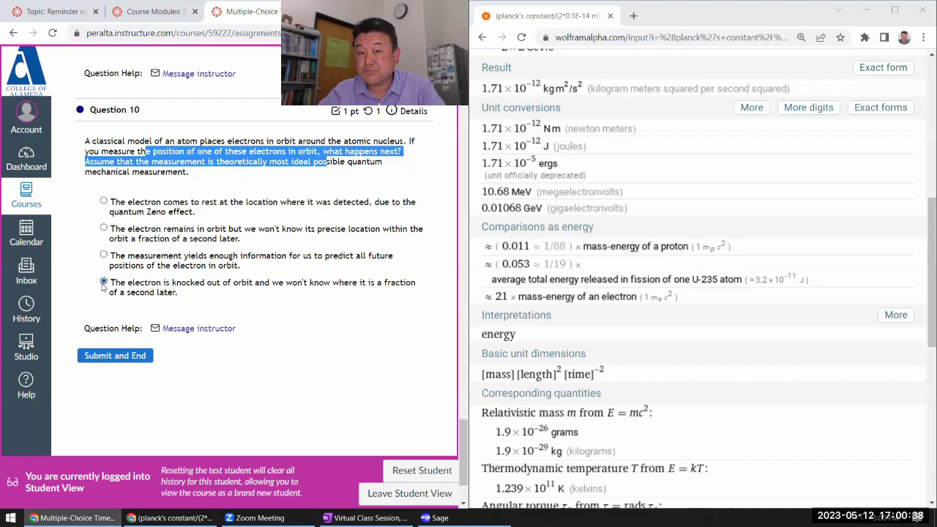
pyautogui.click(262, 178)
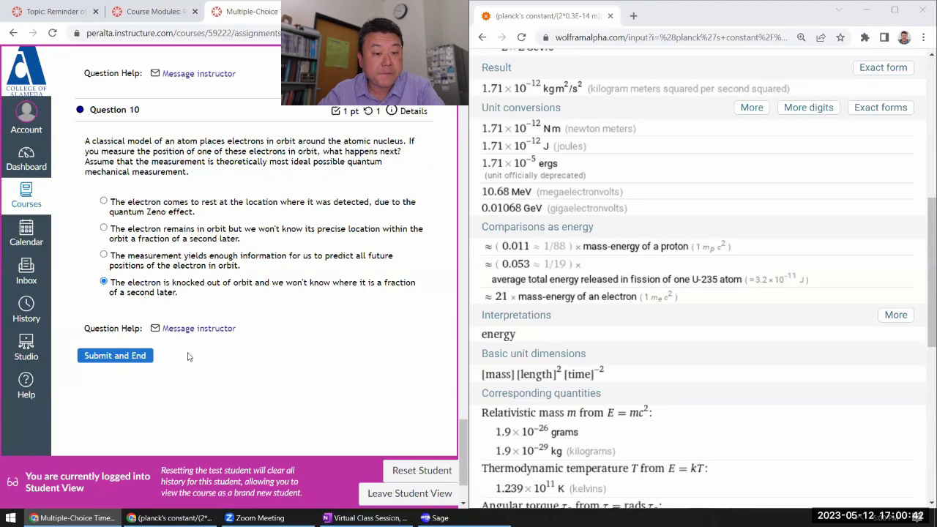
# - Submit and End the retake and confirm, scoring 100% (10 of 10 pts)
pyautogui.scroll(1, 249, 364)
pyautogui.scroll(20, 249, 364)
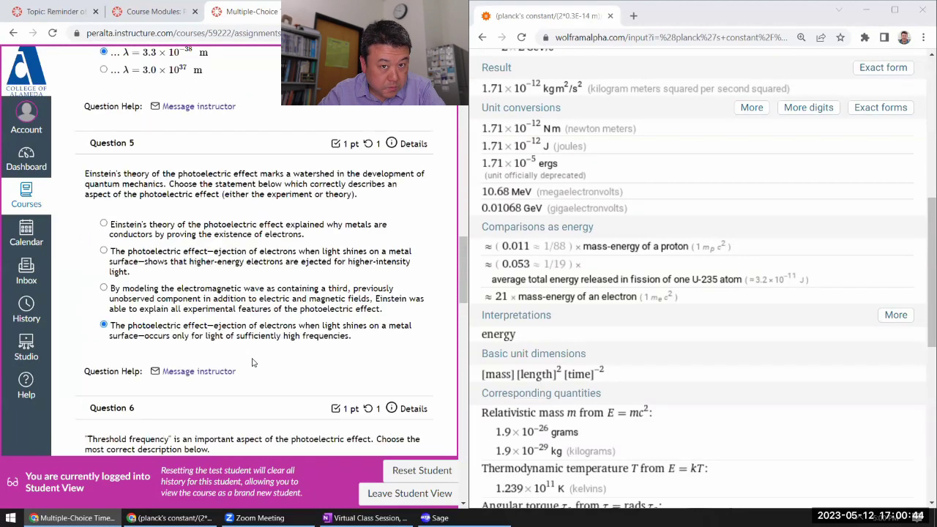
pyautogui.scroll(10, 251, 363)
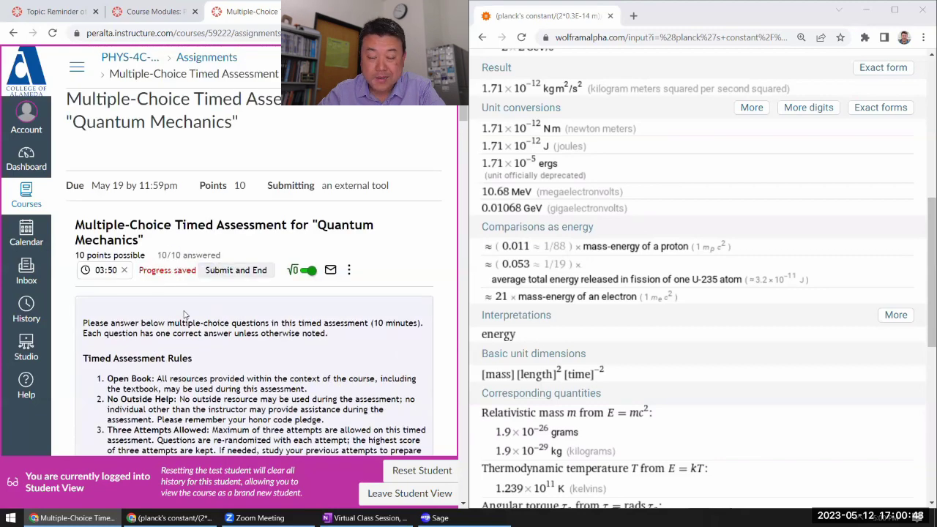
pyautogui.scroll(-20, 184, 314)
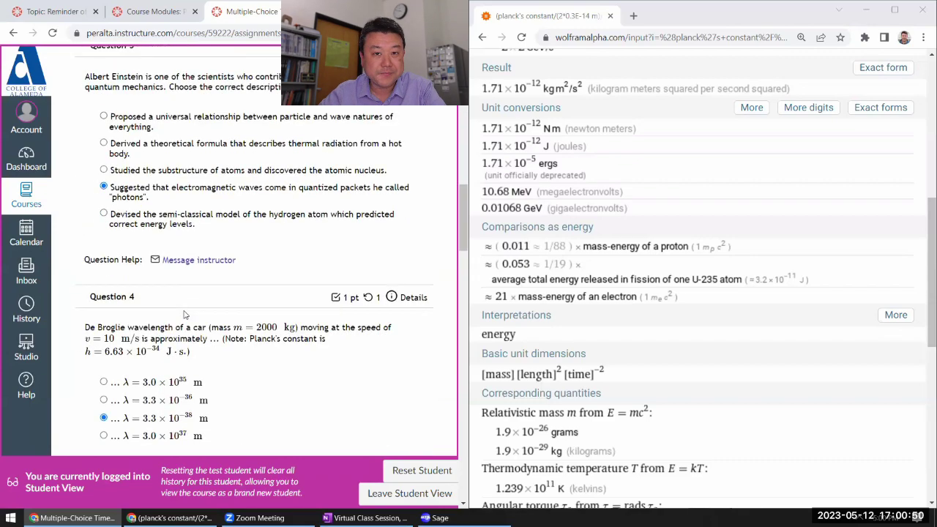
pyautogui.scroll(-10, 185, 315)
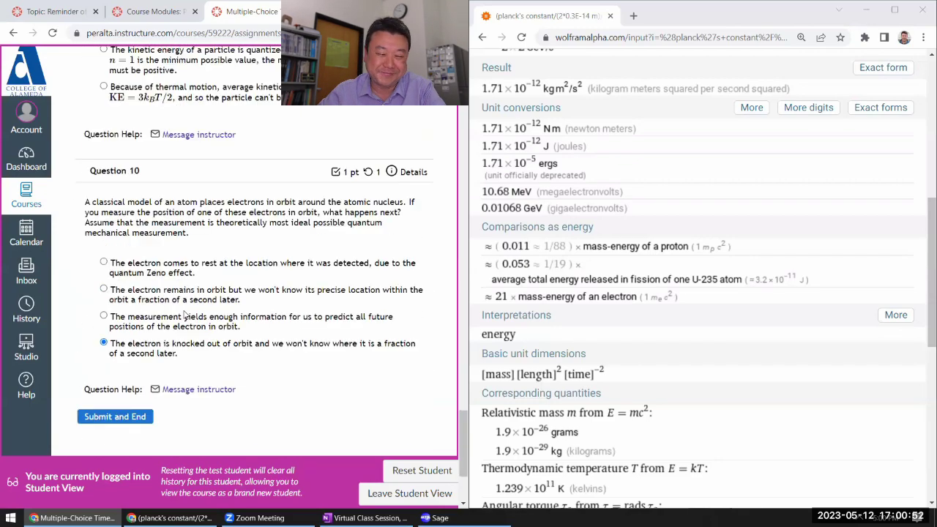
pyautogui.click(129, 416)
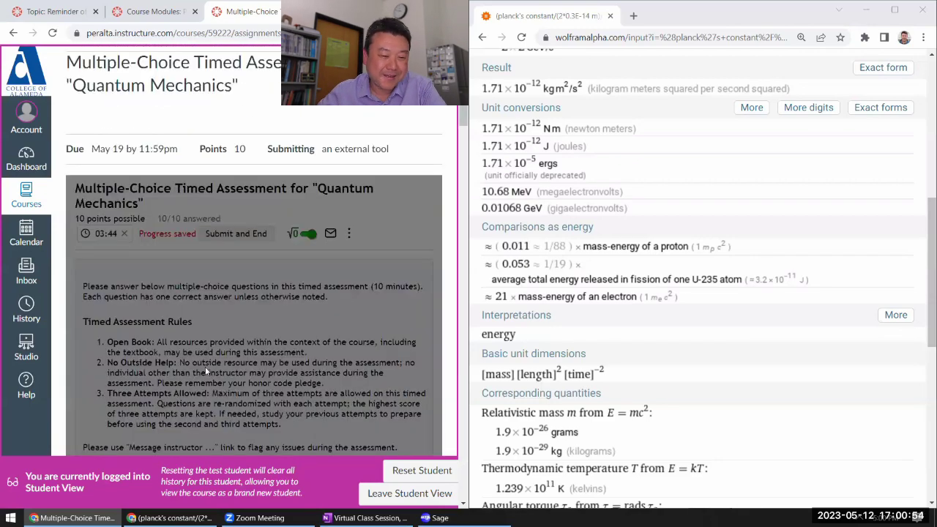
pyautogui.scroll(-15, 311, 293)
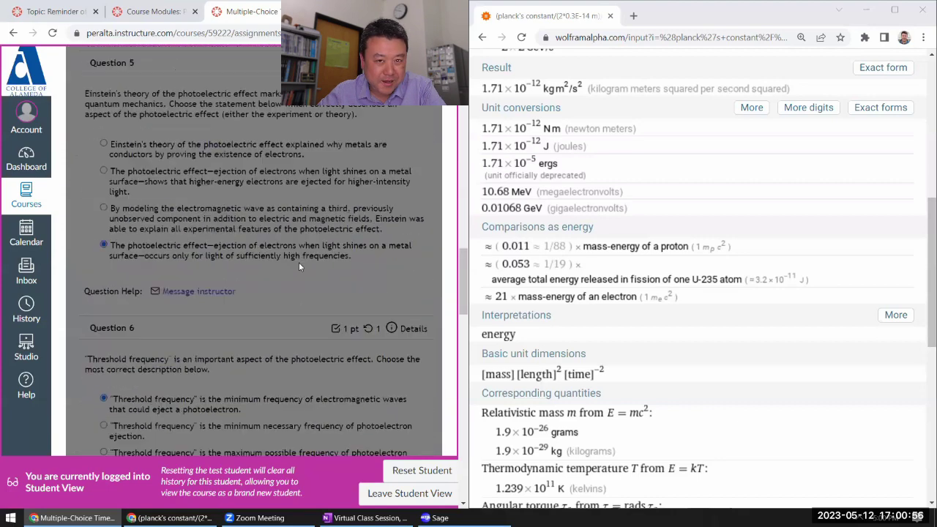
pyautogui.scroll(-10, 299, 267)
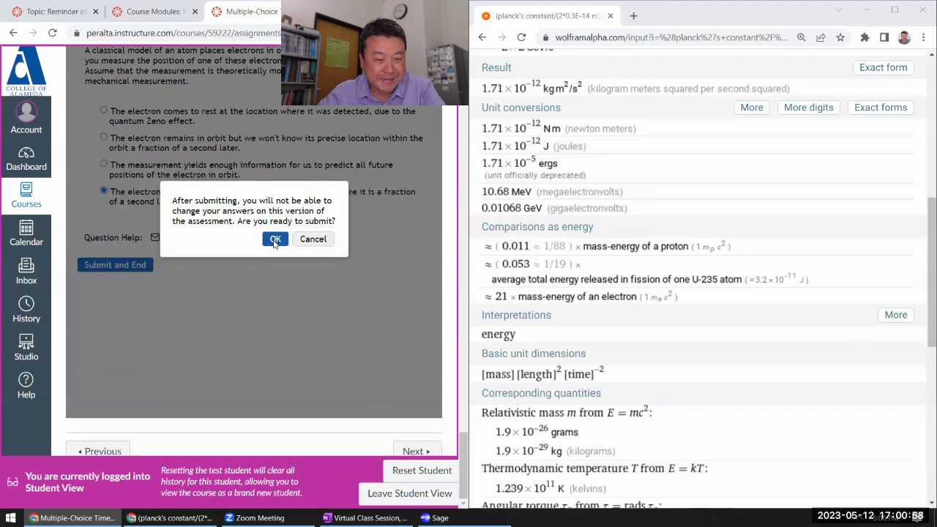
pyautogui.click(275, 240)
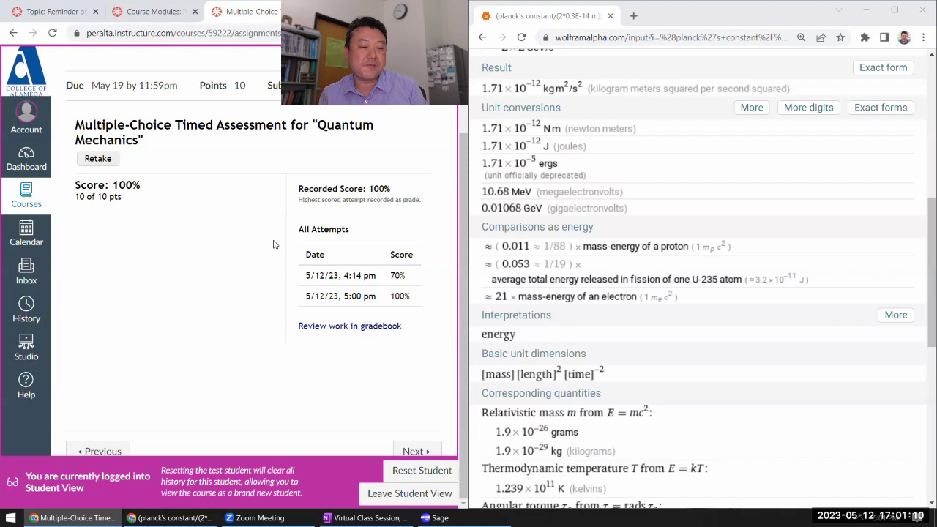
# - Open the Freeform Timed Assessment from Course Modules in a new tab
pyautogui.click(154, 13)
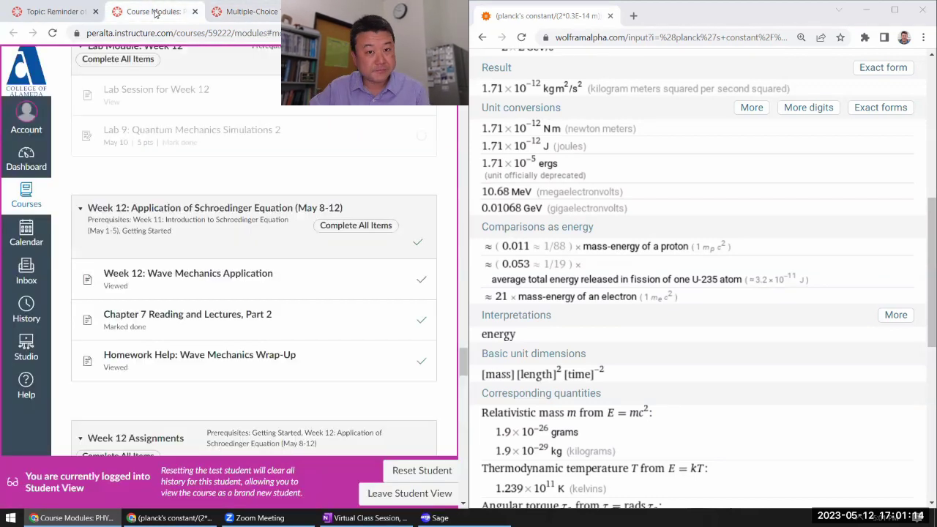
pyautogui.scroll(-1, 144, 224)
pyautogui.scroll(-15, 144, 224)
pyautogui.scroll(-4, 144, 227)
pyautogui.scroll(11, 145, 226)
pyautogui.scroll(1, 145, 226)
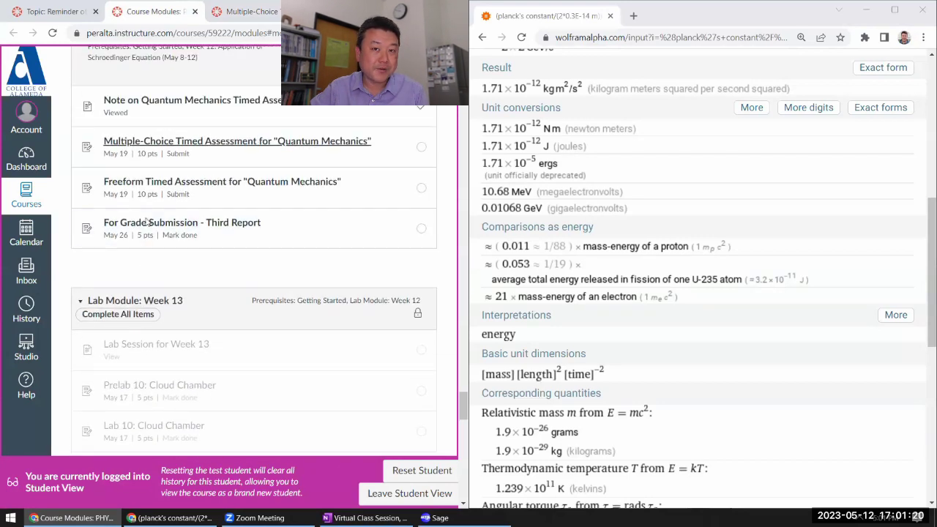
pyautogui.middleClick(162, 182)
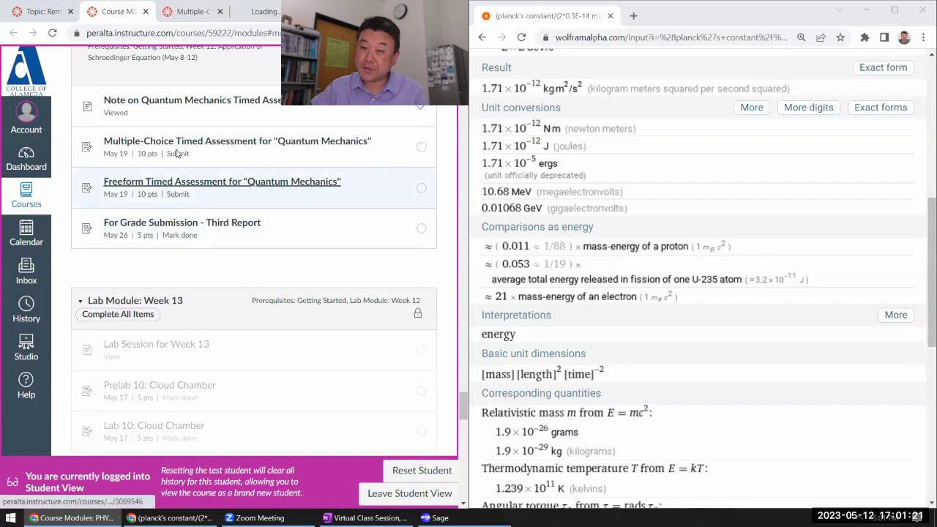
pyautogui.click(244, 9)
# - Review the graded freeform attempt, showing part (a)'s p_min of 5.273E-25 kg*m/s
pyautogui.scroll(-3, 294, 249)
pyautogui.click(144, 327)
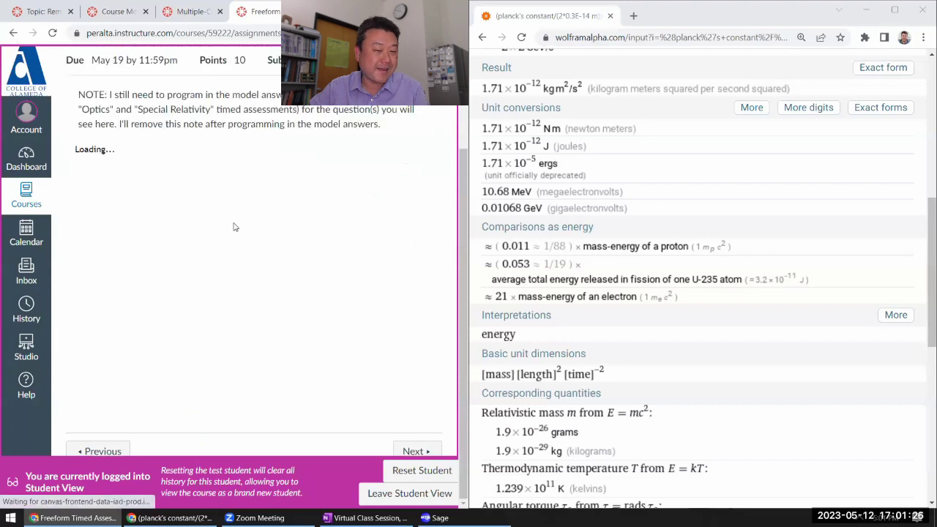
pyautogui.scroll(-5, 241, 256)
pyautogui.scroll(-1, 242, 211)
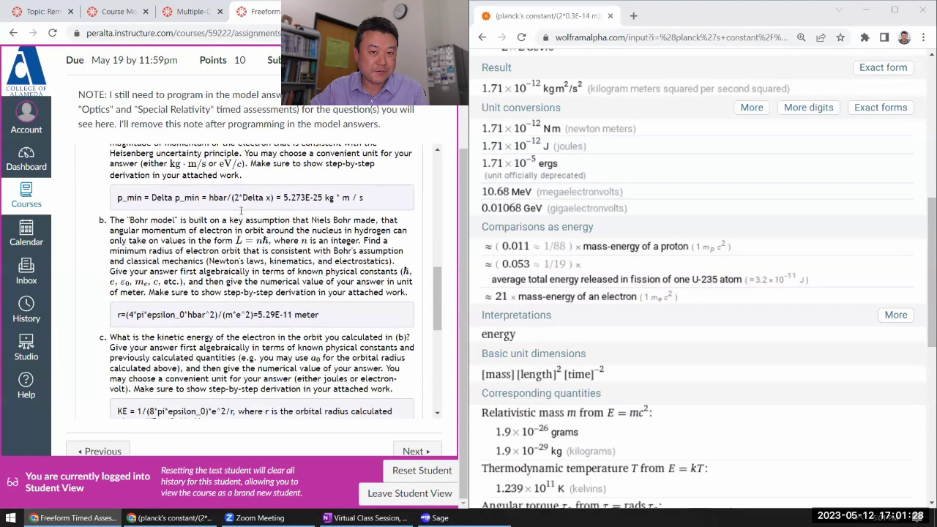
pyautogui.scroll(-5, 241, 219)
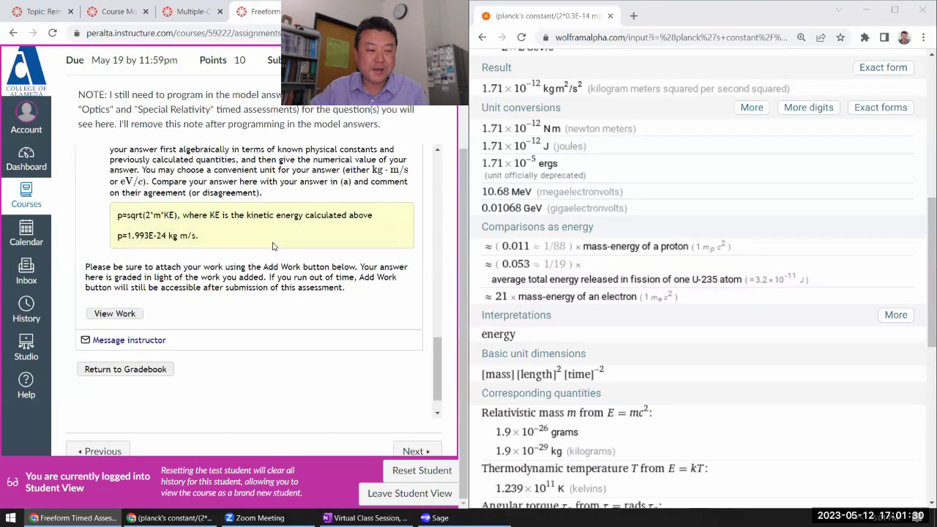
pyautogui.scroll(12, 256, 234)
pyautogui.scroll(3, 271, 246)
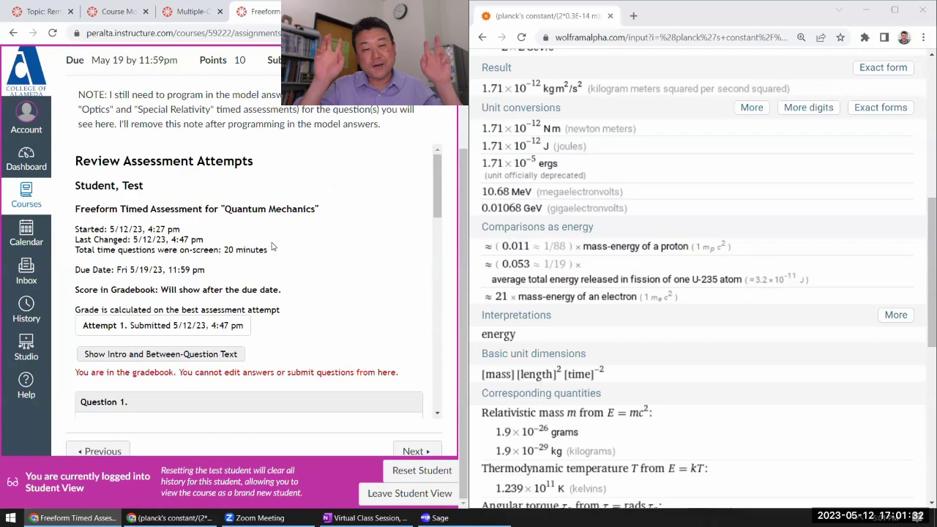
pyautogui.scroll(-8, 272, 246)
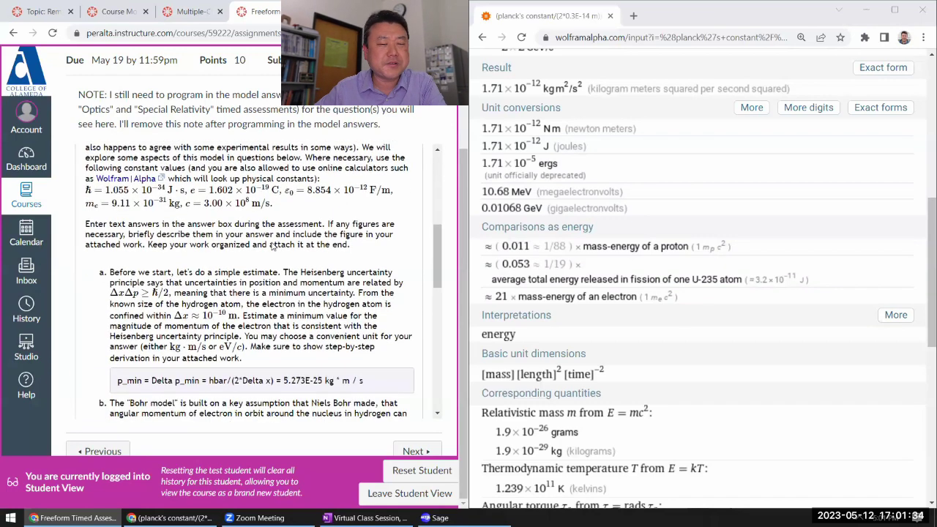